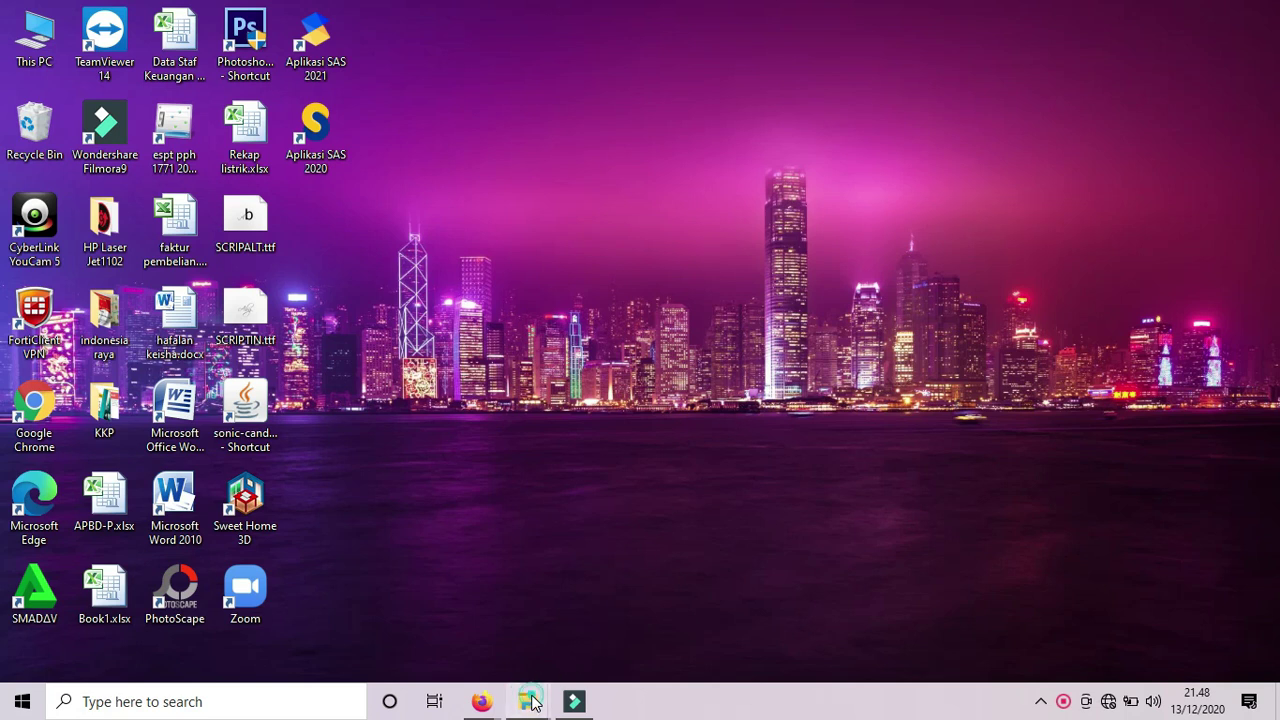
Open Installer_AplikasiSAS_2021.zip from Downloads\Aplikasi SAS 2021 in WinRAR.
mouse_move(533, 704)
left_click(611, 628)
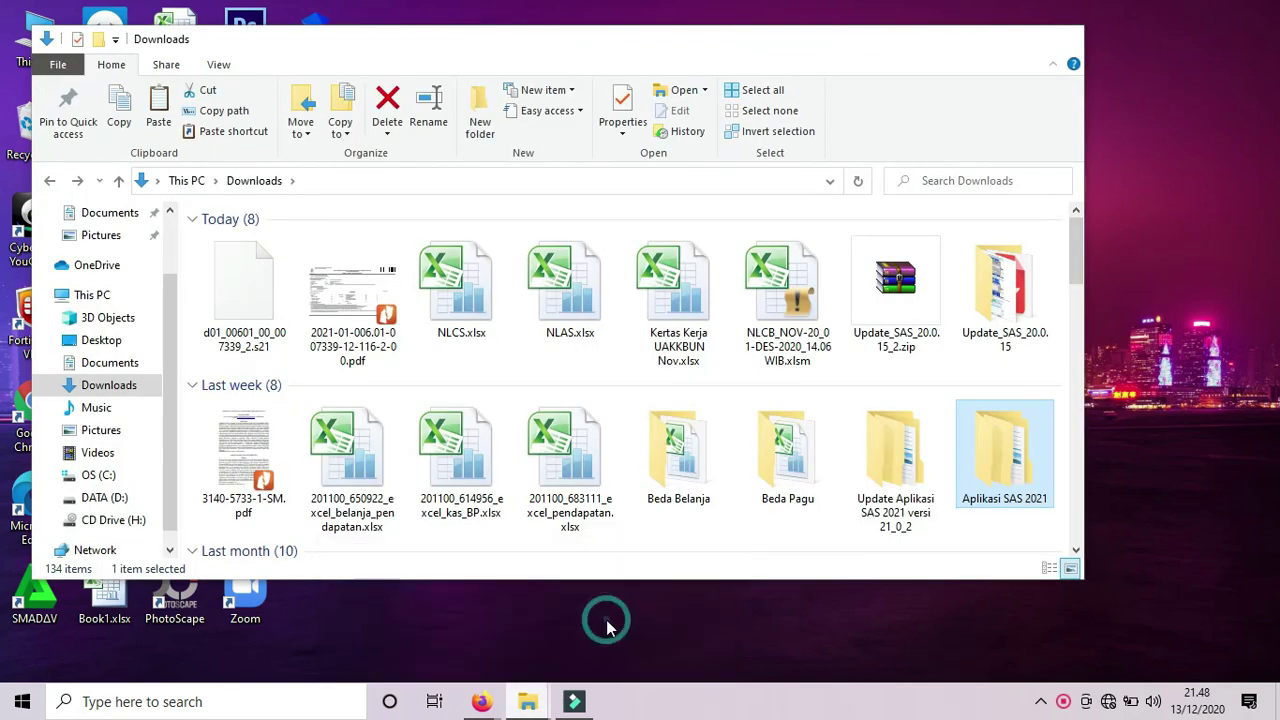
double_click(996, 426)
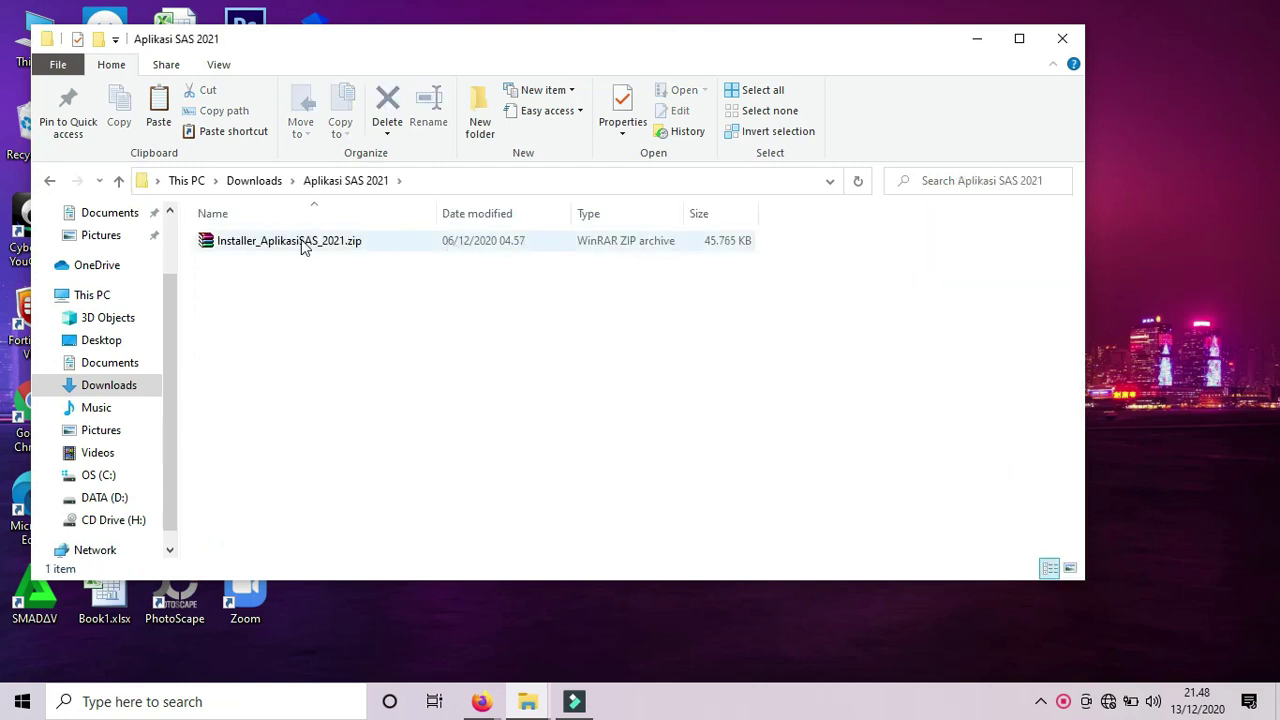
double_click(290, 241)
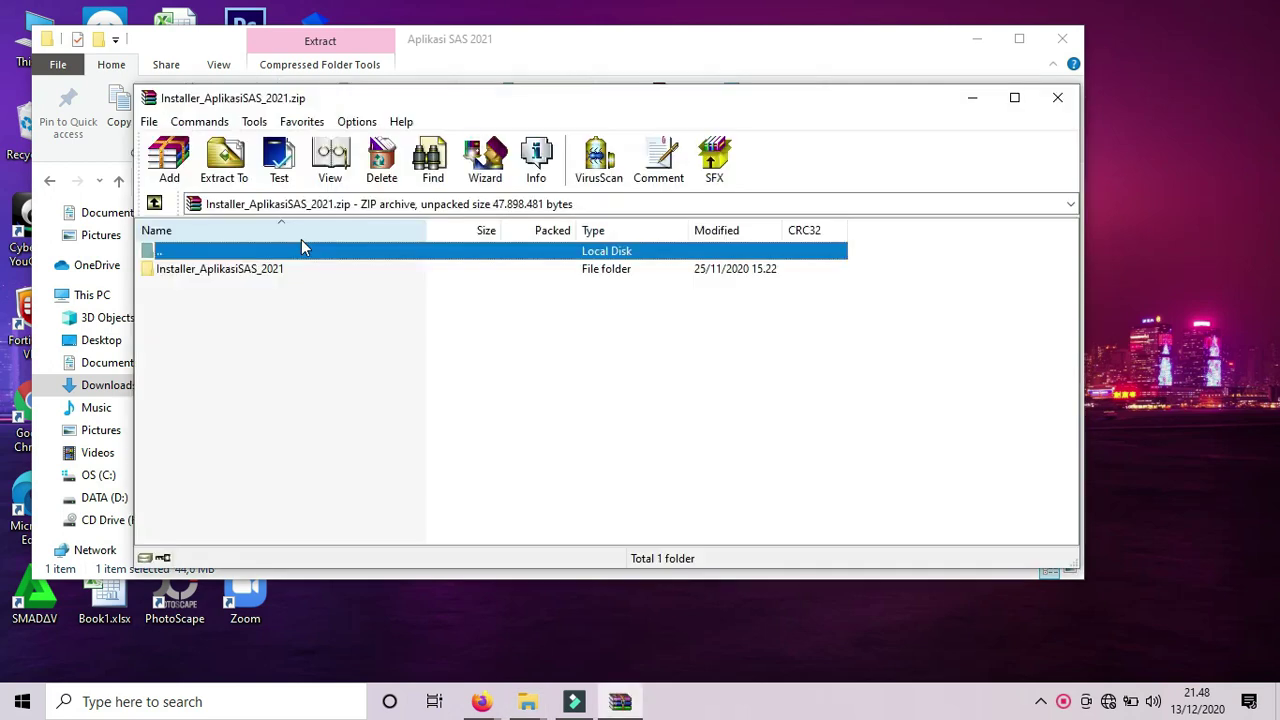
Open BacaSaya.txt from the archive's Installer_AplikasiSAS_2021 folder in Notepad.
double_click(243, 269)
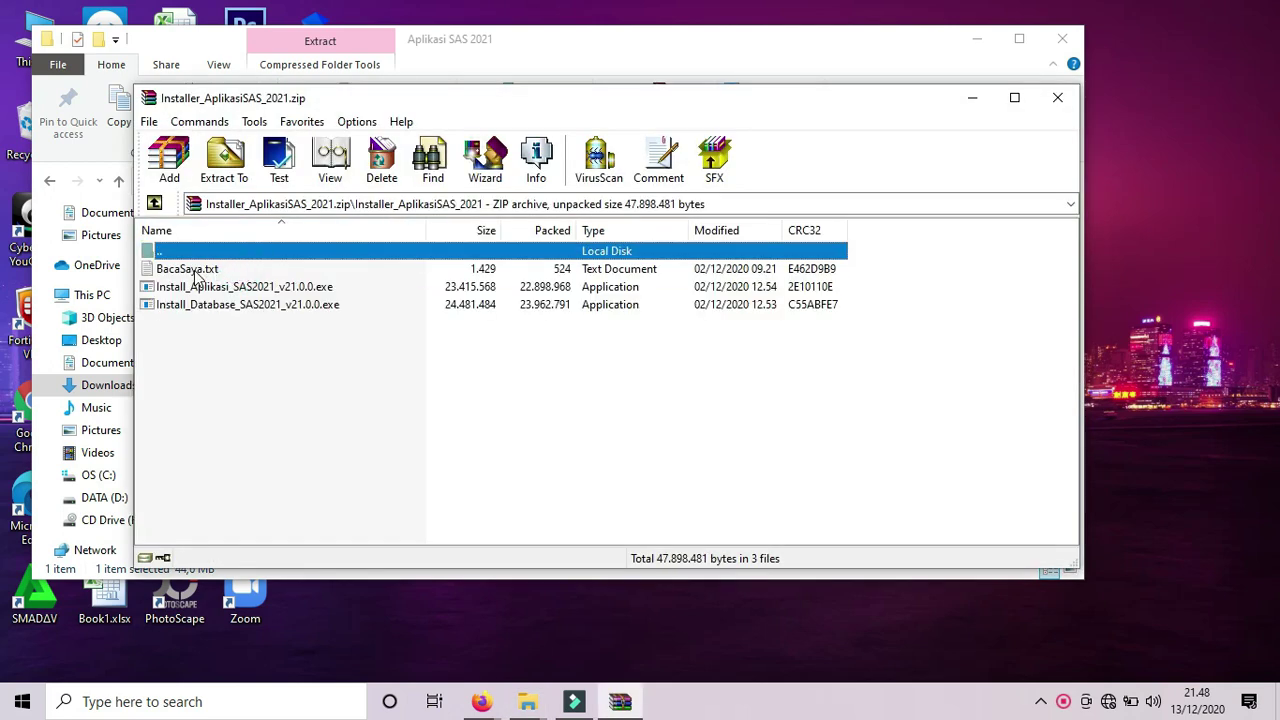
left_click(190, 270)
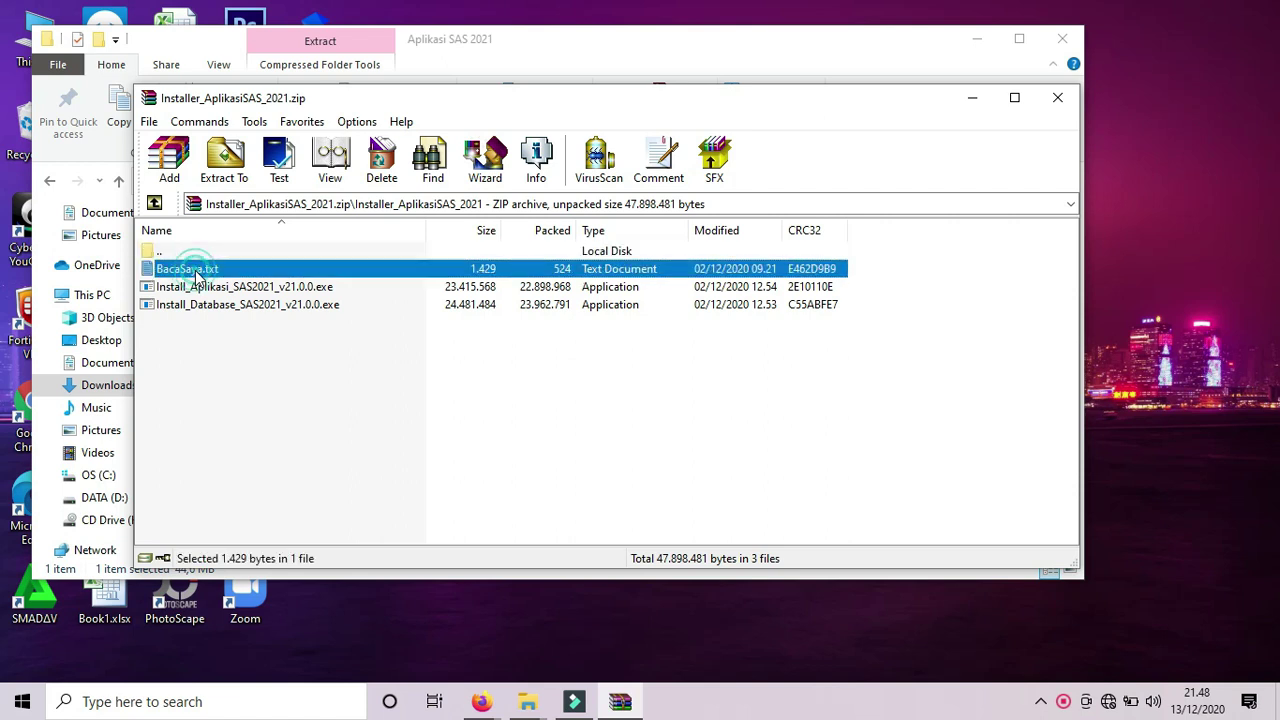
double_click(197, 276)
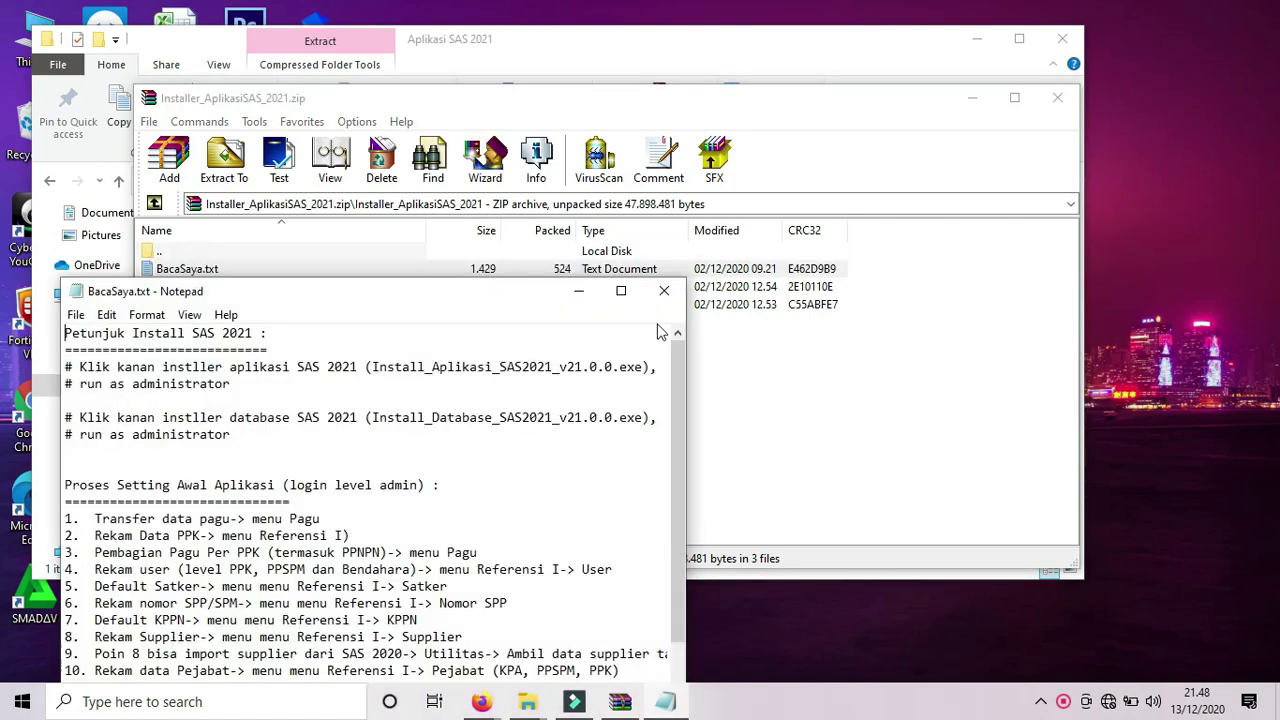
Maximize the readme, highlight 'Proses Setting Awal Aplikasi (login level admin)', then show the desktop.
left_click(620, 291)
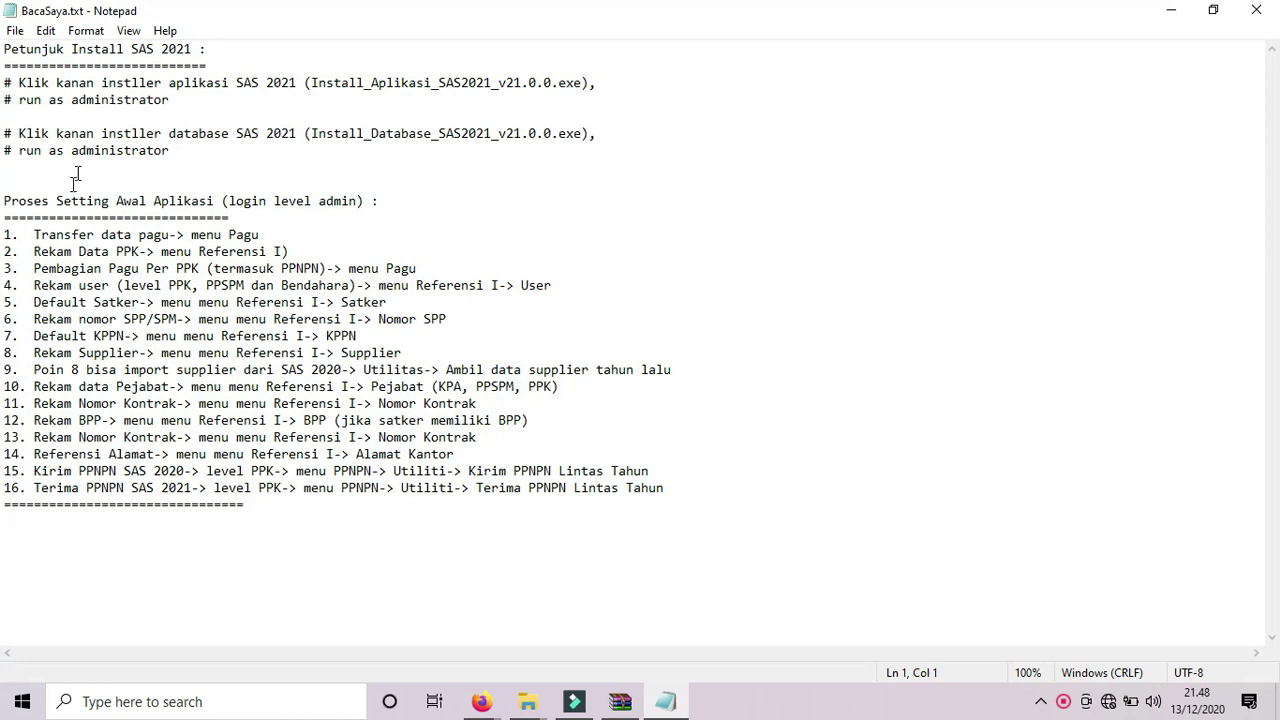
left_click_drag(5, 201, 373, 201)
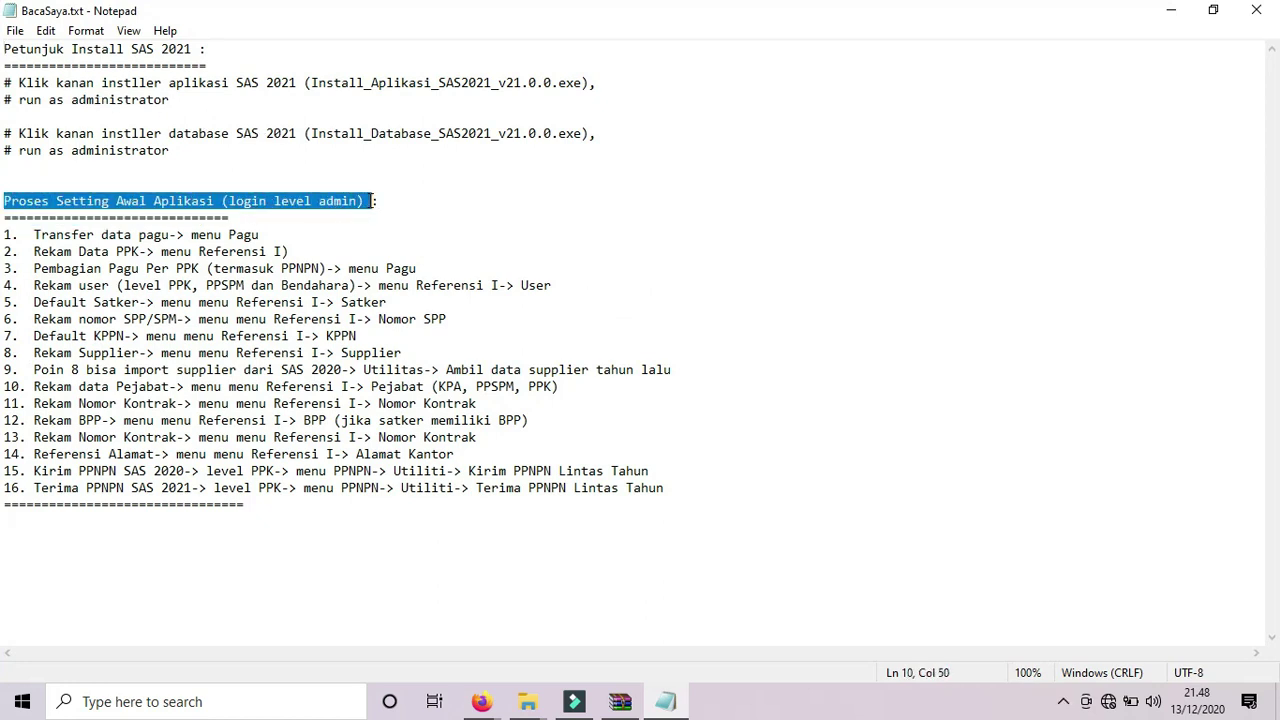
left_click(176, 194)
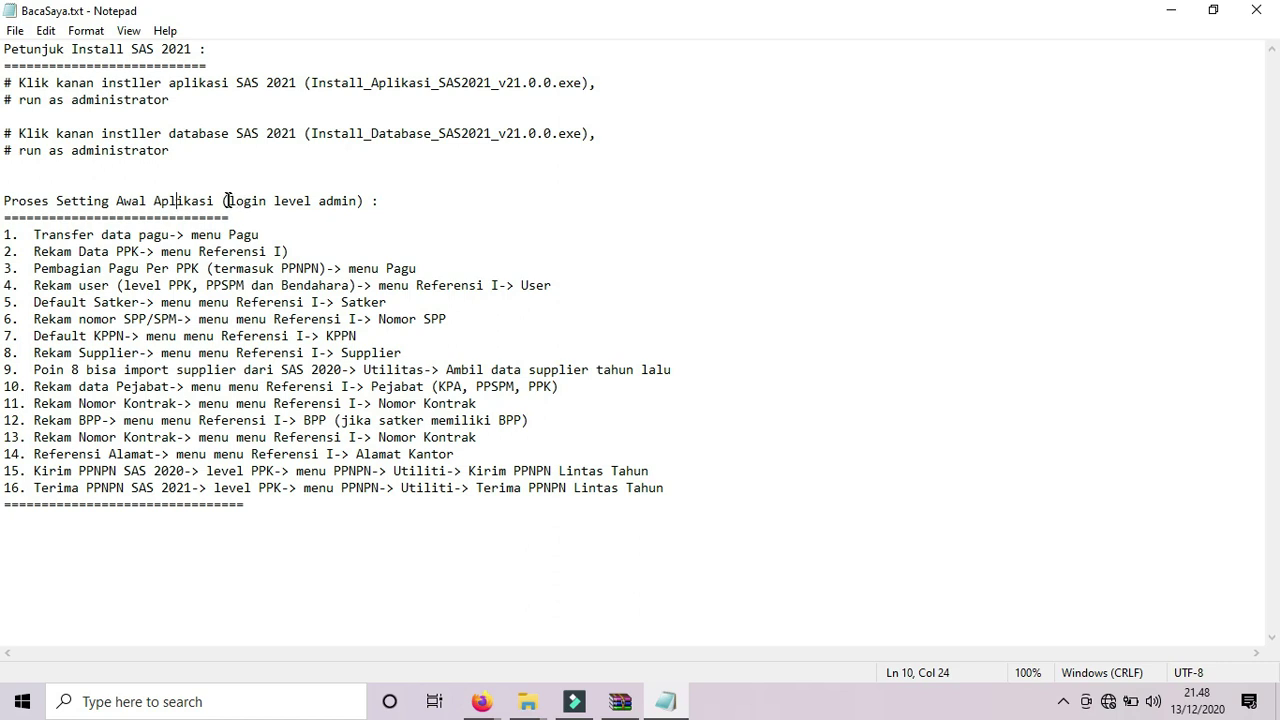
left_click_drag(229, 200, 355, 197)
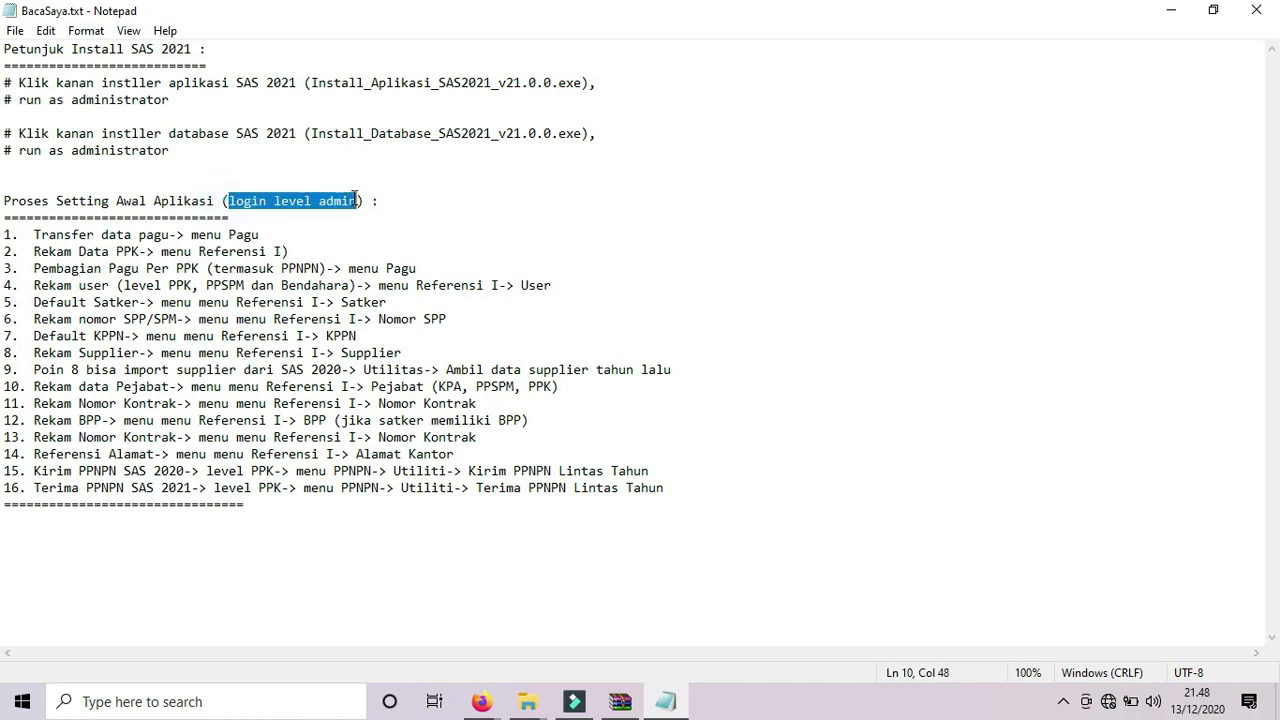
key("super+d")
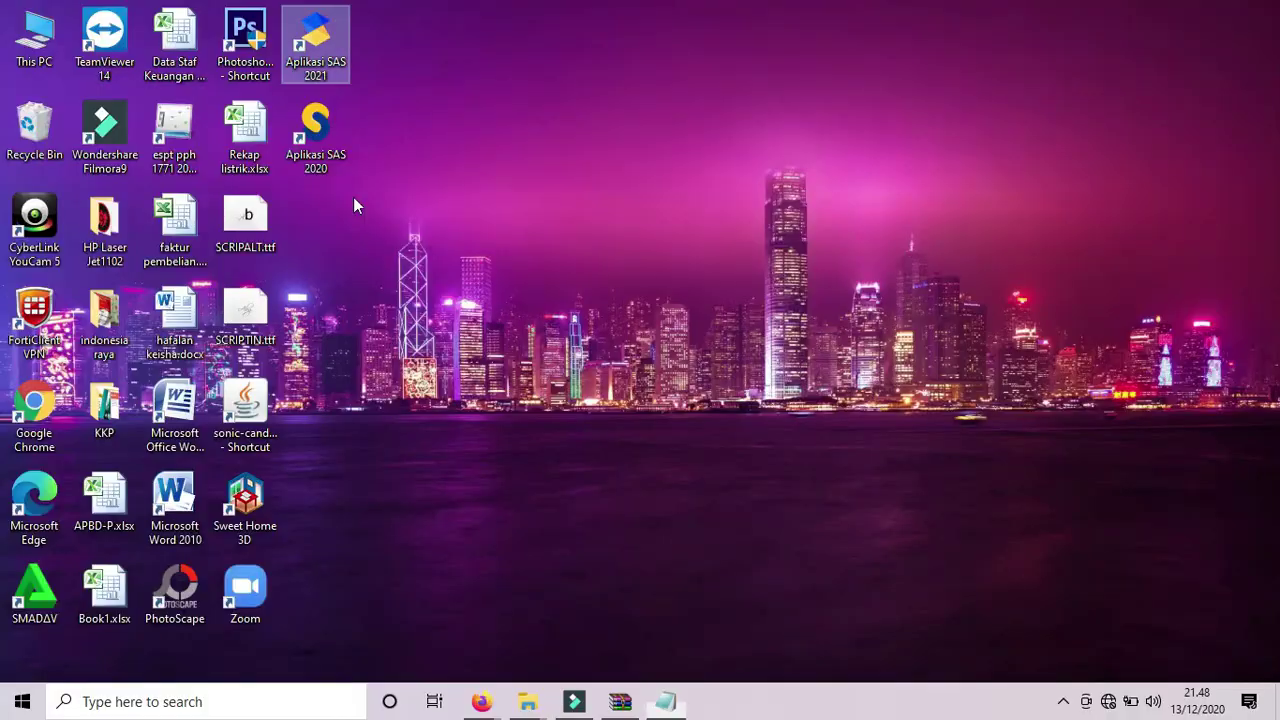
Launch Aplikasi SAS 2021 and log in as the admin user with its password.
double_click(335, 57)
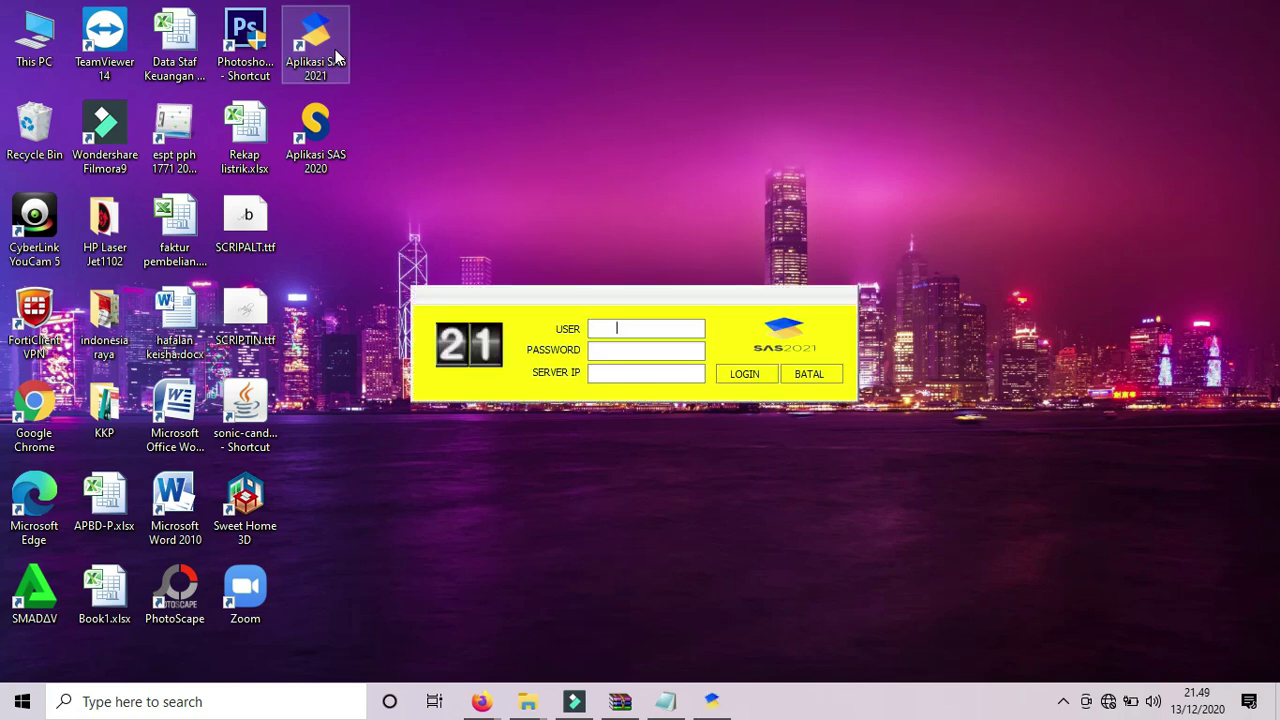
type("admin")
key("Tab")
type("*****")
key("Tab")
key("Tab")
key("Return")
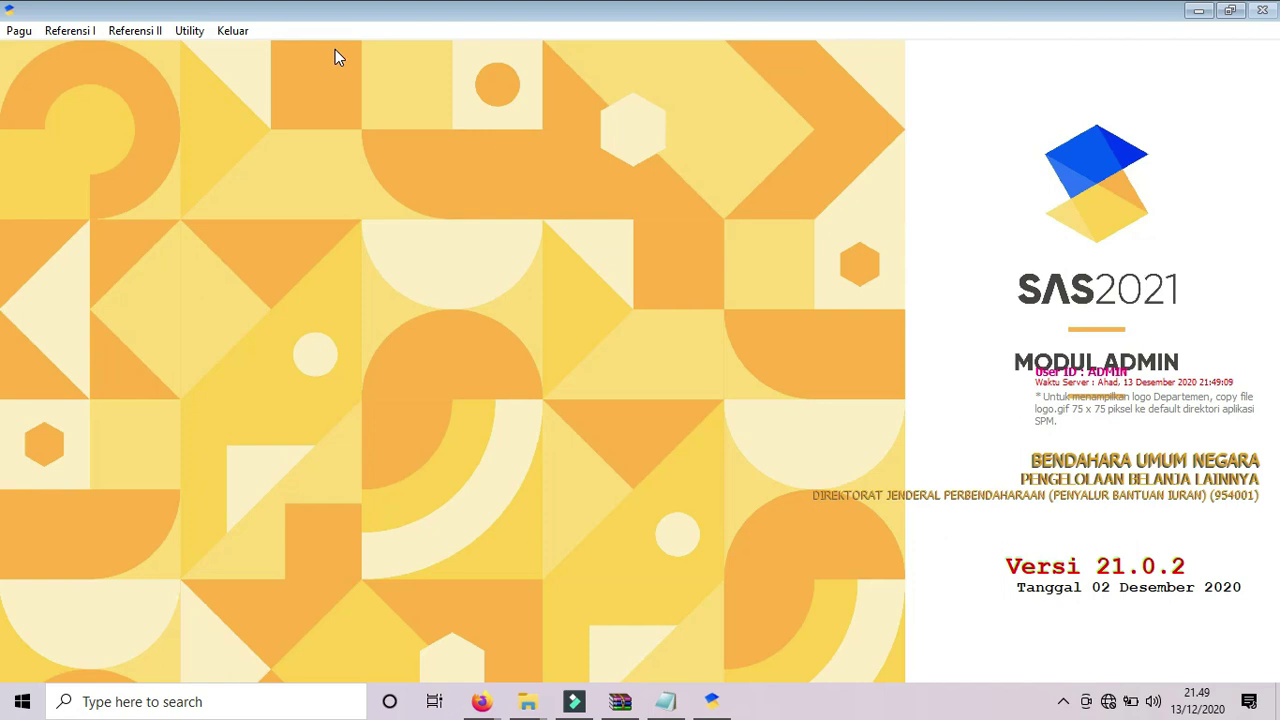
Bring back BacaSaya.txt and highlight step 1, transferring pagu data via menu Pagu.
left_click(666, 701)
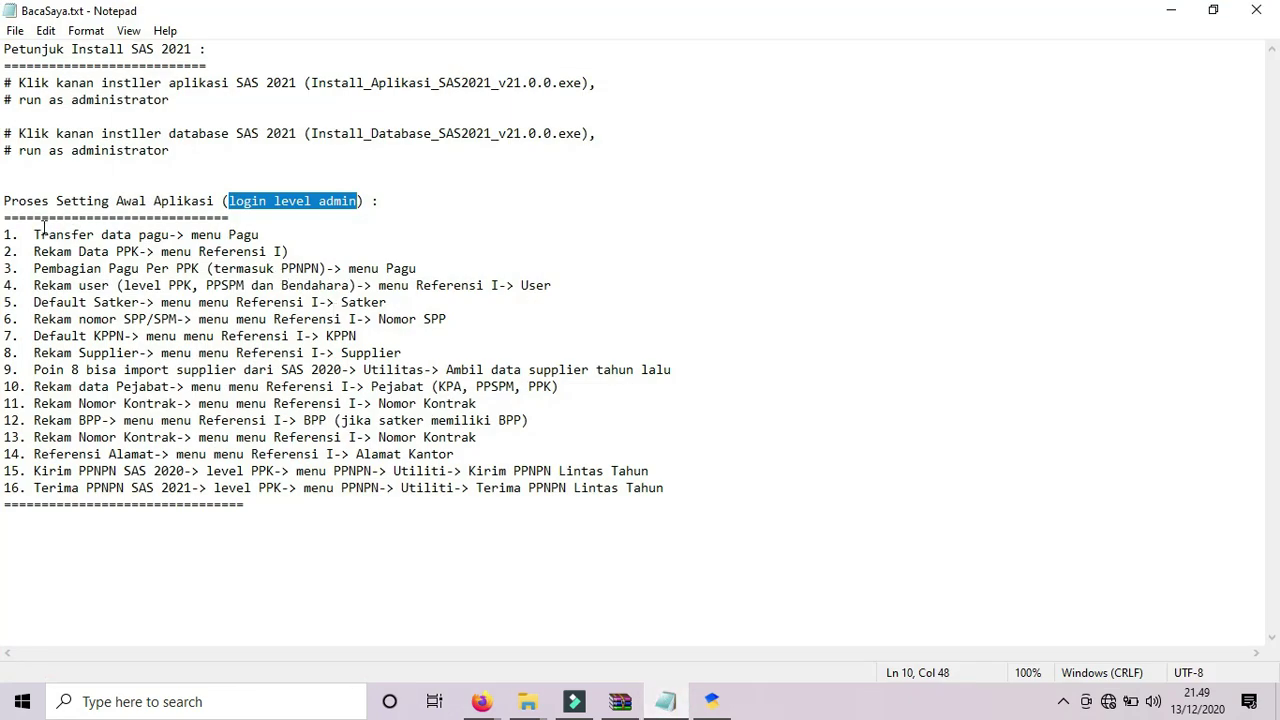
left_click_drag(29, 234, 266, 234)
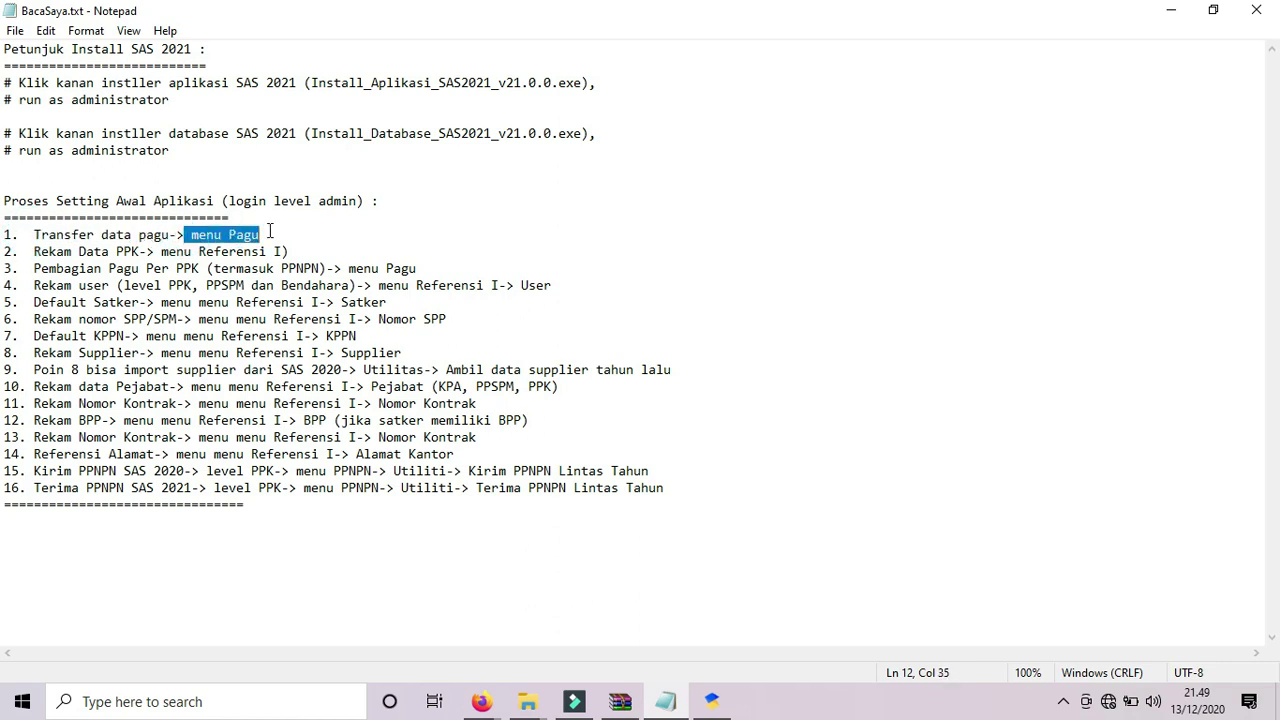
left_click(267, 234)
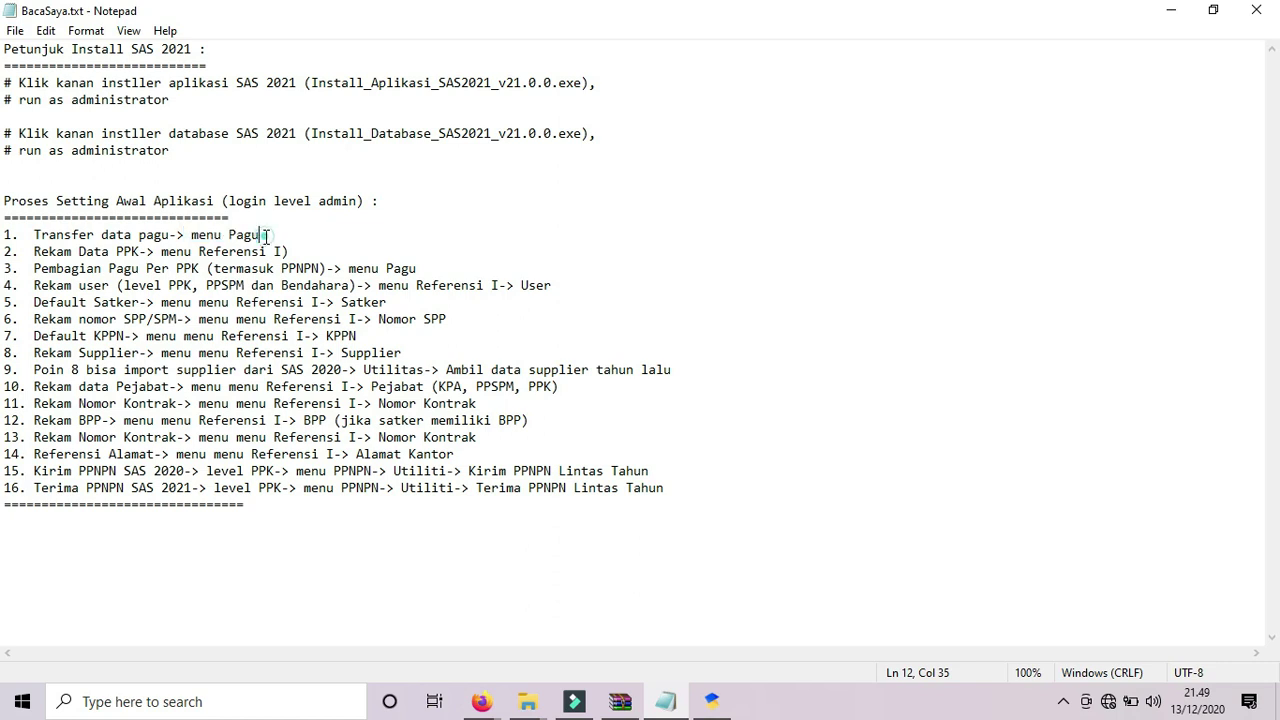
left_click(527, 701)
Check the D:\DIPA folder's DIPA PDF and d01_00601_00_007339_2.s21 file, then return to SAS 2021.
left_click(442, 620)
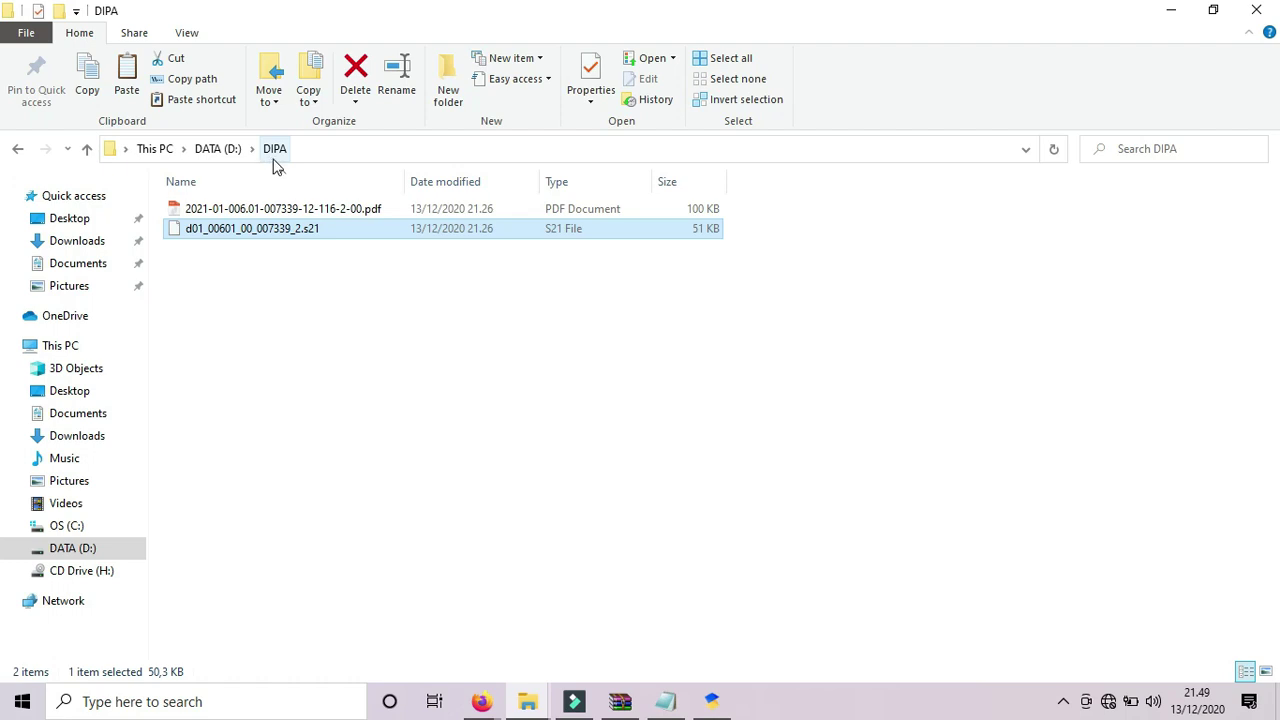
left_click(711, 701)
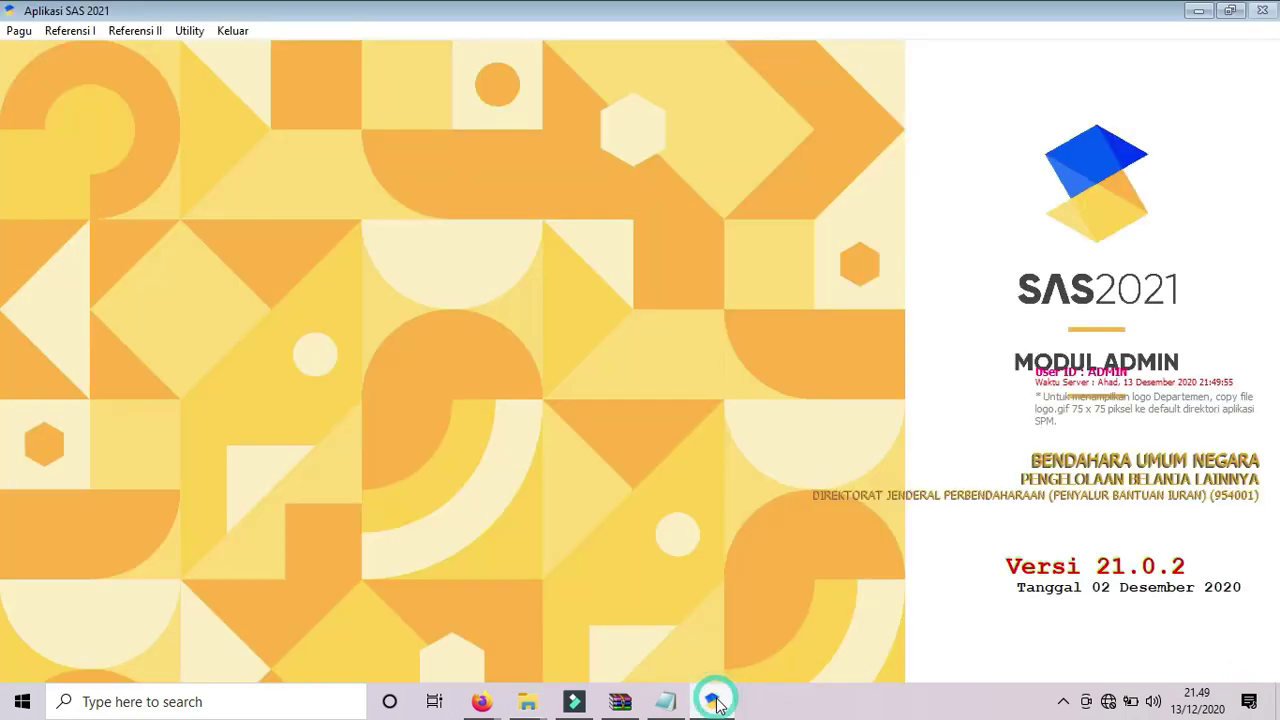
Start Transfer Pagu dan REVISI Pagu with d:\dipa on the DATA drive as source folder.
left_click(19, 31)
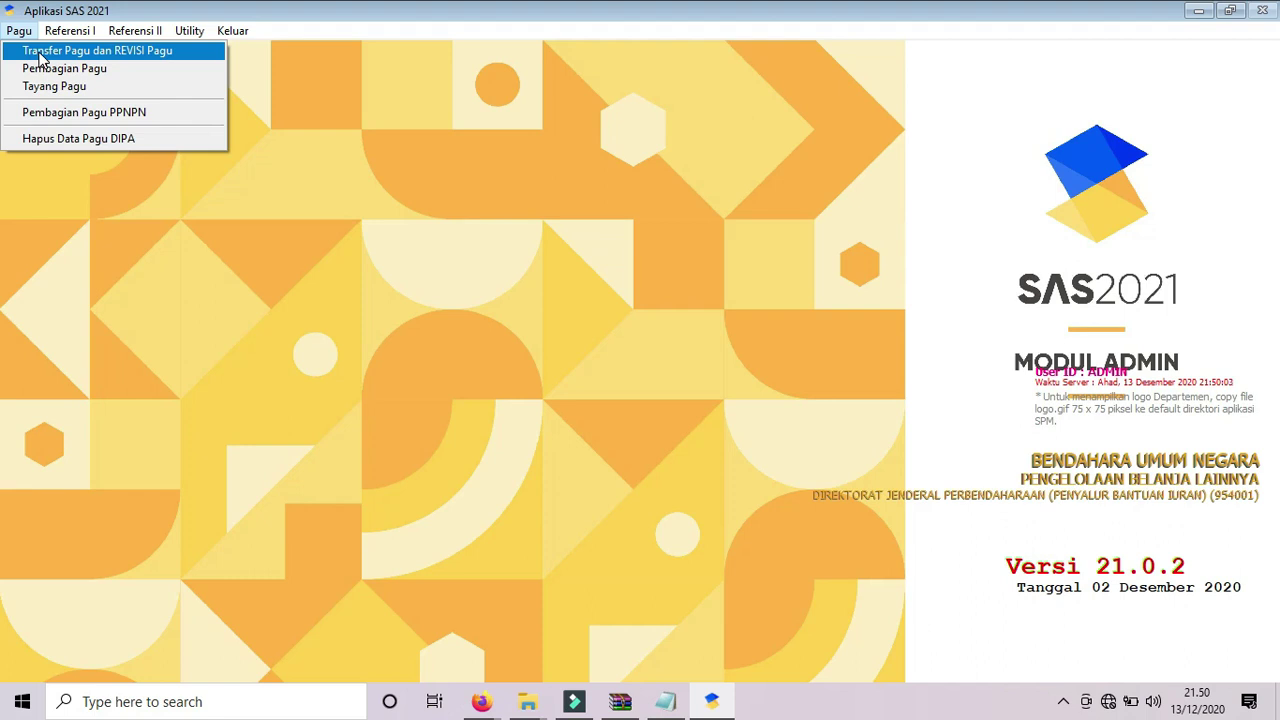
left_click(40, 55)
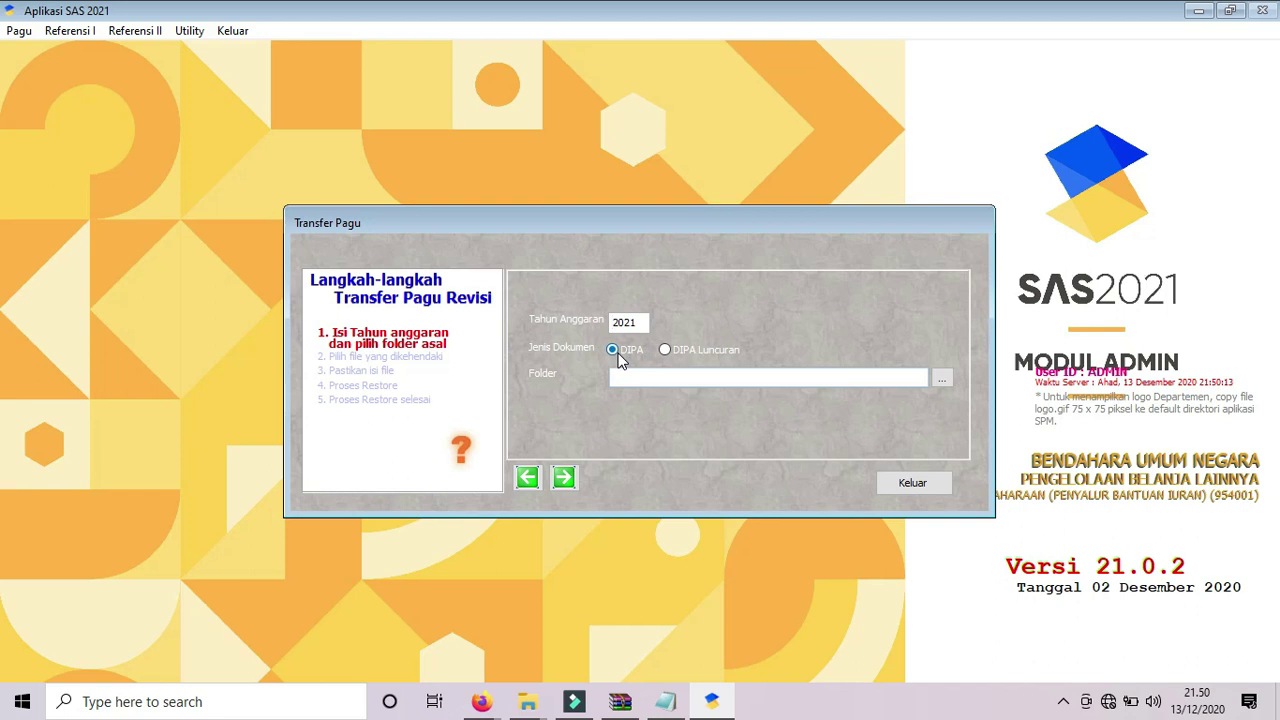
left_click(942, 378)
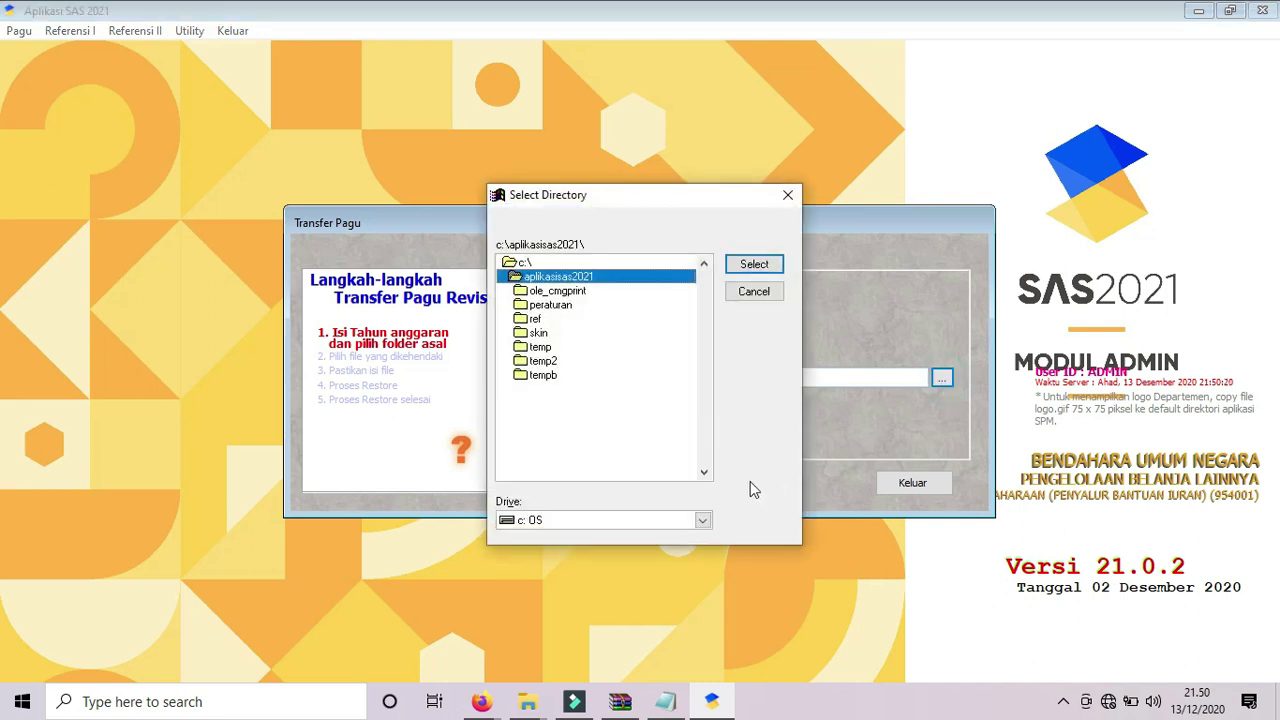
left_click(703, 520)
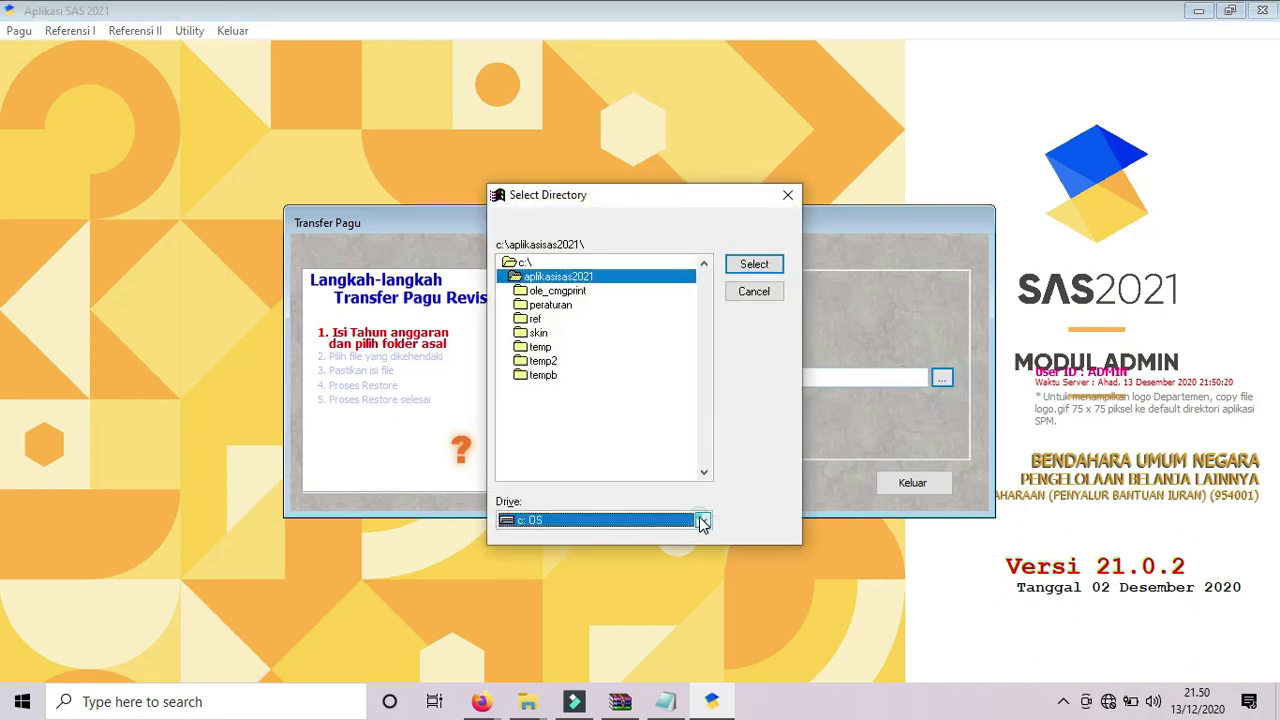
left_click(605, 552)
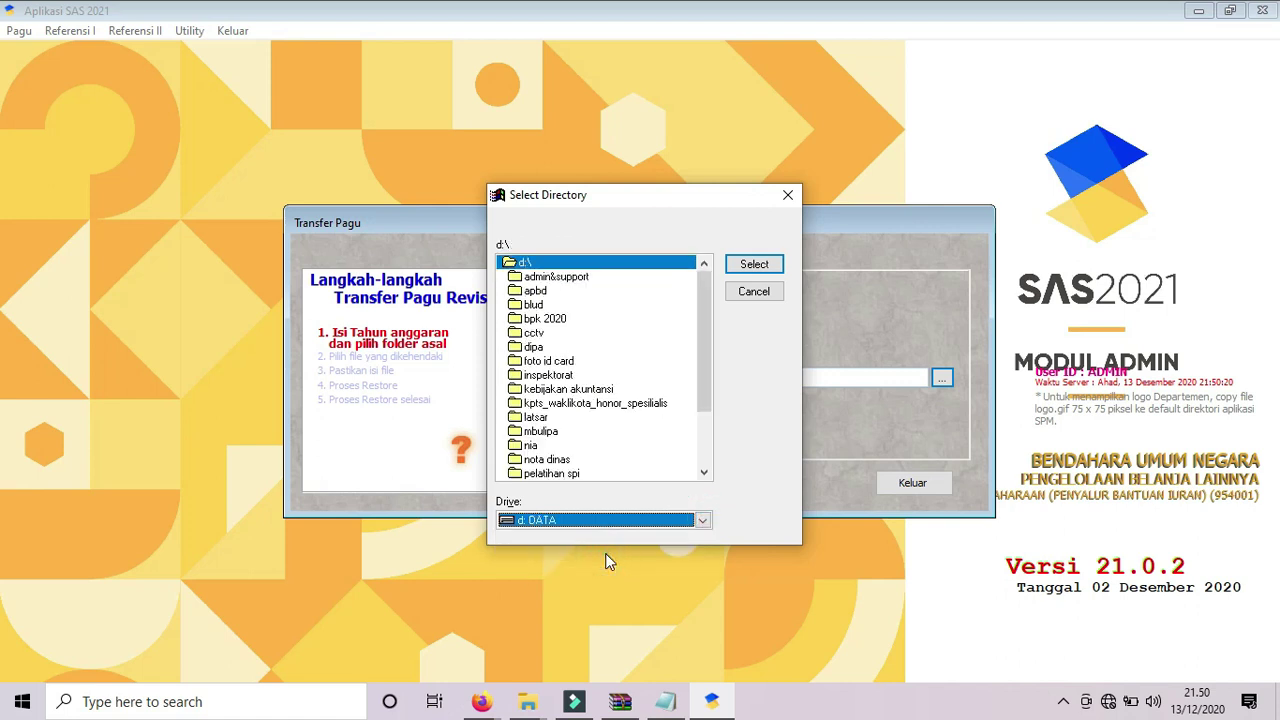
double_click(535, 349)
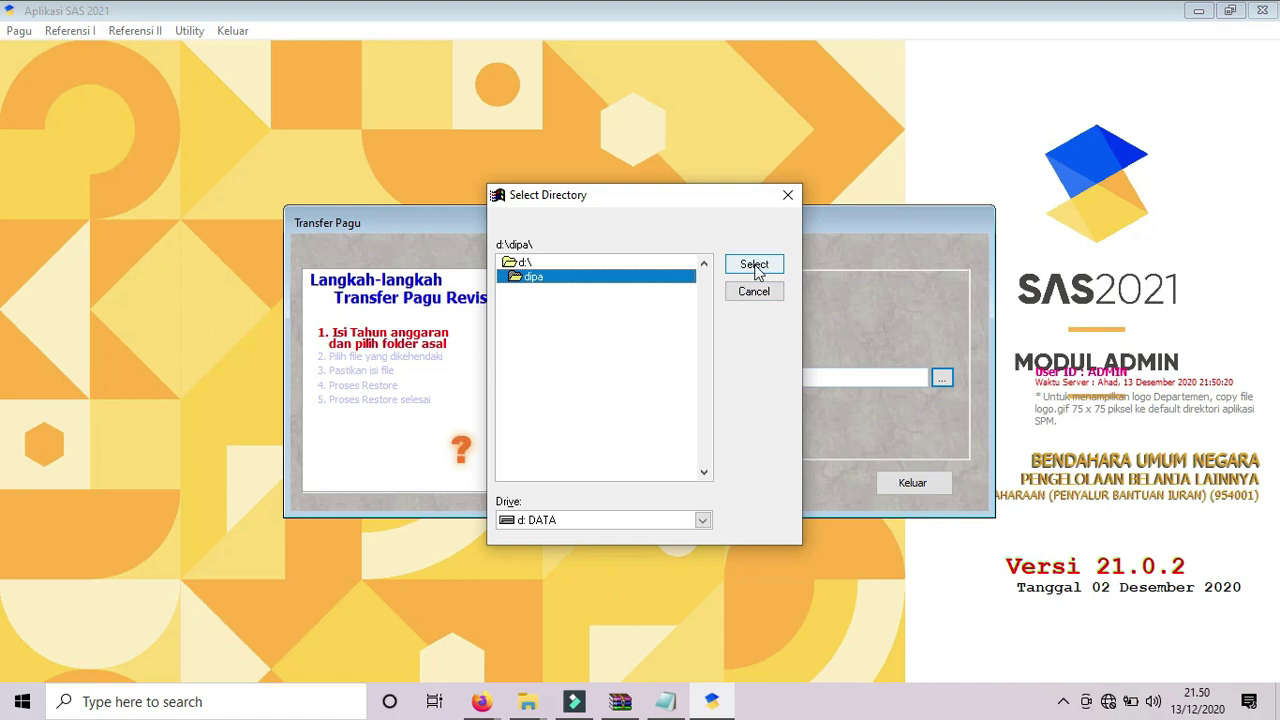
left_click(755, 266)
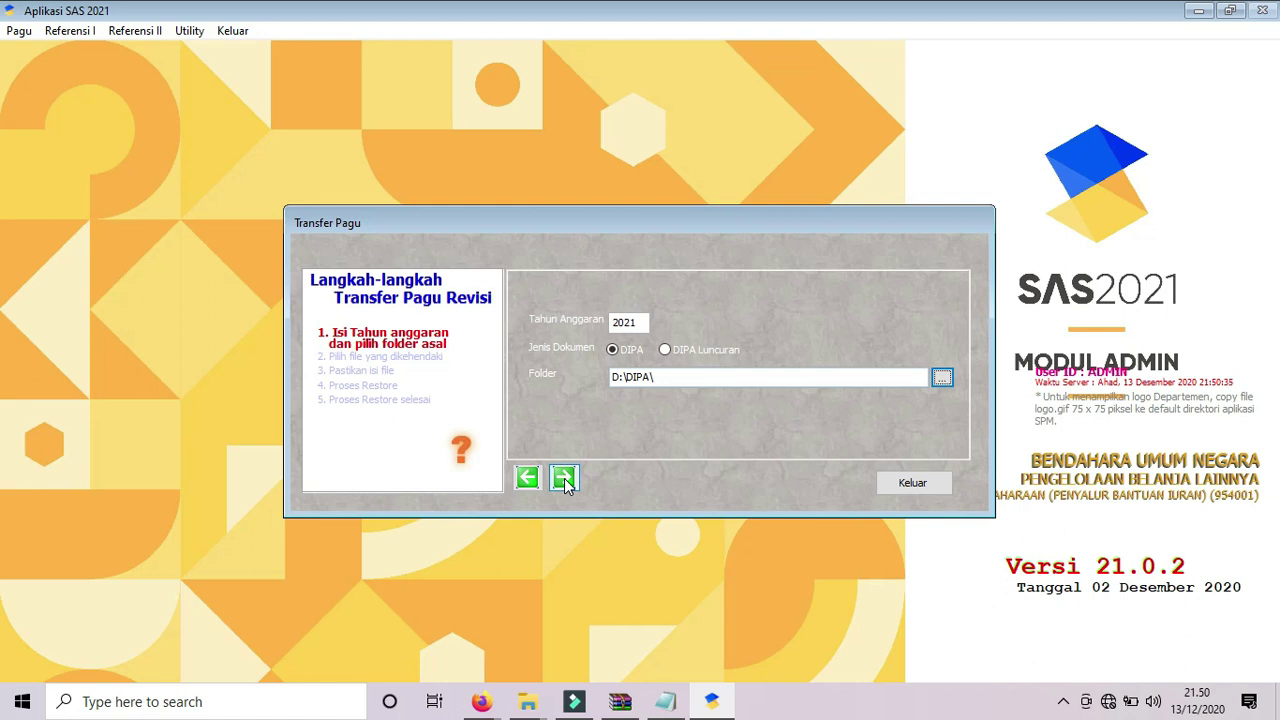
Advance to step 2 and tick D01_00601_00_007339_2.S21 for transfer.
left_click(563, 478)
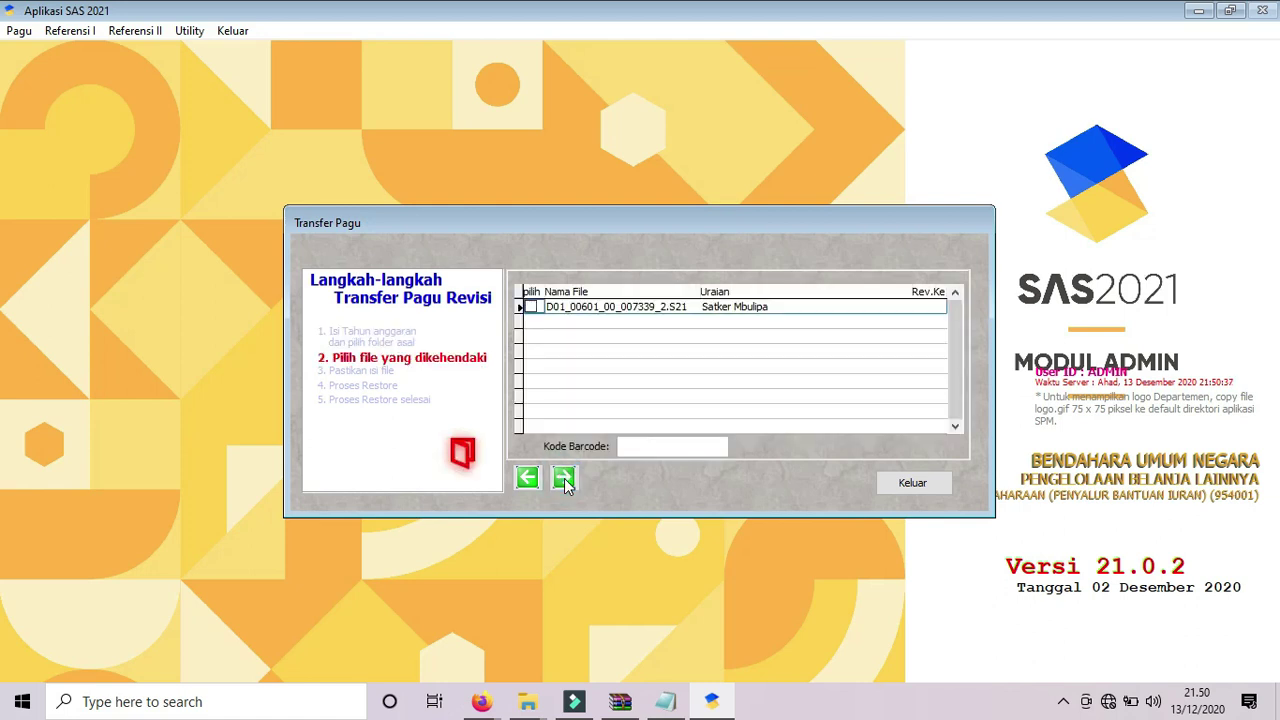
left_click(533, 308)
left_click(527, 702)
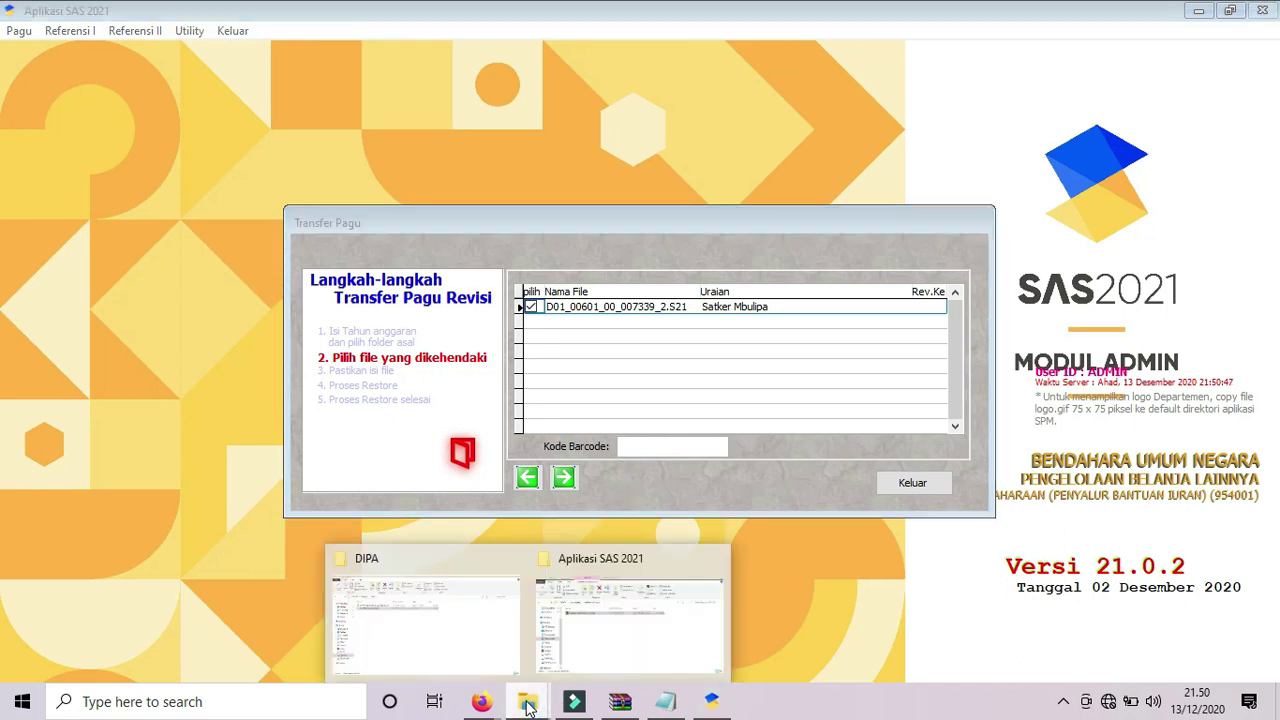
left_click(455, 635)
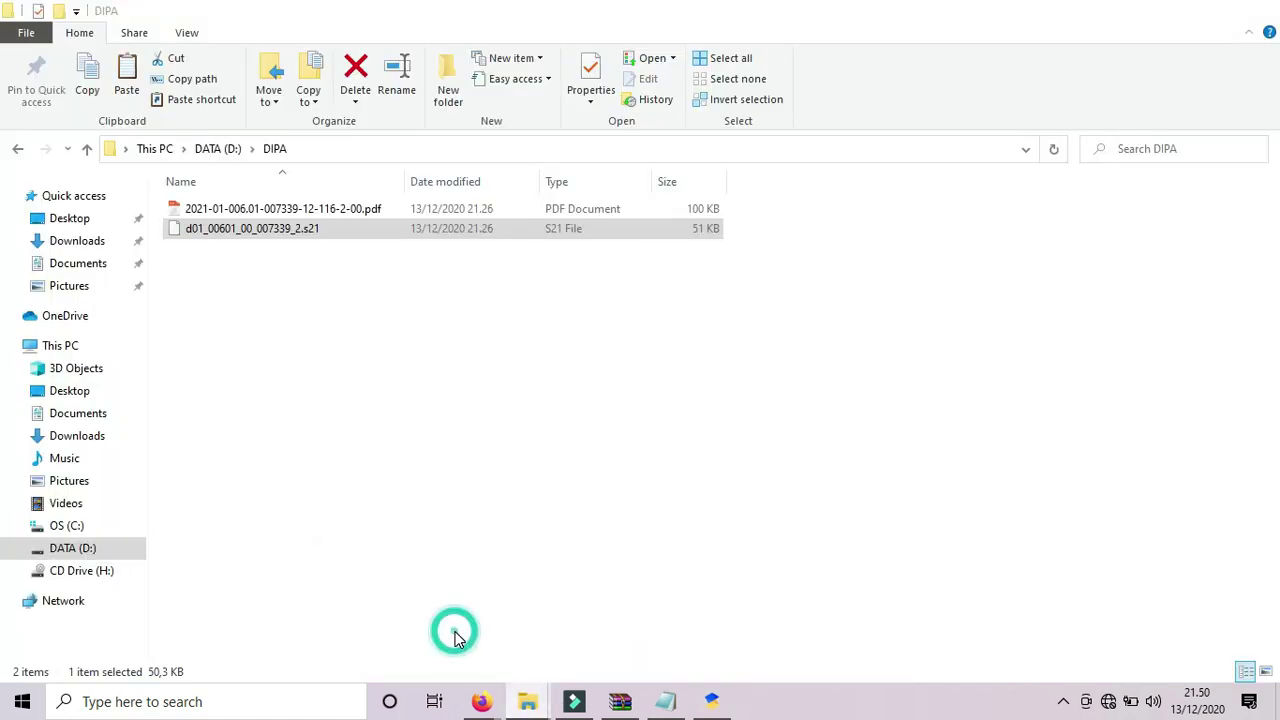
double_click(265, 212)
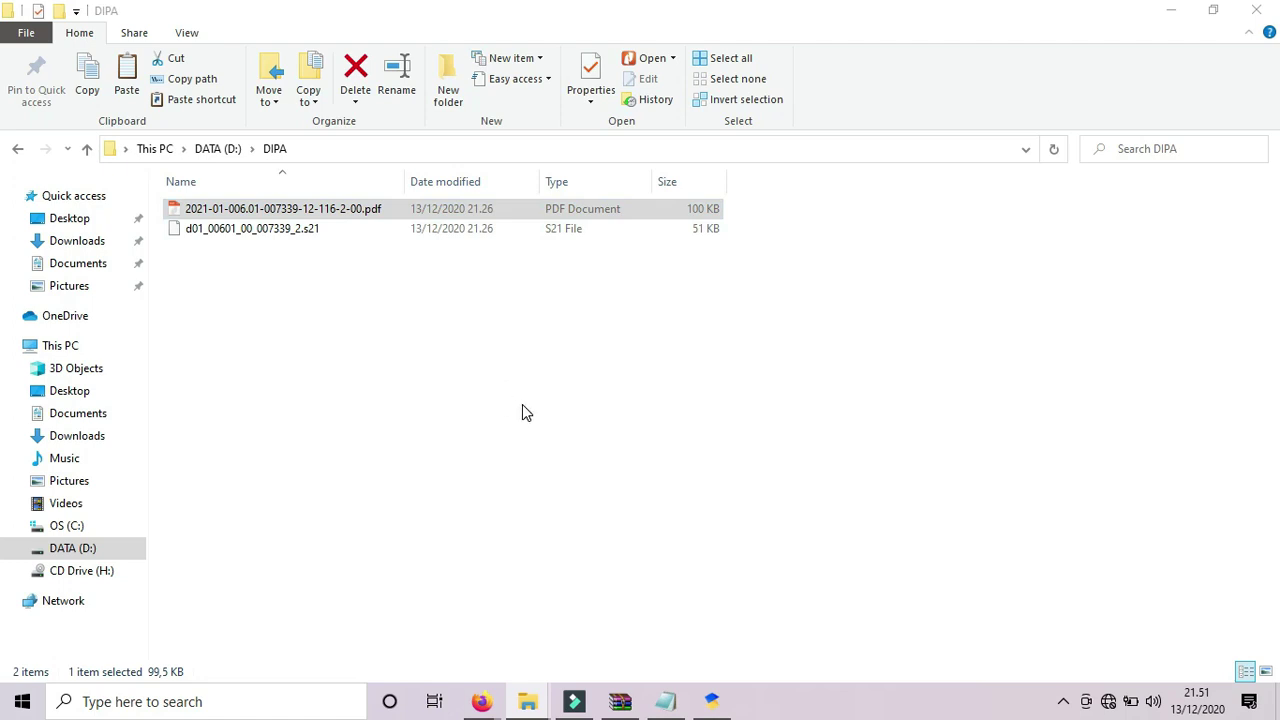
key("Return")
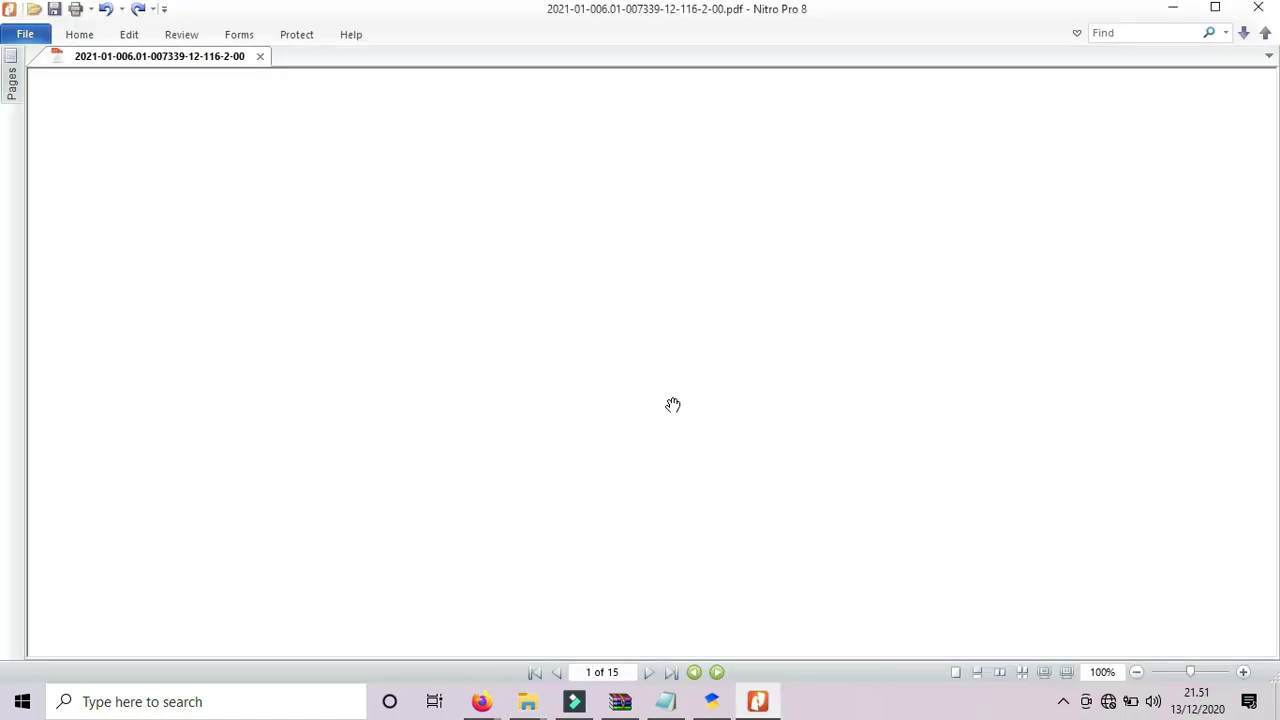
Zoom the DIPA page until the barcode number after DS: is fully readable.
left_click(1243, 672)
left_click(1243, 672)
left_click(1243, 672)
left_click(1243, 672)
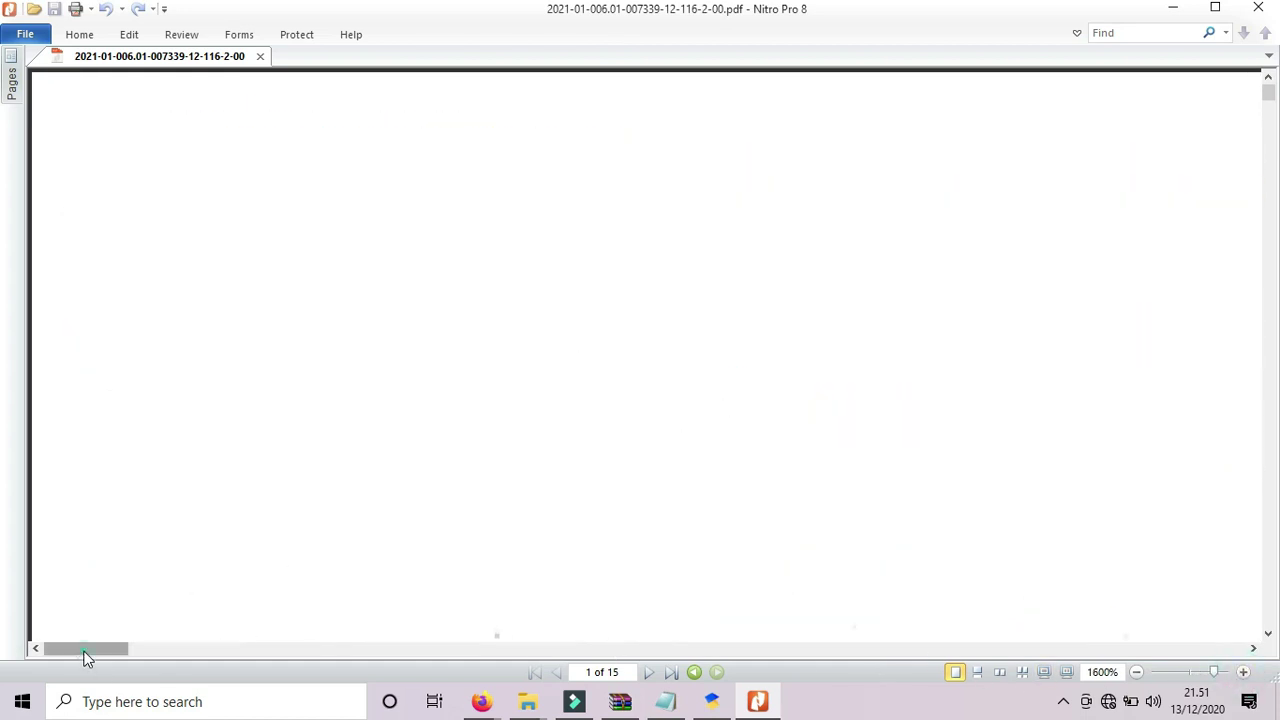
left_click_drag(85, 655, 1138, 692)
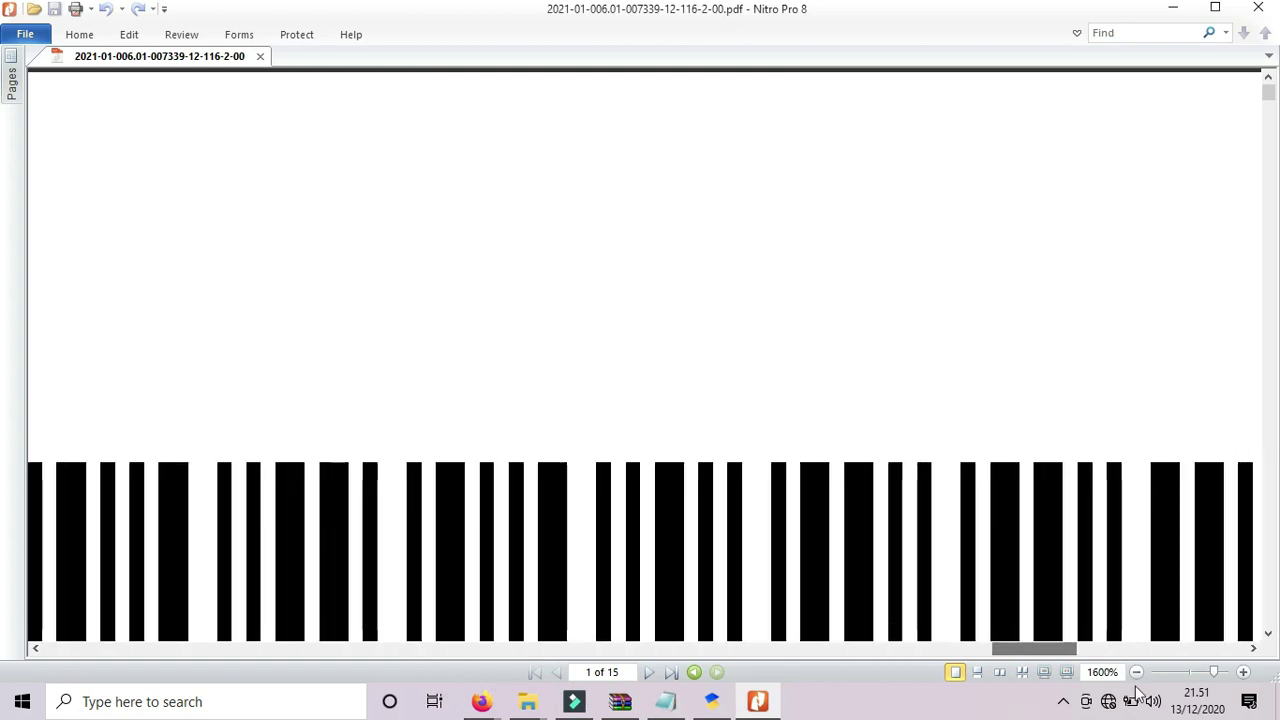
left_click(1137, 673)
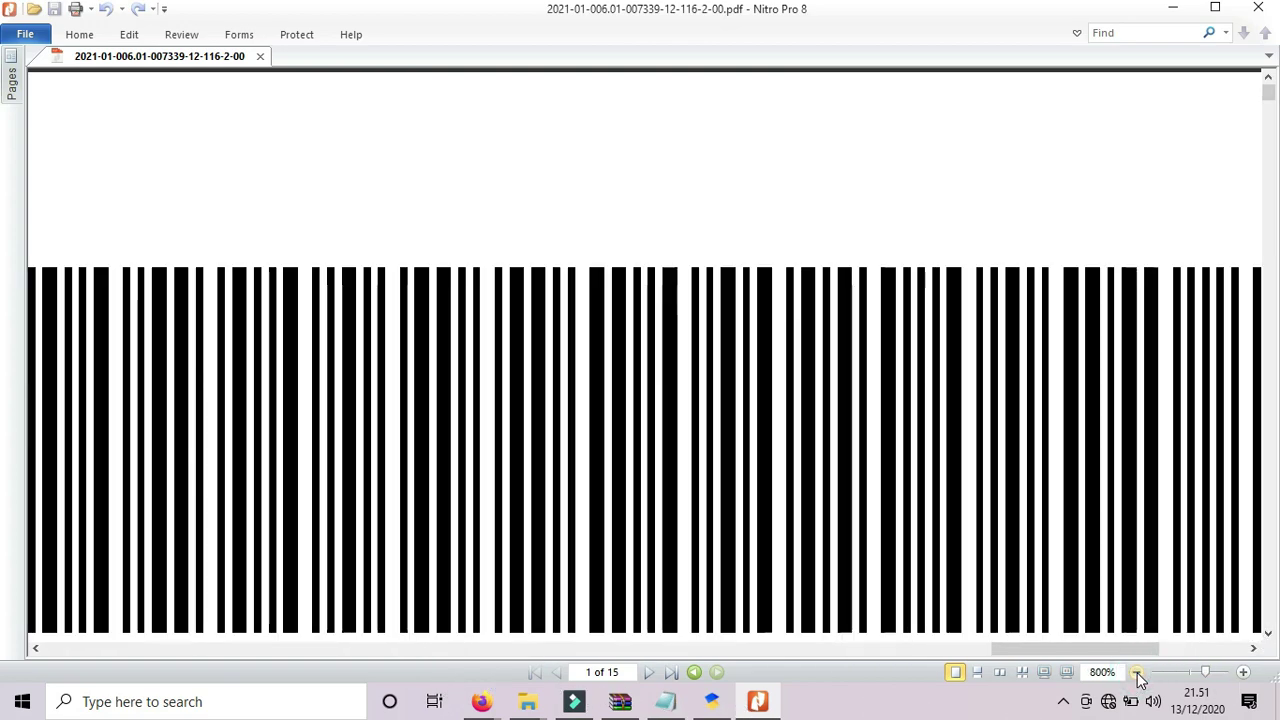
left_click(1137, 673)
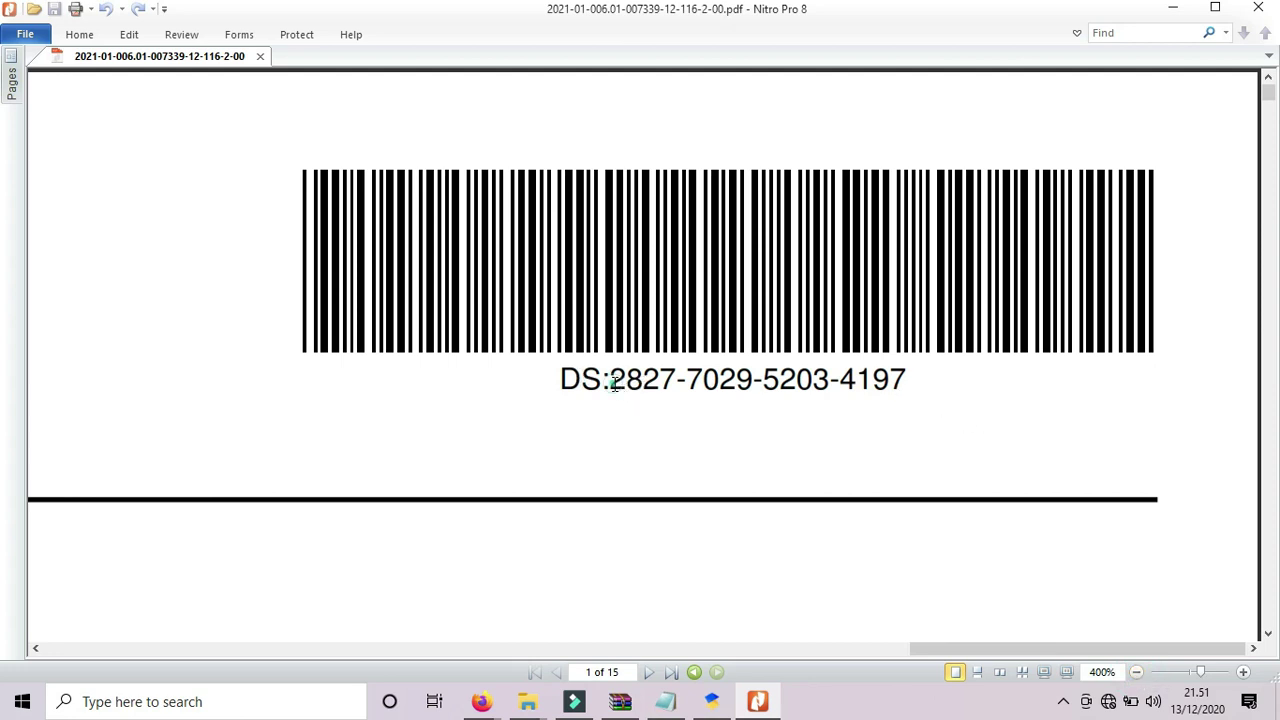
left_click_drag(613, 383, 908, 386)
left_click(860, 386)
Copy the DS barcode number and return to the SAS Transfer Pagu wizard.
left_click_drag(614, 378, 907, 381)
right_click(908, 387)
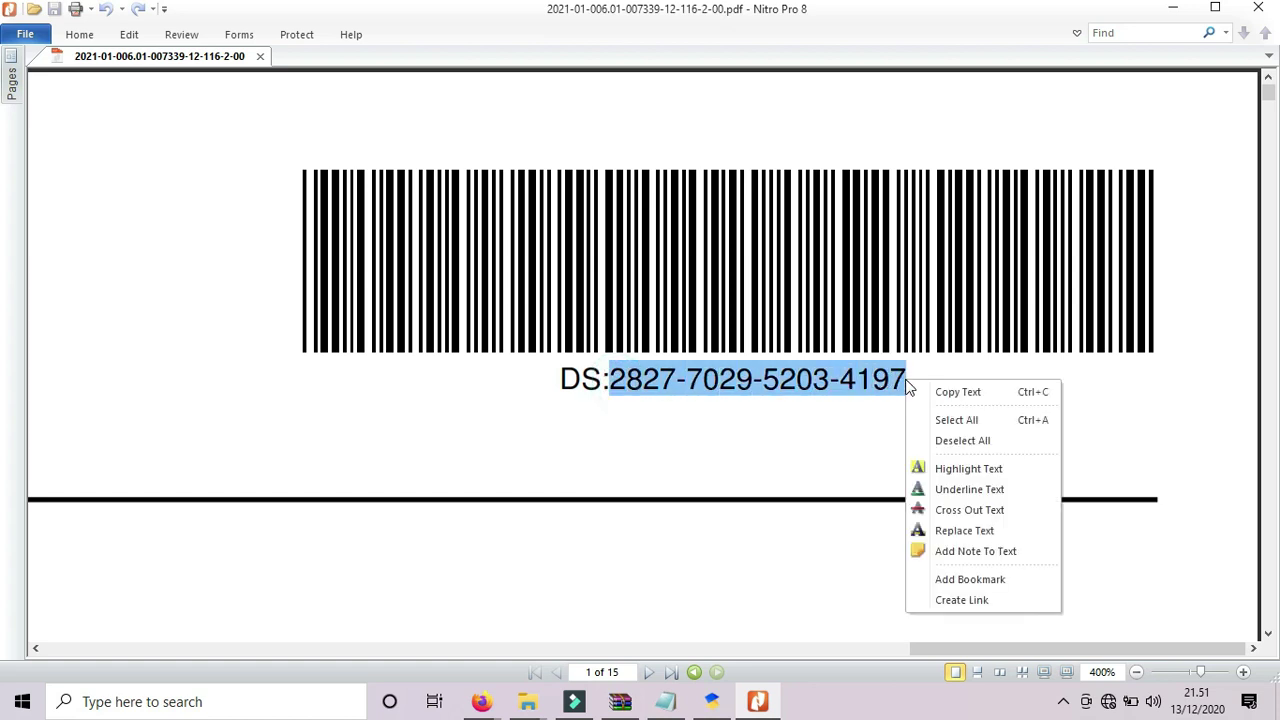
left_click(940, 392)
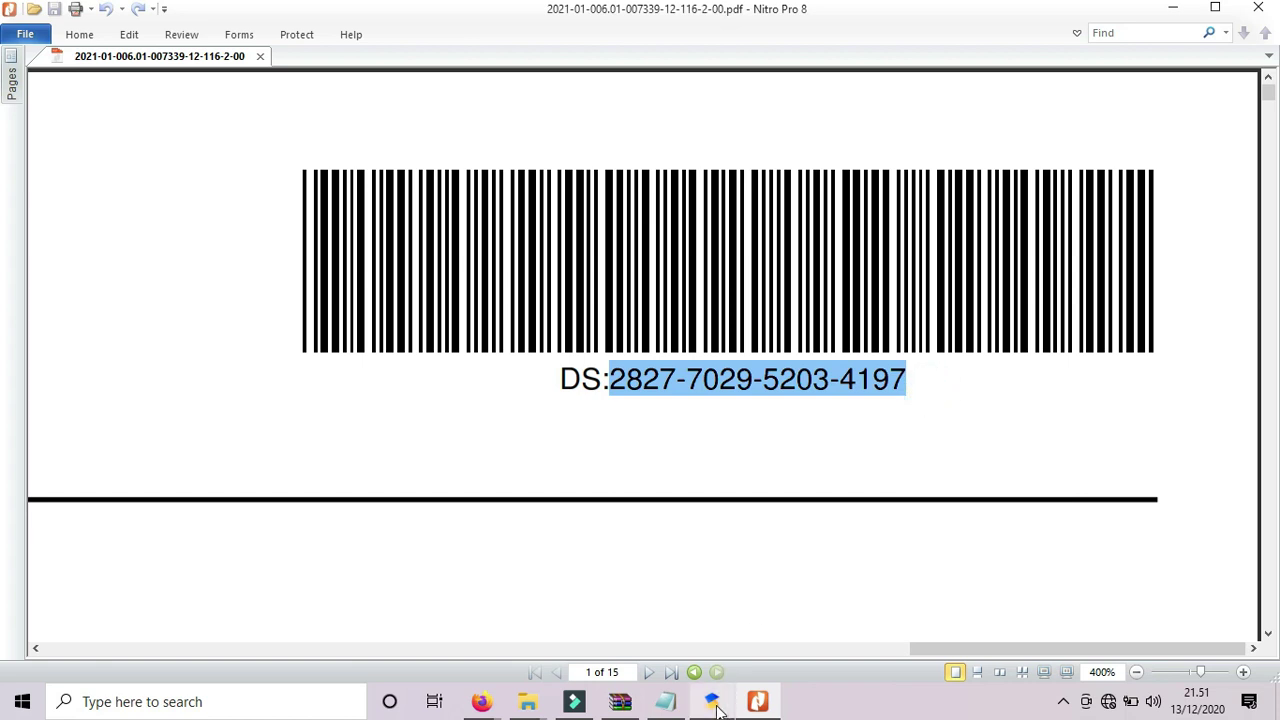
left_click(712, 702)
left_click(634, 446)
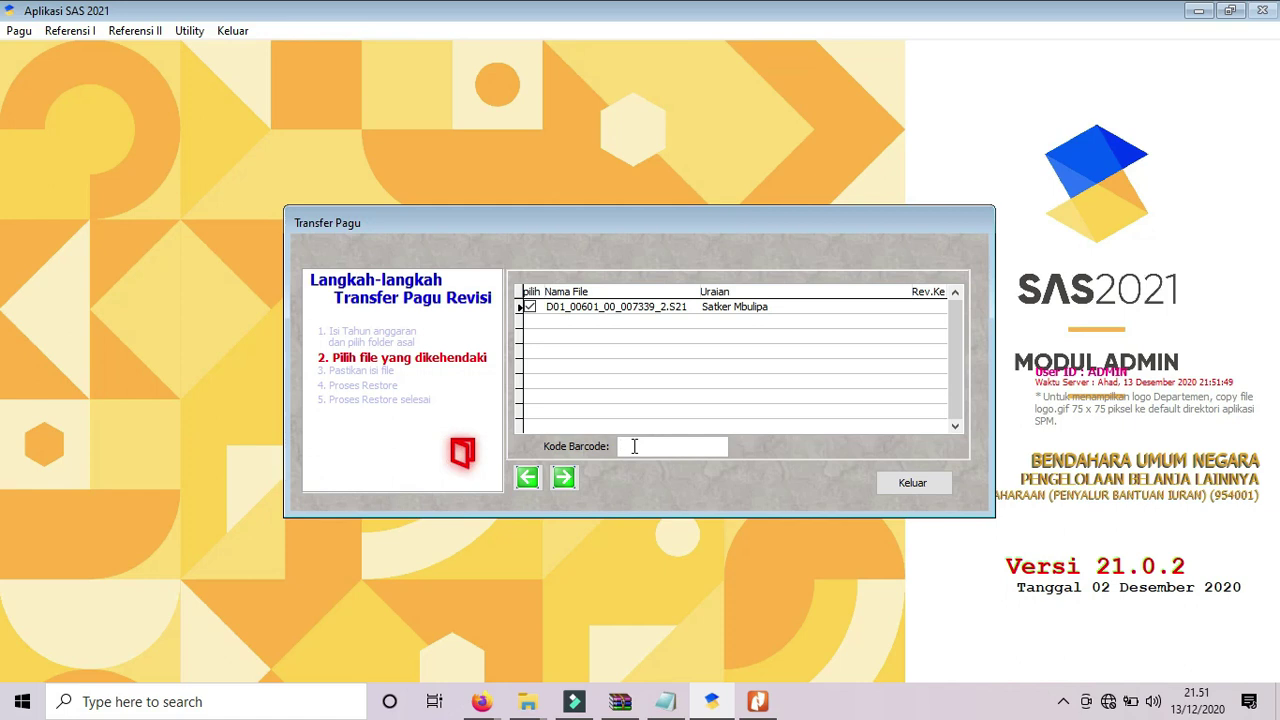
Paste the barcode into Kode Barcode and advance to step 3 listing 49 Data MAK records.
key("ctrl+v")
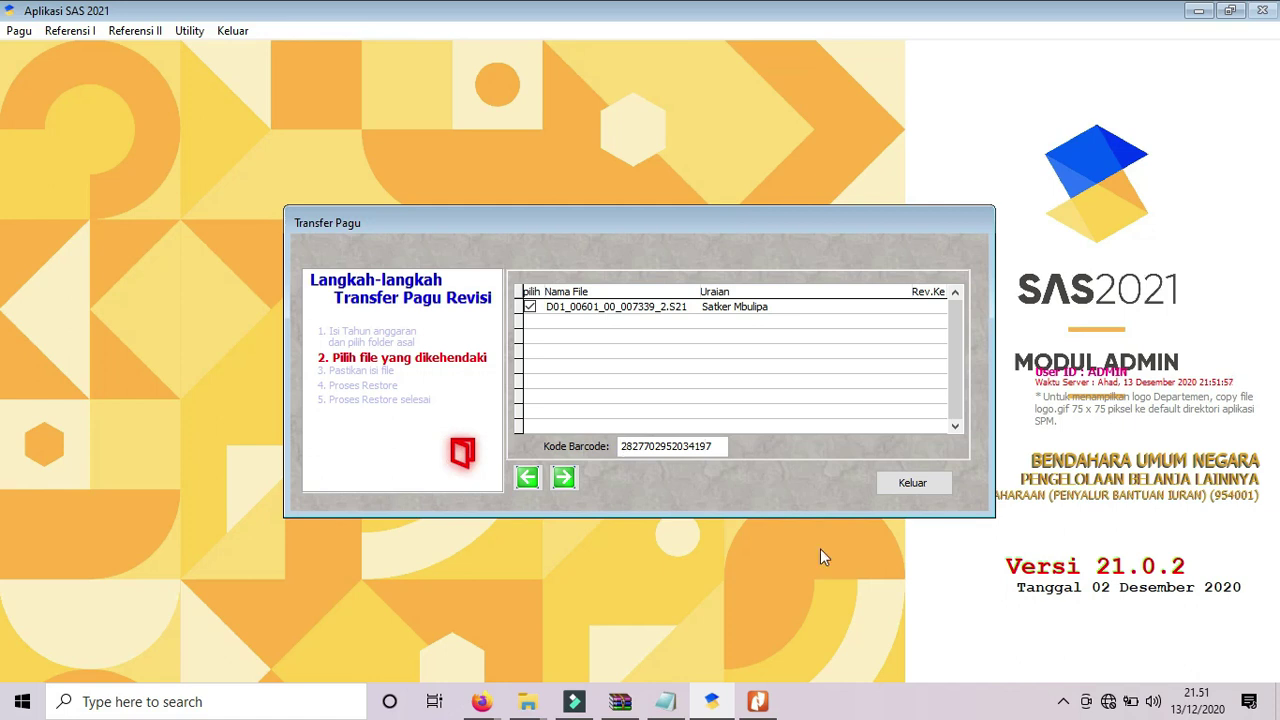
left_click(757, 701)
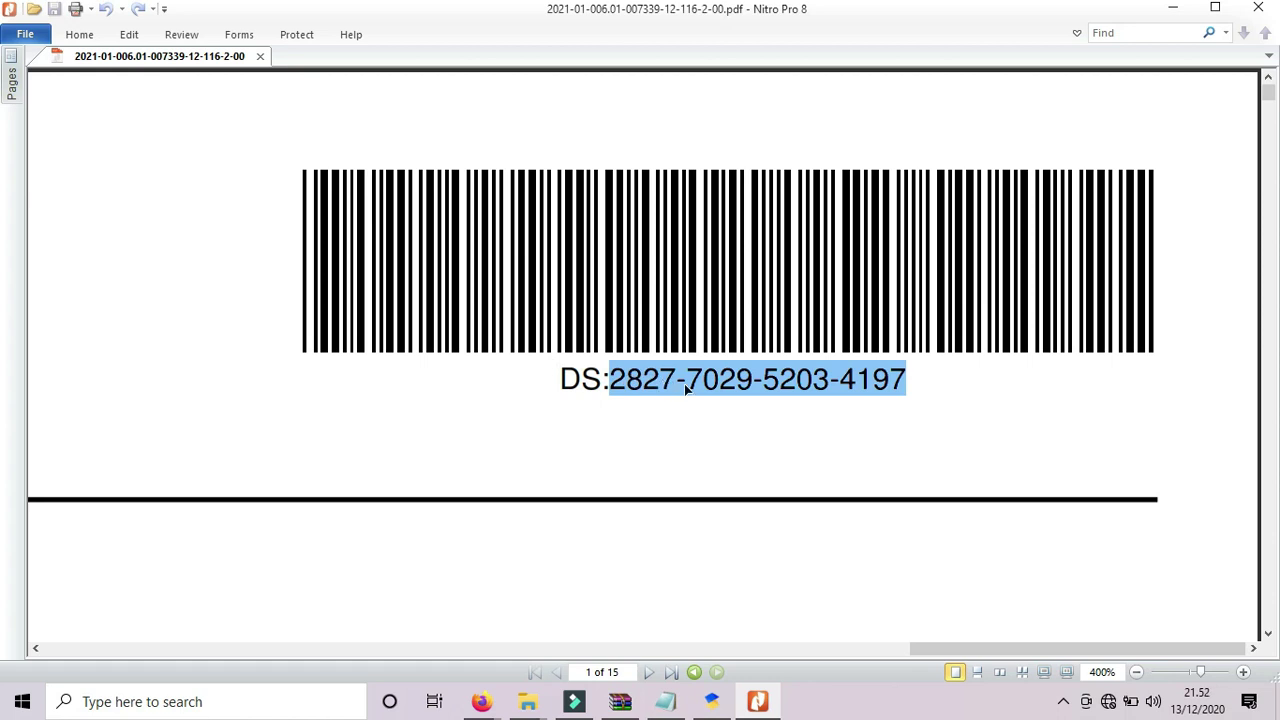
left_click(712, 702)
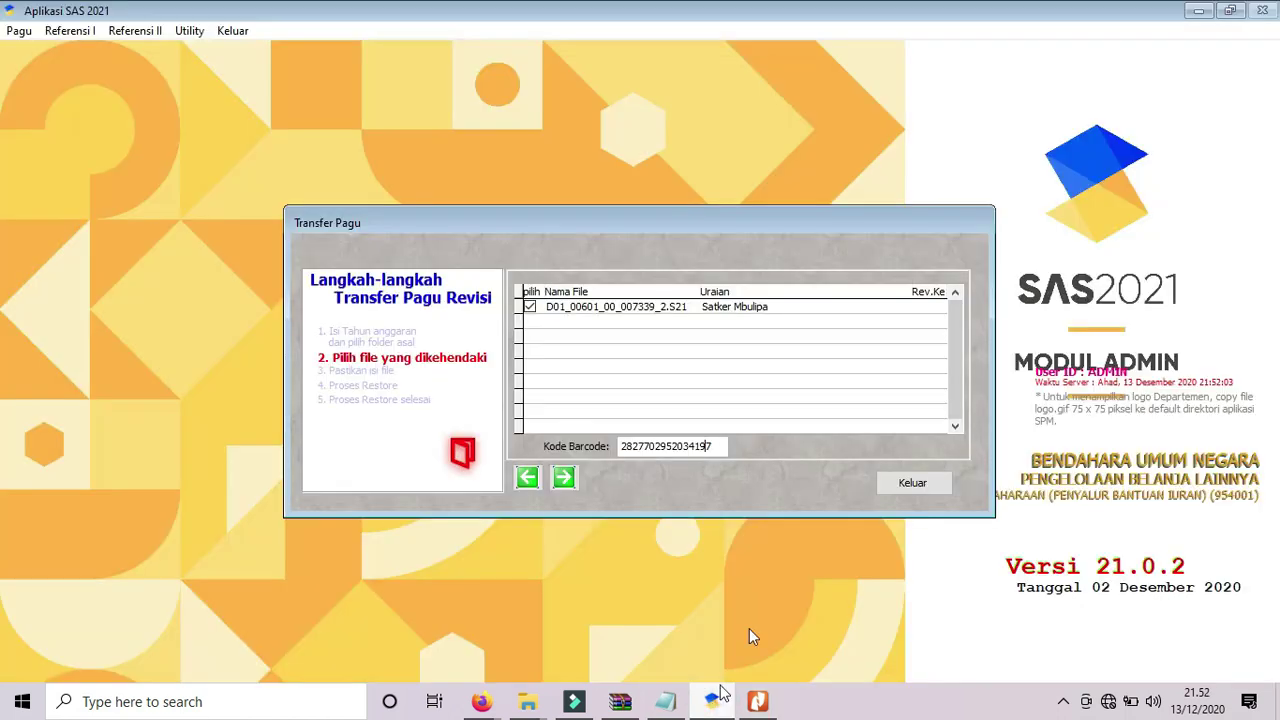
left_click(566, 478)
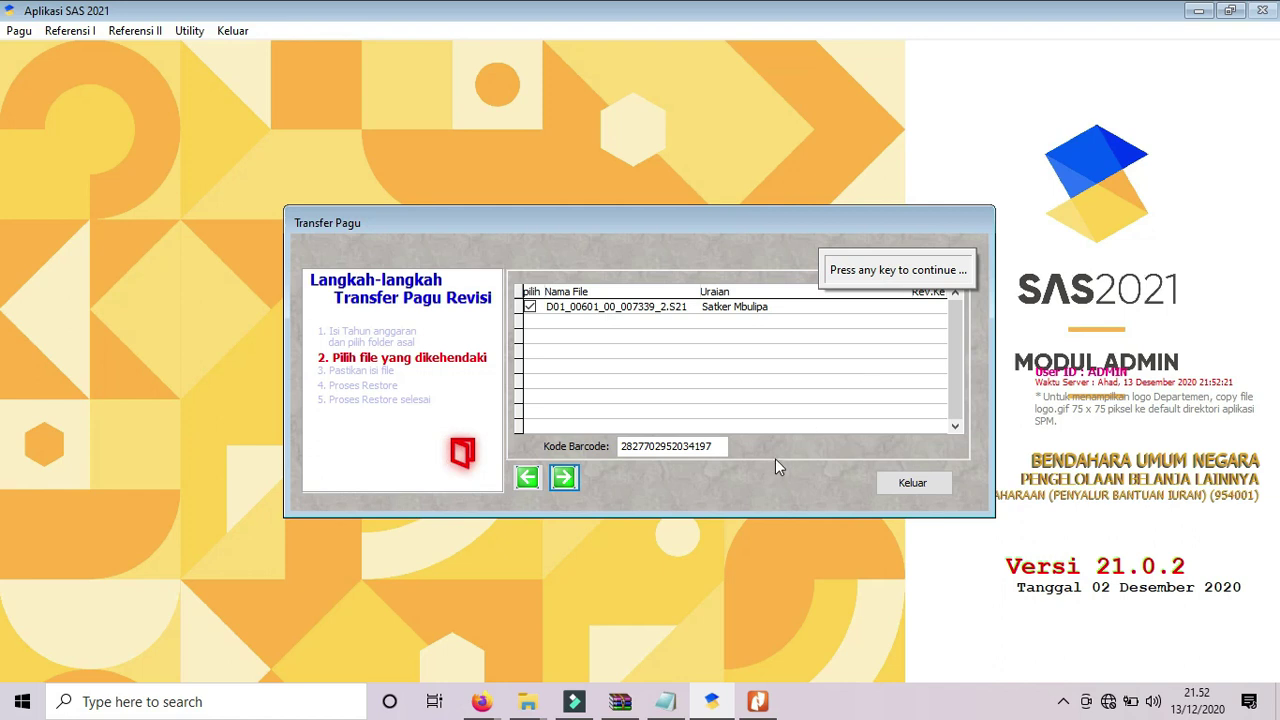
key("Return")
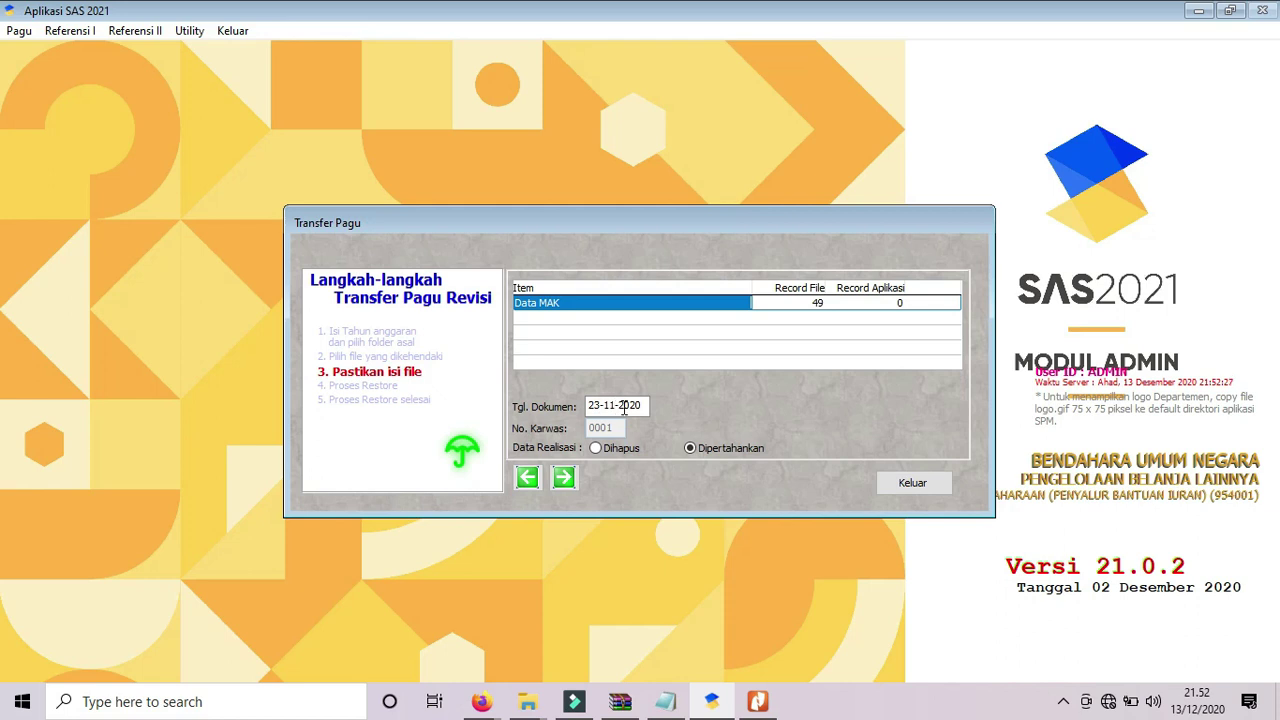
left_click(757, 701)
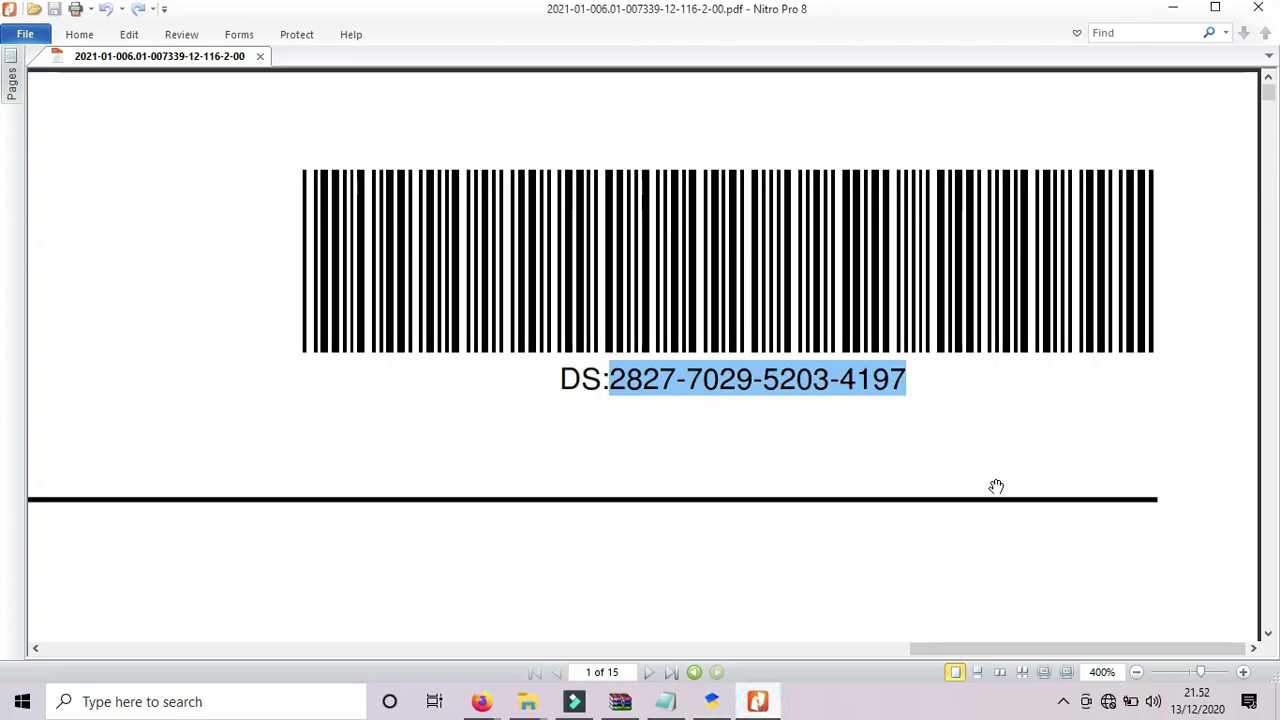
Confirm the DIPA PDF's signing date, Jakarta 23 November 2020, then go back to SAS 2021.
left_click_drag(1270, 92, 1270, 116)
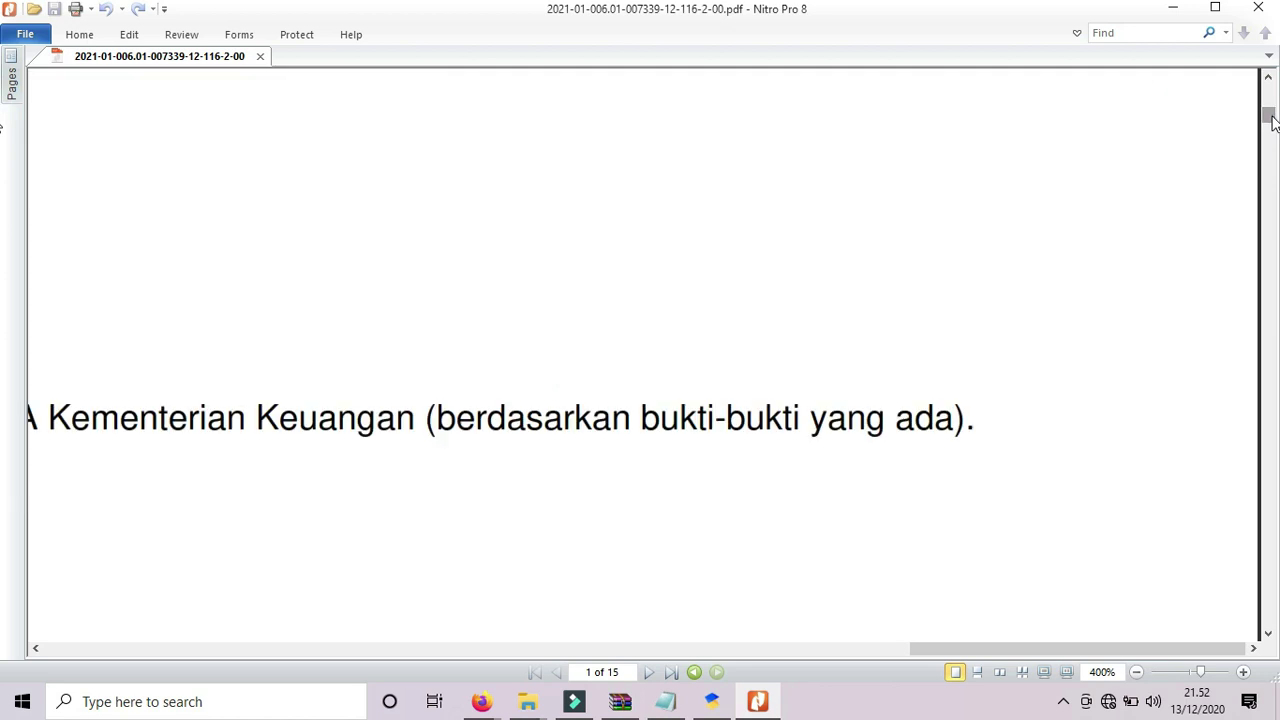
left_click(1268, 633)
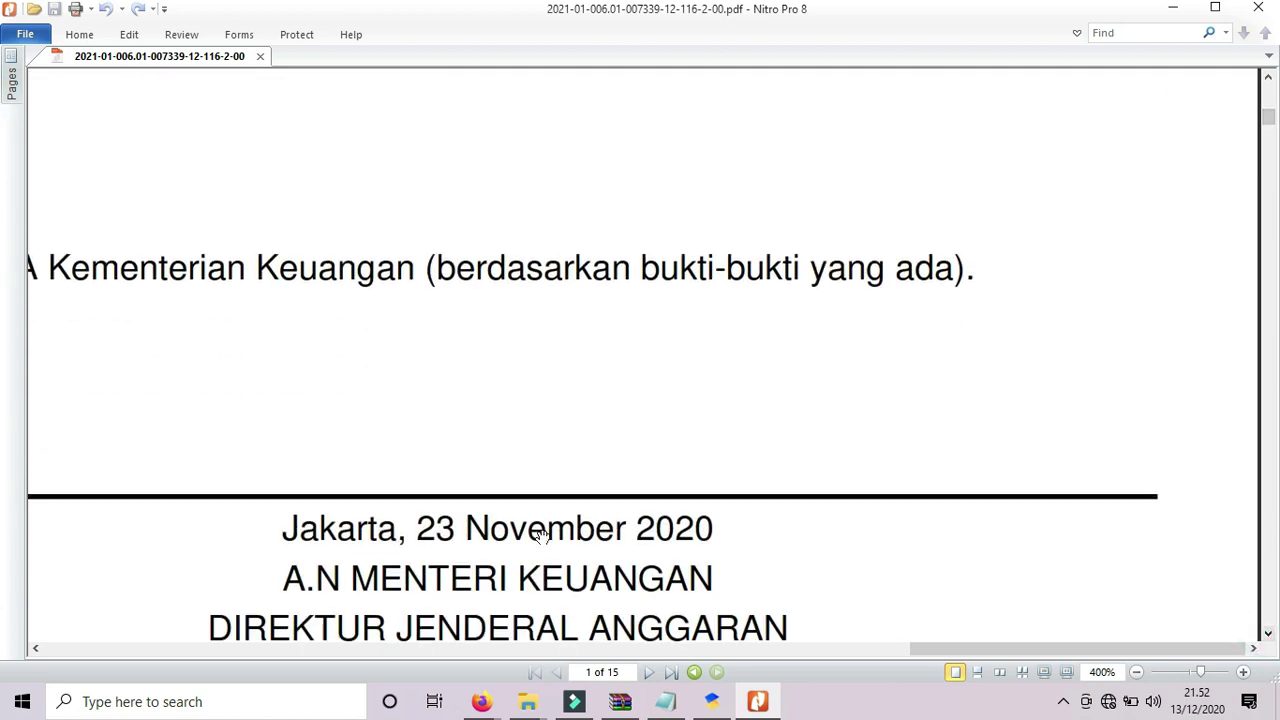
left_click(711, 701)
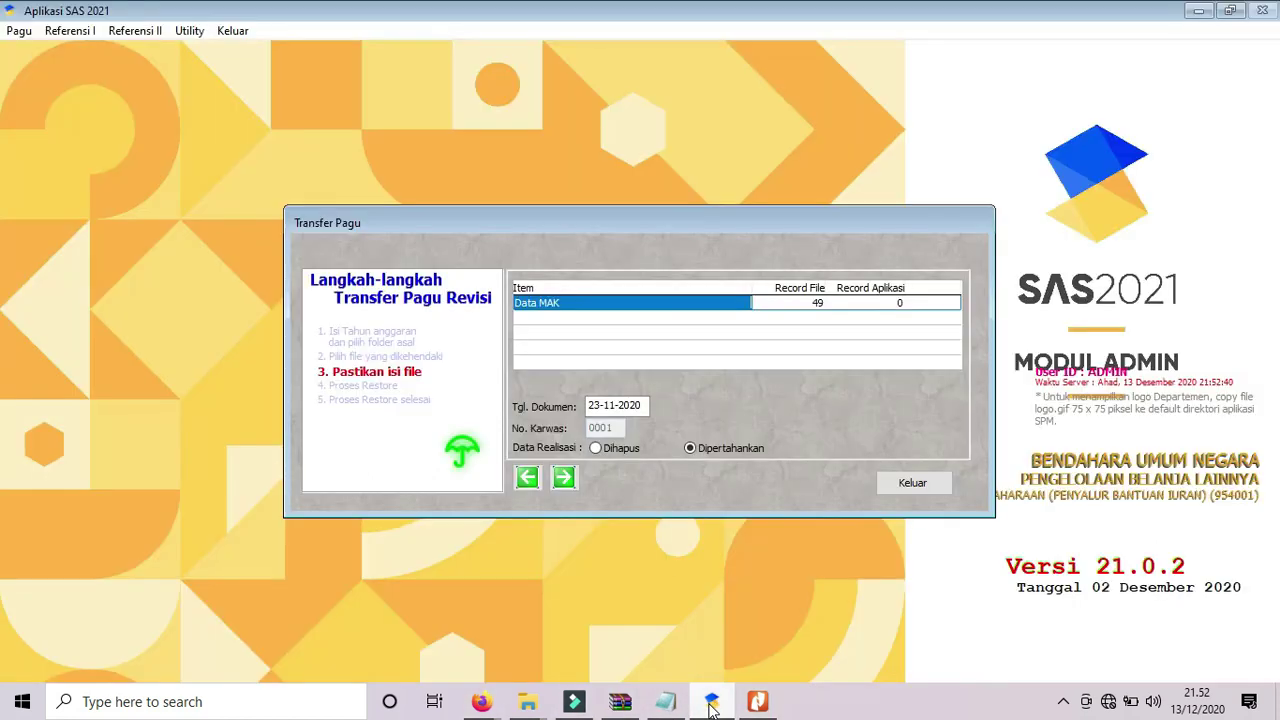
Run Proses Restore until all 196 pagu records are saved, then exit the pagu transfer.
left_click(563, 479)
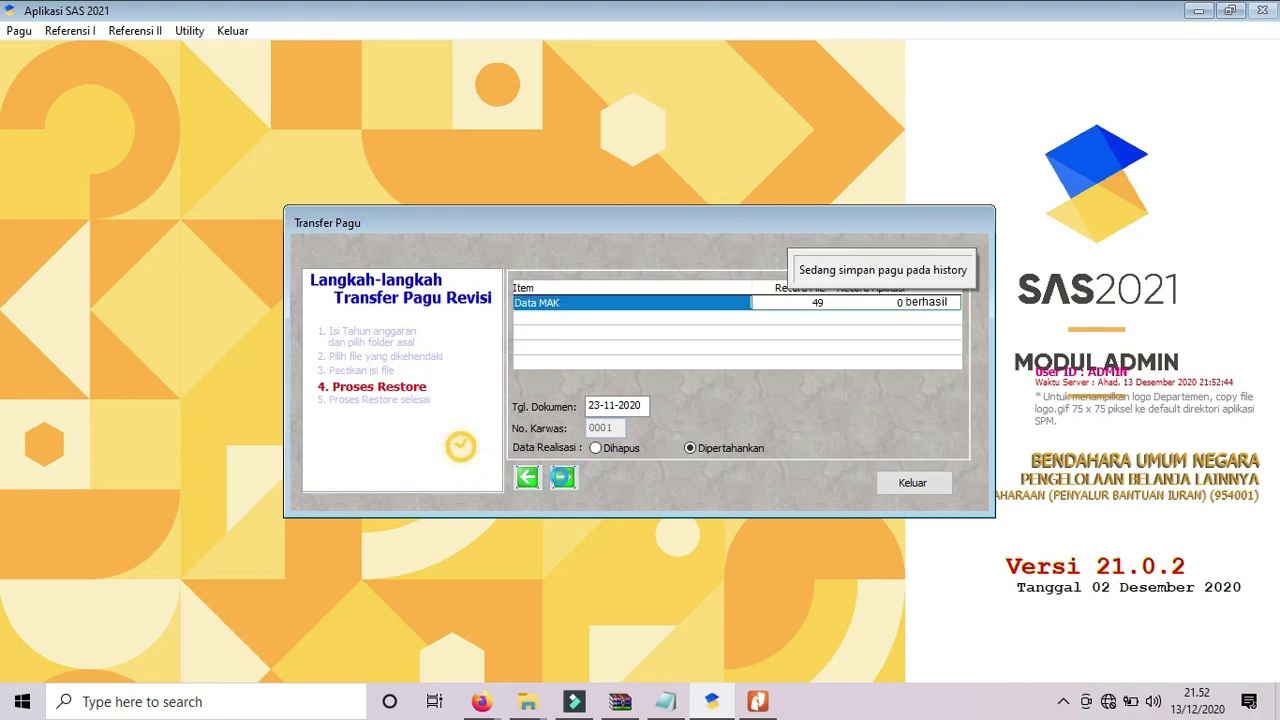
left_click(563, 479)
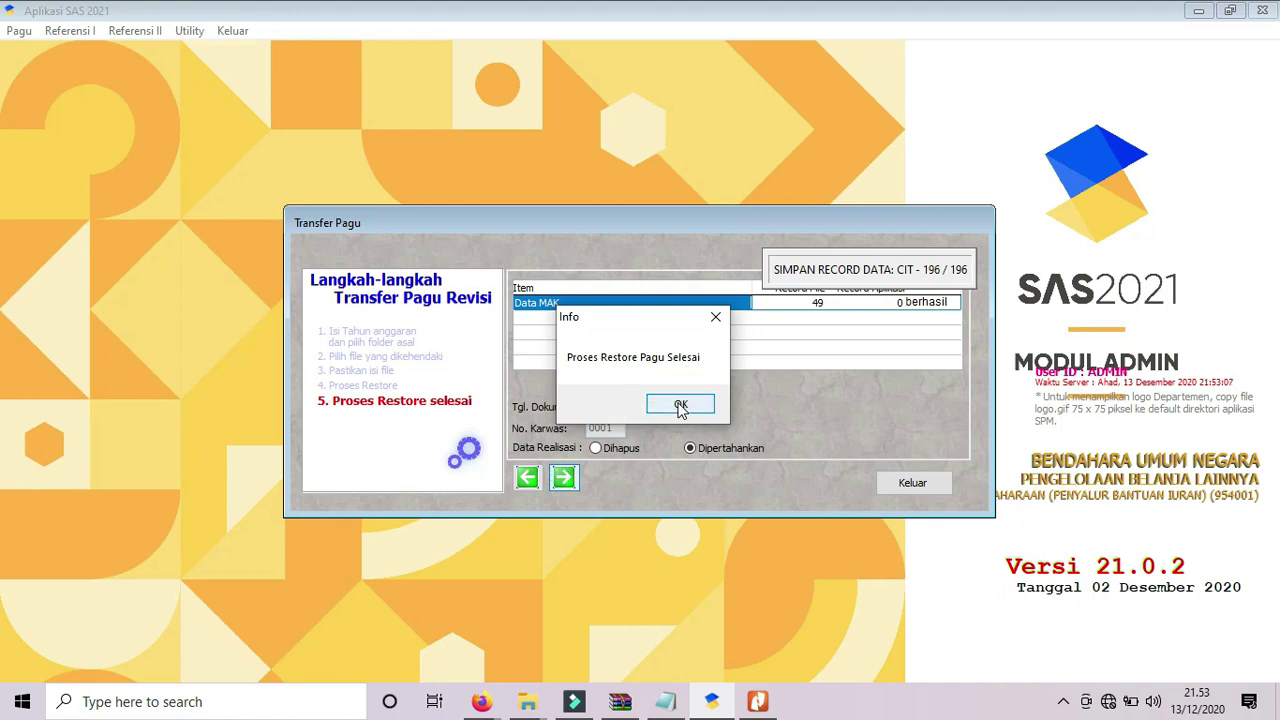
left_click(680, 405)
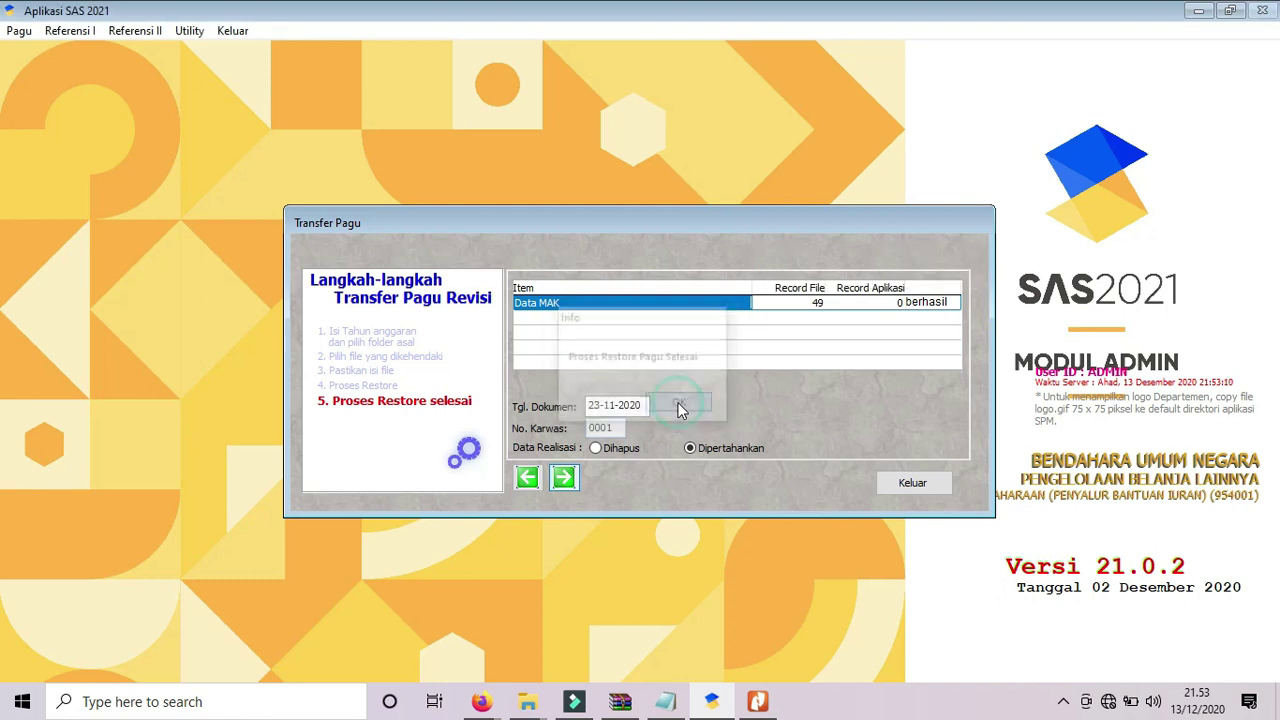
left_click(926, 489)
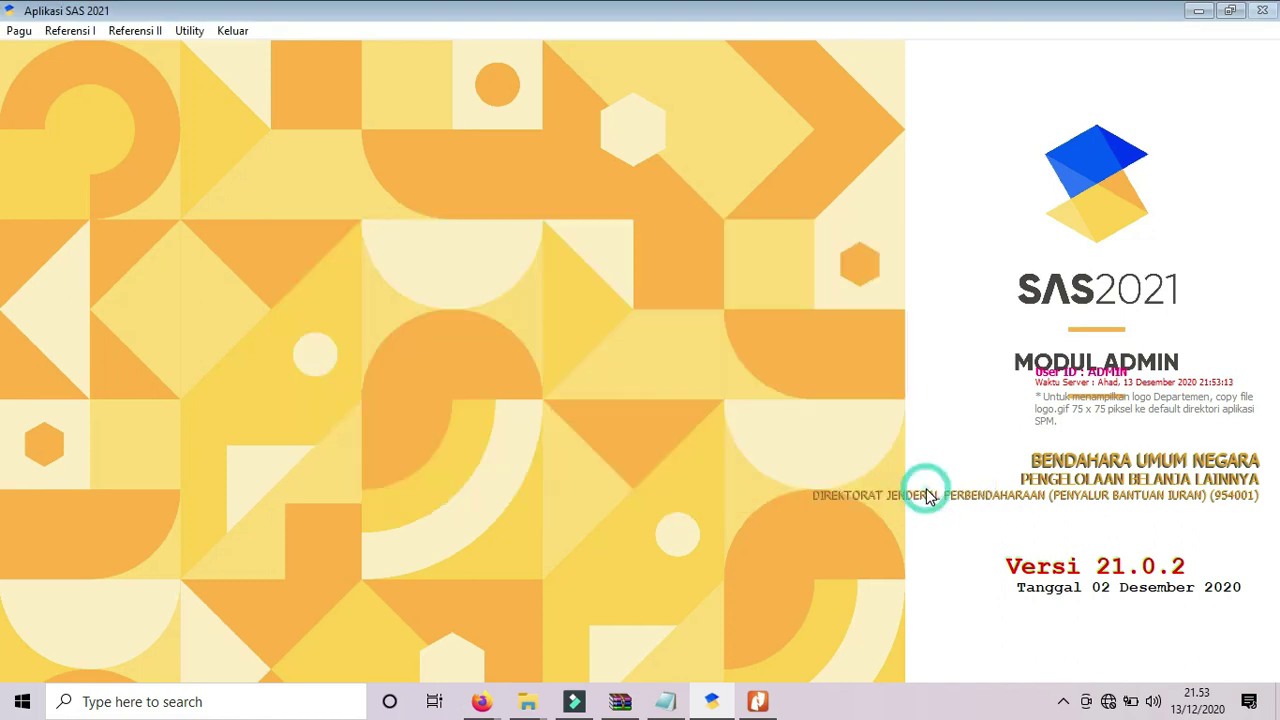
Review Satker Mbulipa's 2021 pagu of 8.865.982.000 in Tayang Pagu, including the C PELAPORAN row.
left_click(19, 34)
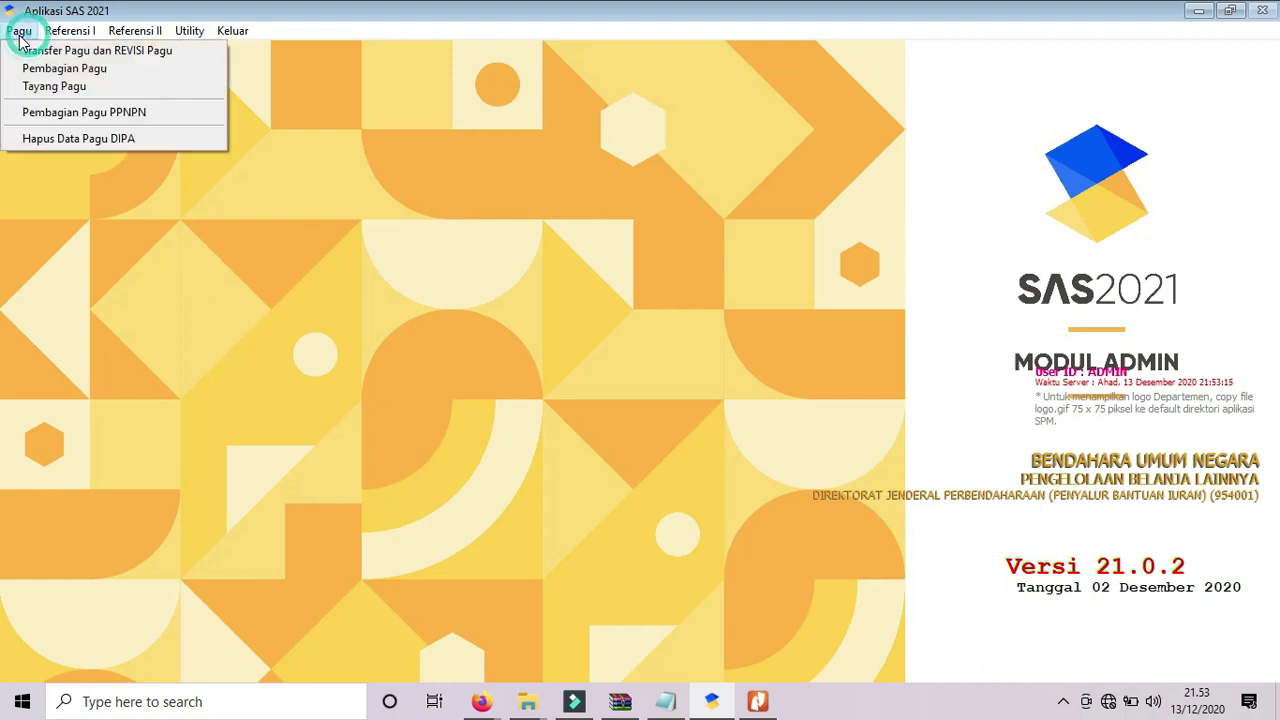
left_click(30, 88)
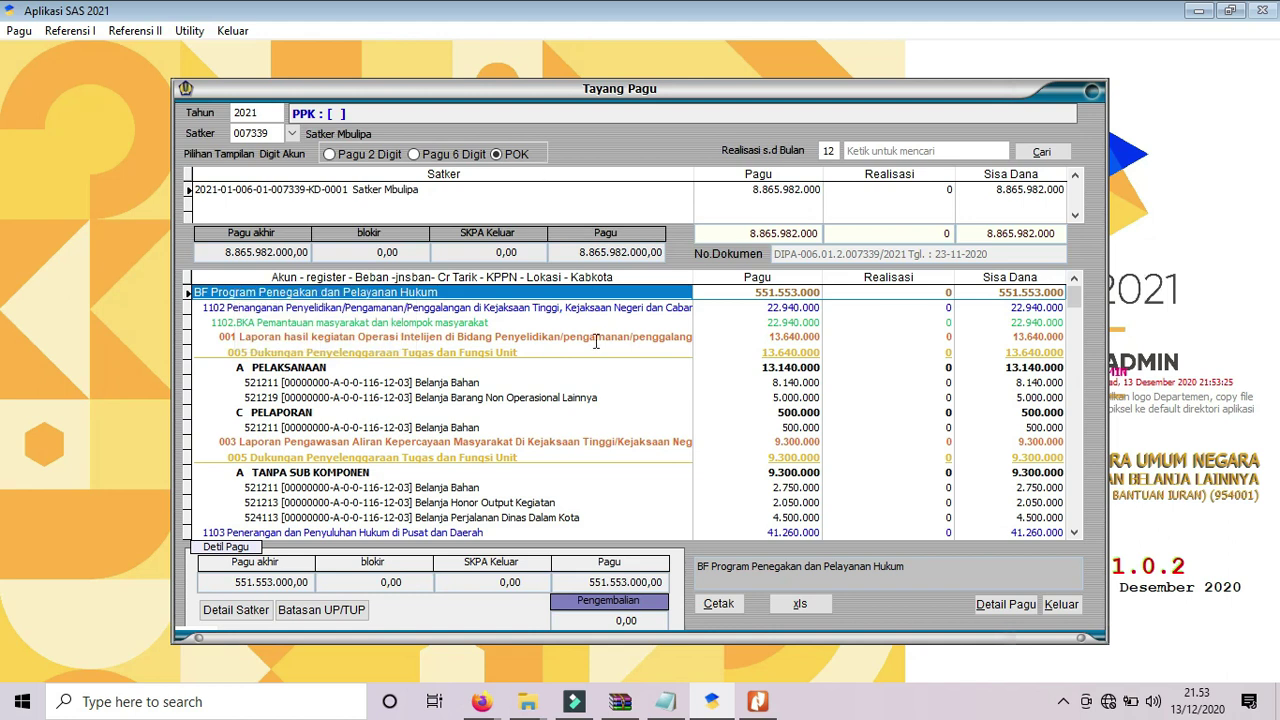
left_click(732, 407)
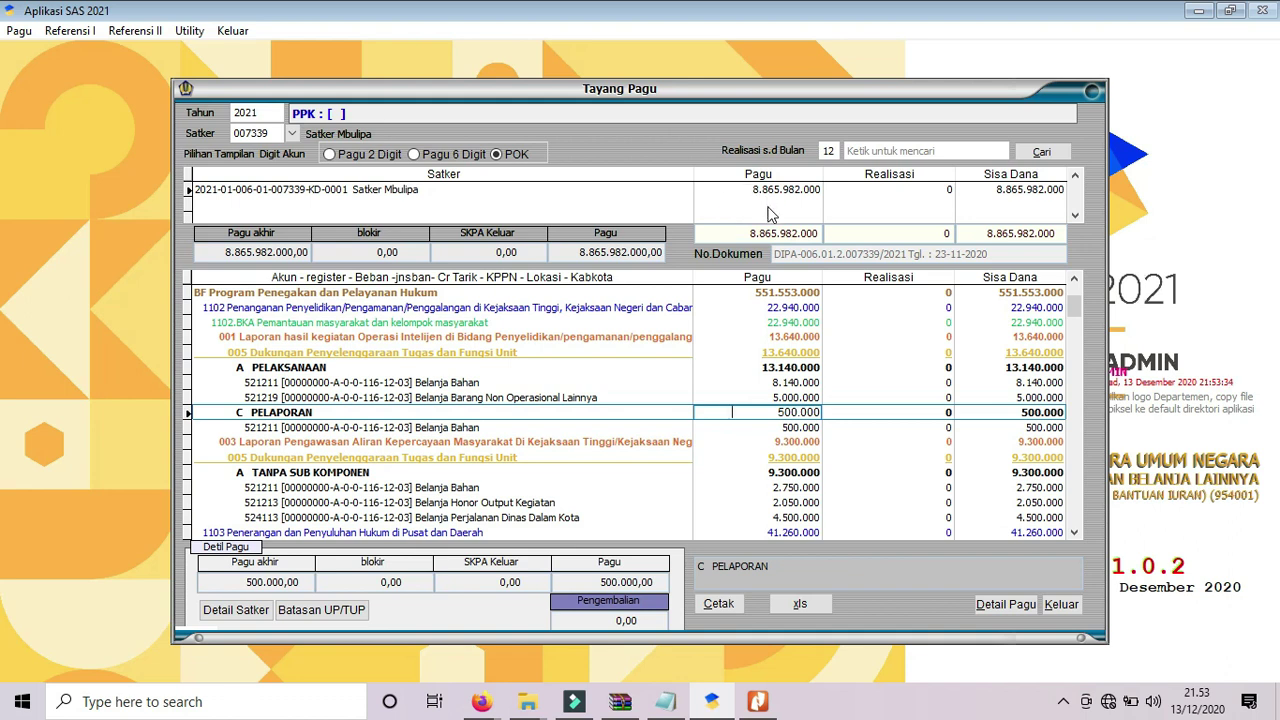
left_click(678, 699)
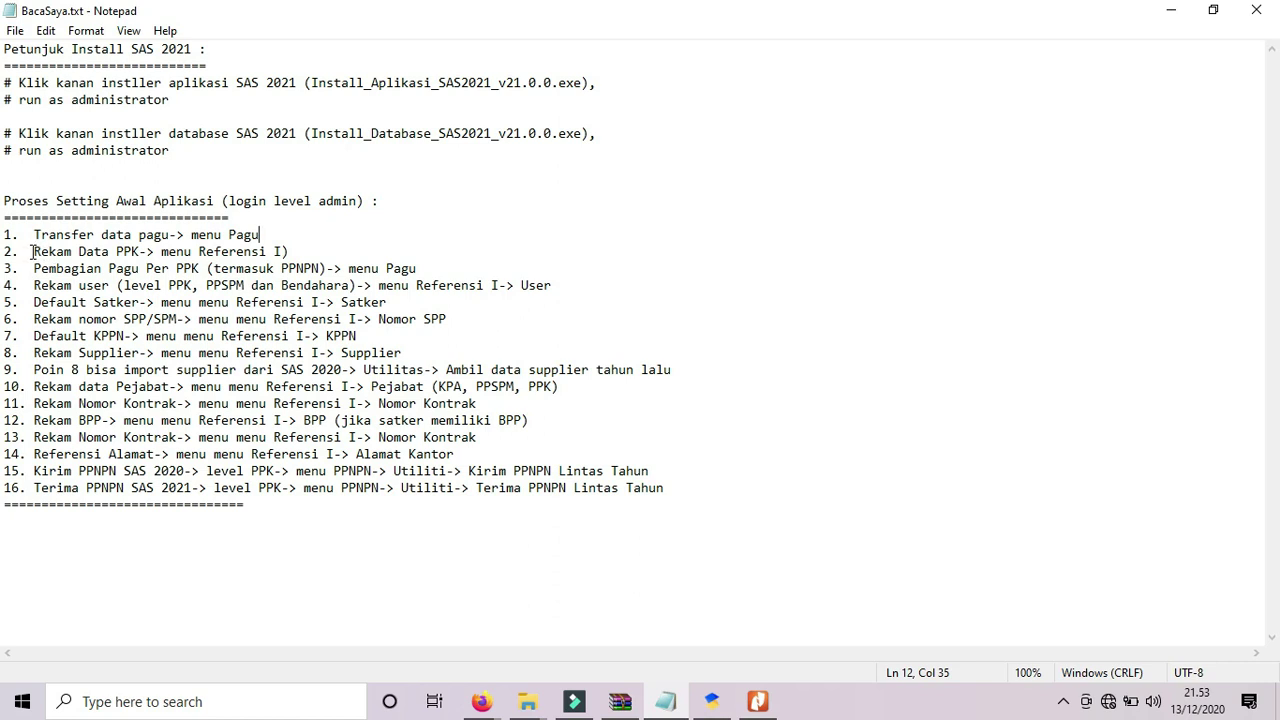
Highlight step 2, Rekam Data PPK via menu Referensi I, in BacaSaya.txt and return to SAS.
left_click_drag(33, 251, 296, 251)
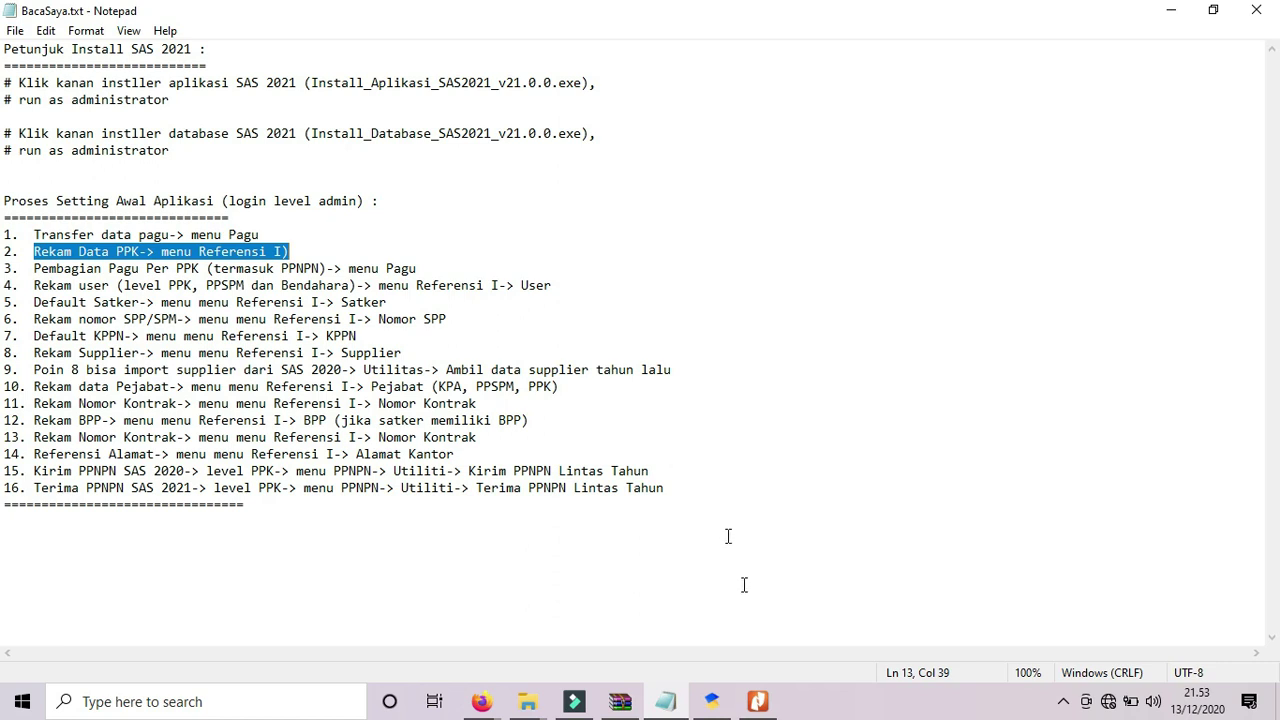
left_click(714, 701)
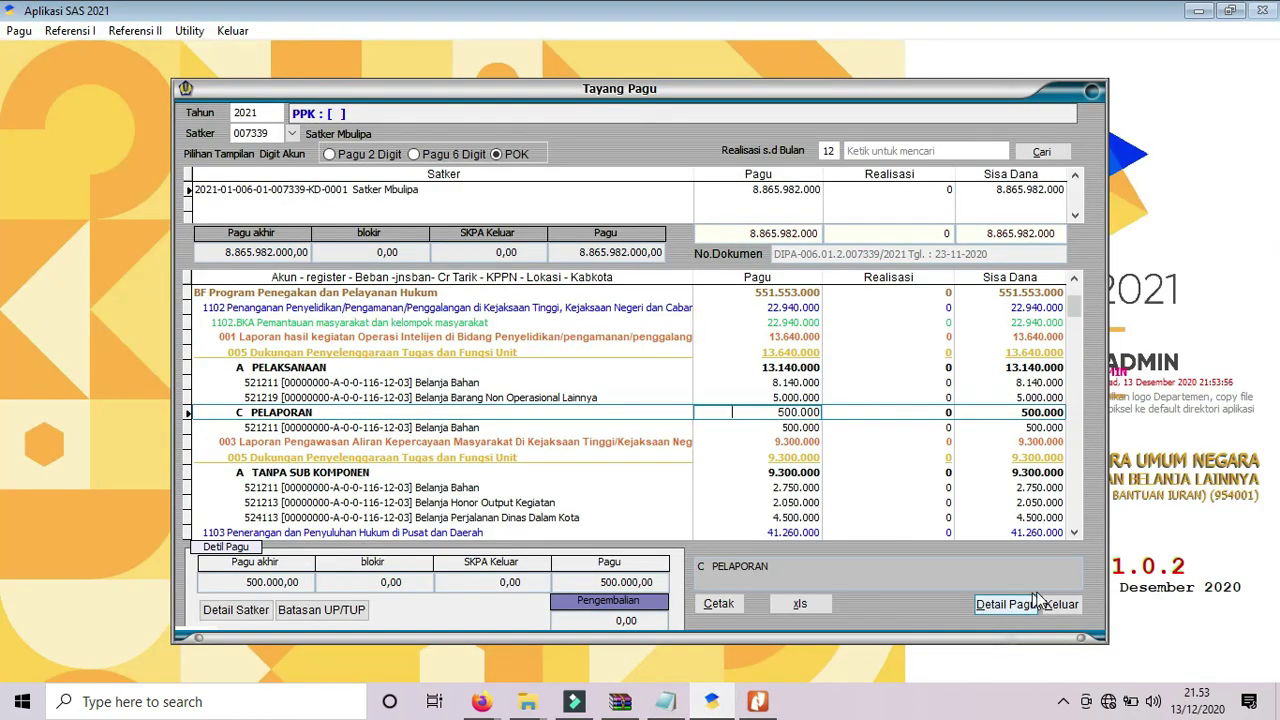
Close Tayang Pagu and record PPK 01 'Satker Mbulipa' for satker 007339 under Referensi I > Kode PPK.
left_click(1066, 604)
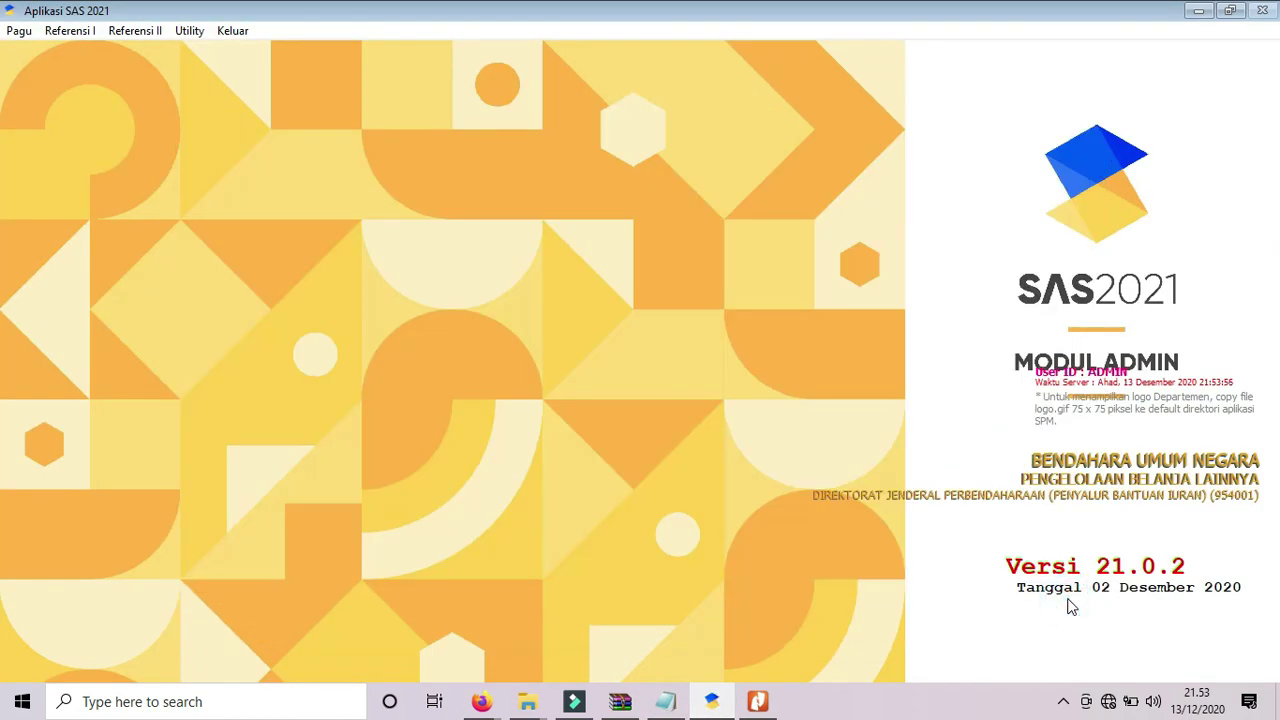
left_click(70, 31)
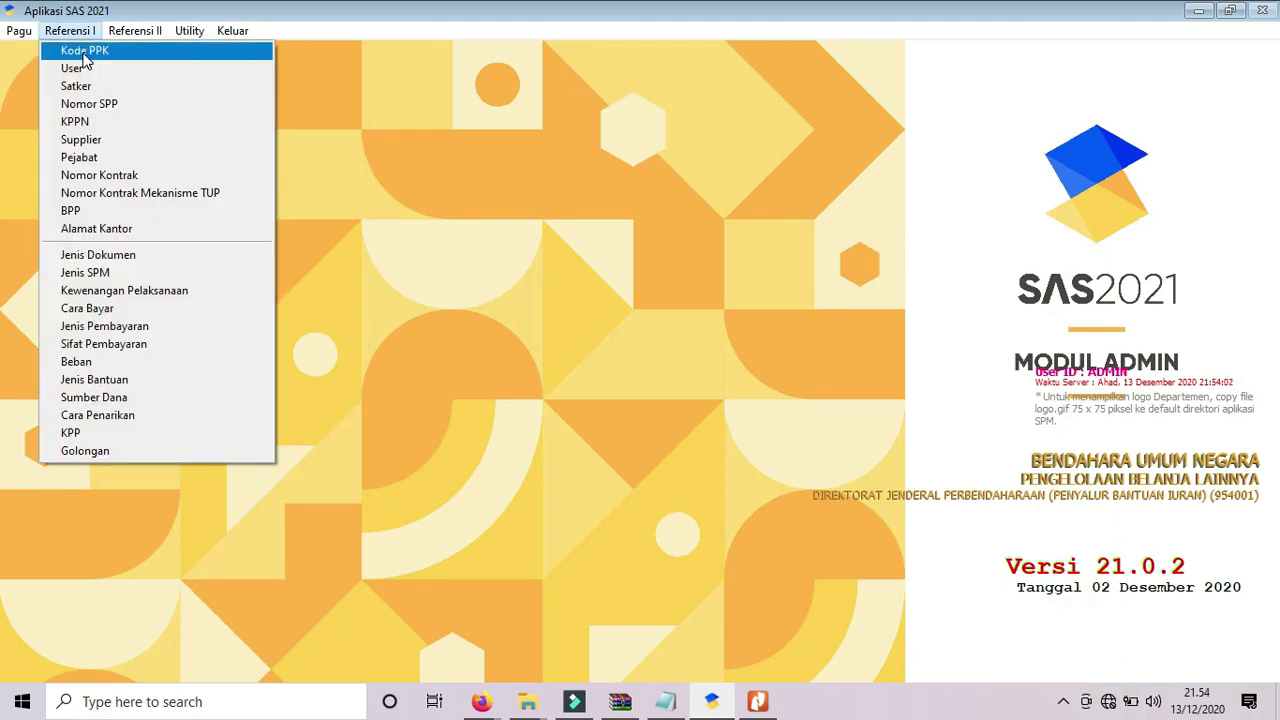
left_click(83, 53)
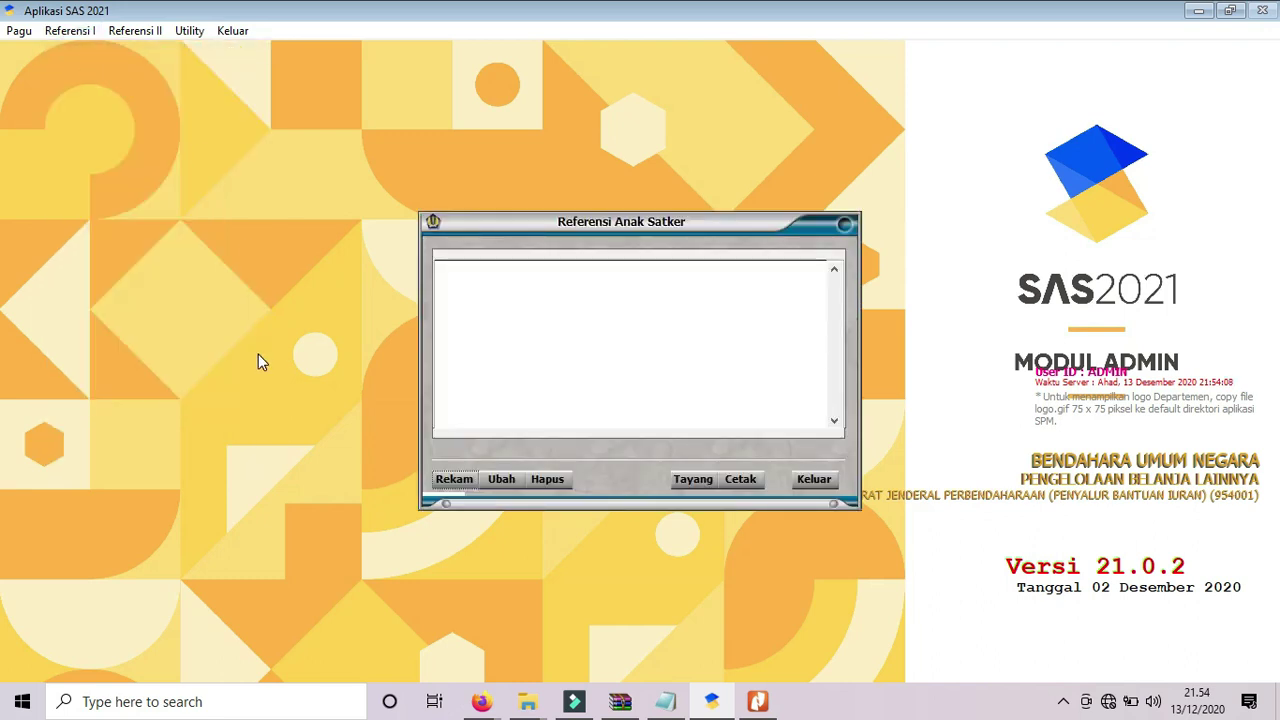
left_click(452, 479)
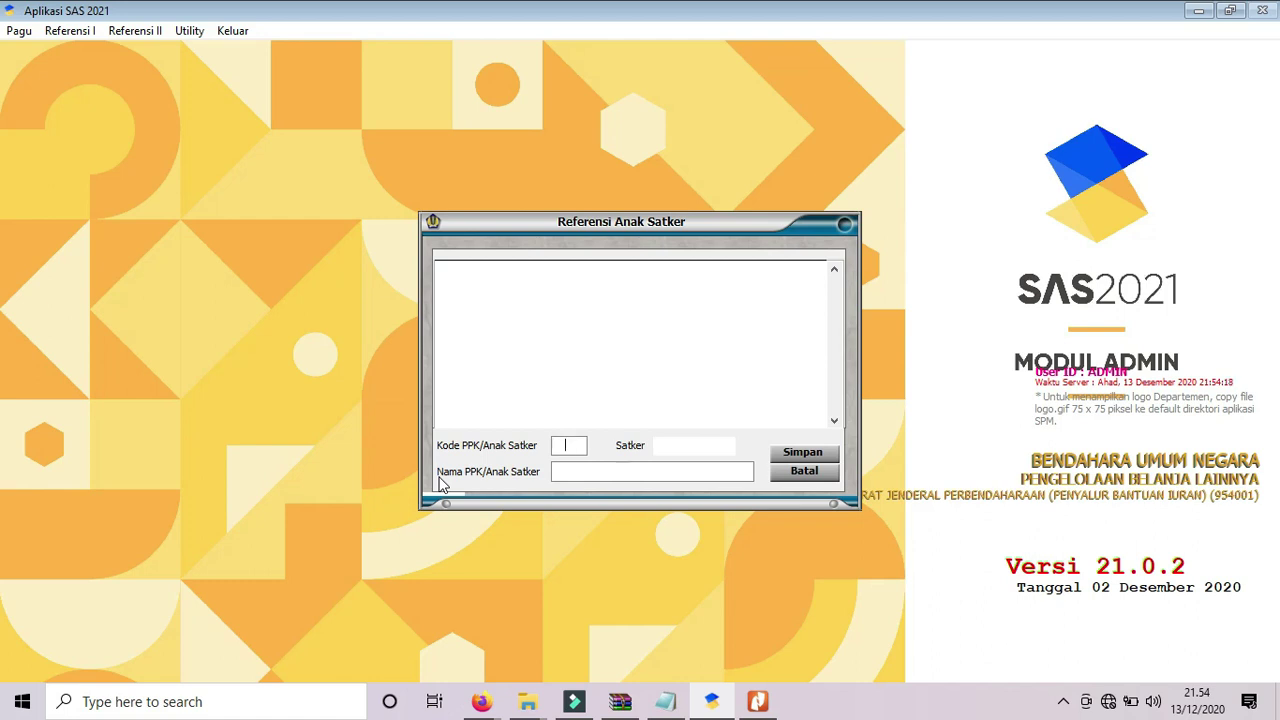
type("01")
type("007339")
type("Satker ")
type("Mbulipa")
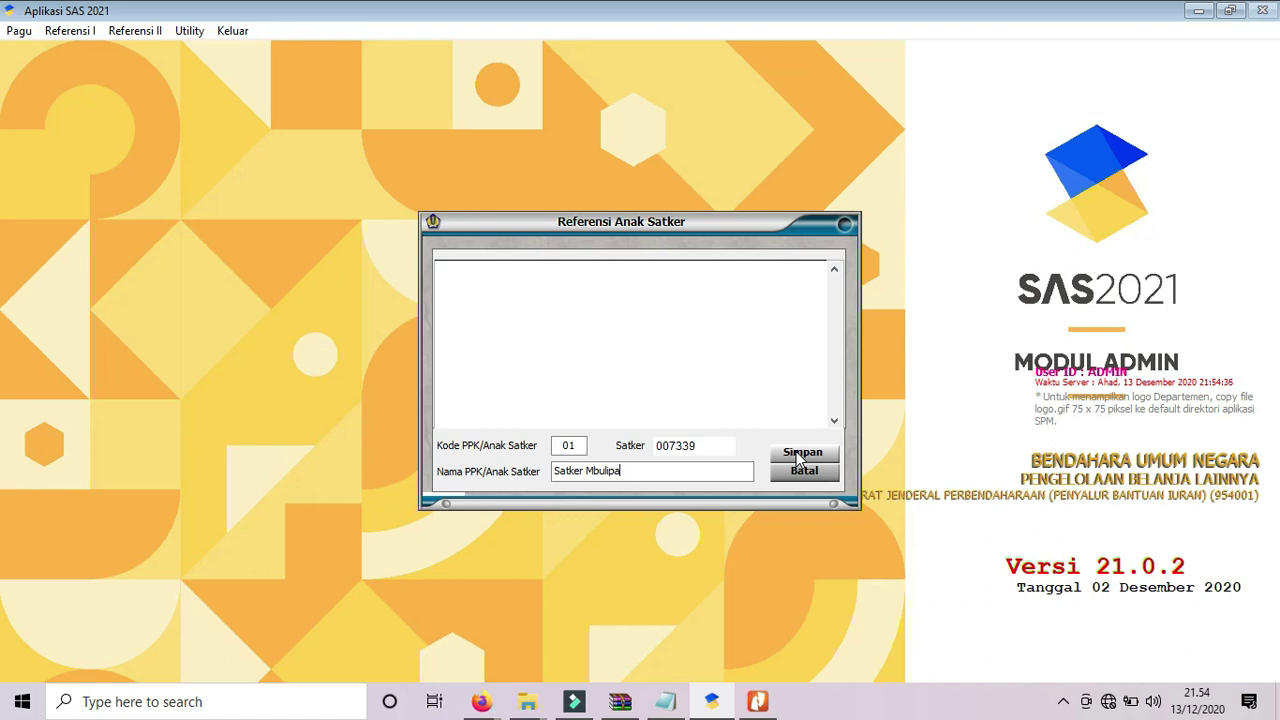
left_click(798, 455)
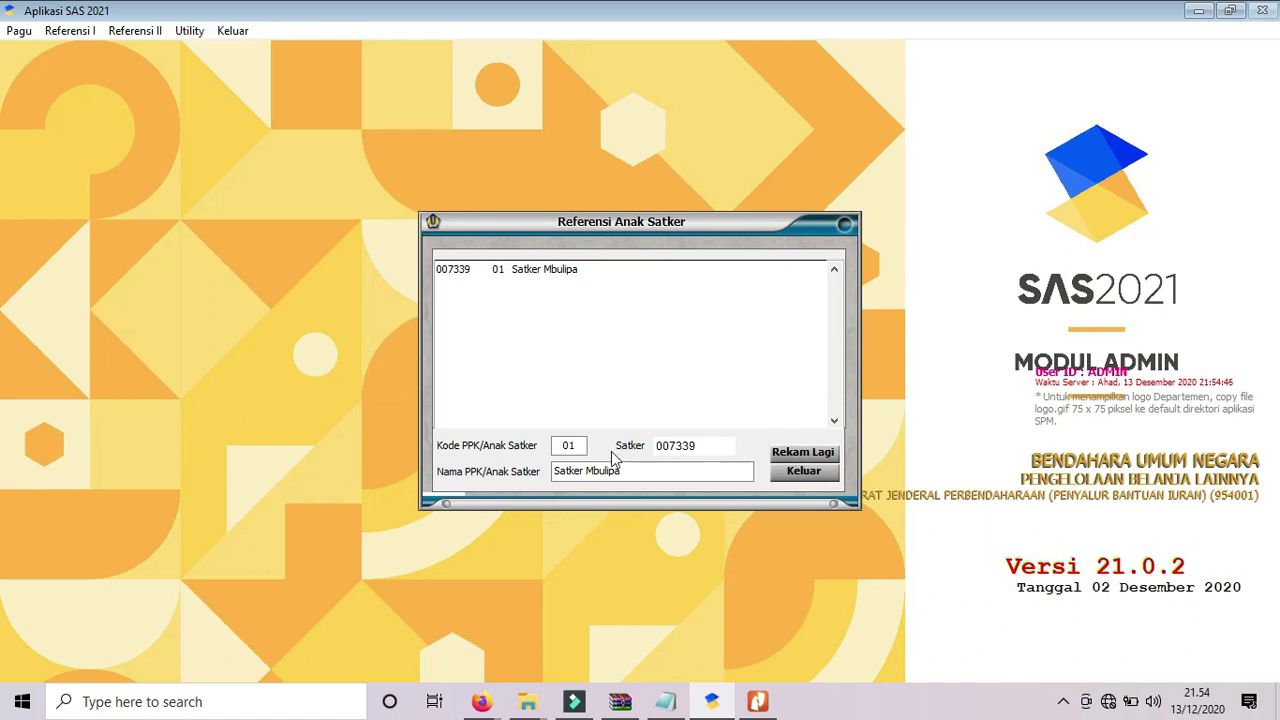
left_click(569, 445)
Save a second PPK record, 02 'Satker Mbulipa 2', for satker 007339.
type("02")
left_click(634, 474)
type("2")
left_click(790, 455)
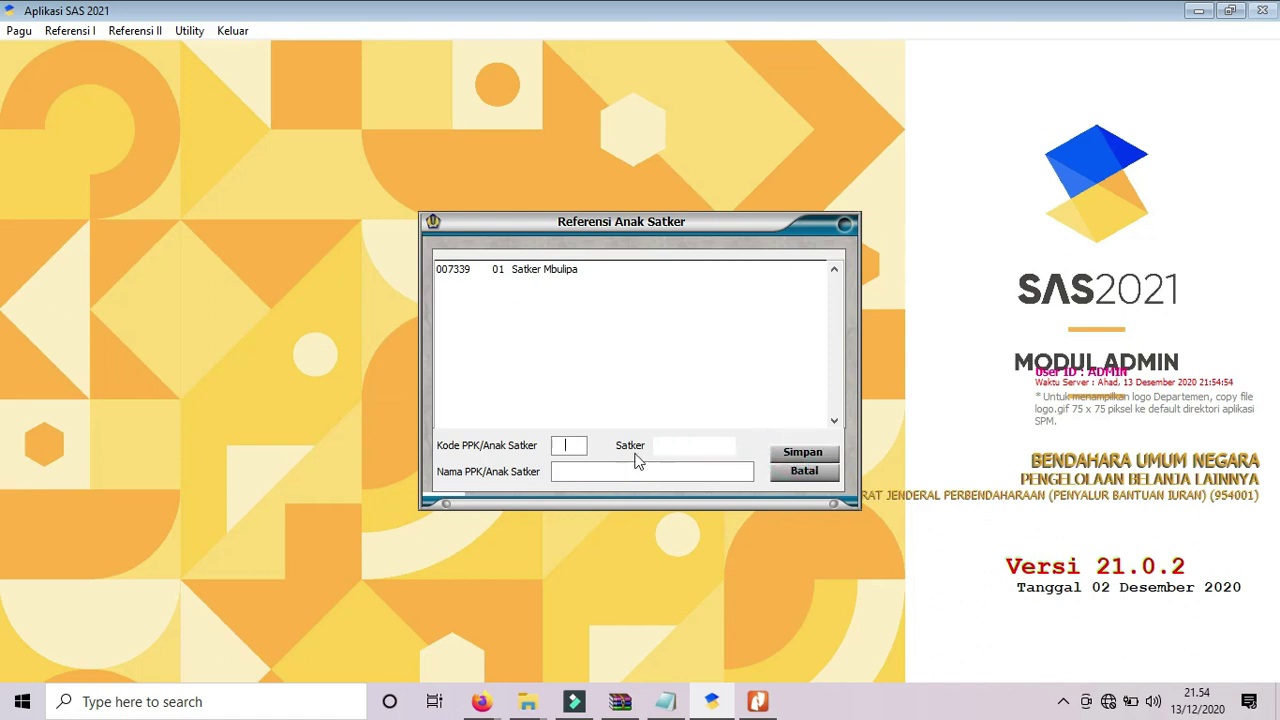
type("02")
type("00733")
type("9")
type("Sate")
key("BackSpace")
type("ker Mbulipa 2")
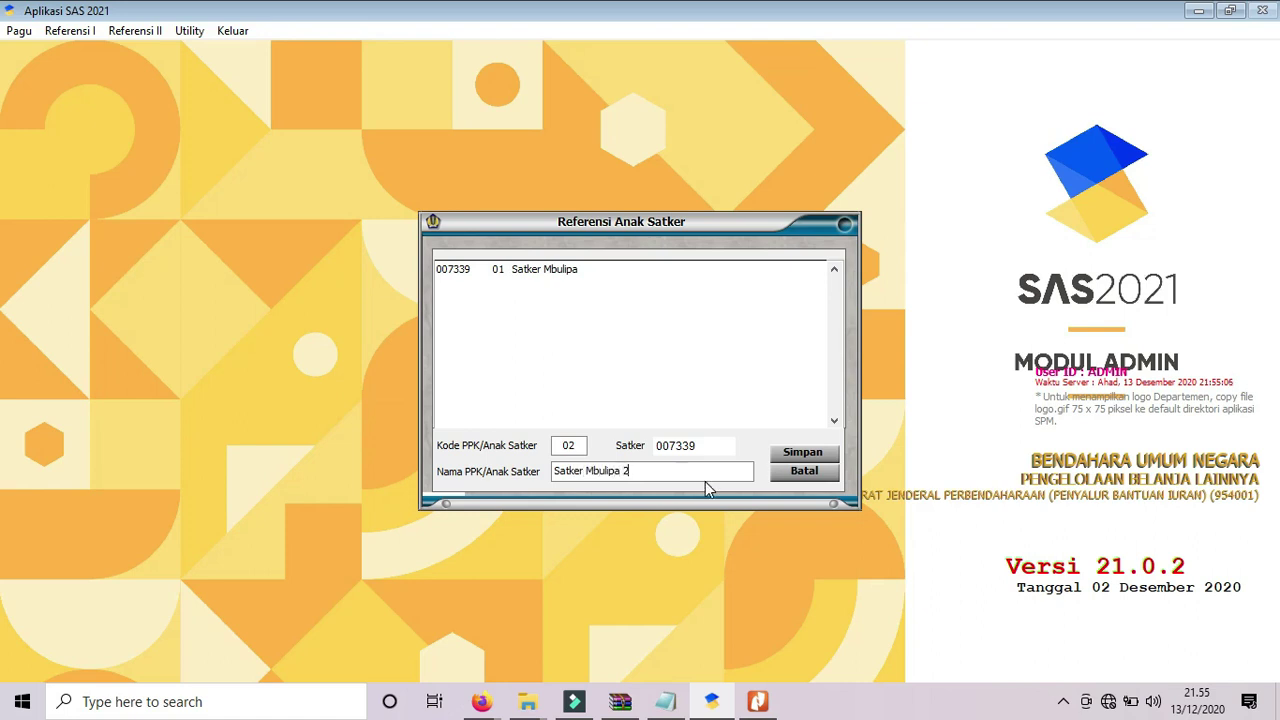
left_click(829, 454)
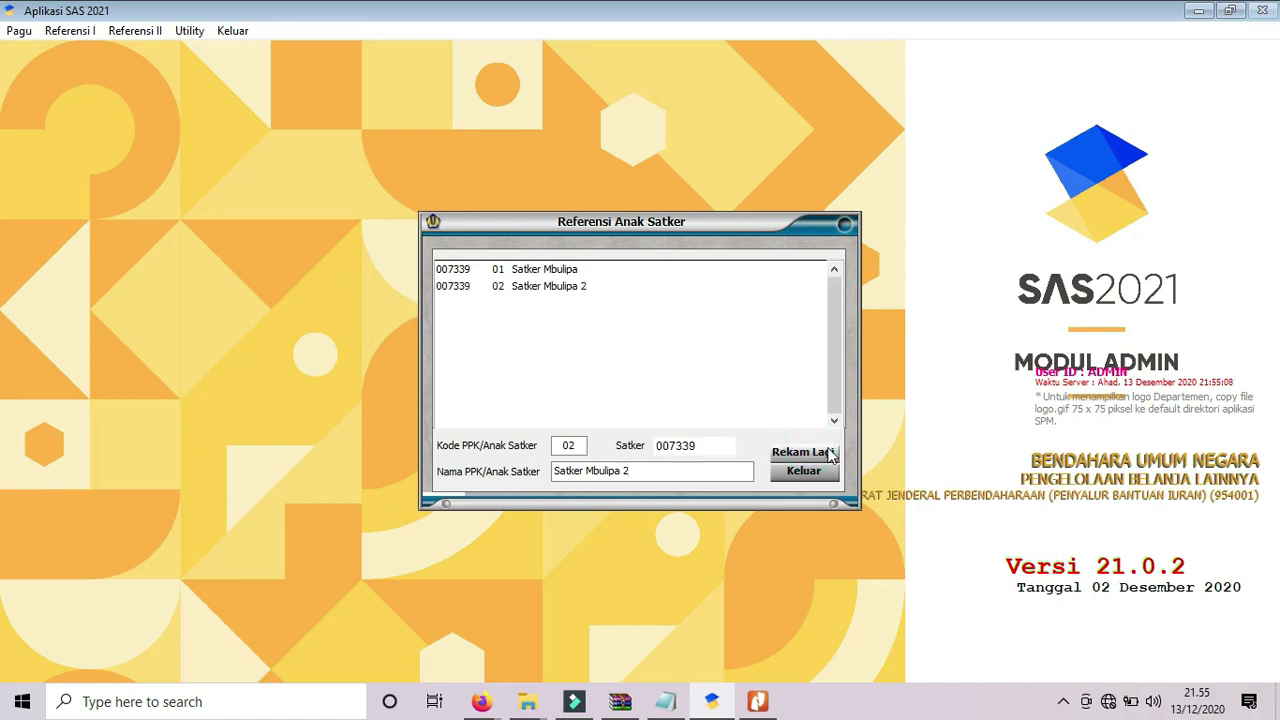
left_click(815, 476)
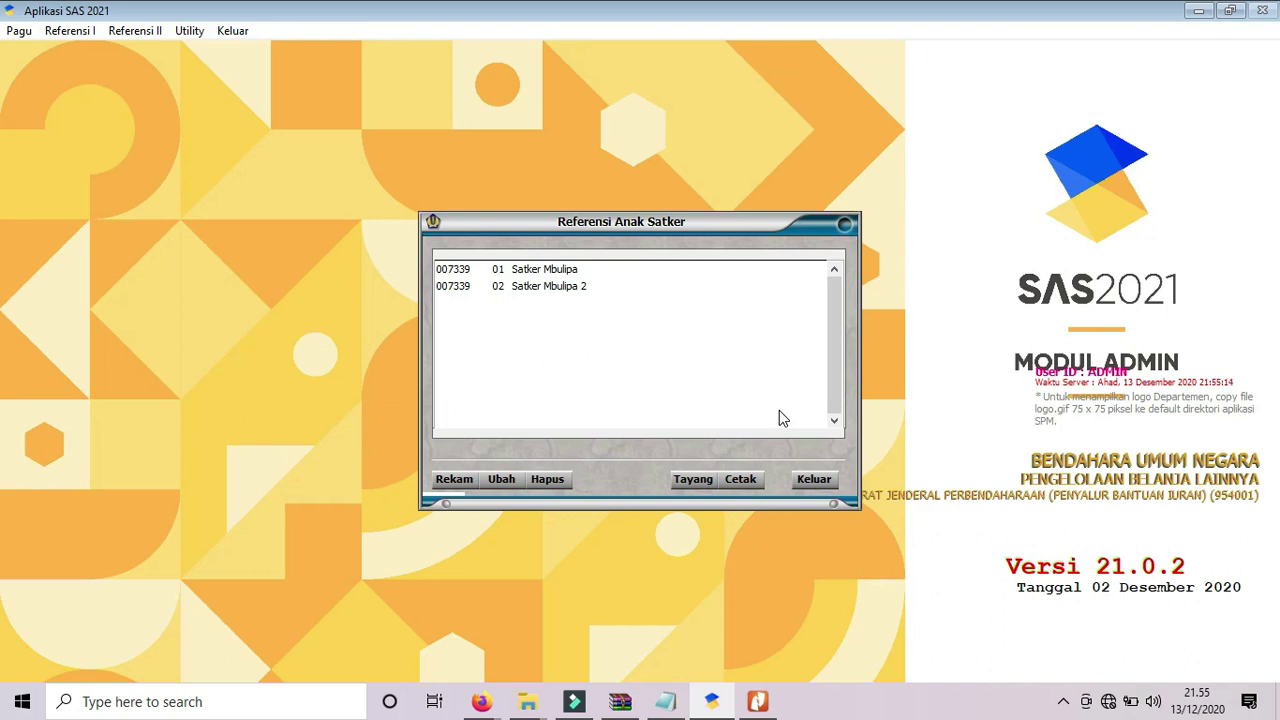
Mute the computer's sound and close the Referensi Anak Satker list.
left_click(1155, 702)
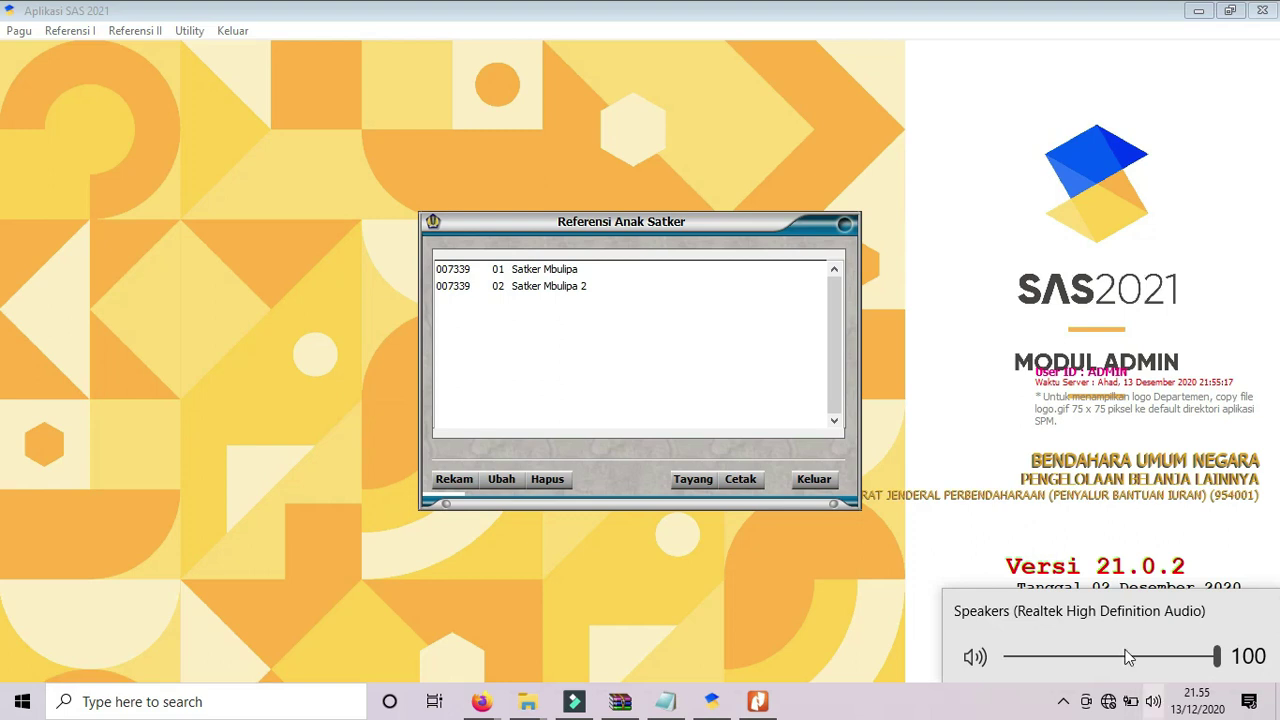
left_click(975, 657)
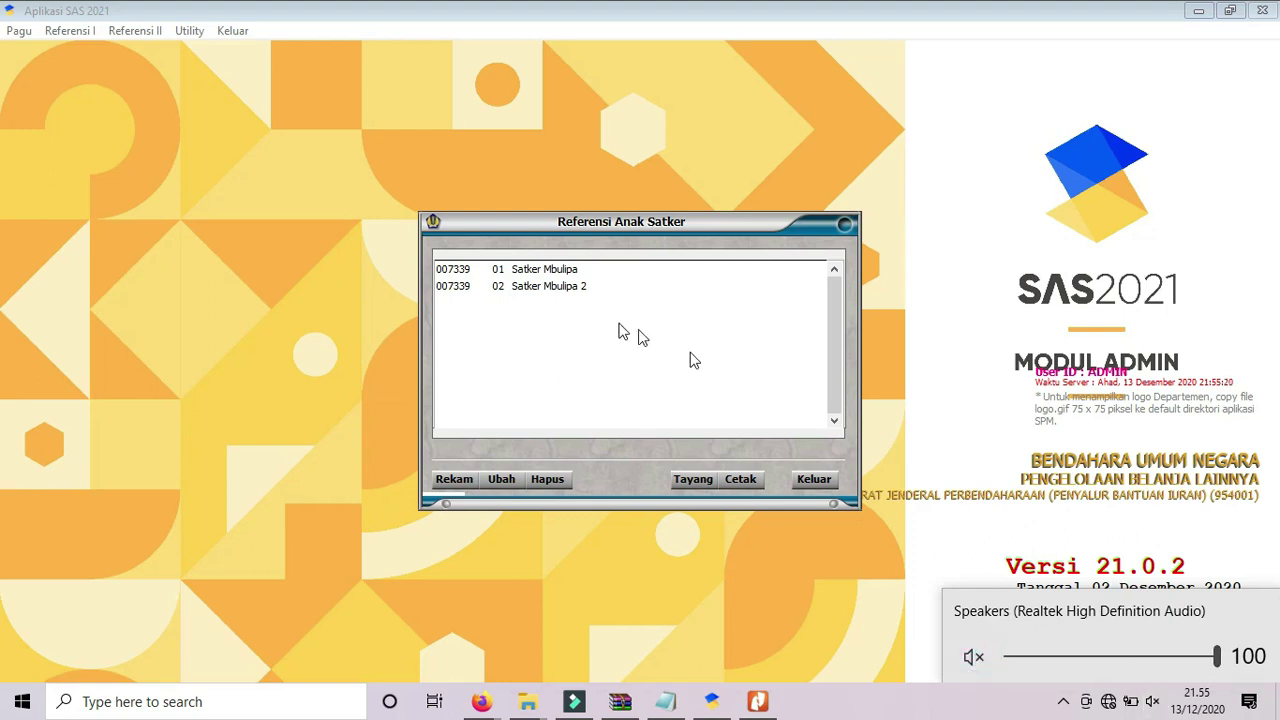
left_click(497, 270)
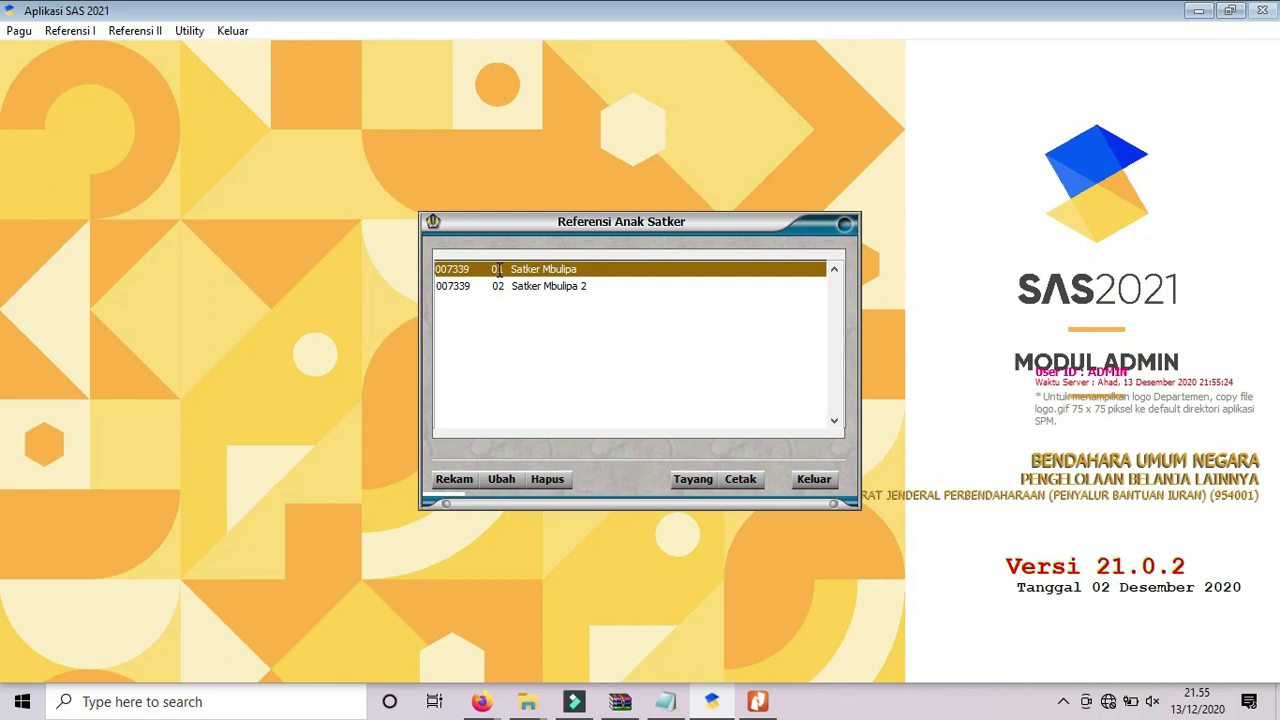
left_click(814, 479)
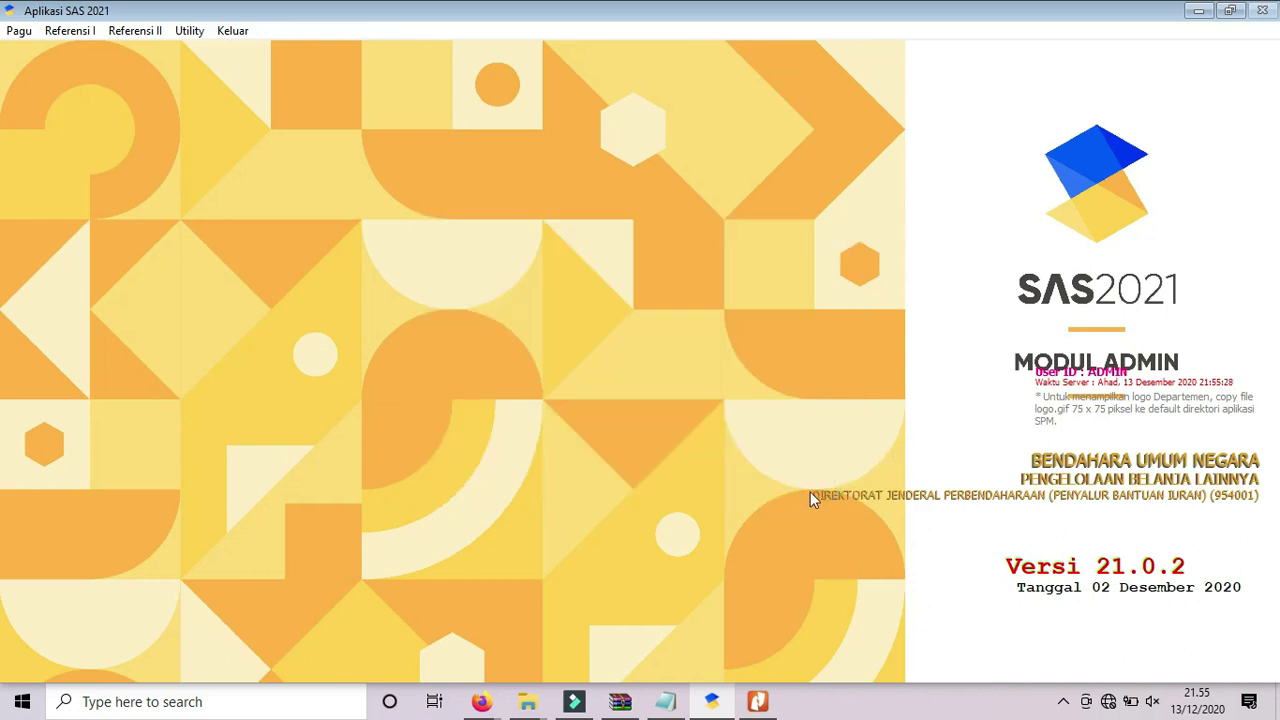
Highlight step 3, Pembagian Pagu Per PPK via menu Pagu, in the notes and return to SAS.
left_click(665, 701)
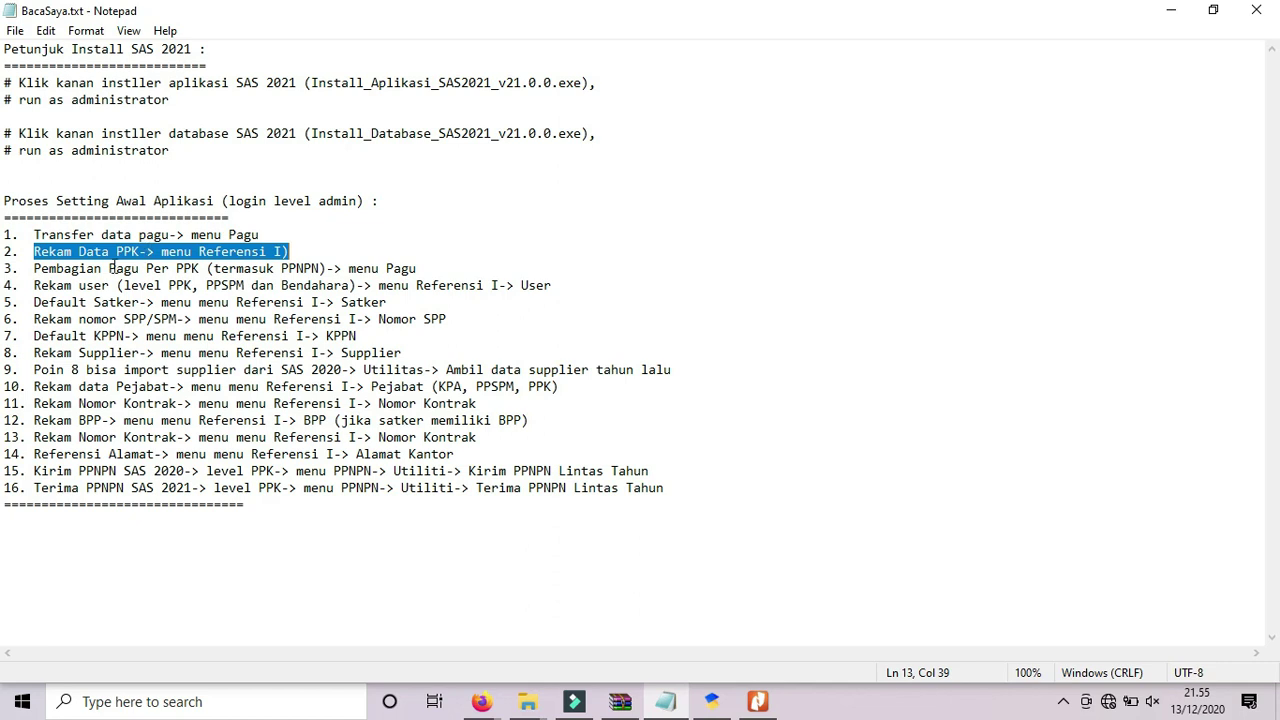
left_click(56, 270)
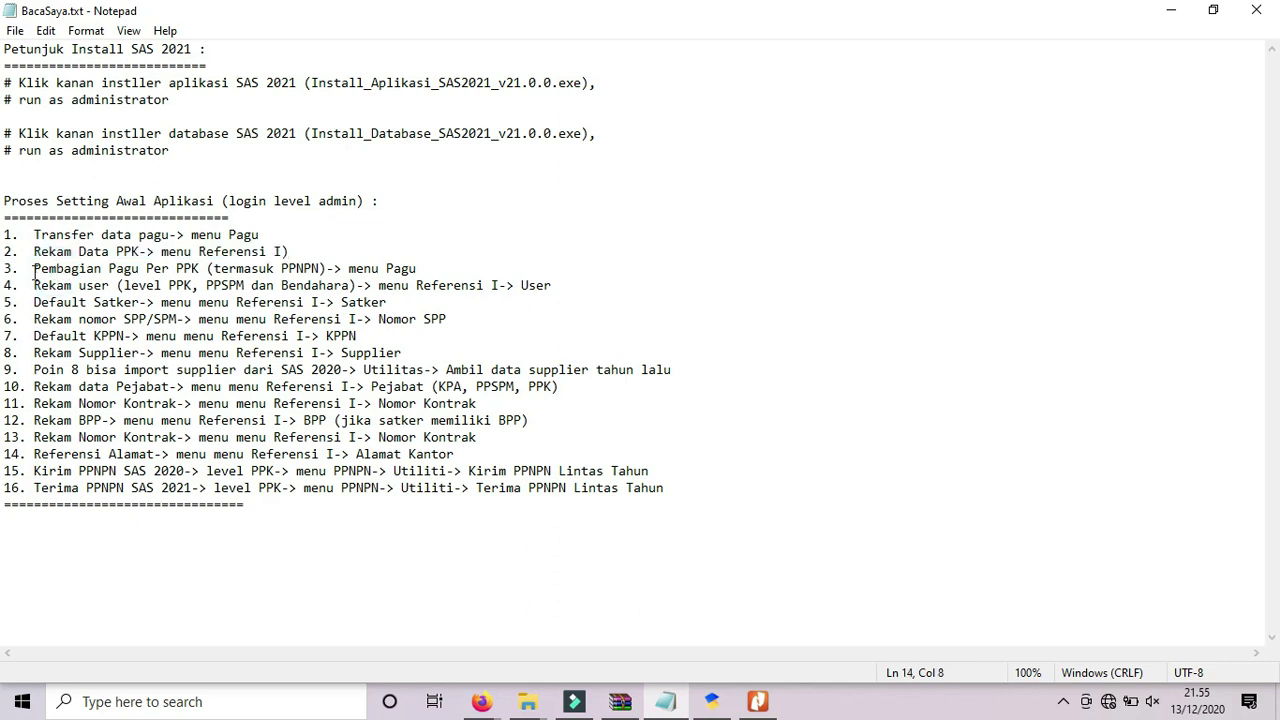
left_click(33, 270)
left_click_drag(33, 270, 422, 262)
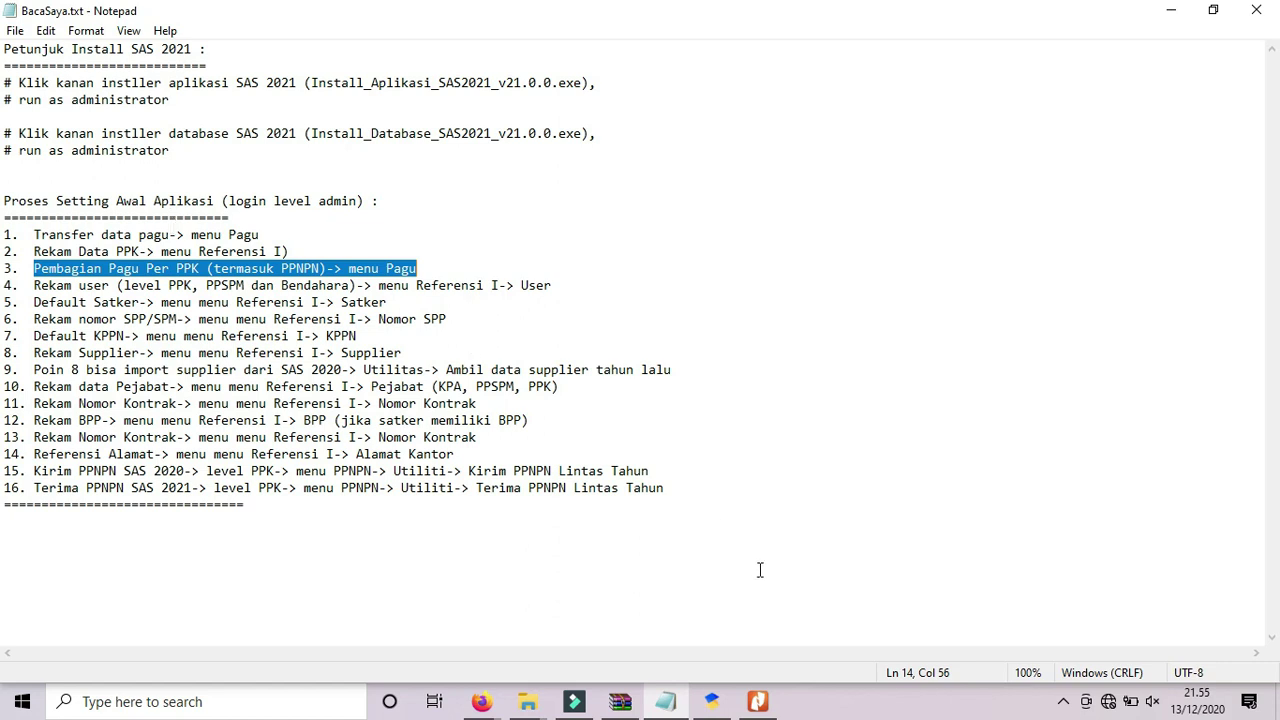
left_click(716, 702)
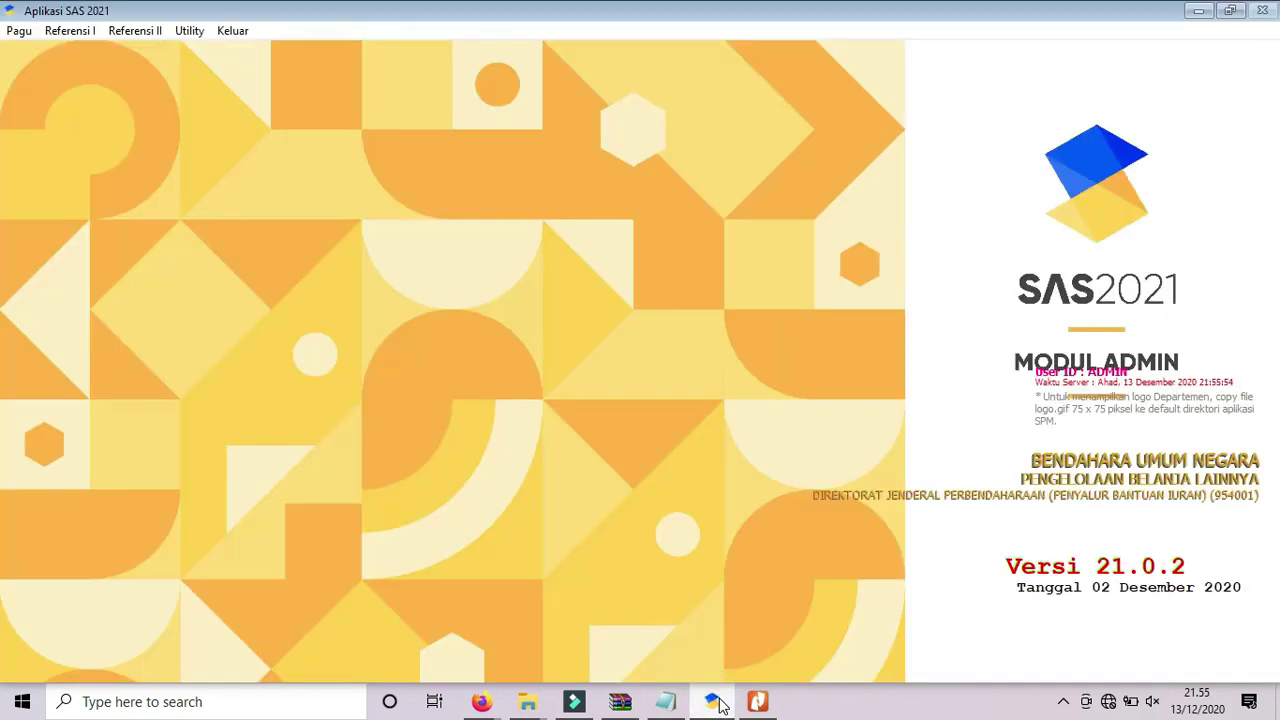
In Pagu > Pembagian Pagu, assign PPK 01 to satker 007339's budget lines and save.
left_click(19, 36)
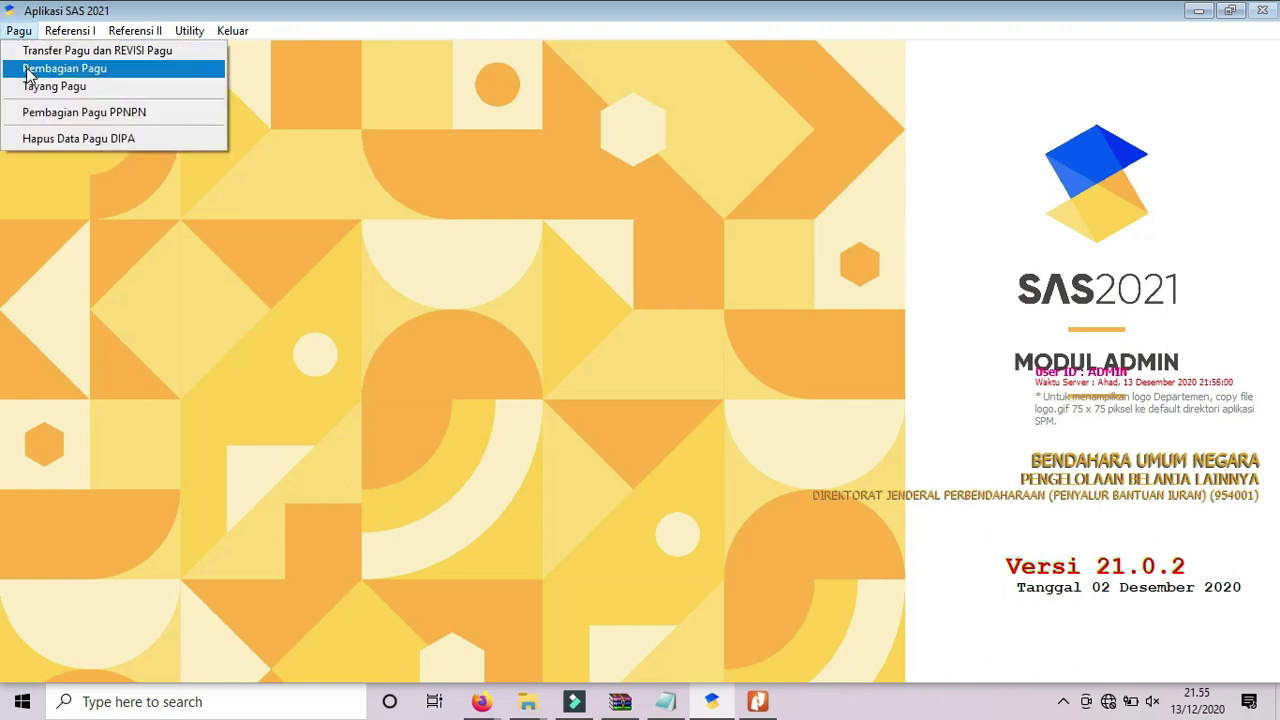
left_click(29, 70)
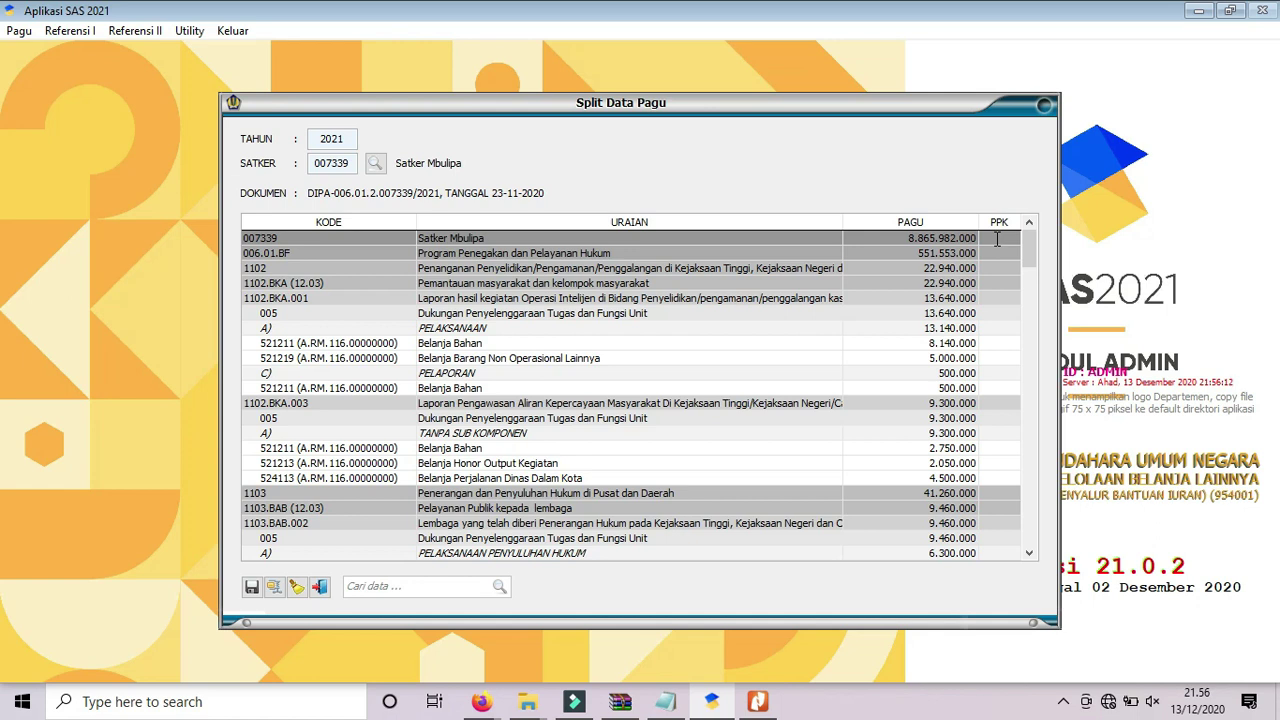
left_click(996, 239)
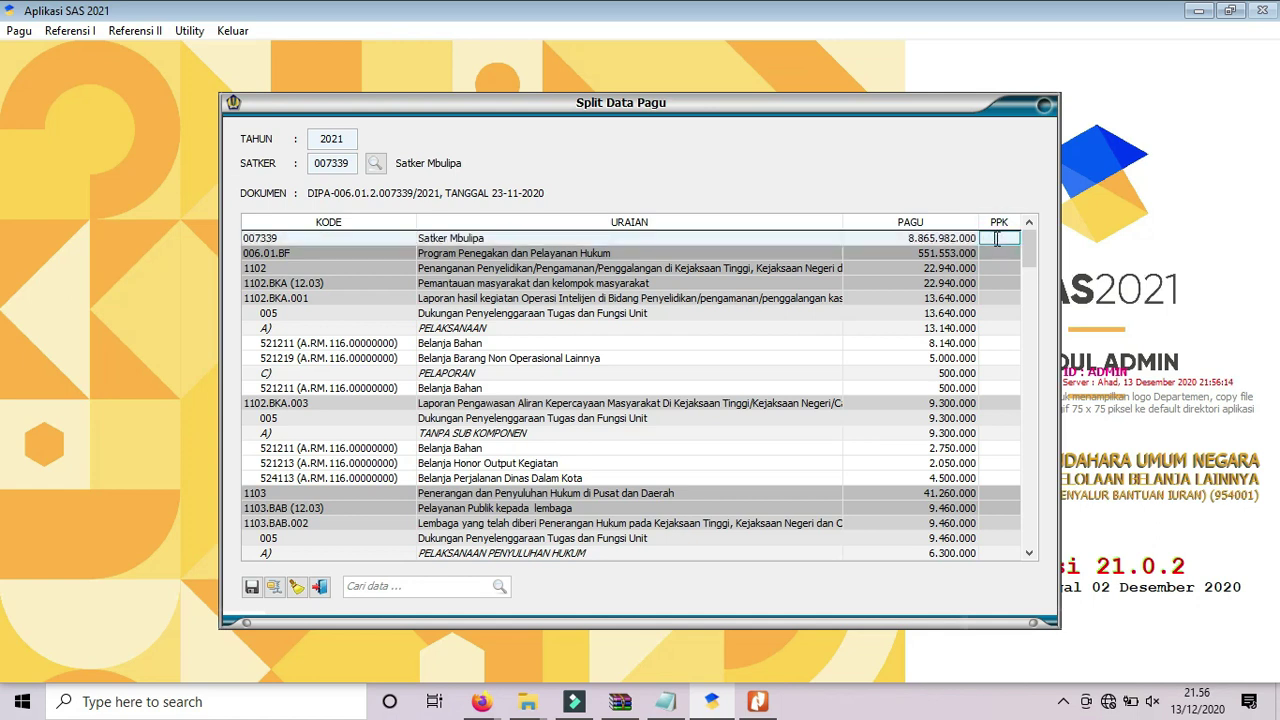
type("01")
key("Return")
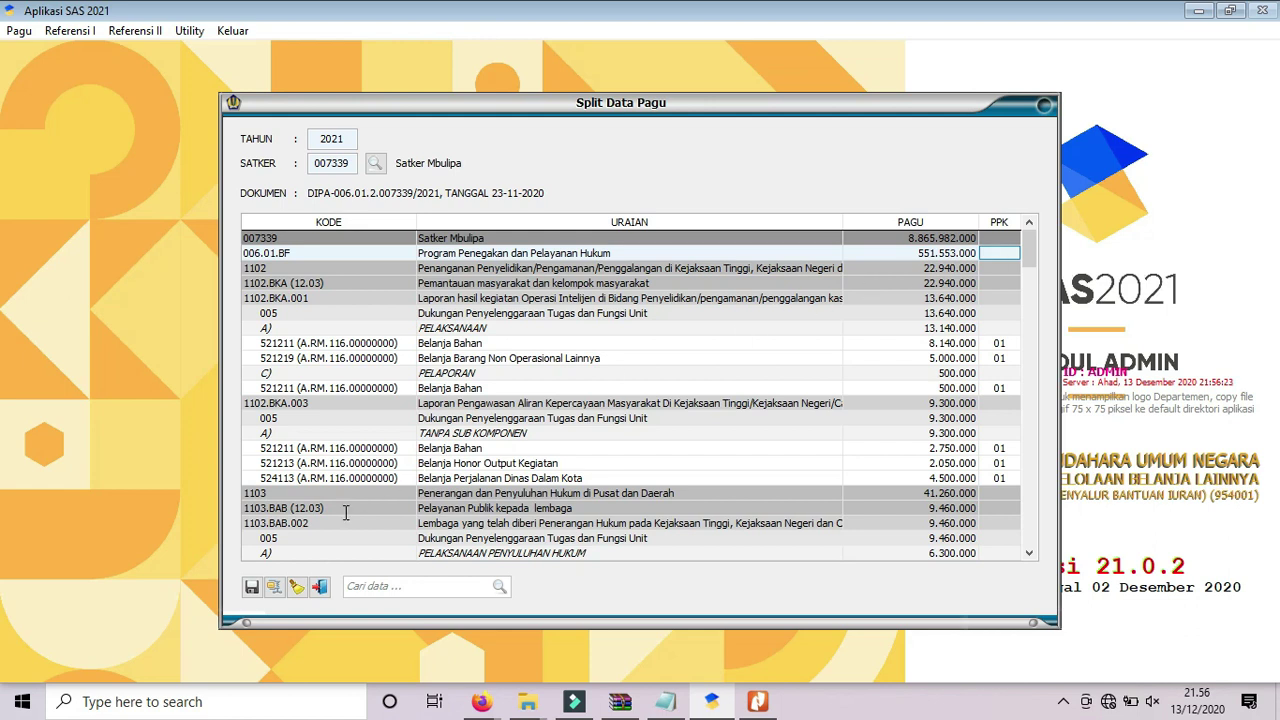
left_click(251, 588)
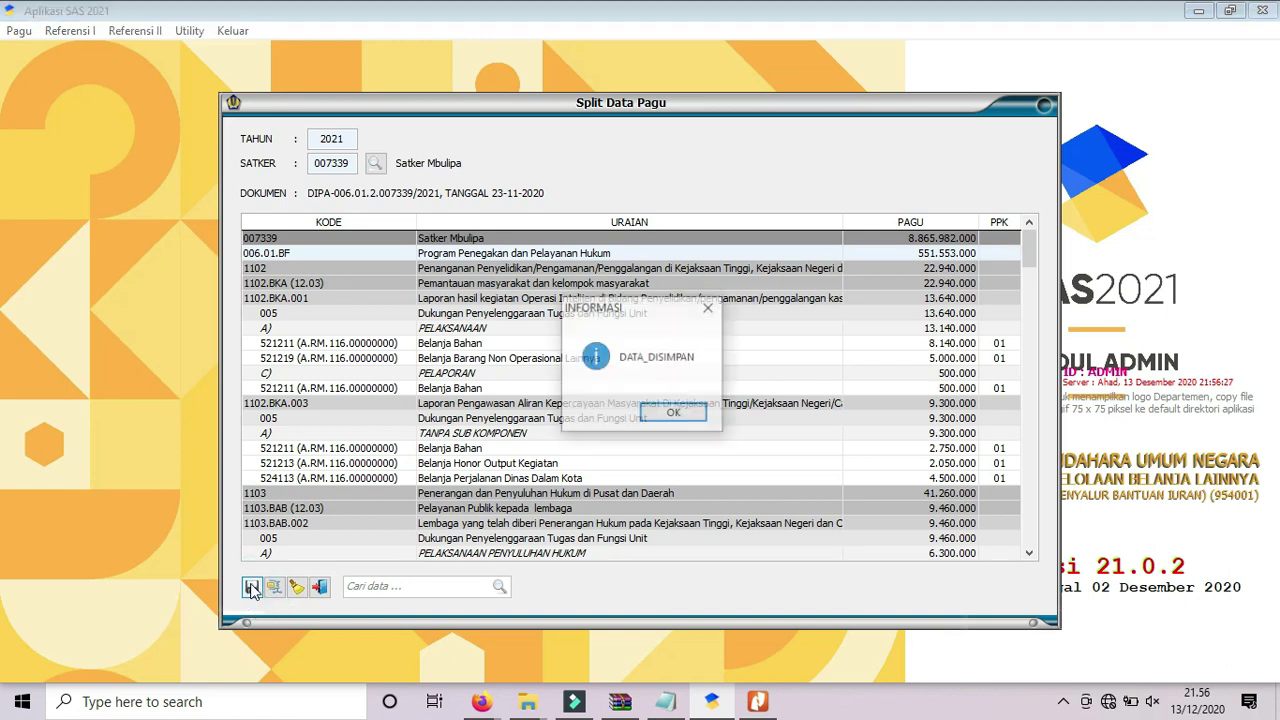
left_click(676, 414)
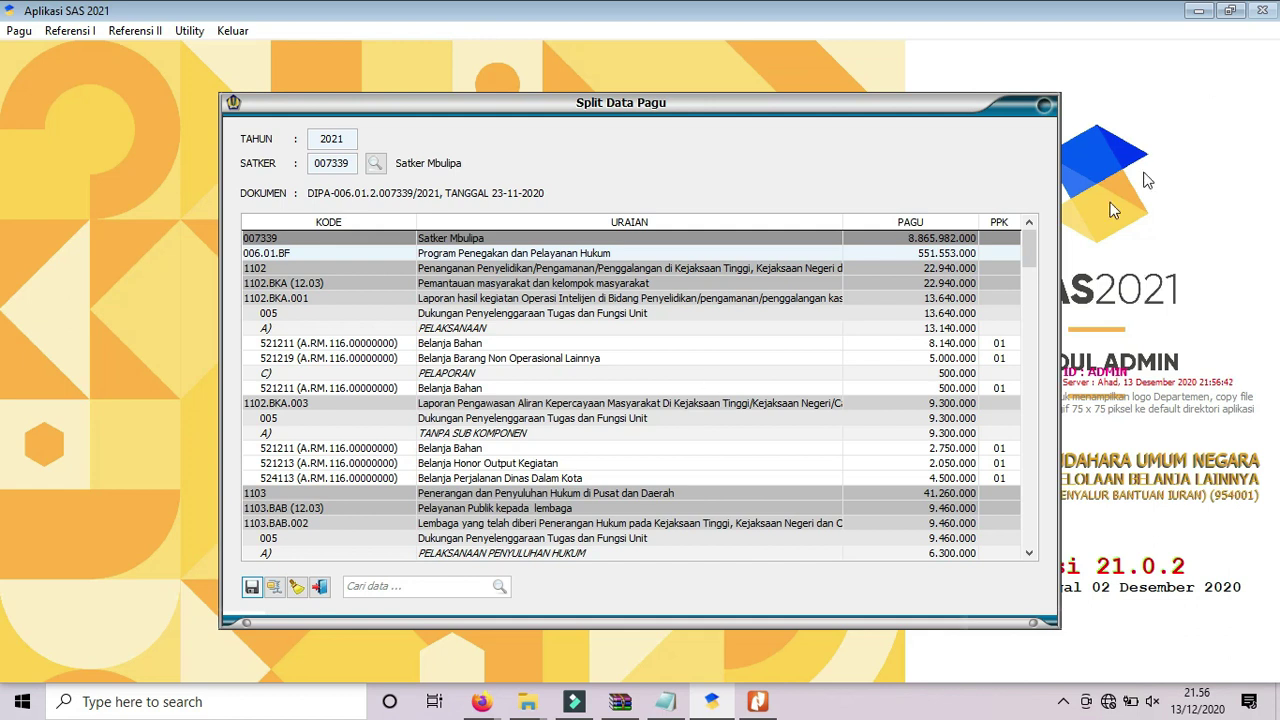
Assign PPK 02 to the 006.01.WA Dukungan Manajemen budget lines.
left_click_drag(1028, 260, 1030, 352)
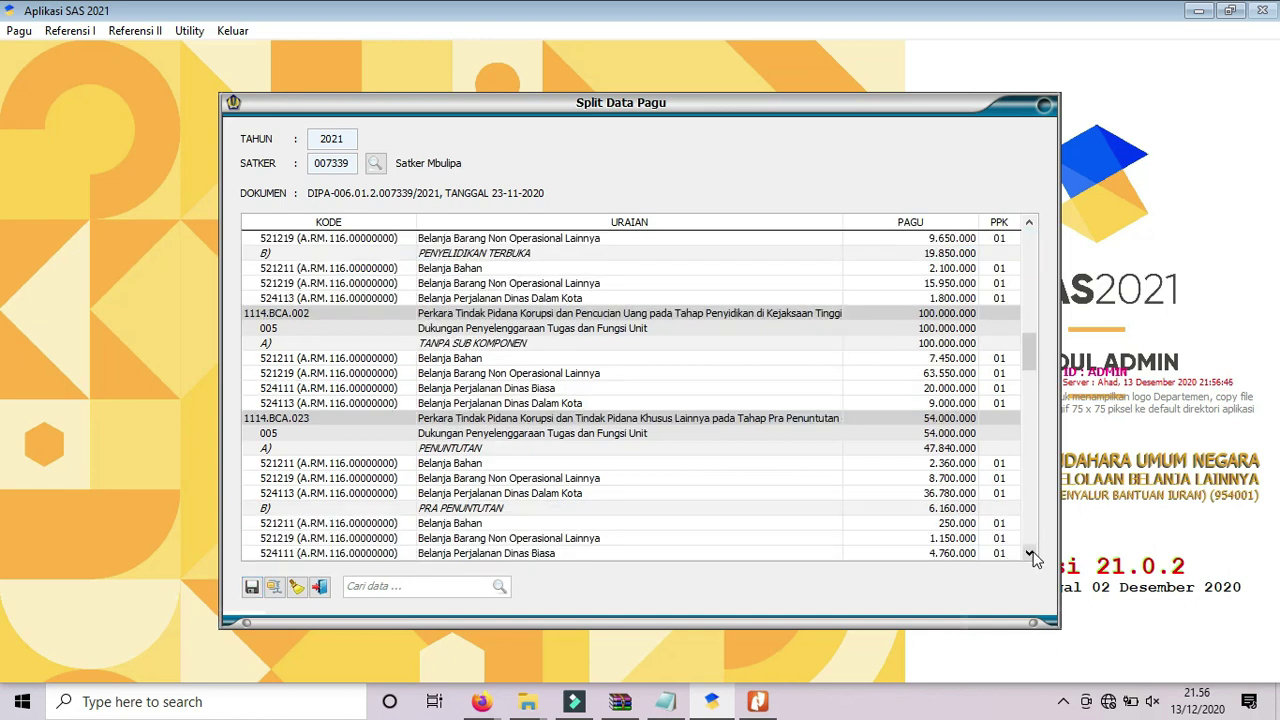
scroll(1034, 555, "down", 10)
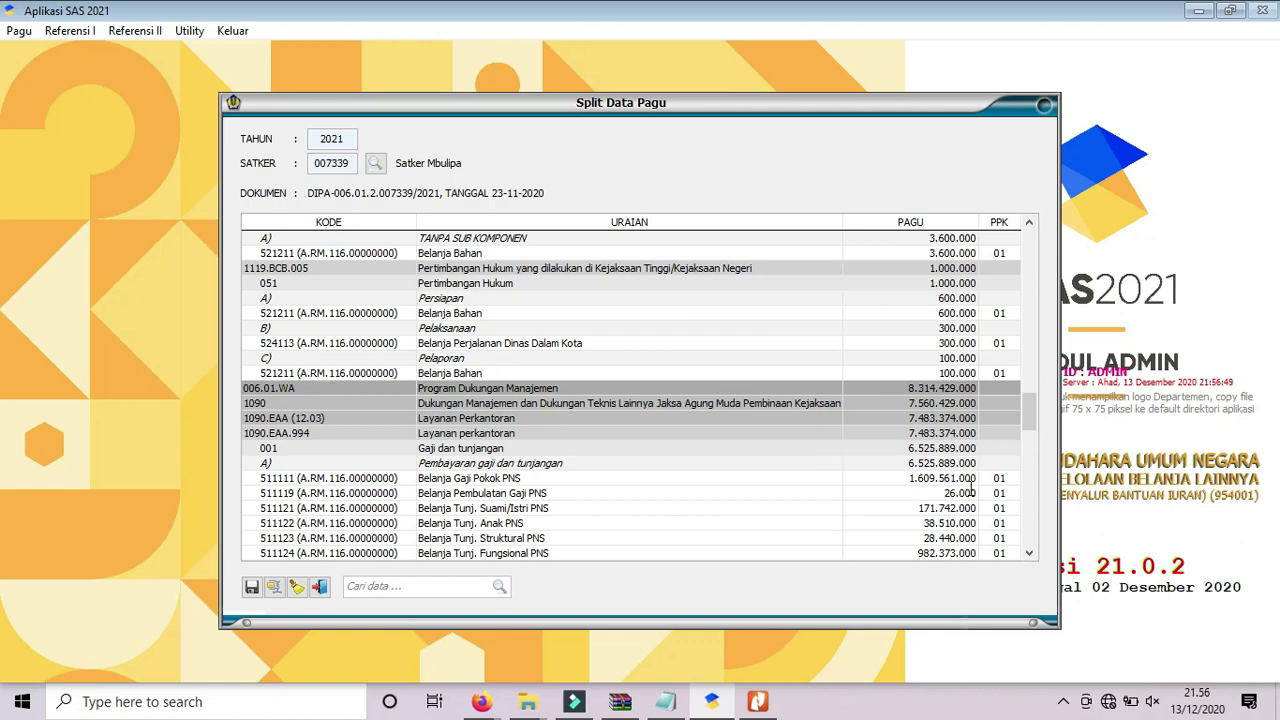
left_click(1000, 388)
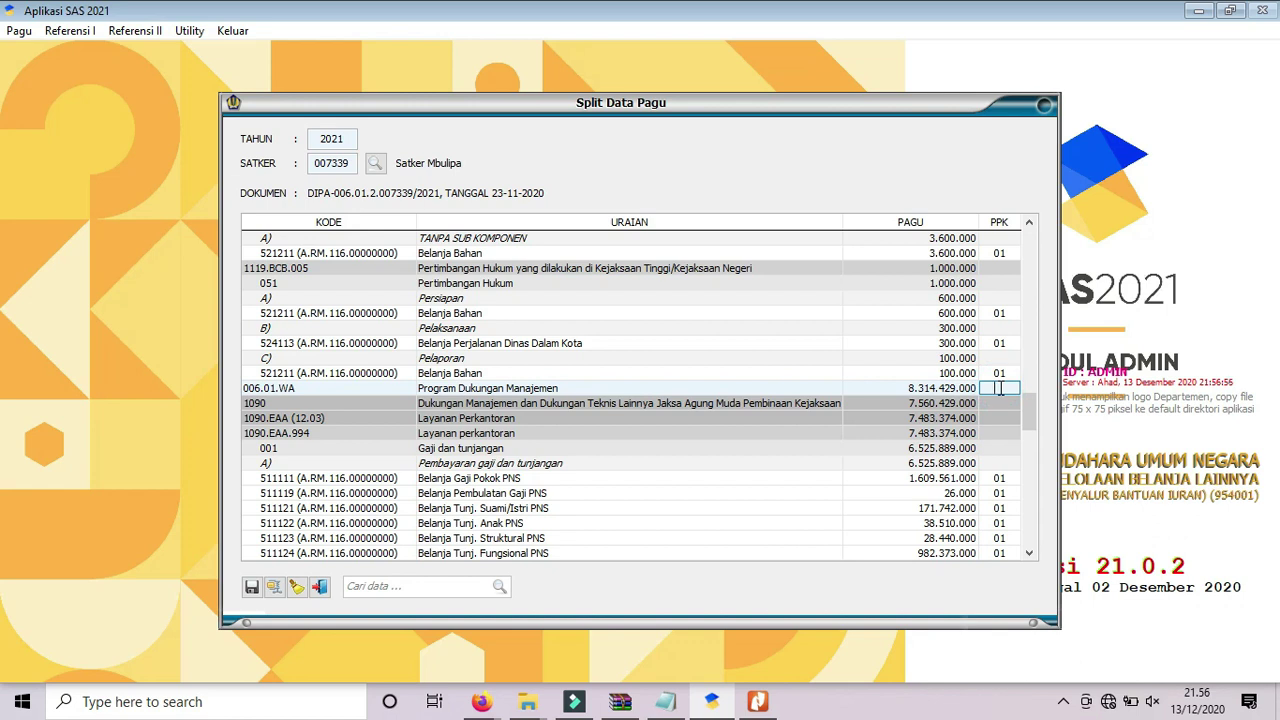
type("02")
key("Return")
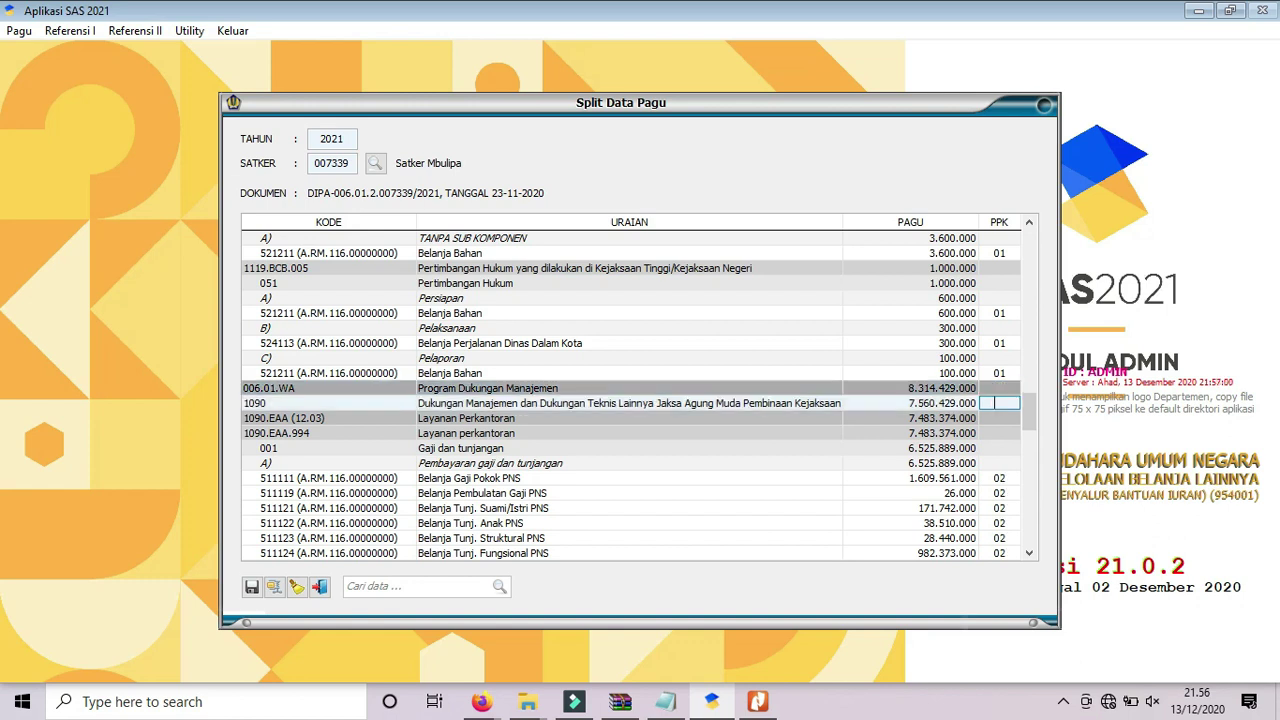
Check the PPK 02 lines further down and save the pagu split.
left_click(1030, 554)
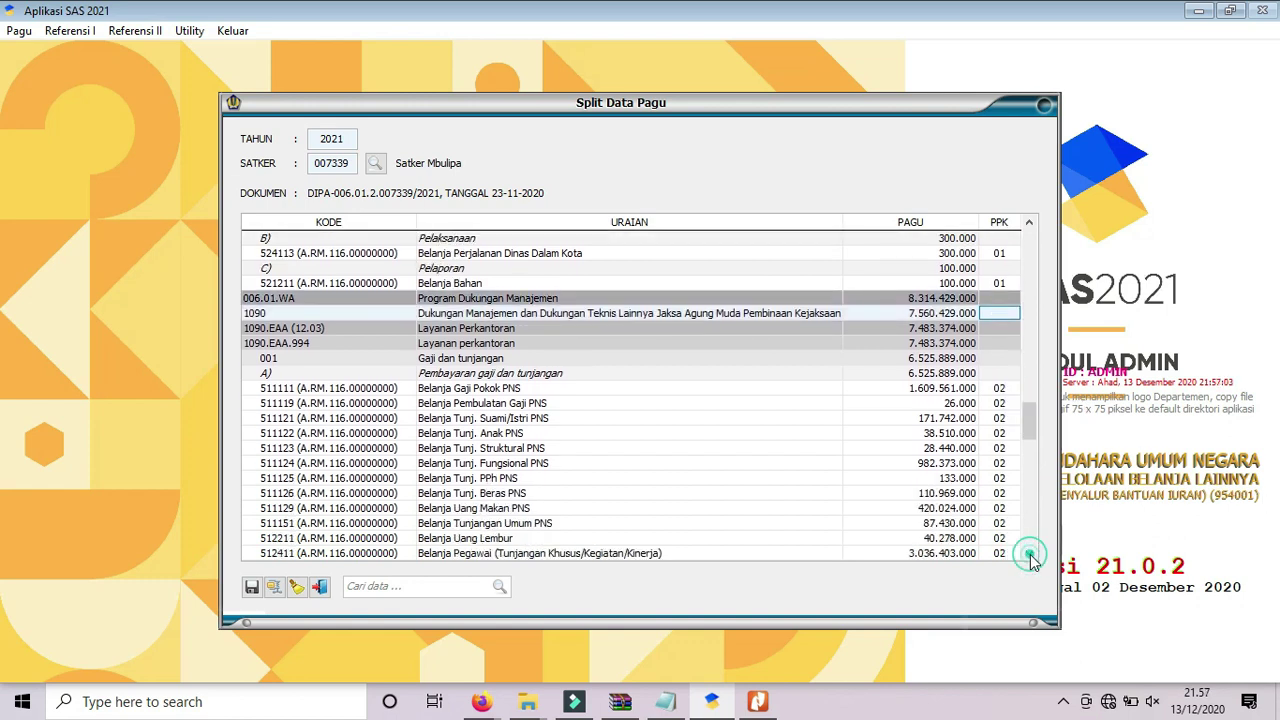
left_click(1030, 554)
left_click(1030, 554)
left_click(1030, 554)
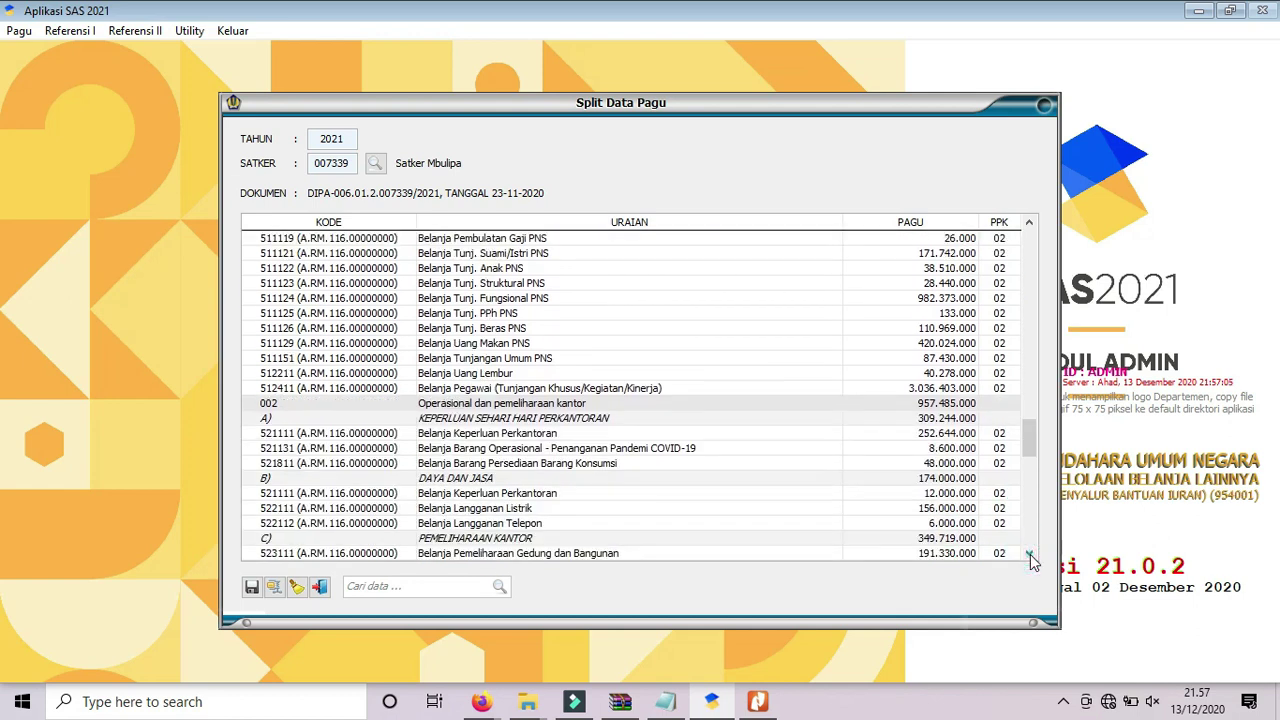
left_click(1030, 554)
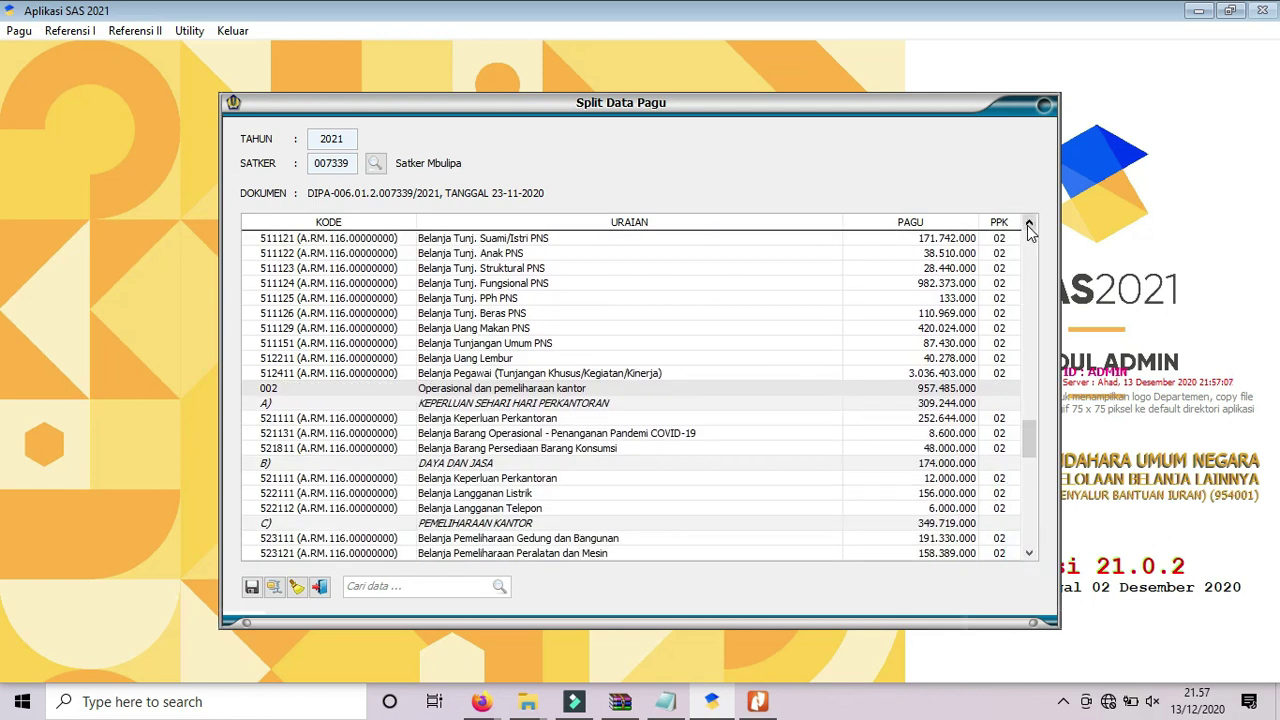
left_click(251, 587)
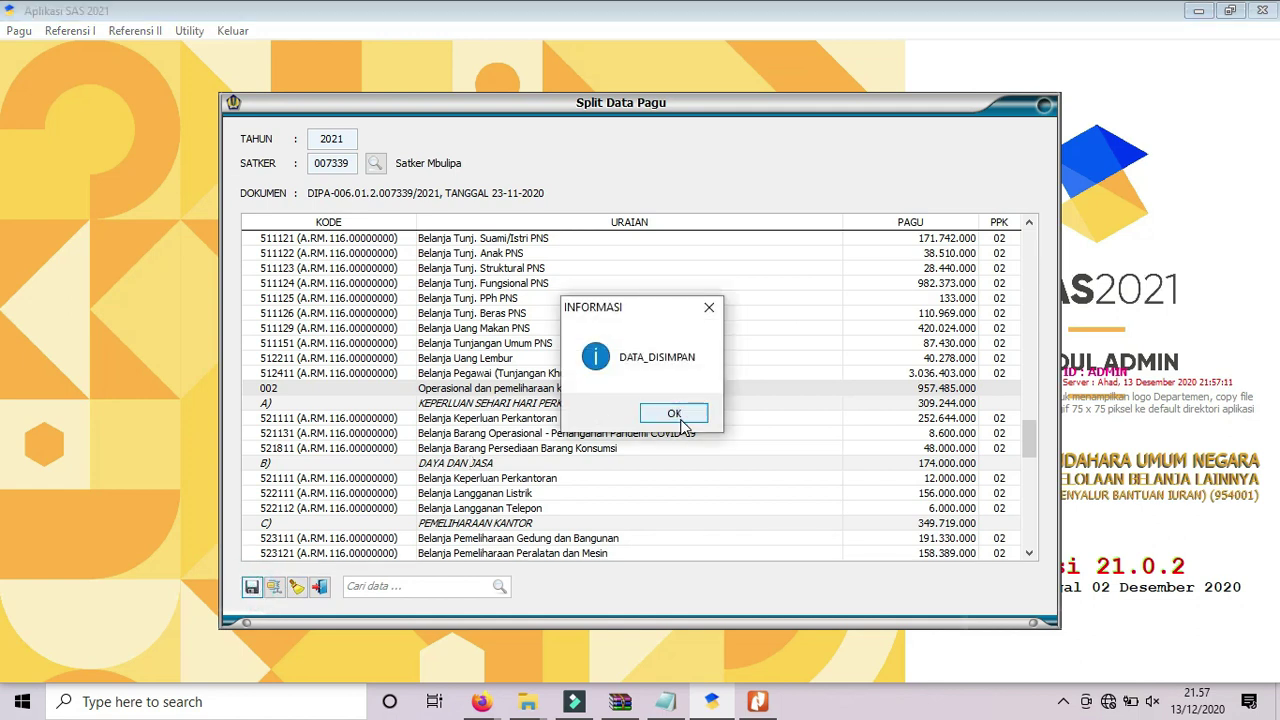
left_click(675, 414)
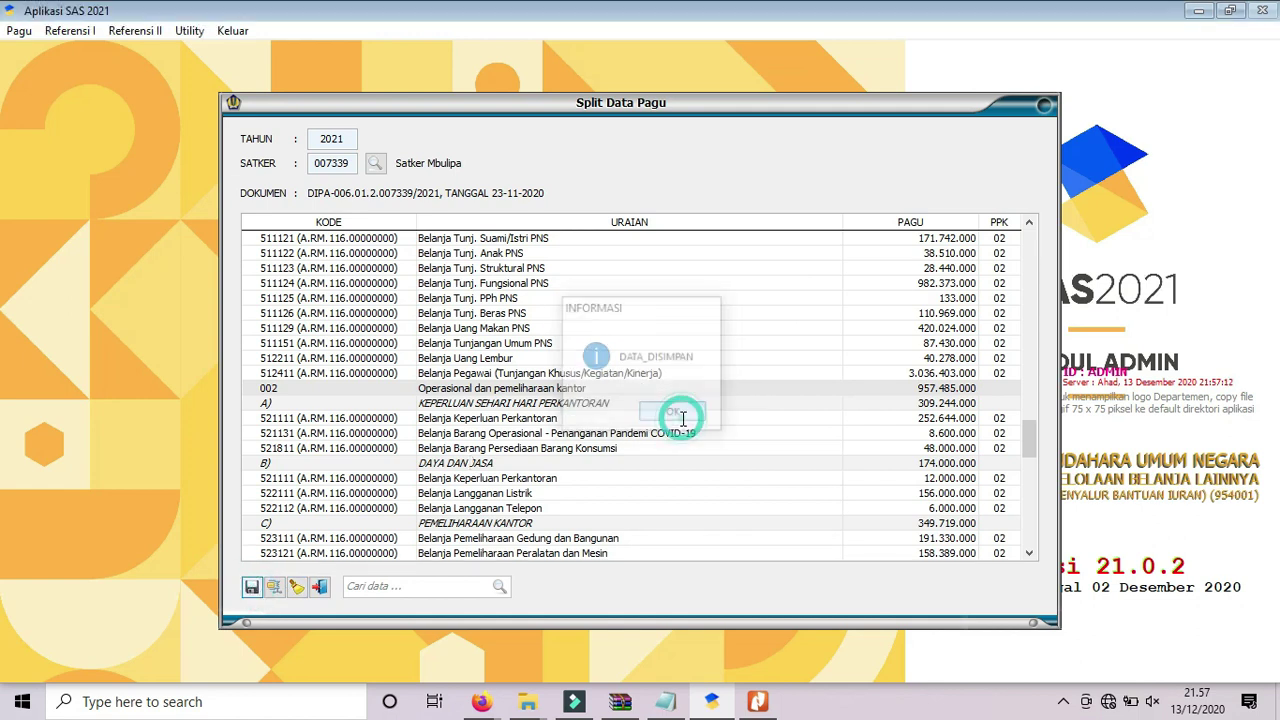
Re-enter PPK 01 on the top satker 007339 row, save again, and verify the 1091 lines show PPK 01.
left_click(1030, 448)
left_click_drag(1030, 410, 1029, 248)
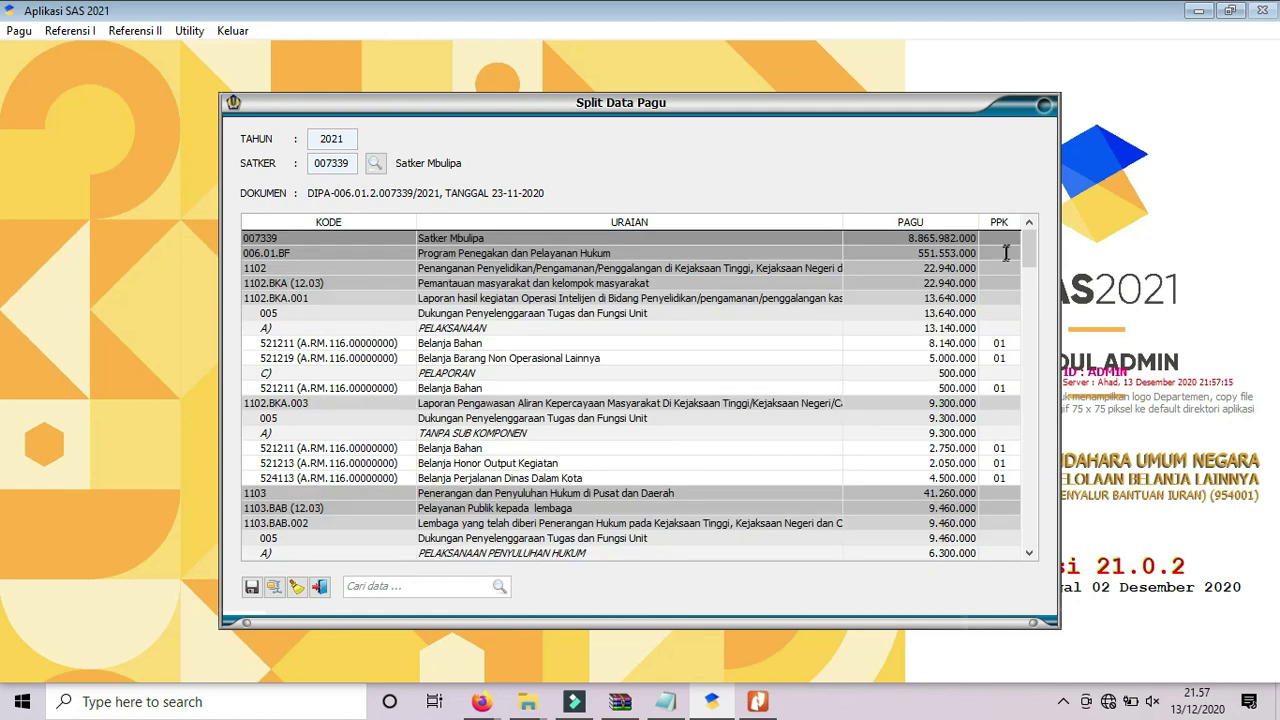
left_click(999, 237)
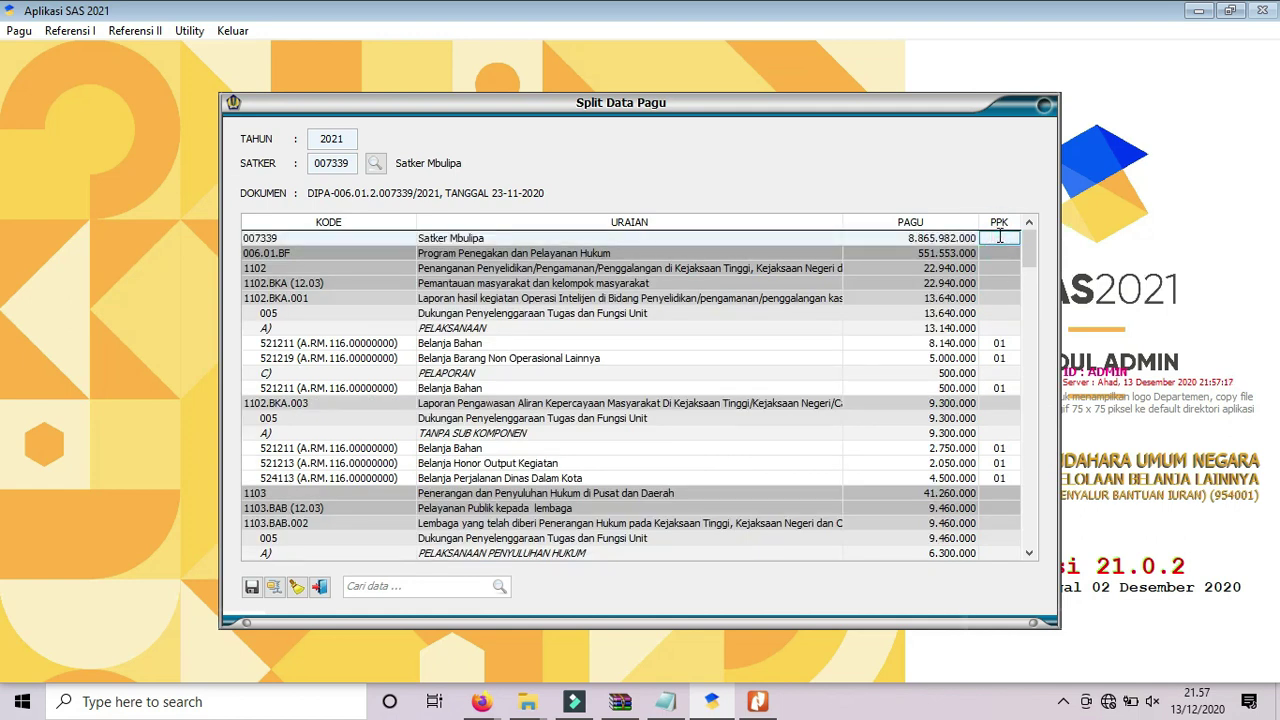
type("01")
key("Return")
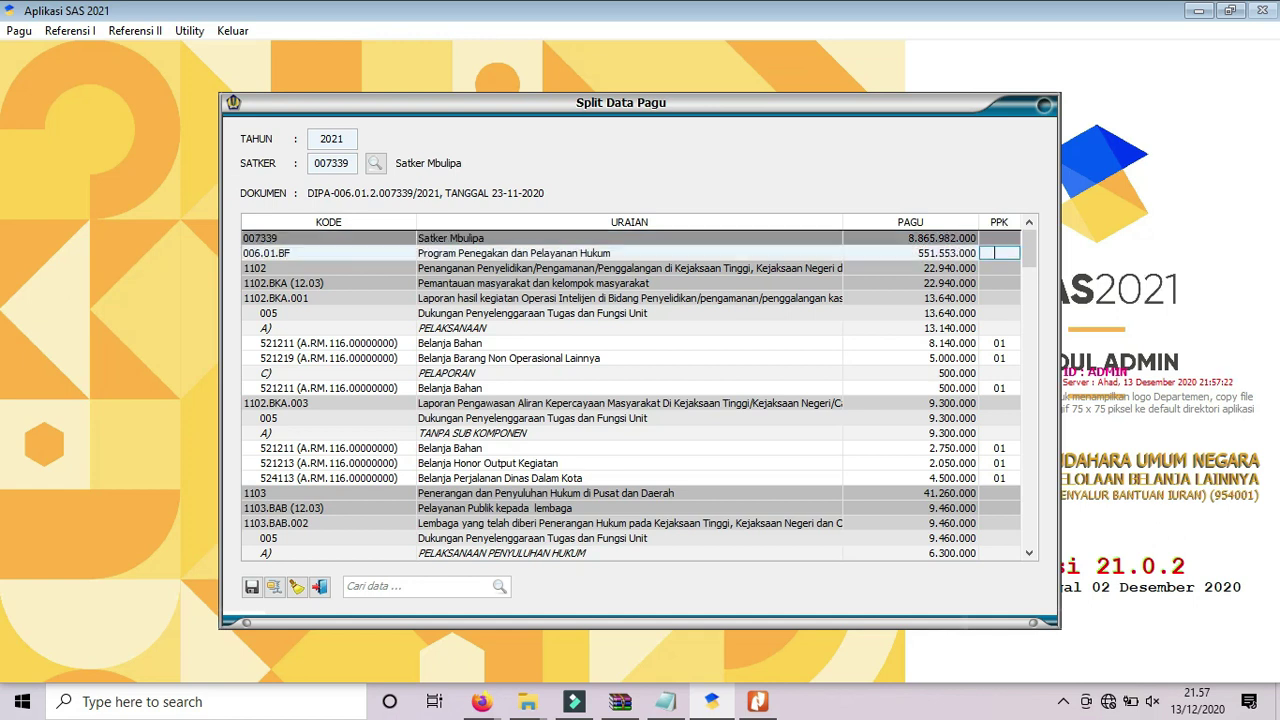
left_click(252, 589)
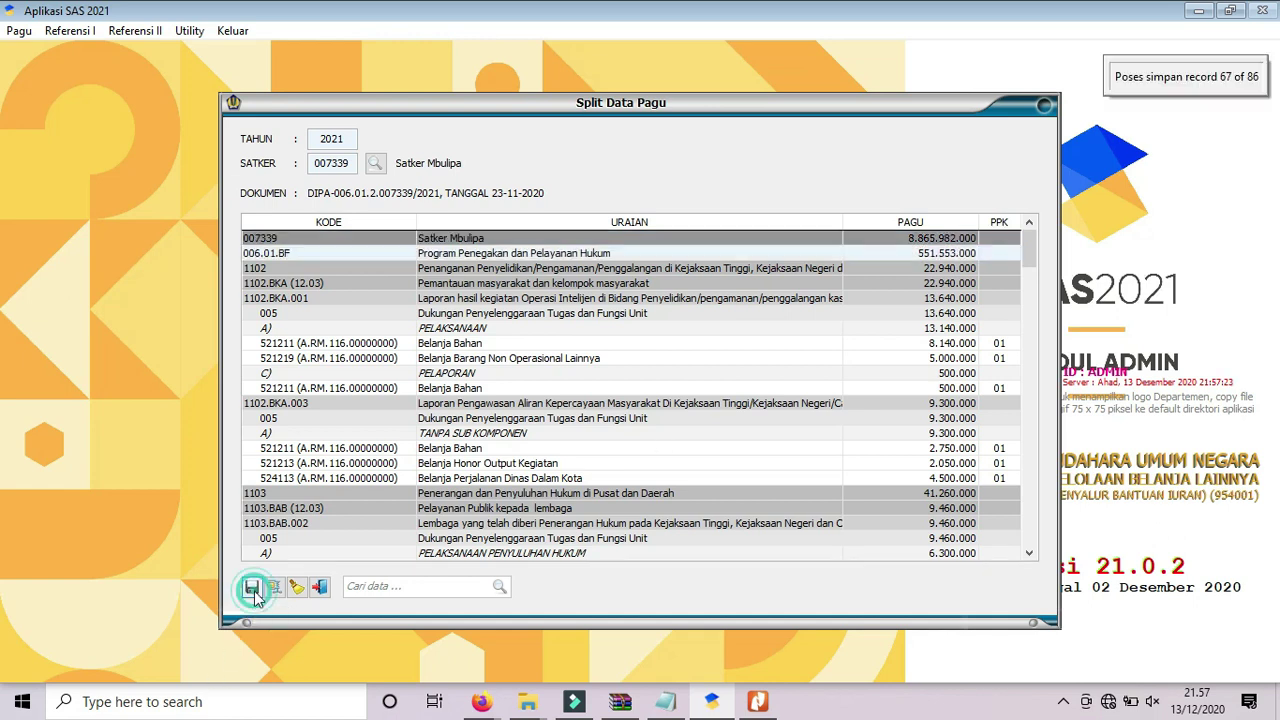
left_click(674, 412)
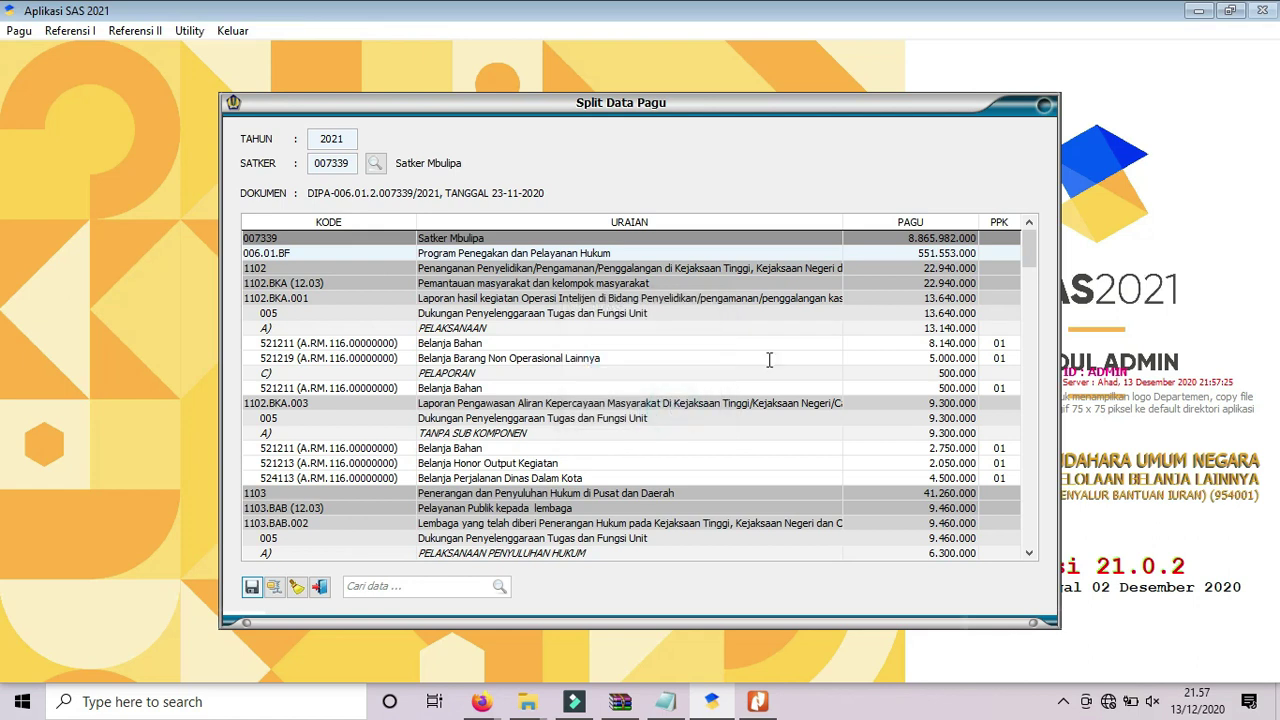
left_click_drag(1028, 248, 1035, 510)
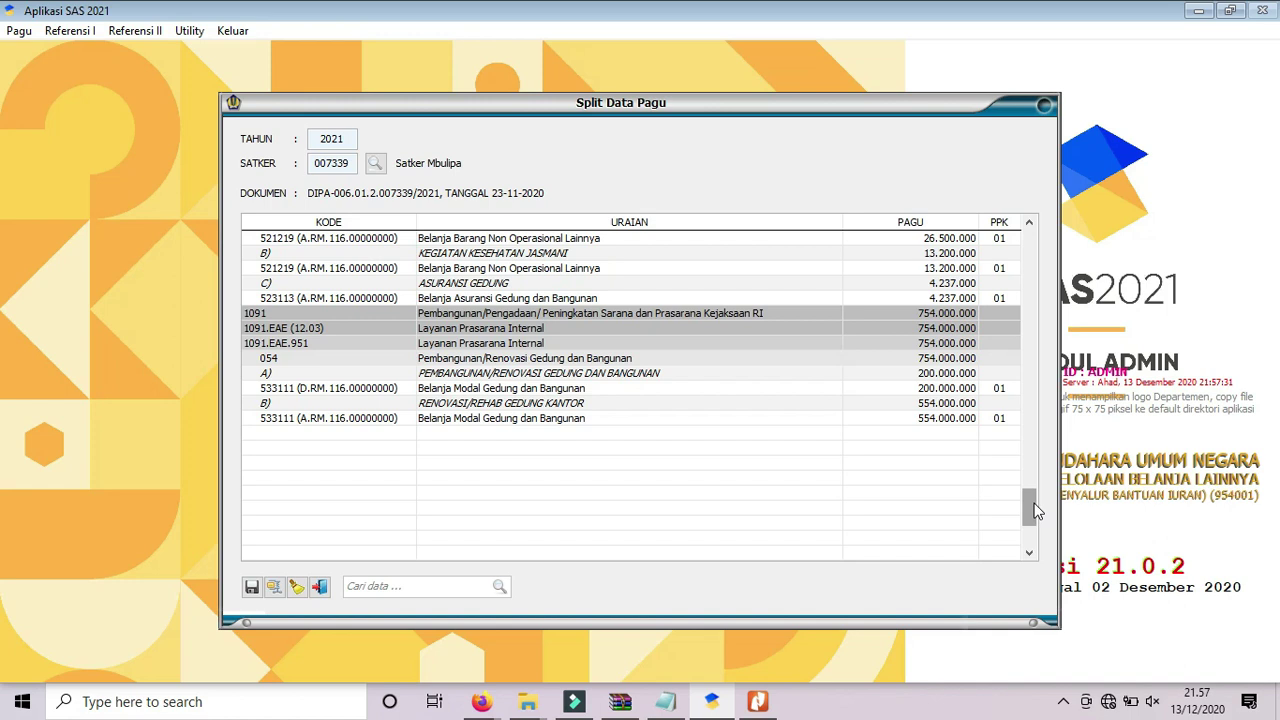
Close the old split window, open Pembagian Pagu PPNPN for satker 007339 and scroll its accounts.
left_click(320, 588)
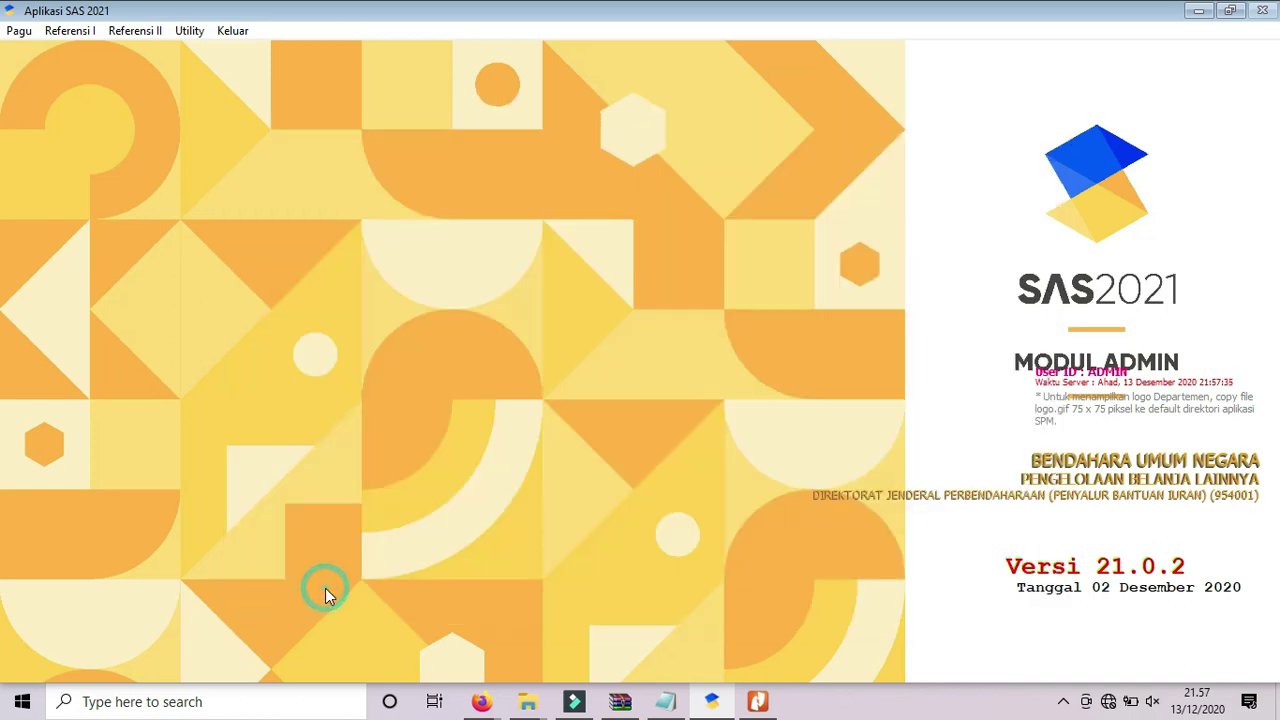
left_click(19, 31)
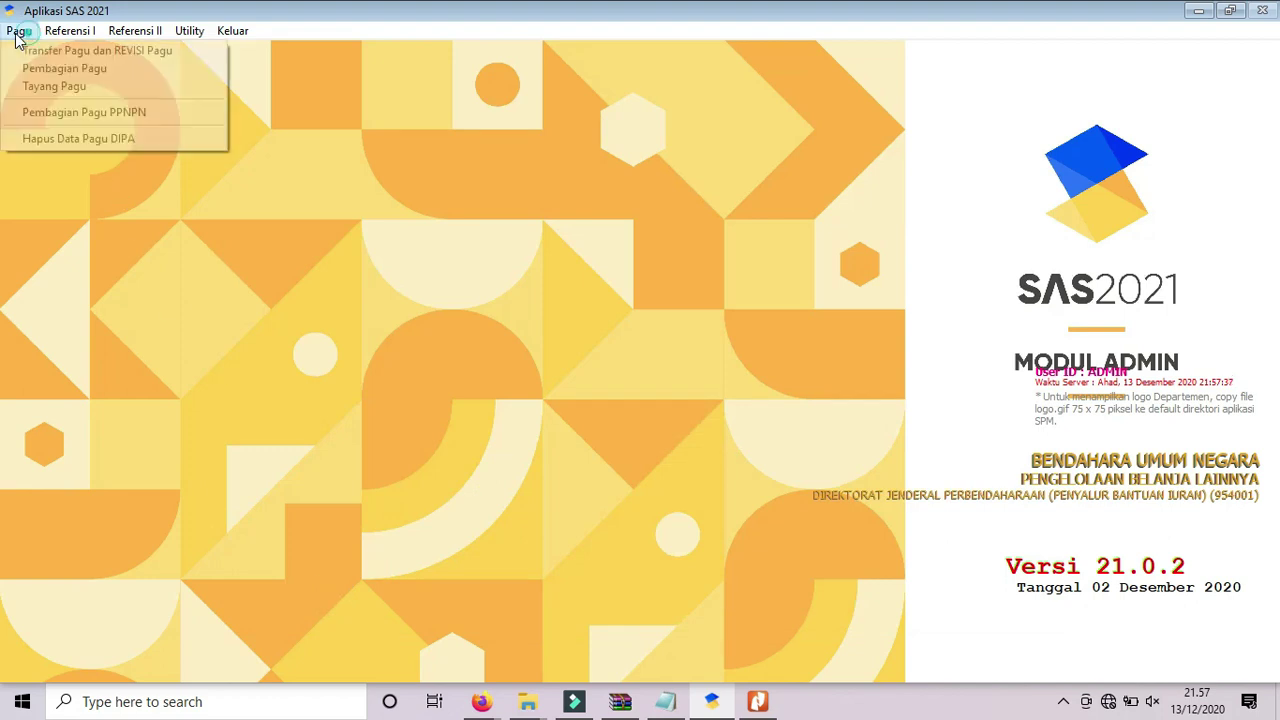
left_click(45, 113)
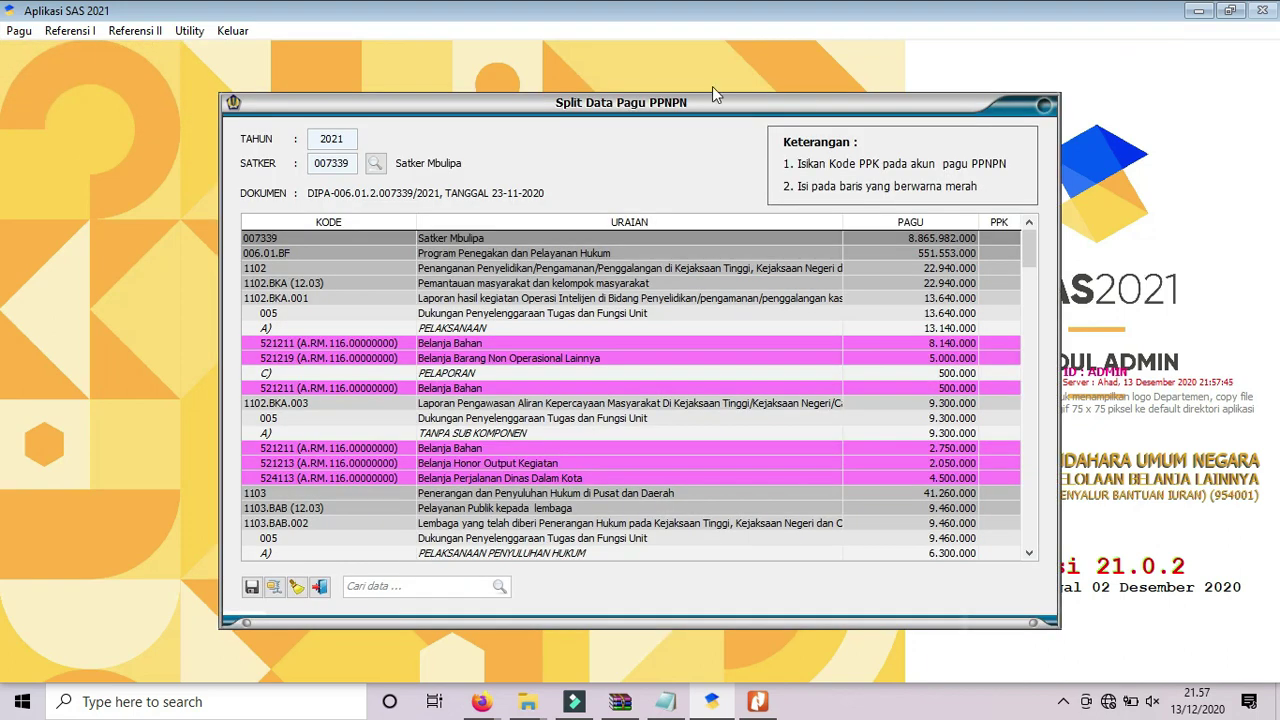
left_click(1029, 553)
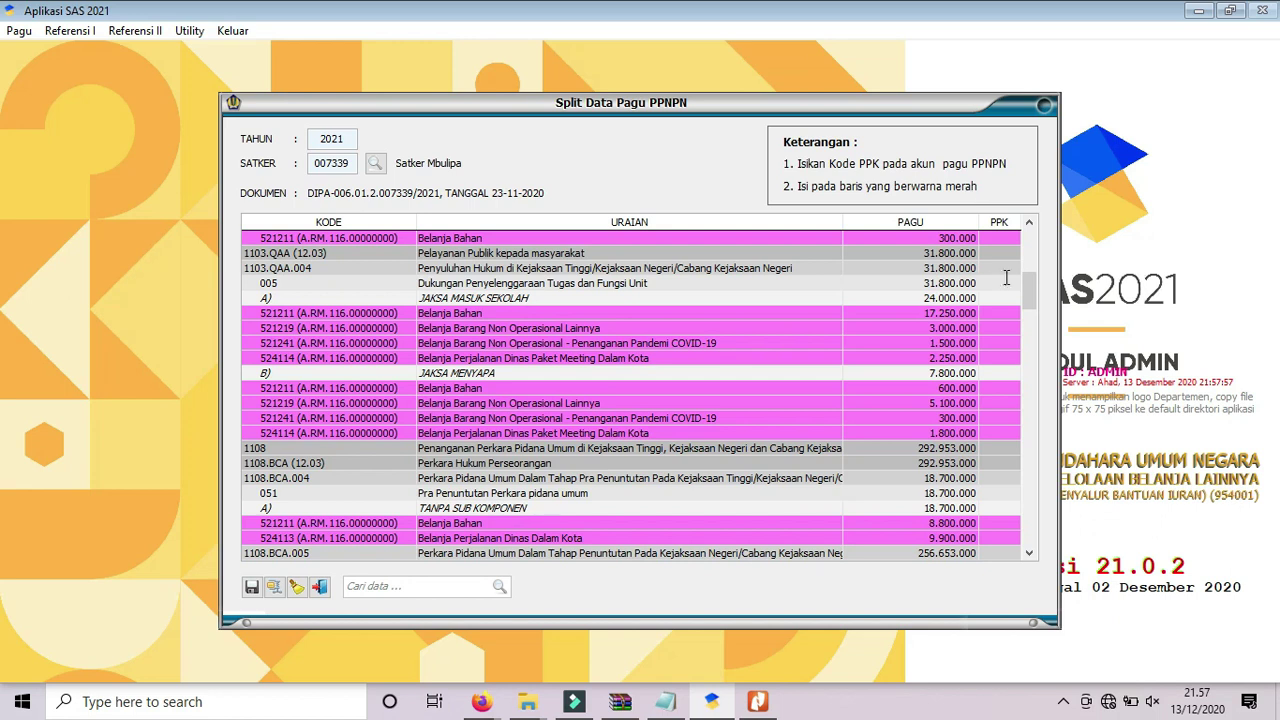
left_click(1029, 222)
scroll(1031, 226, "up", 10)
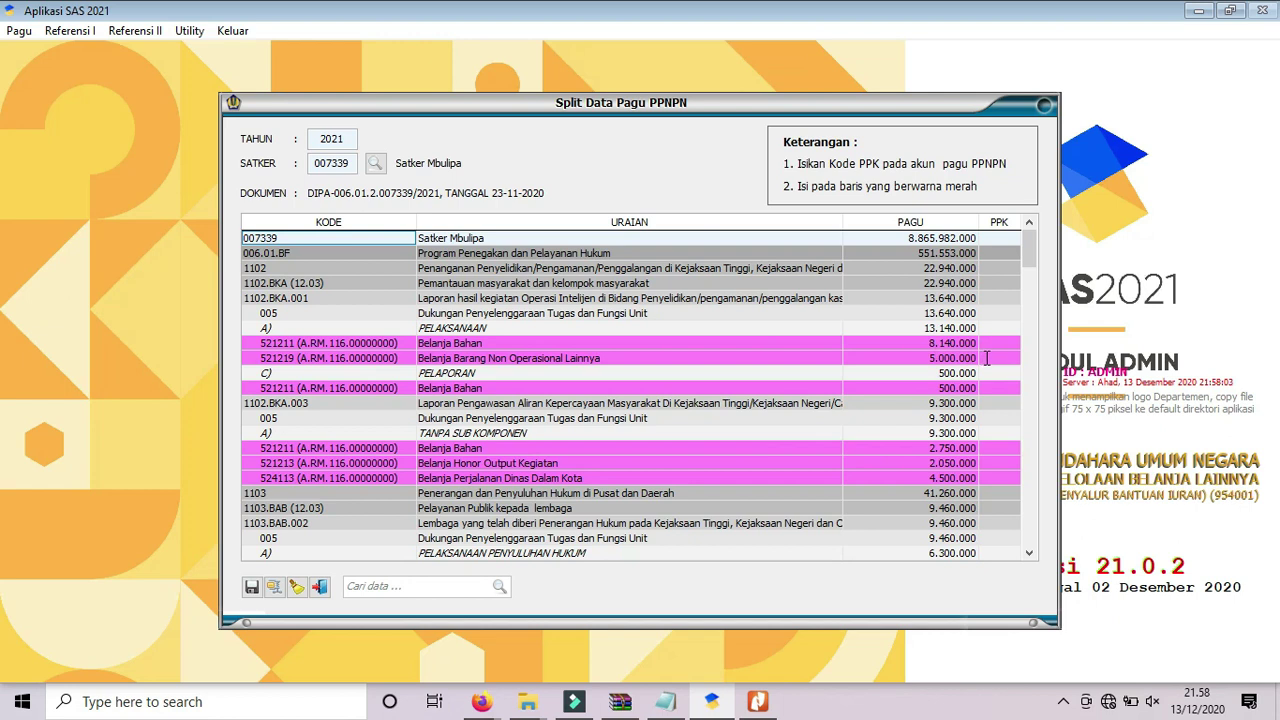
scroll(1030, 552, "down", 15)
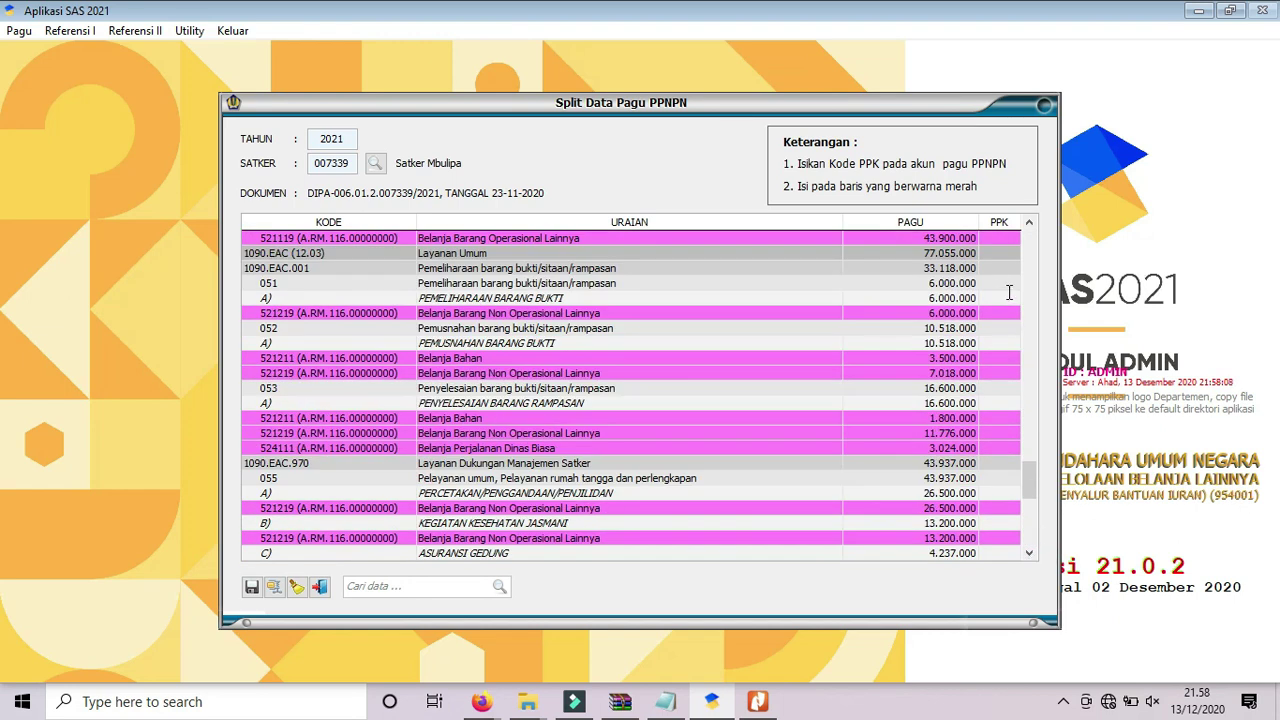
left_click(1028, 223)
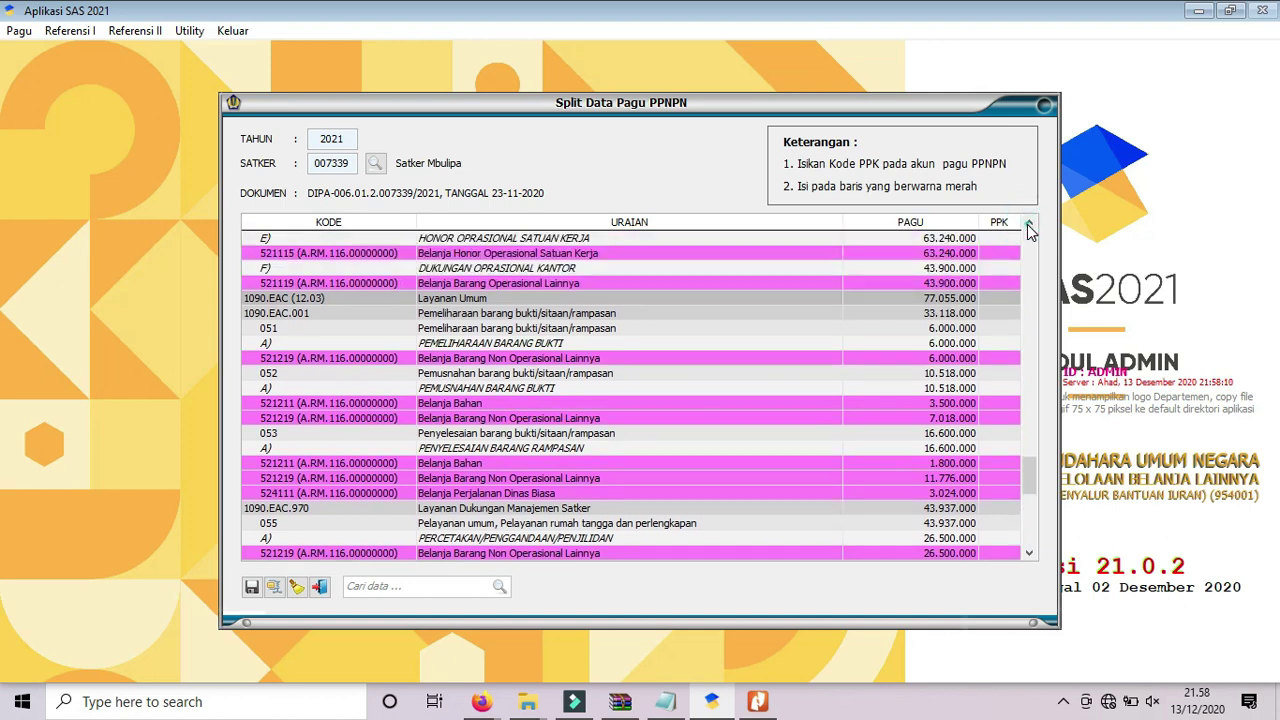
scroll(1028, 224, "up", 7)
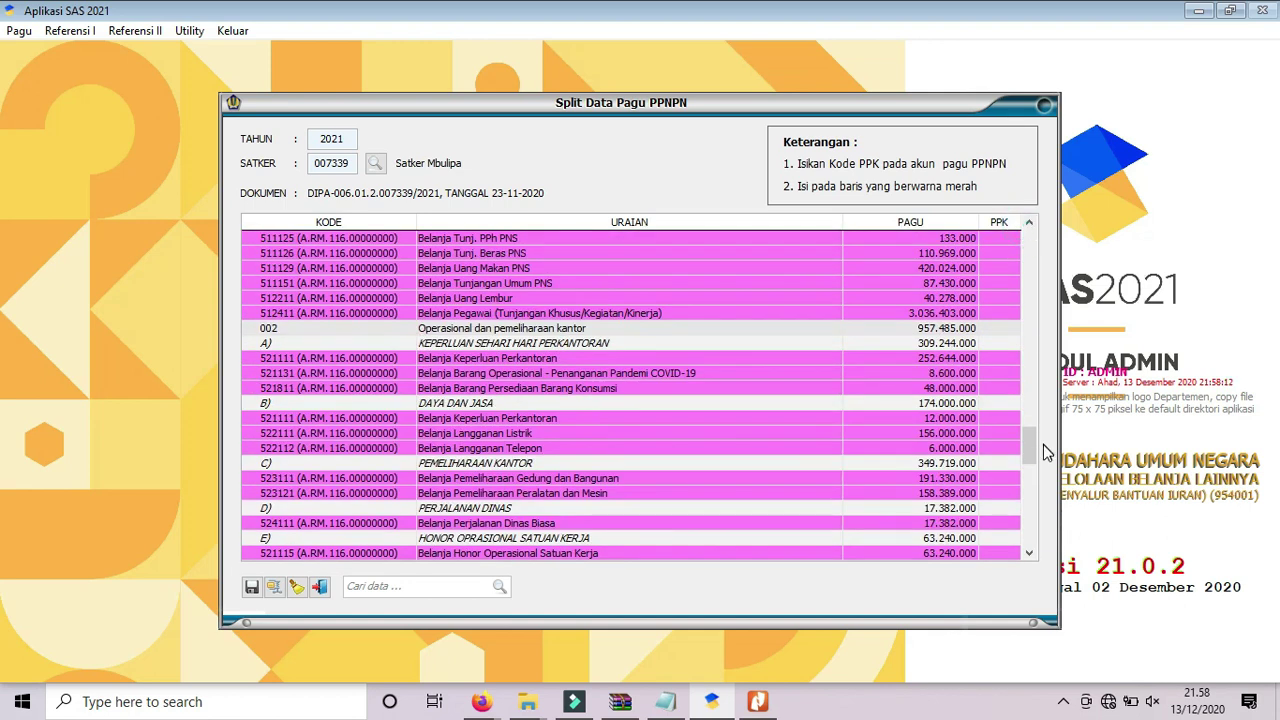
Enter PPK code 01 on accounts 521111 and 523111, then return to 523111's PPK cell.
left_click(985, 359)
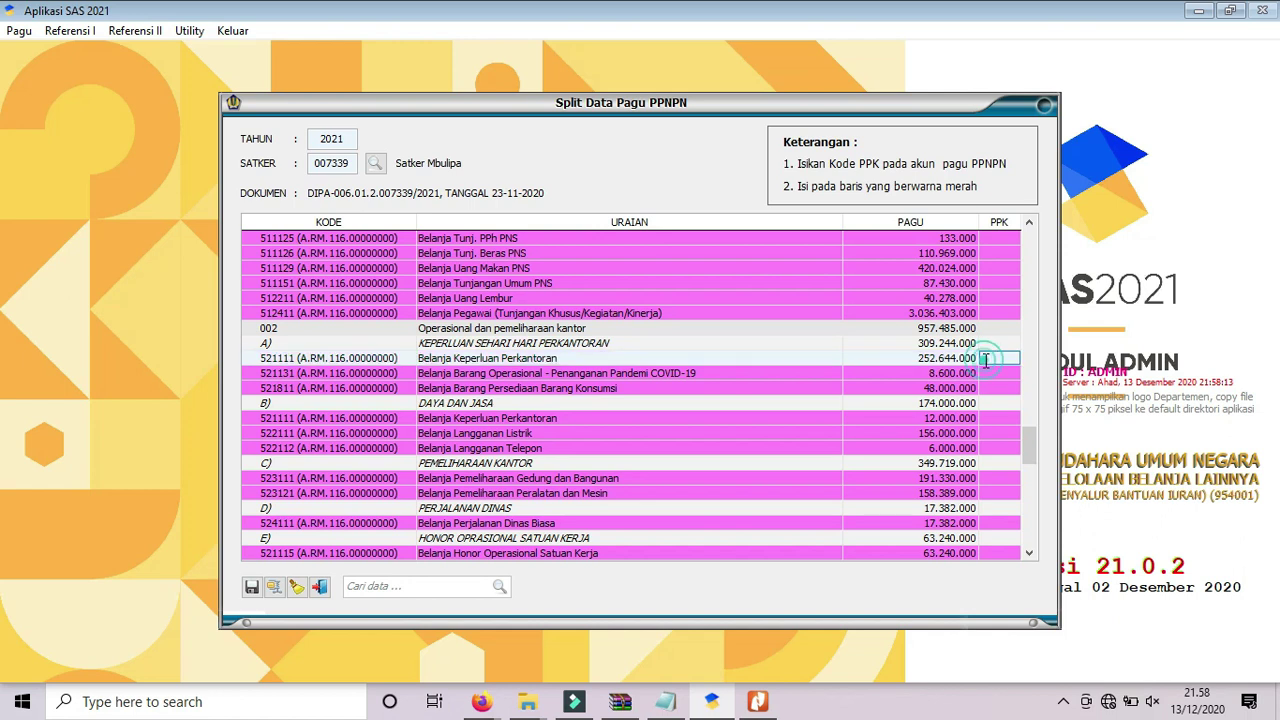
type("01")
key("Return")
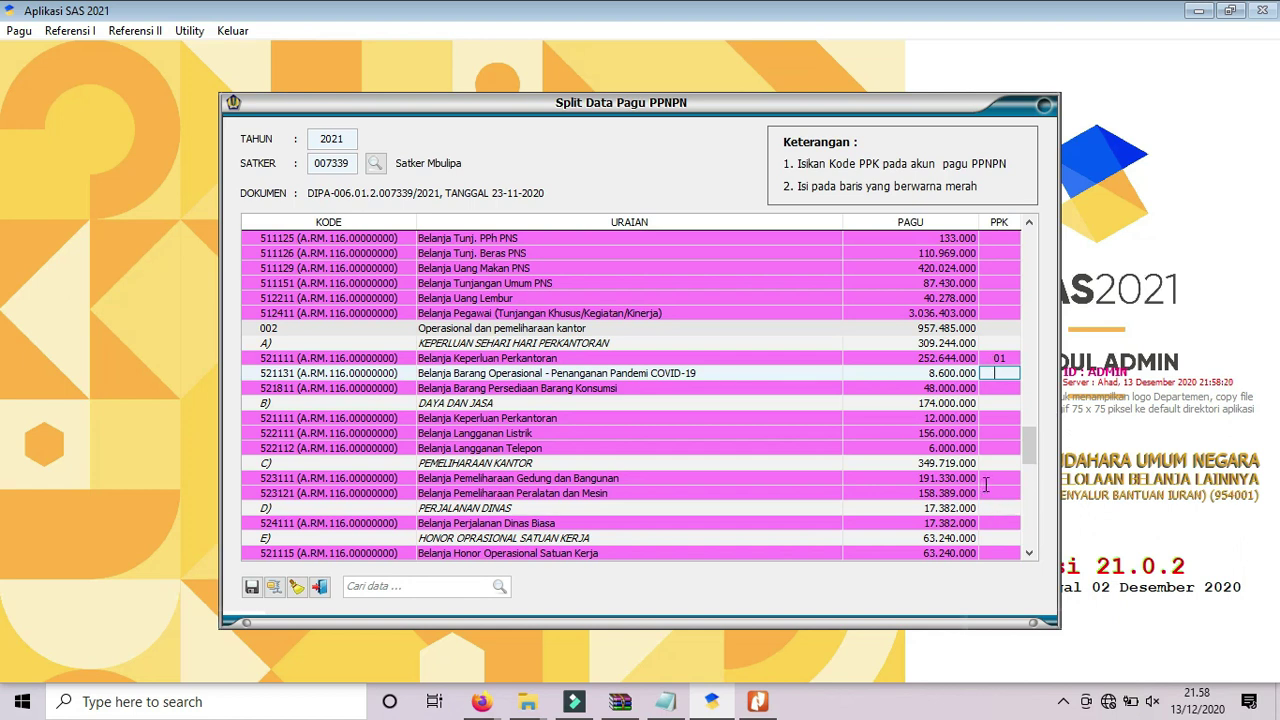
left_click(987, 478)
type("01")
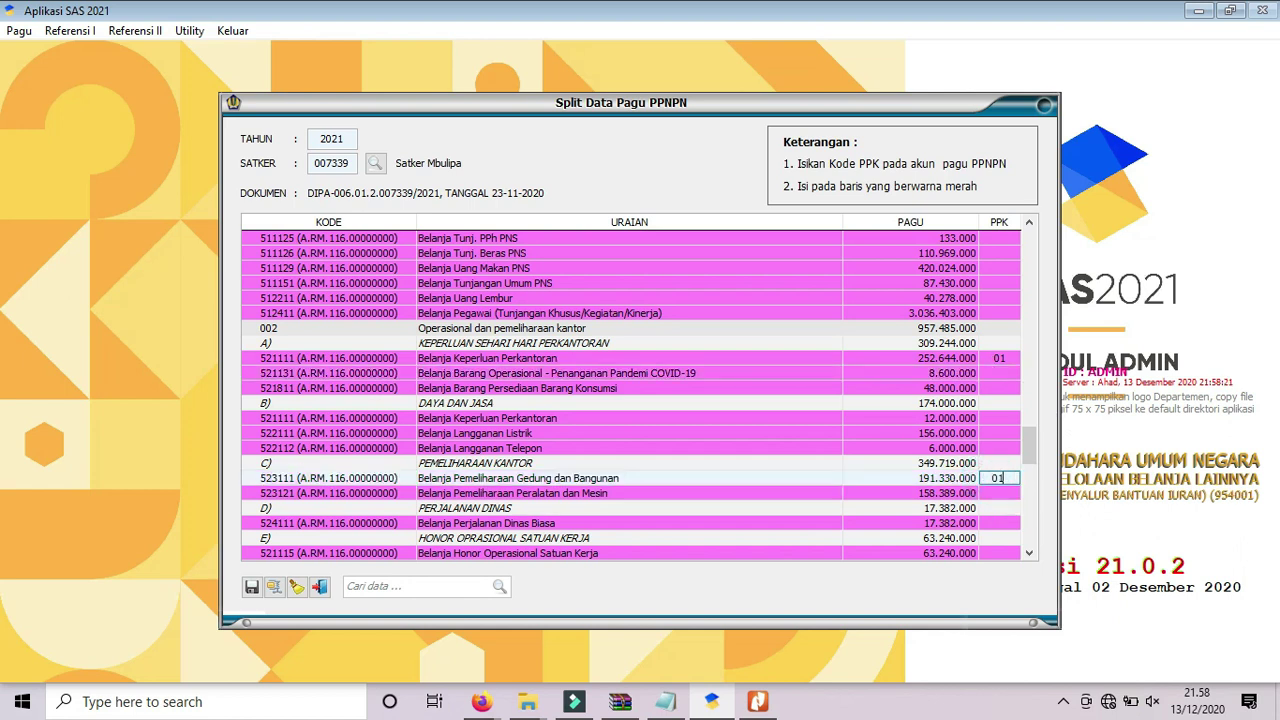
key("Return")
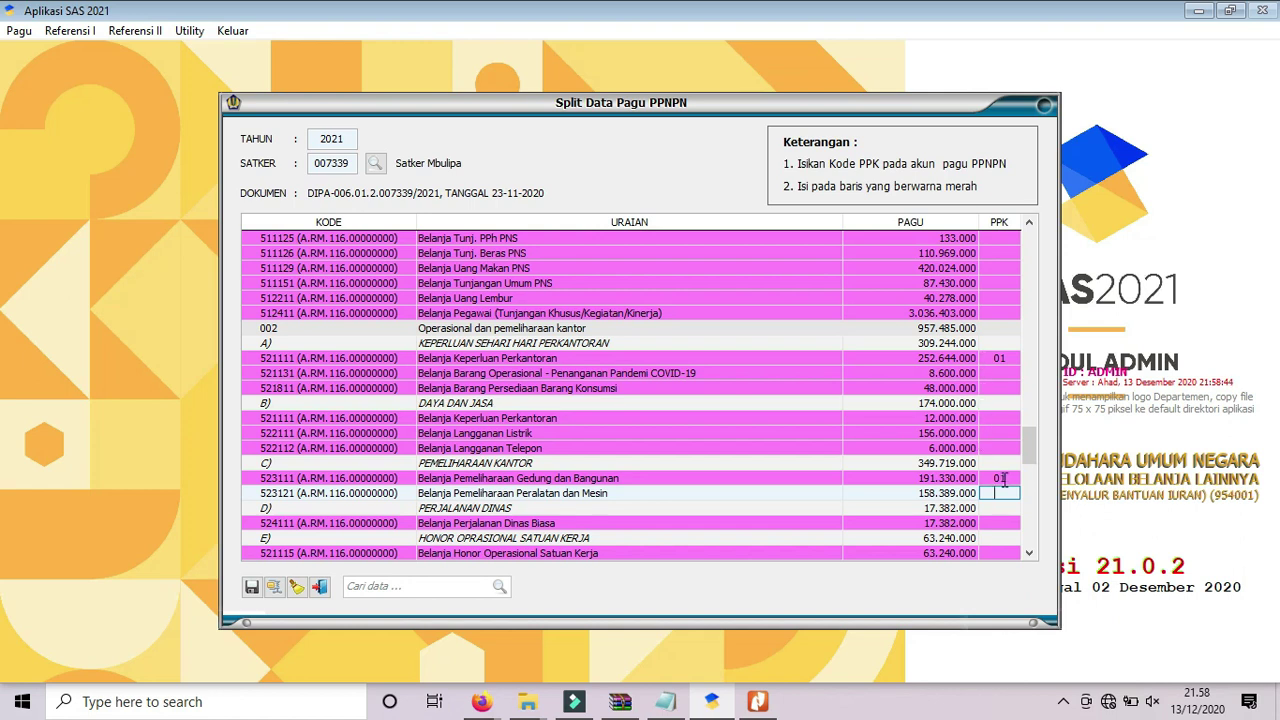
left_click(1007, 480)
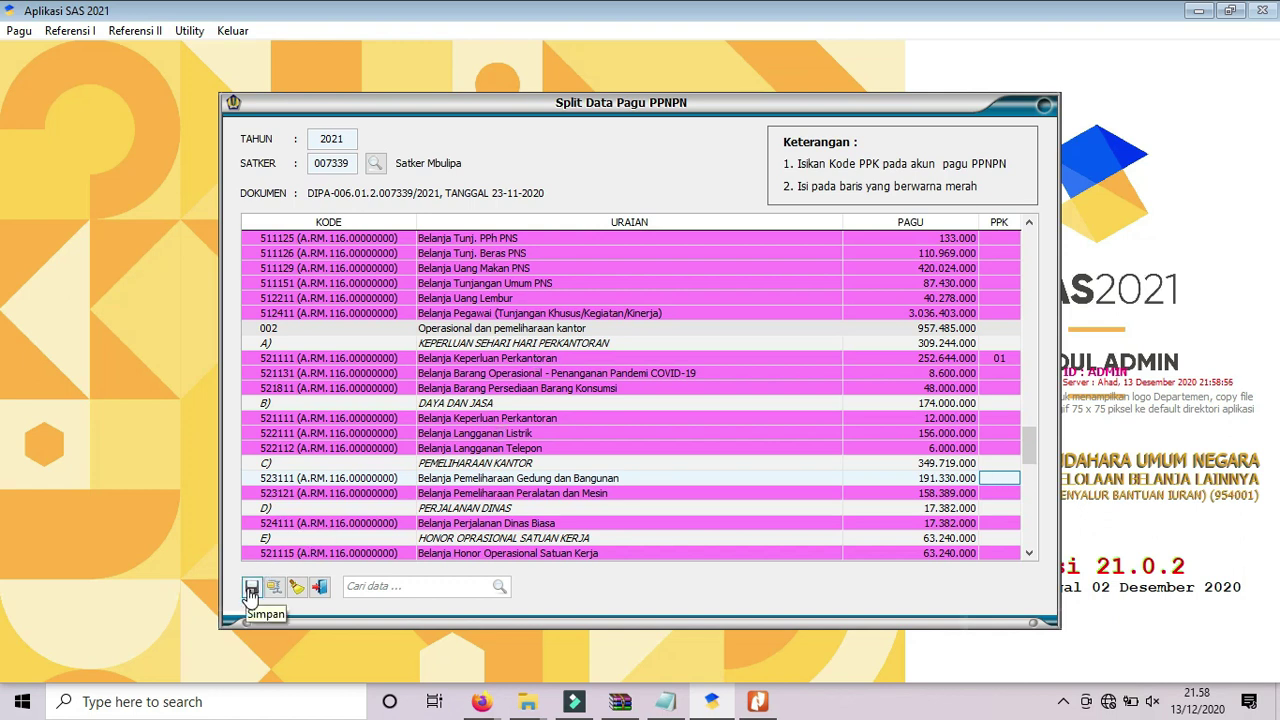
Save the PPNPN split's PPK codes, close the table and bring back the BacaSaya.txt notes.
left_click(249, 590)
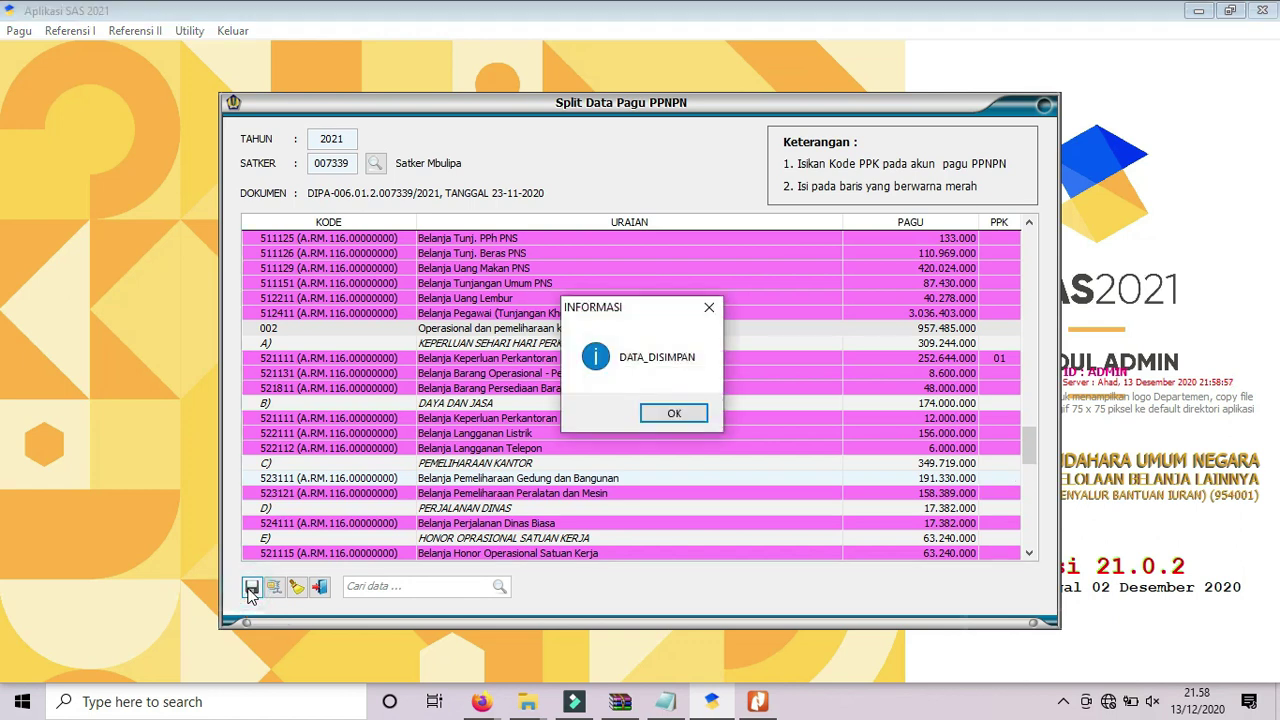
left_click(668, 416)
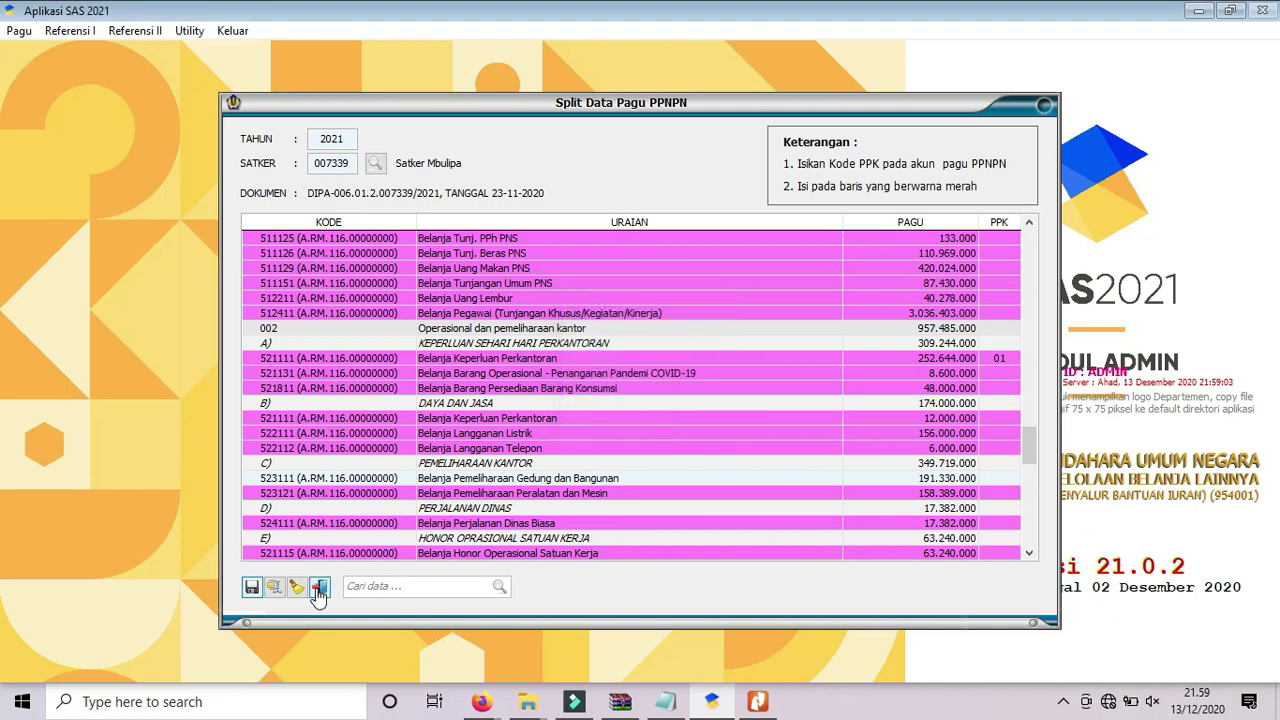
left_click(318, 589)
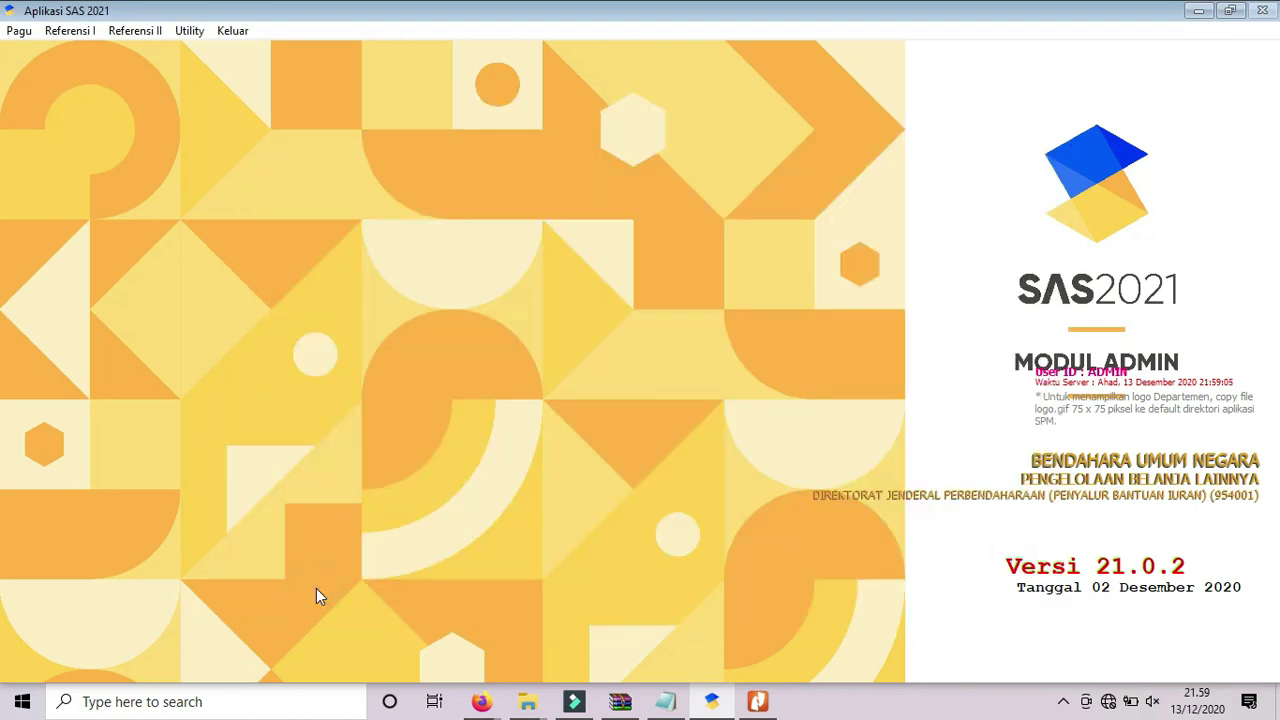
left_click(19, 30)
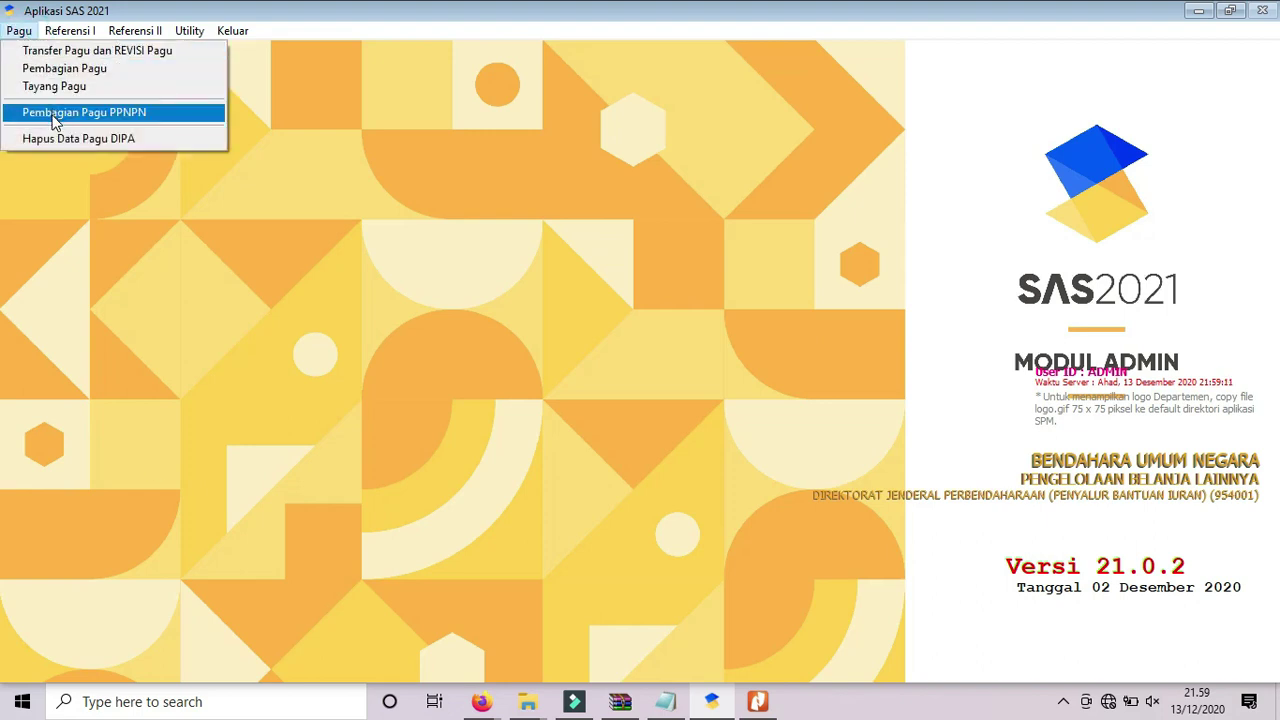
left_click(844, 345)
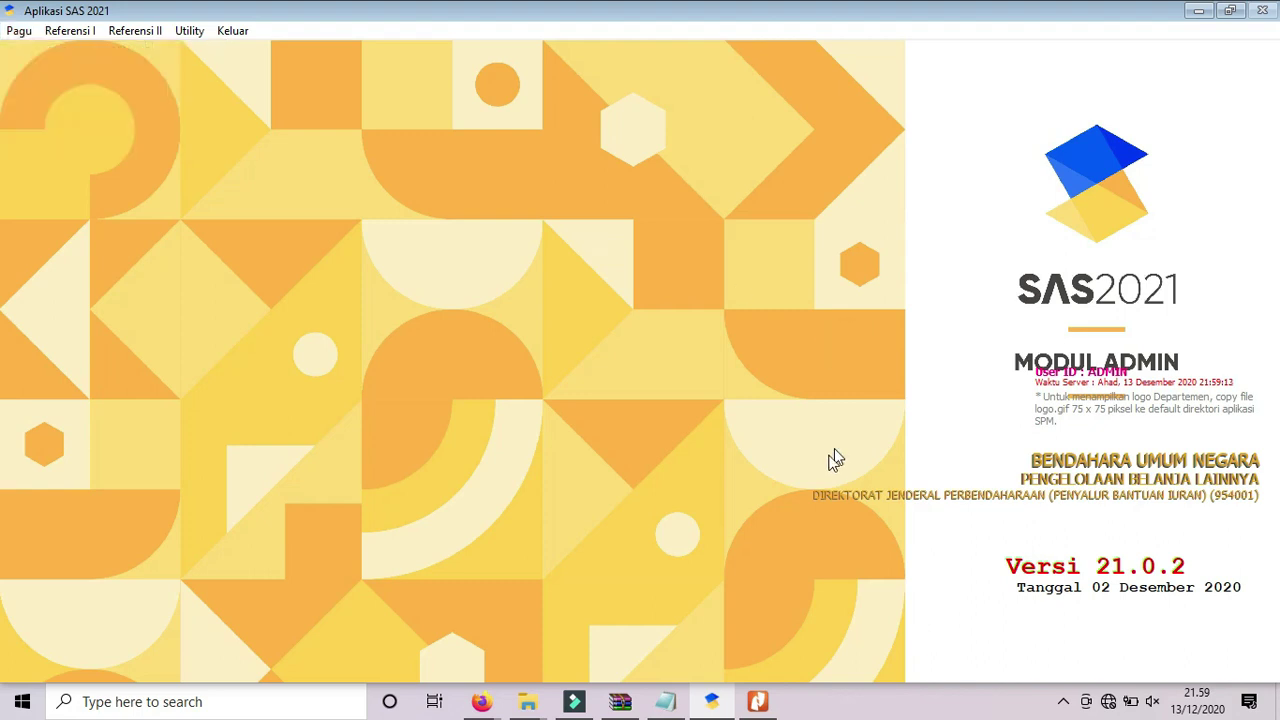
left_click(668, 704)
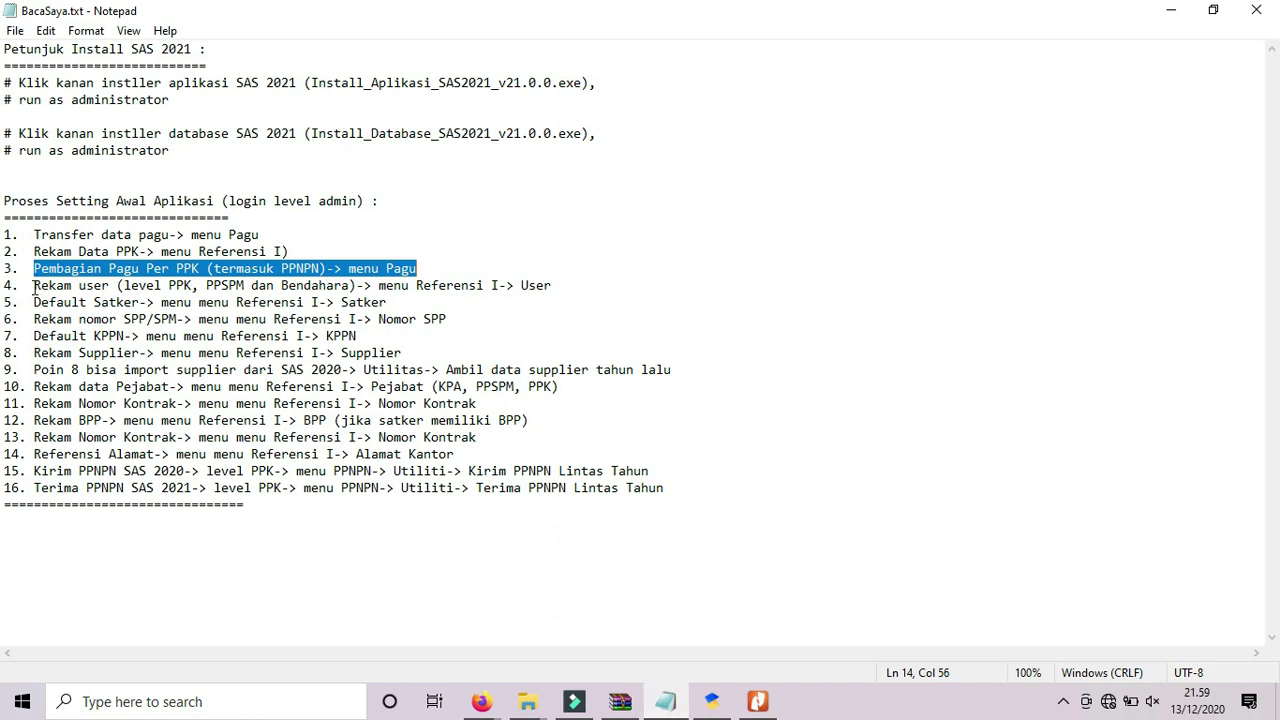
Highlight step 4 (Rekam user via Referensi I -> User) in BacaSaya.txt and return to SAS 2021.
left_click_drag(35, 287, 562, 286)
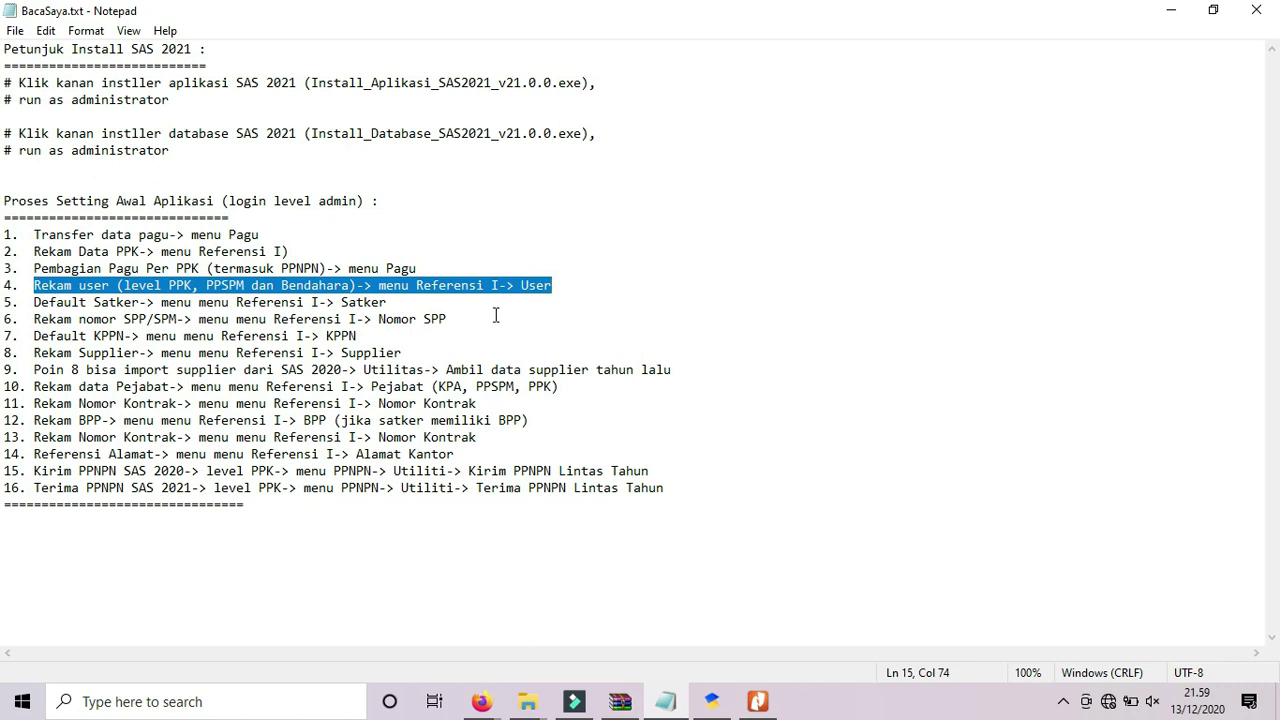
left_click(714, 701)
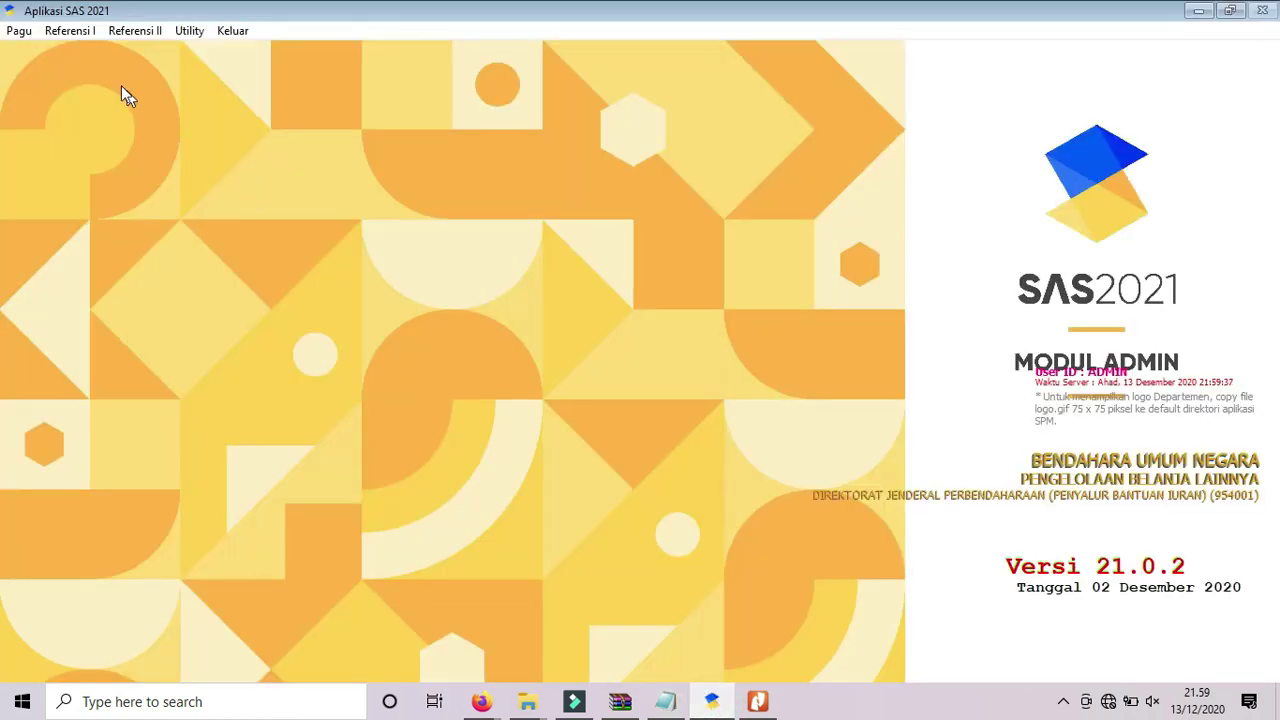
Open Referensi User and start a new ppk user, entering its password and NIP.
left_click(80, 30)
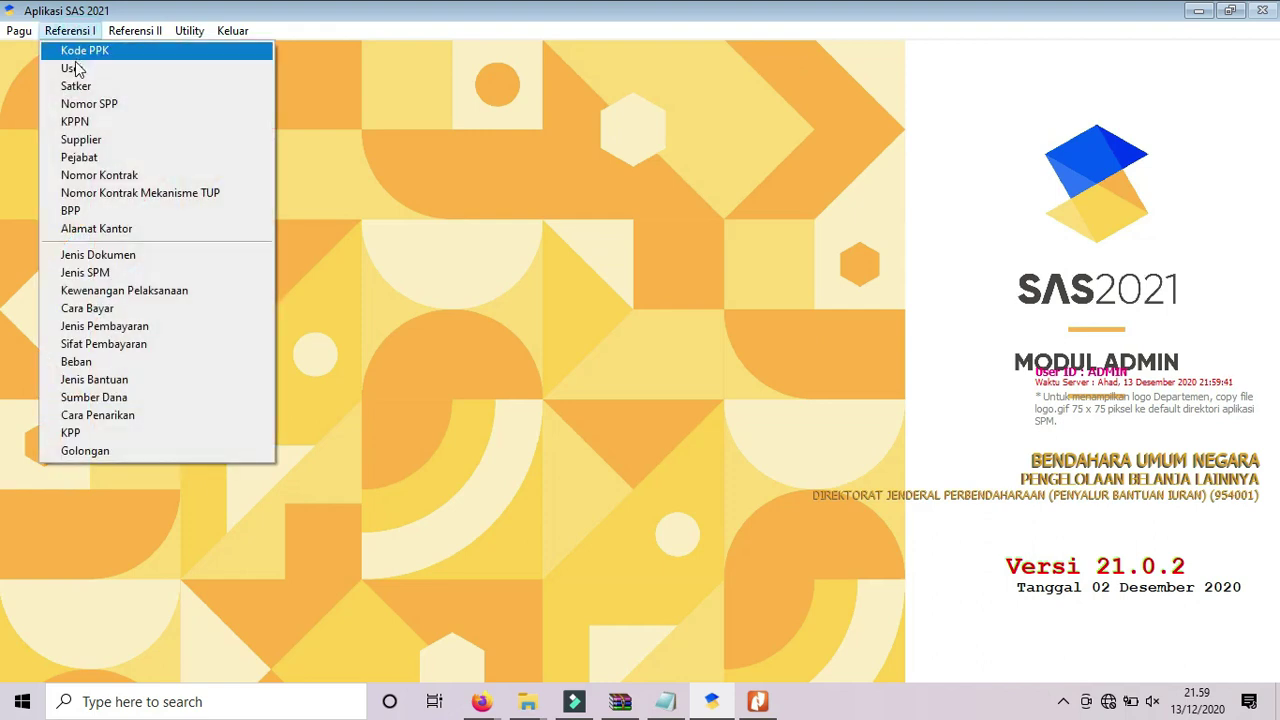
left_click(75, 70)
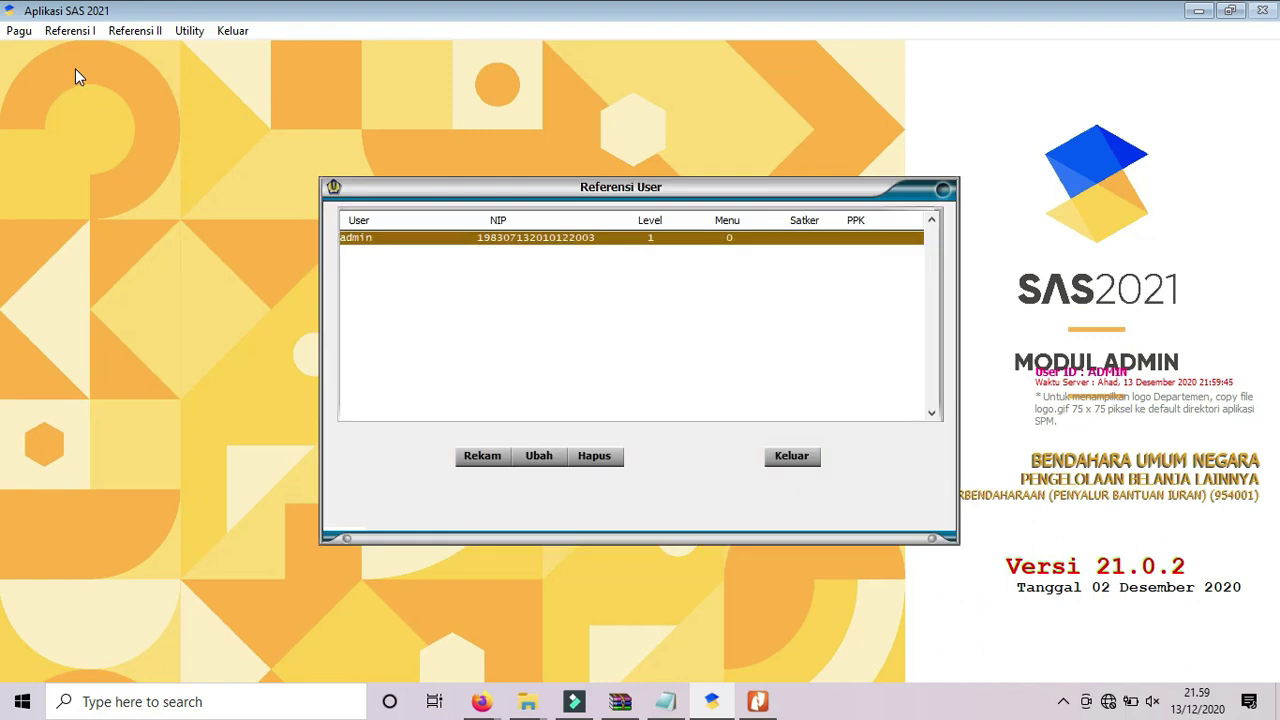
left_click(470, 457)
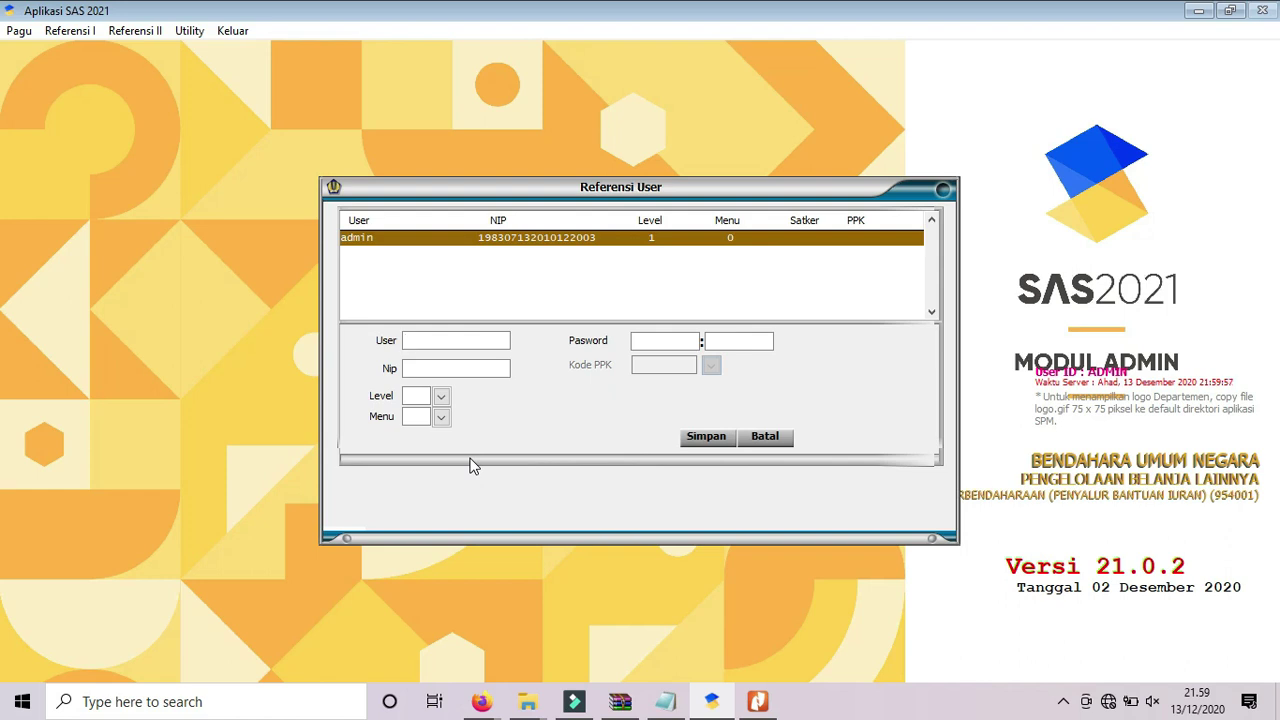
type("ppk")
key("Tab")
type("ppk")
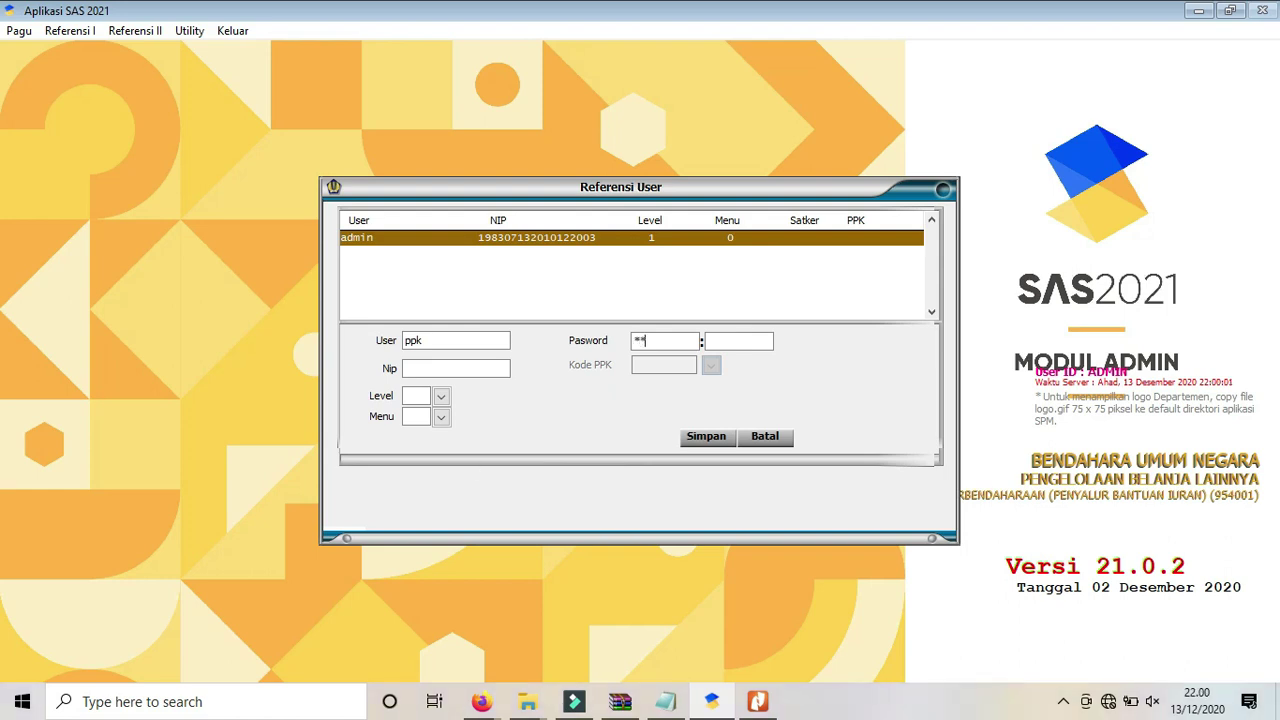
key("Tab")
type("ppk")
type("1231231231231231")
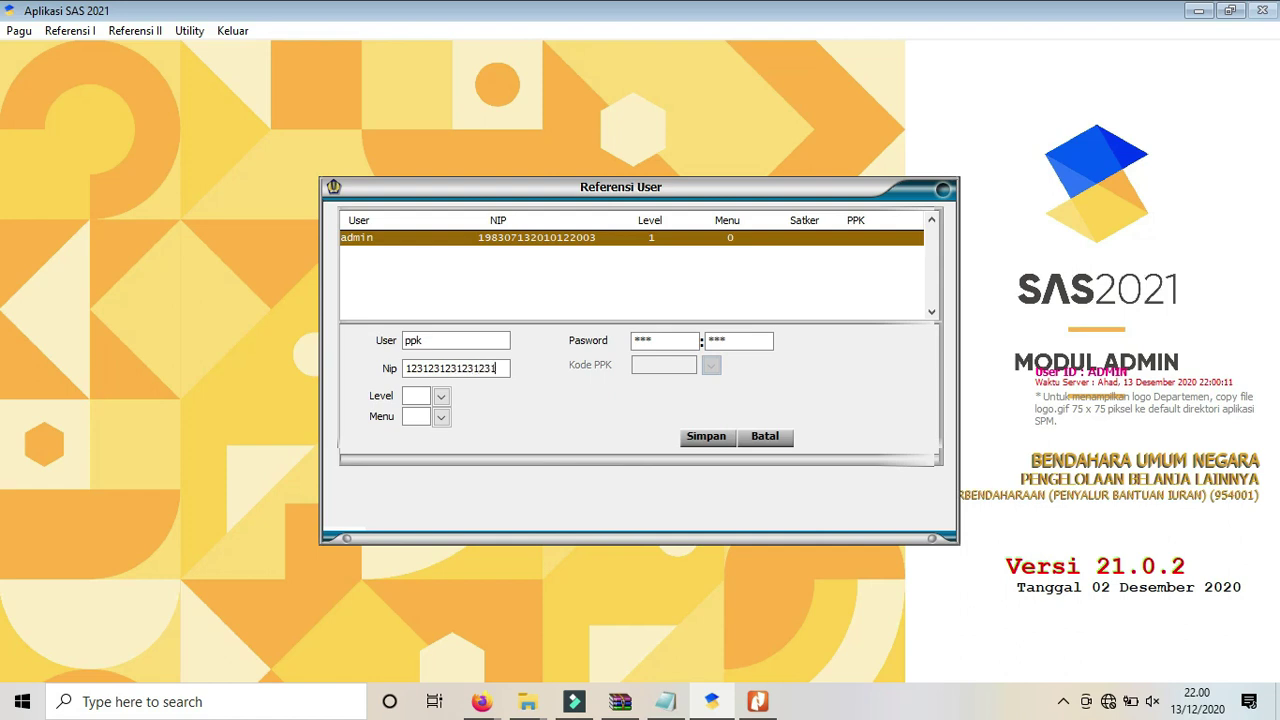
type("23")
key("Tab")
Give the ppk user level OPERATOR, the PPK menu role and PPK code 007339.01, then save.
left_click(441, 396)
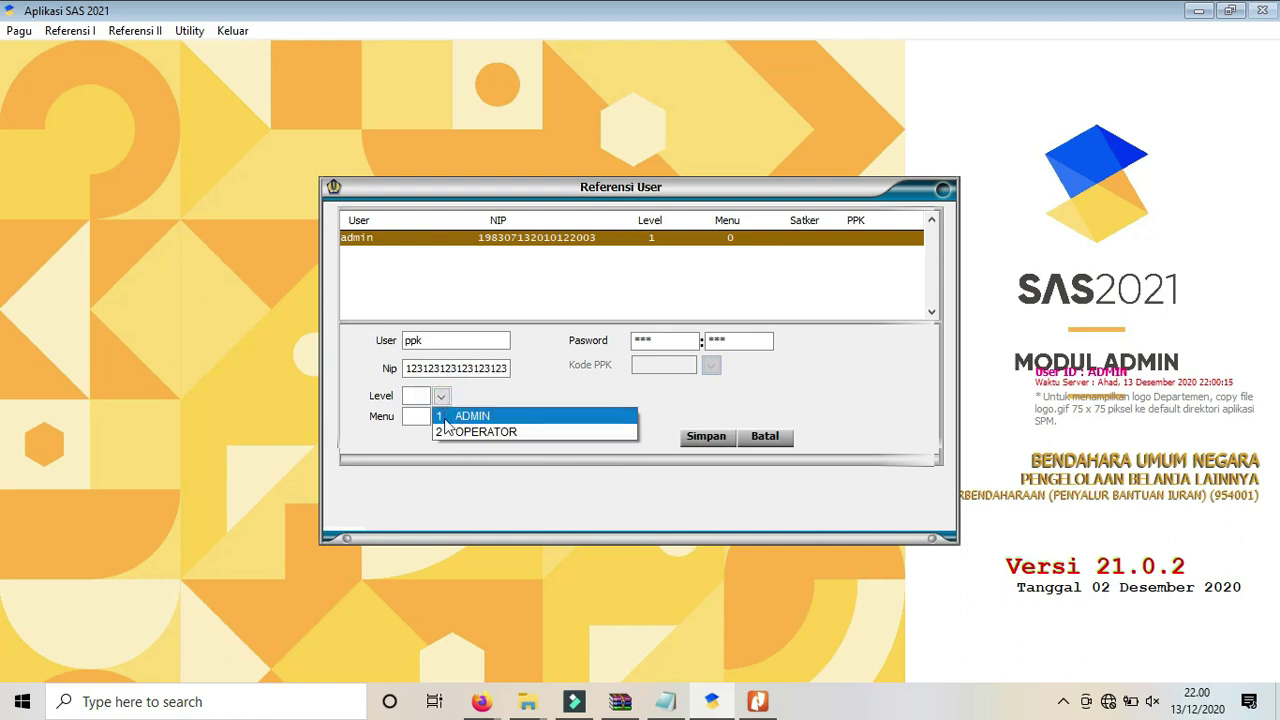
left_click(443, 432)
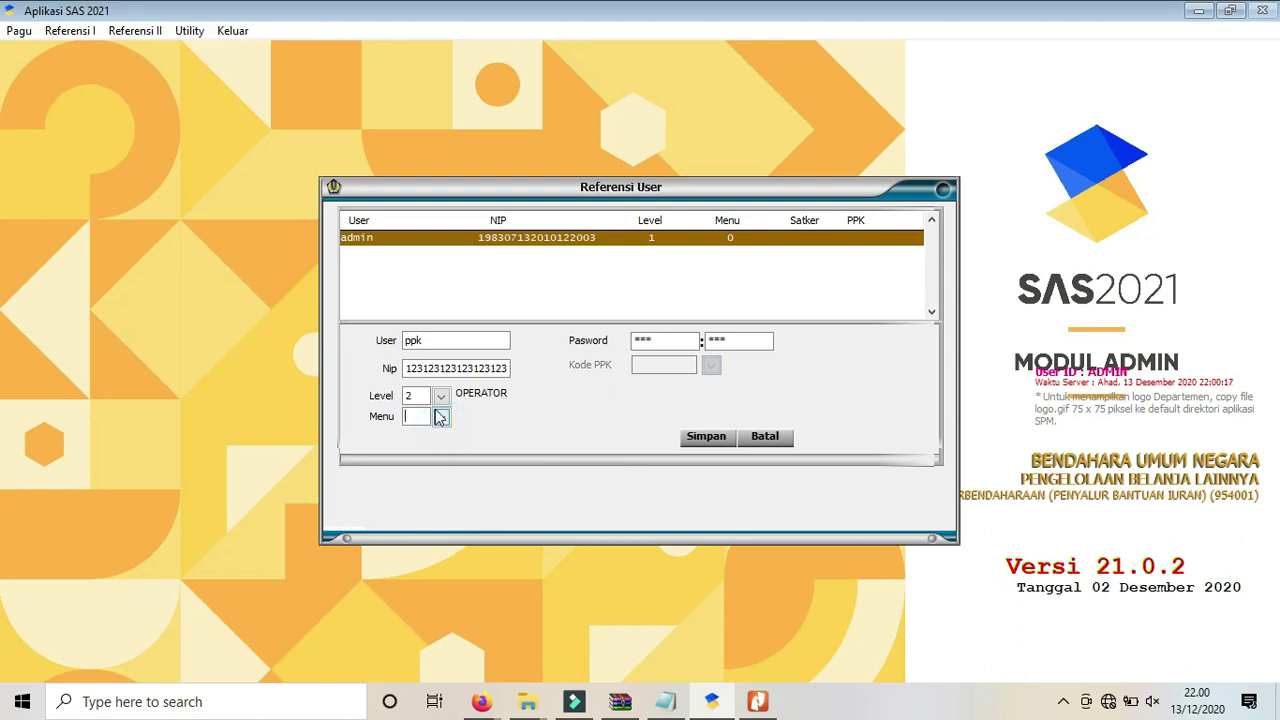
left_click(439, 417)
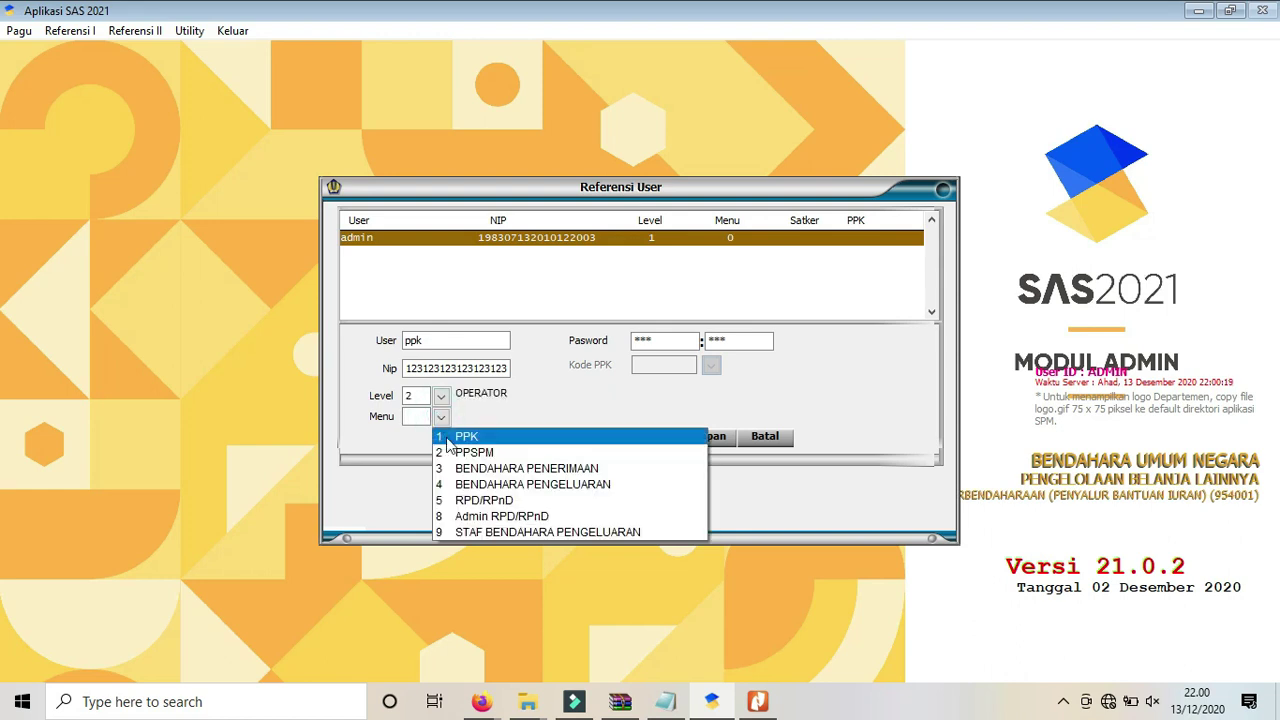
left_click(446, 438)
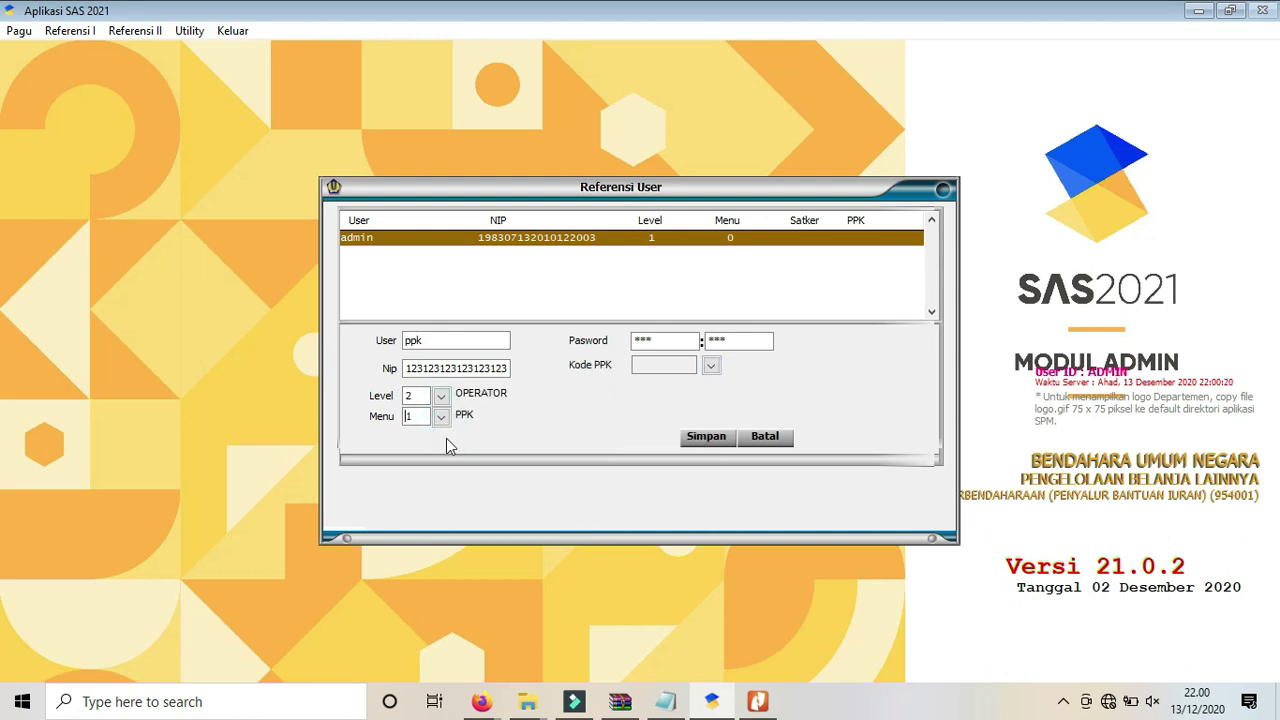
left_click(711, 365)
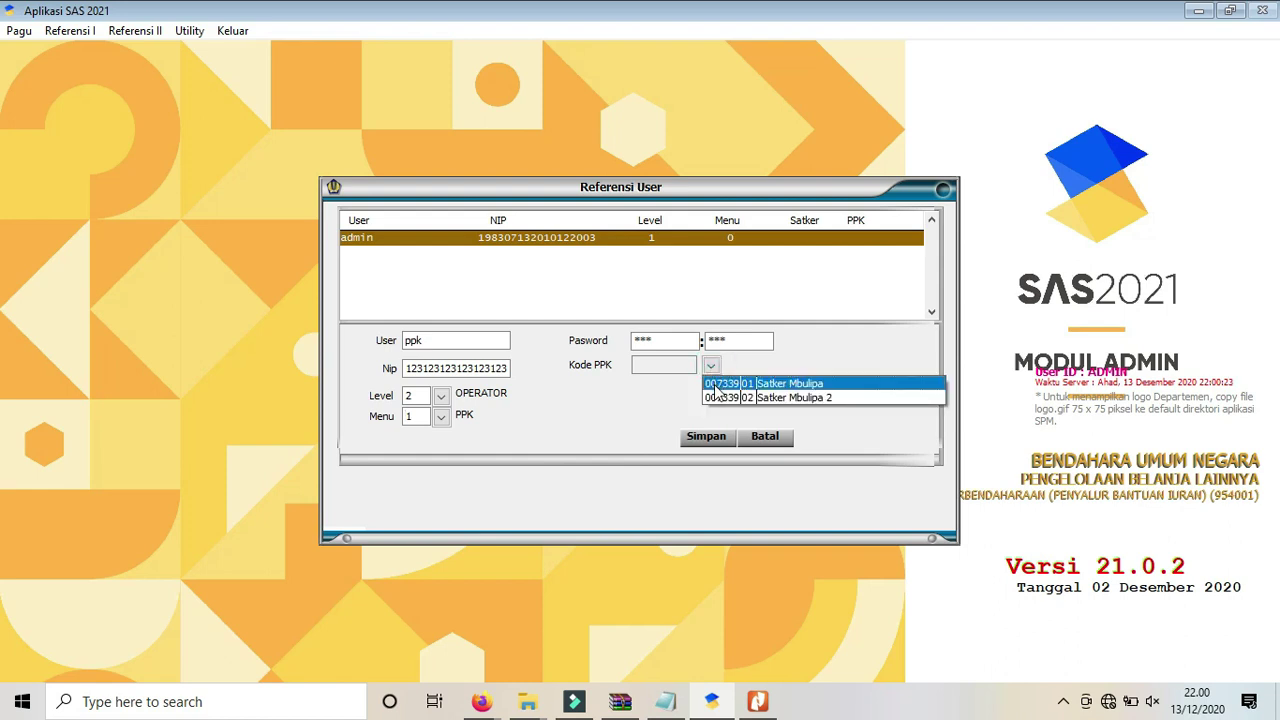
left_click(718, 384)
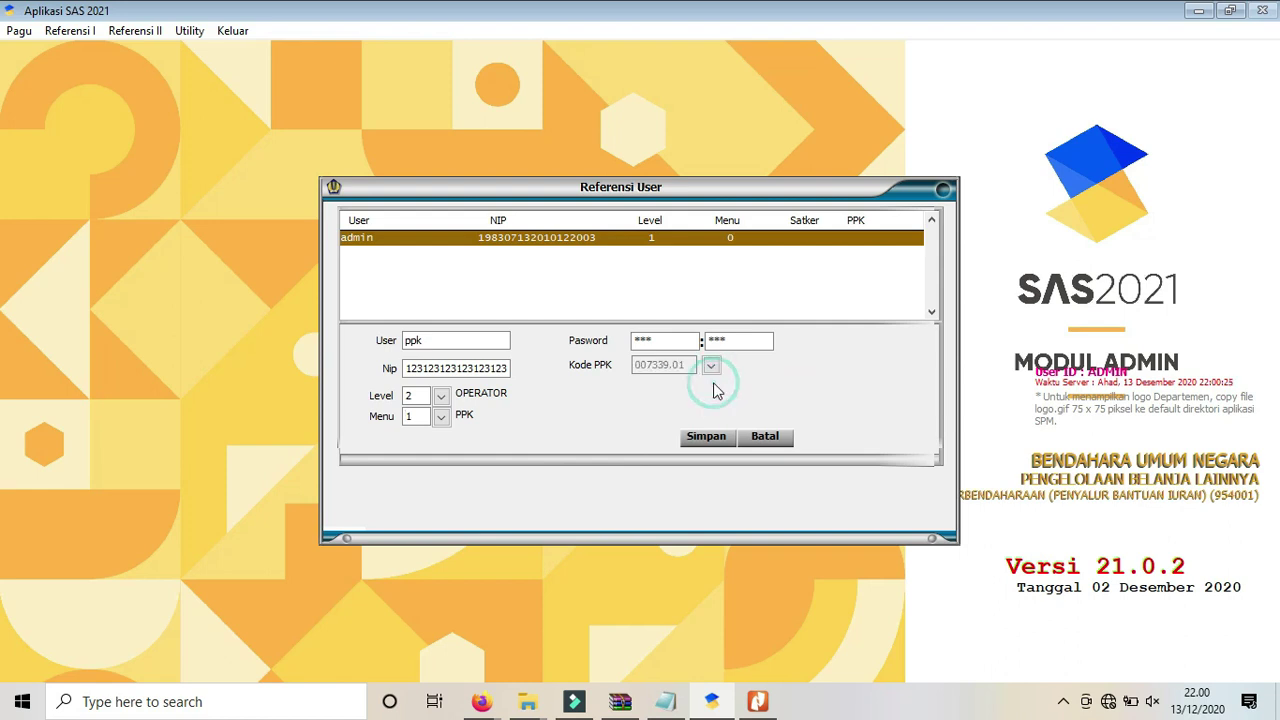
left_click(707, 446)
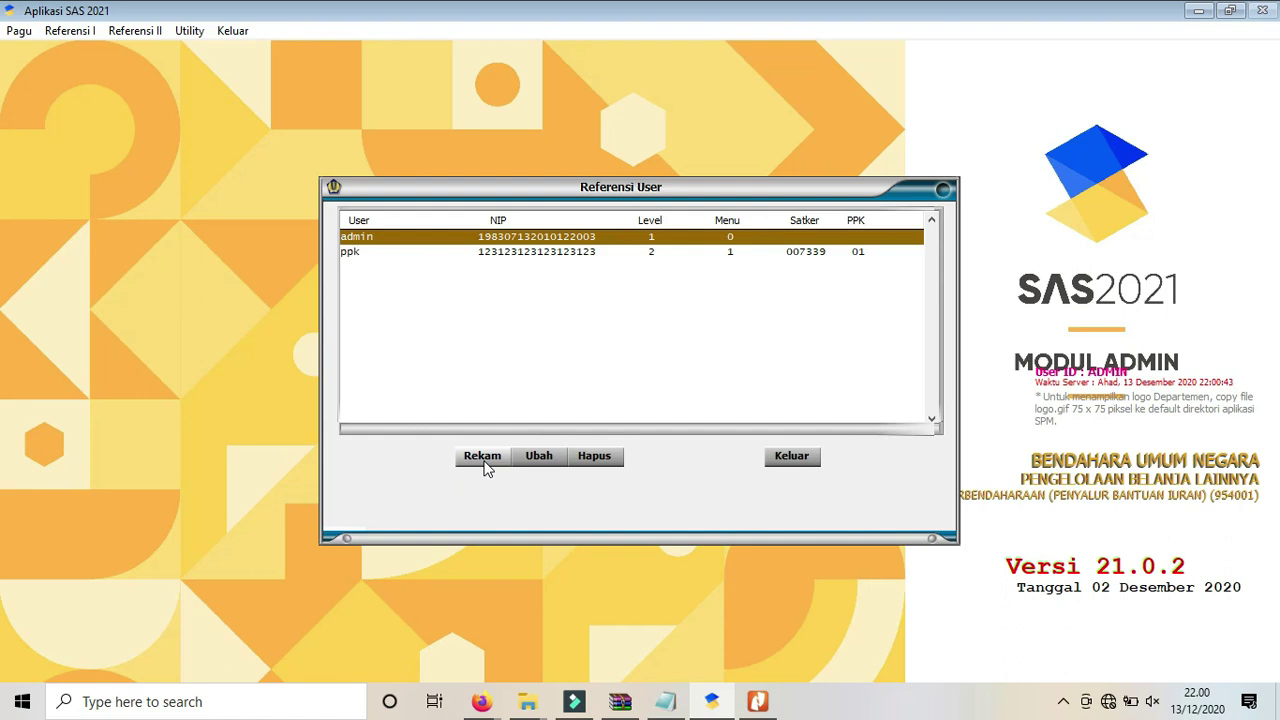
Start a new user named ppspm, entering its password twice and the NIP.
left_click(484, 462)
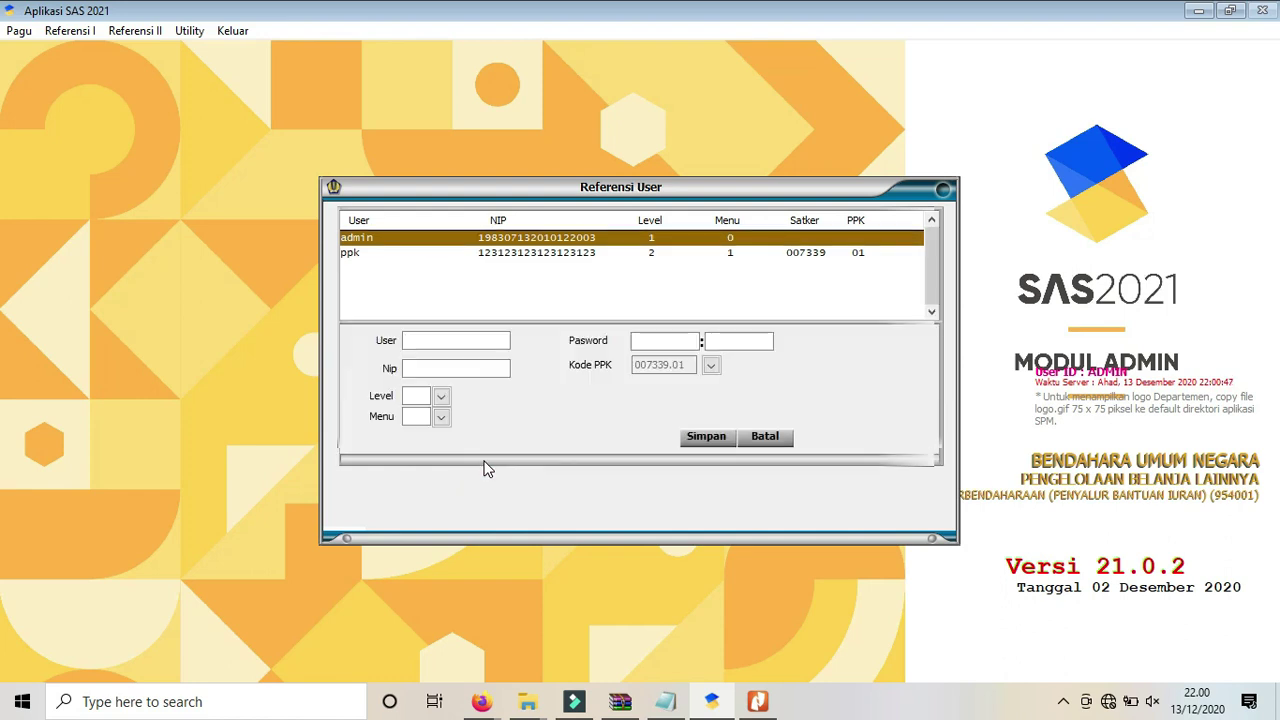
type("ppspm")
key("BackSpace")
key("BackSpace")
type("pm")
left_click(640, 341)
type("*****")
left_click(740, 341)
type("*****")
key("Tab")
type("12312312312312312")
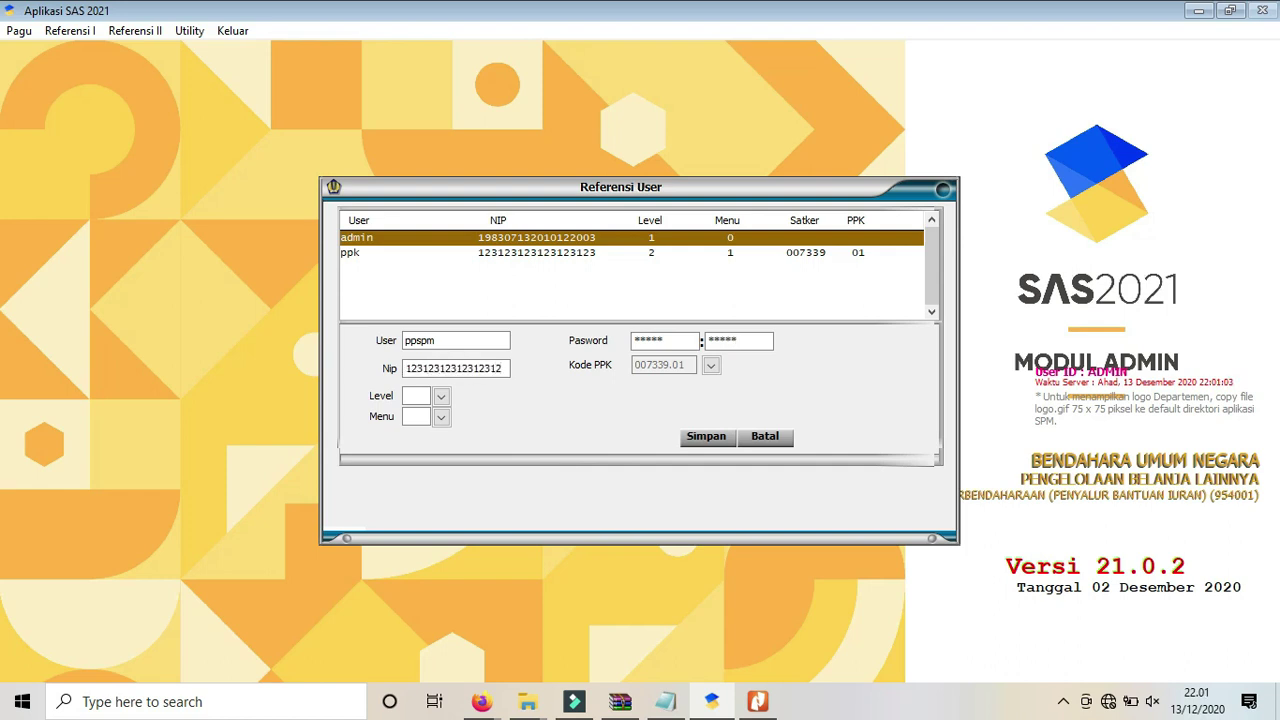
type("1")
key("Tab")
Set ppspm to level OPERATOR with the PPSPM menu role and save it.
left_click(440, 396)
left_click(445, 432)
left_click(441, 417)
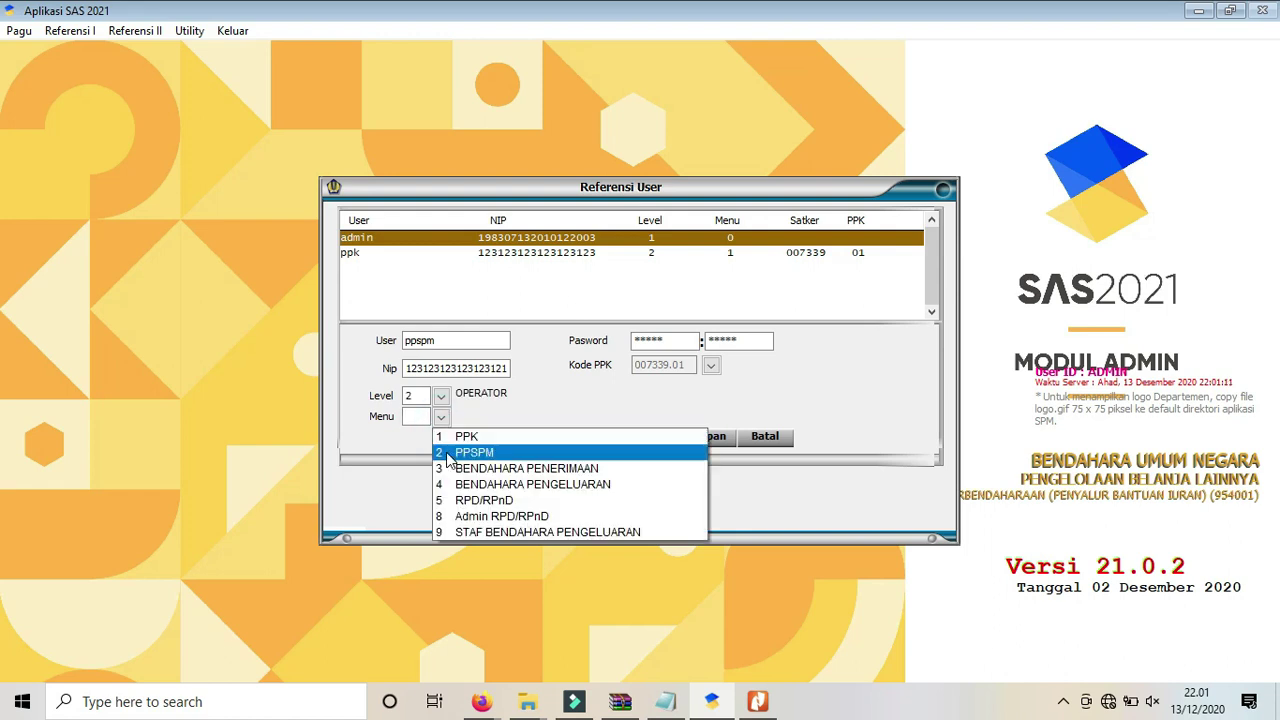
left_click(470, 452)
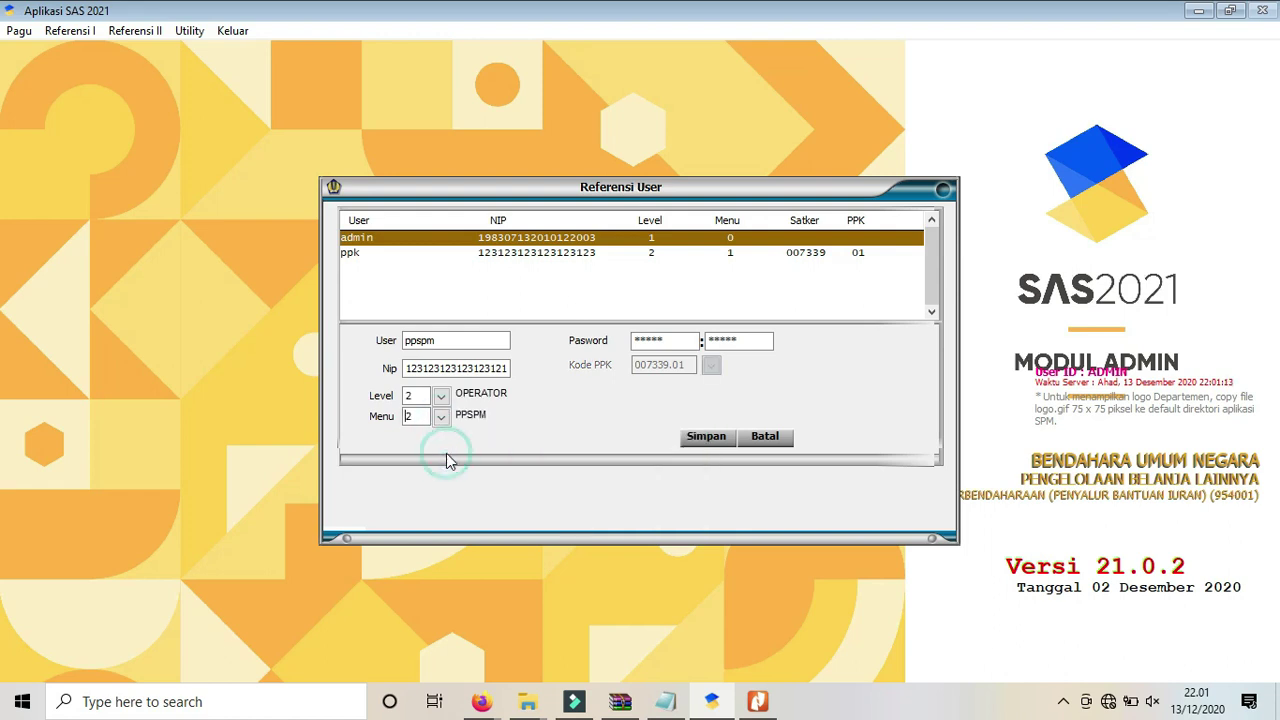
left_click(708, 440)
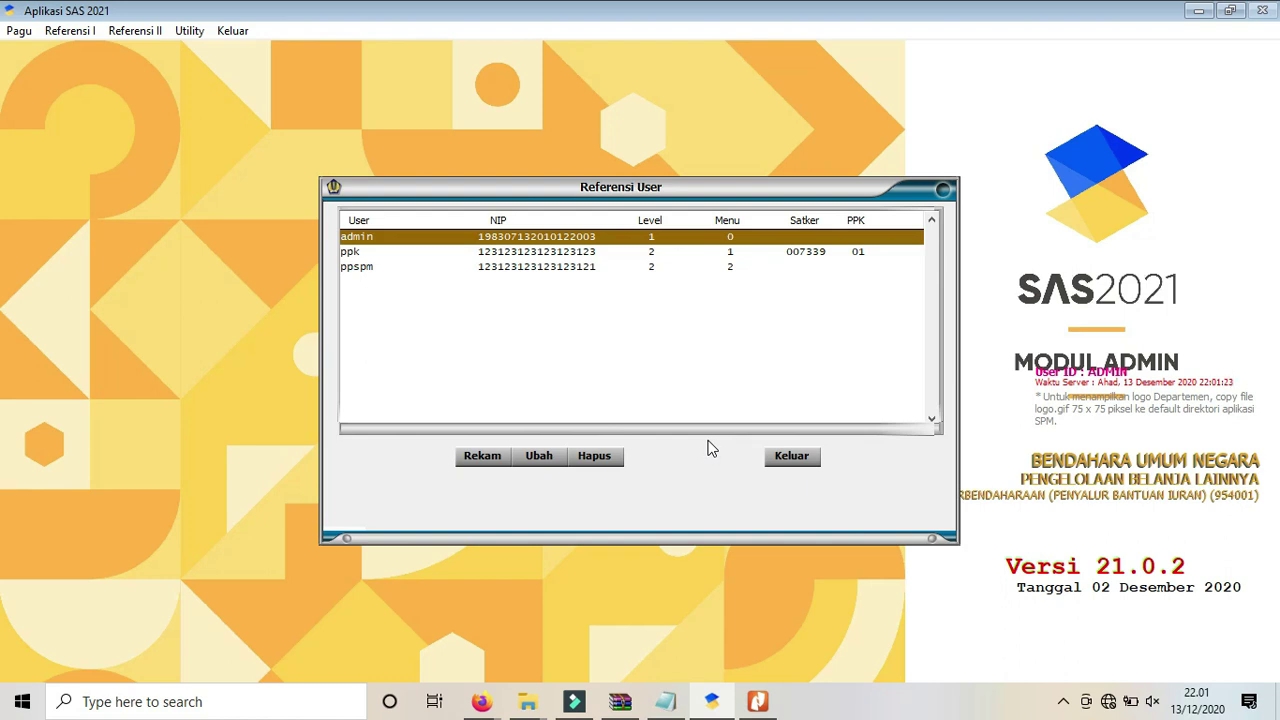
Draft user silabi with level OPERATOR, BENDAHARA PENGELUARAN role and BPP code 445372.000.
left_click(472, 462)
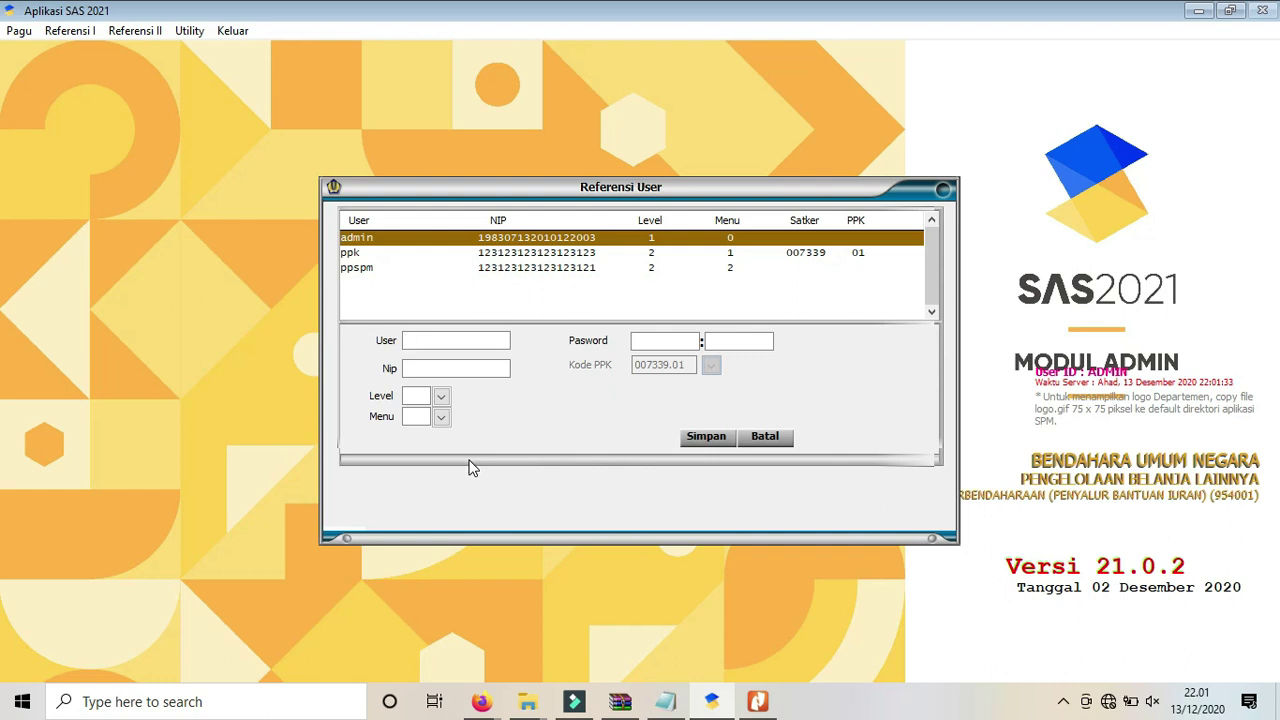
type("silab")
type("******")
type("******")
type("3123123123123123")
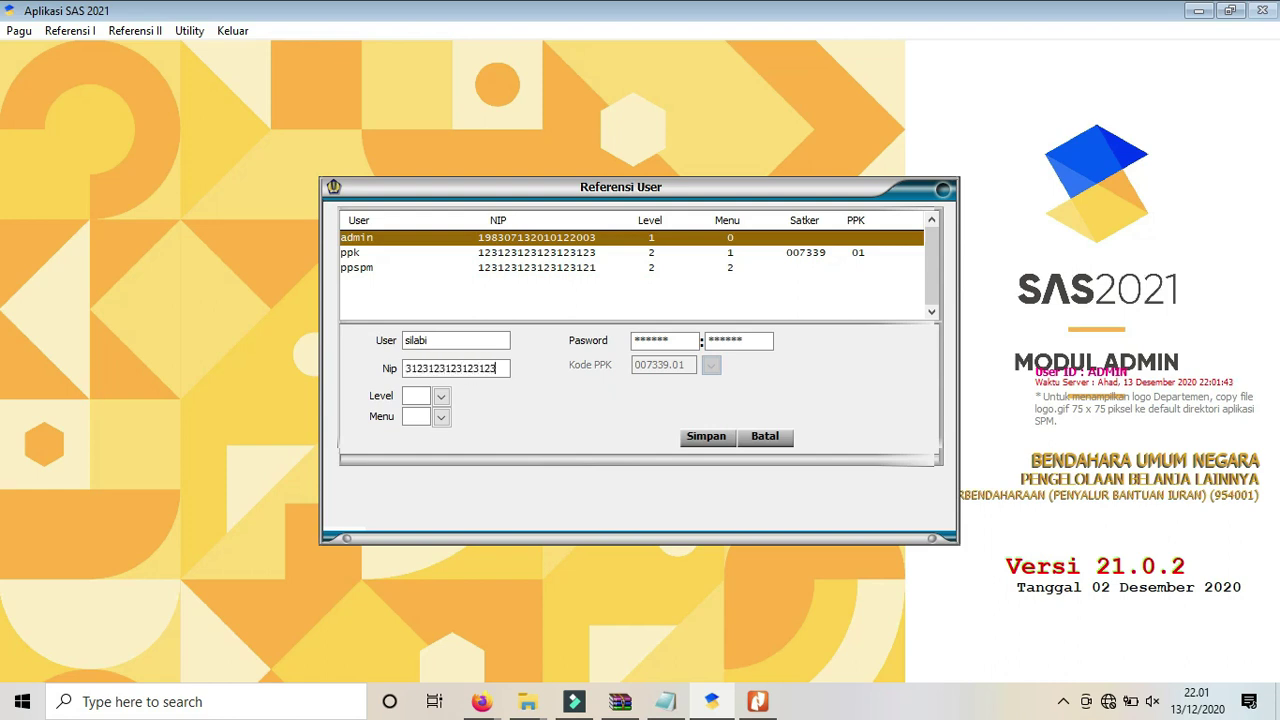
type("12")
key("Tab")
left_click(440, 400)
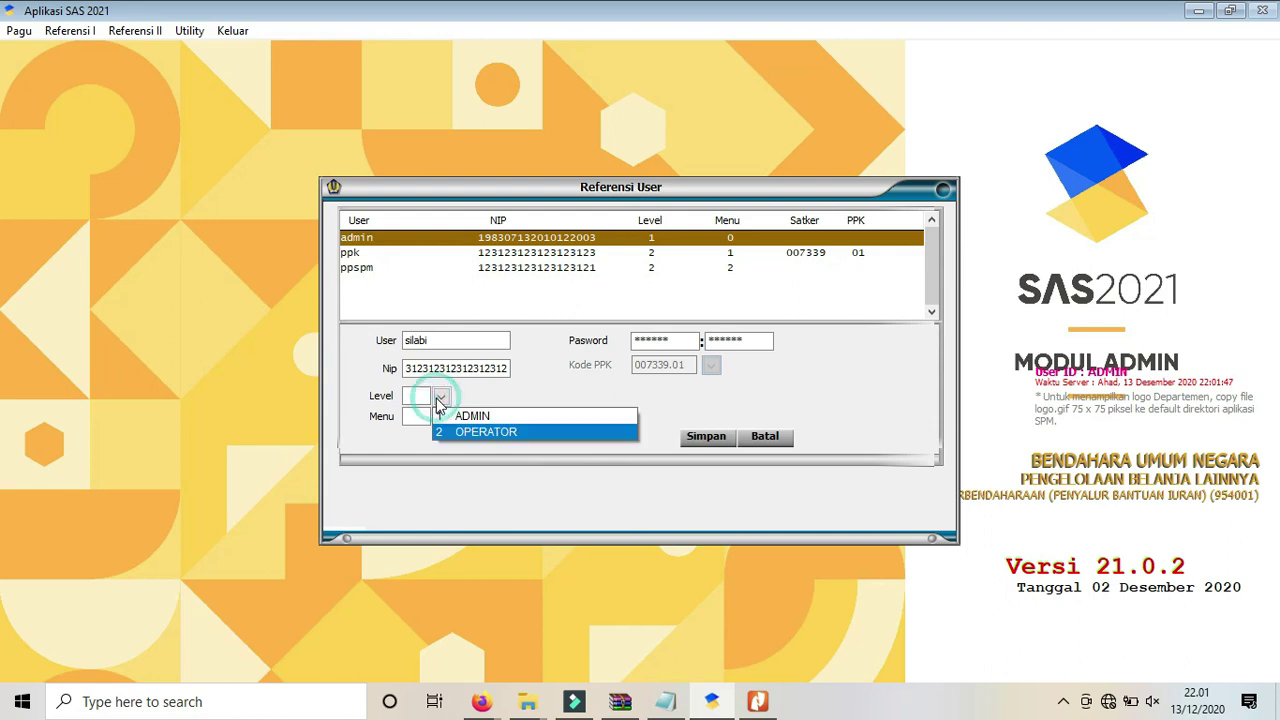
left_click(444, 429)
left_click(443, 424)
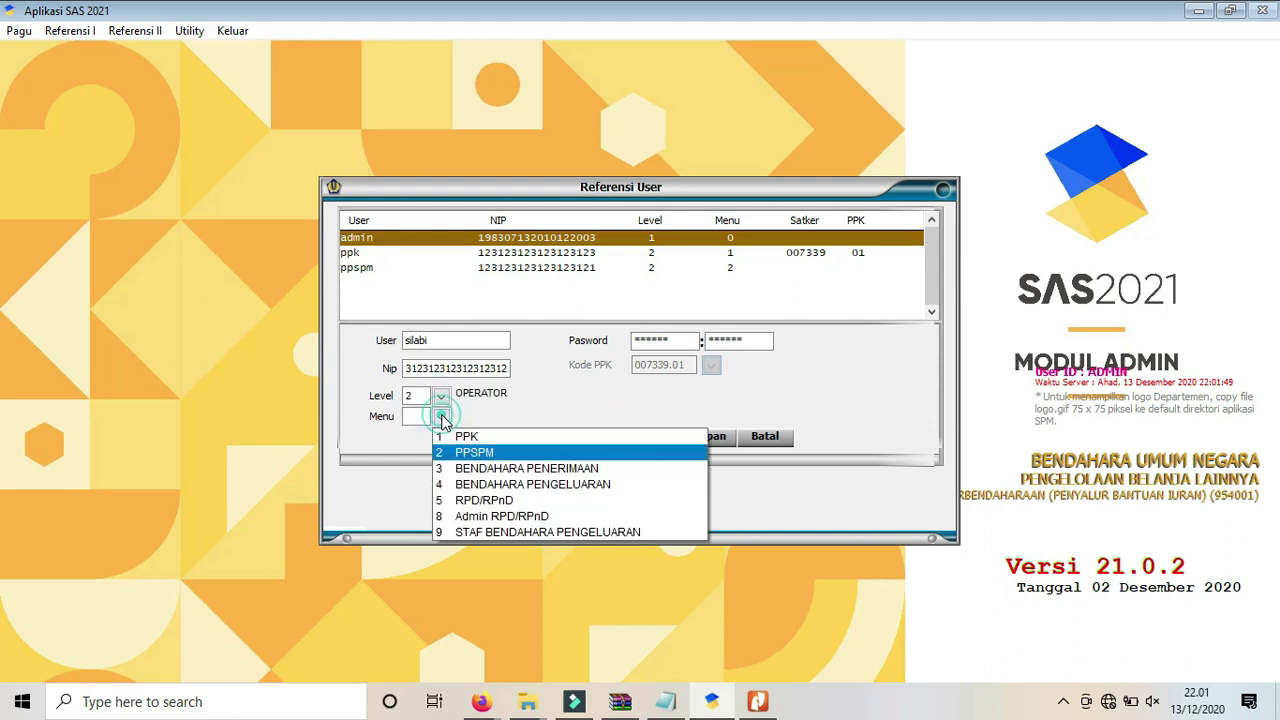
left_click(452, 484)
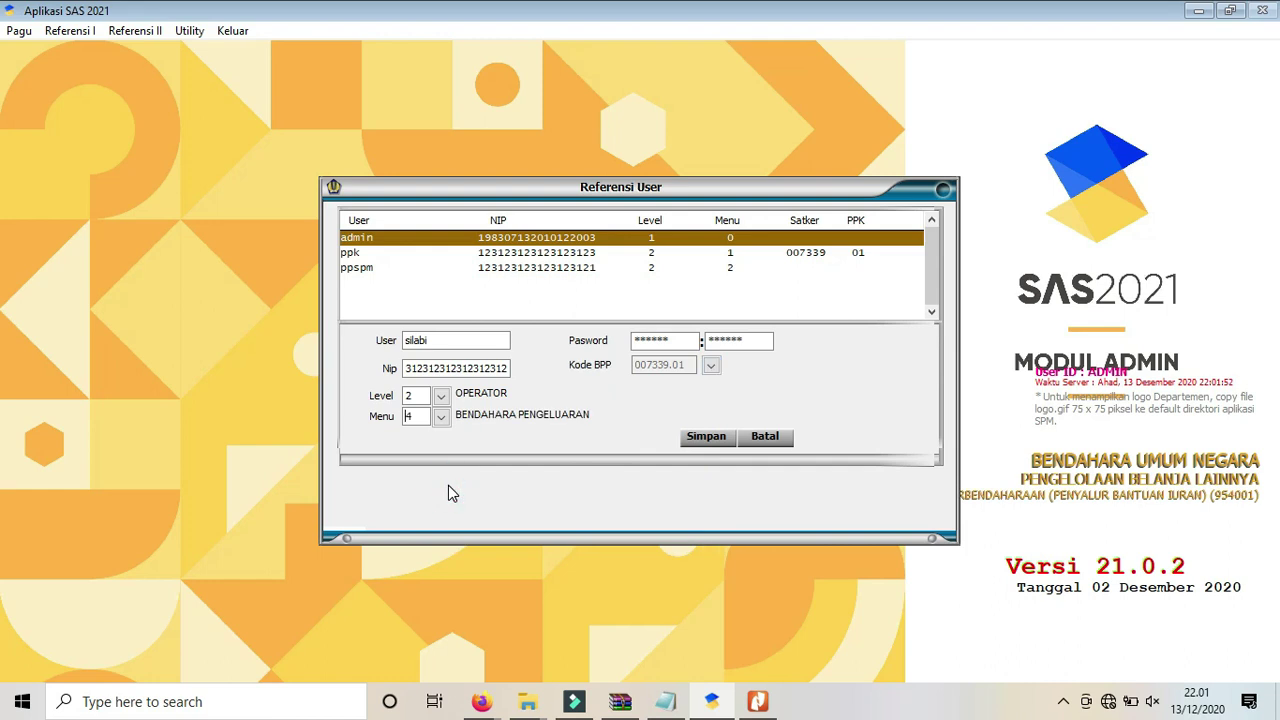
left_click(713, 366)
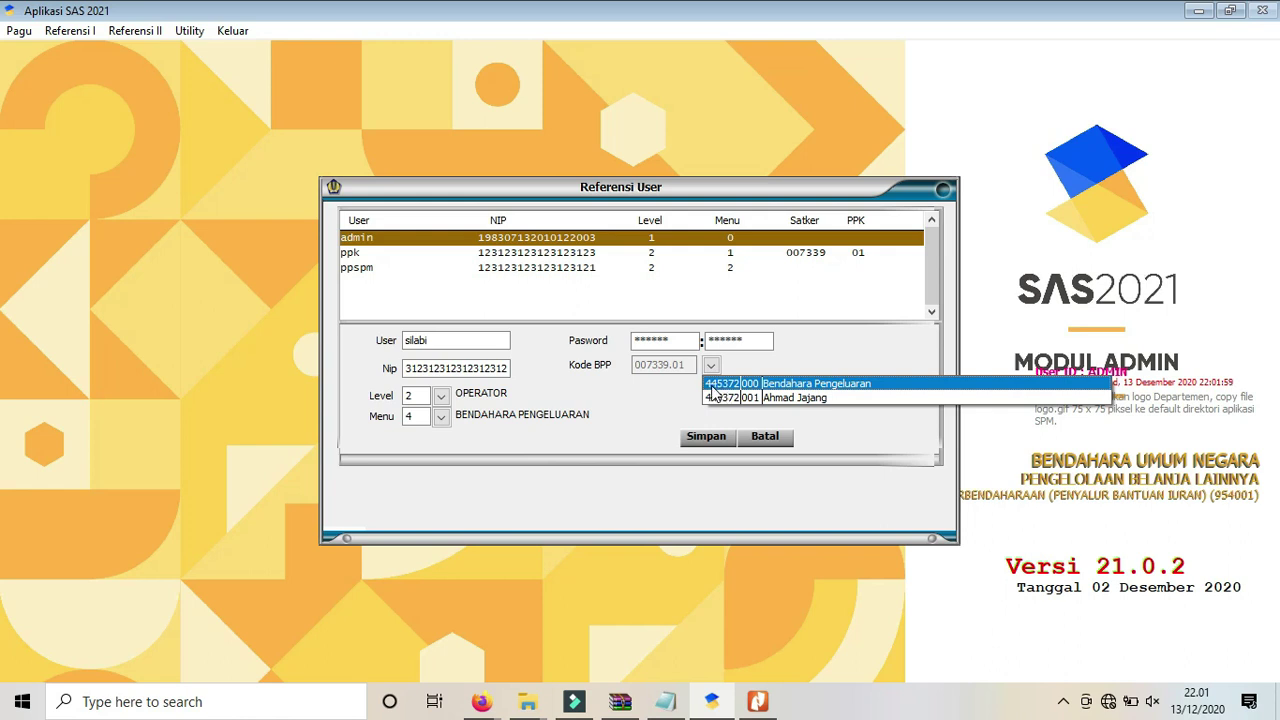
left_click(705, 384)
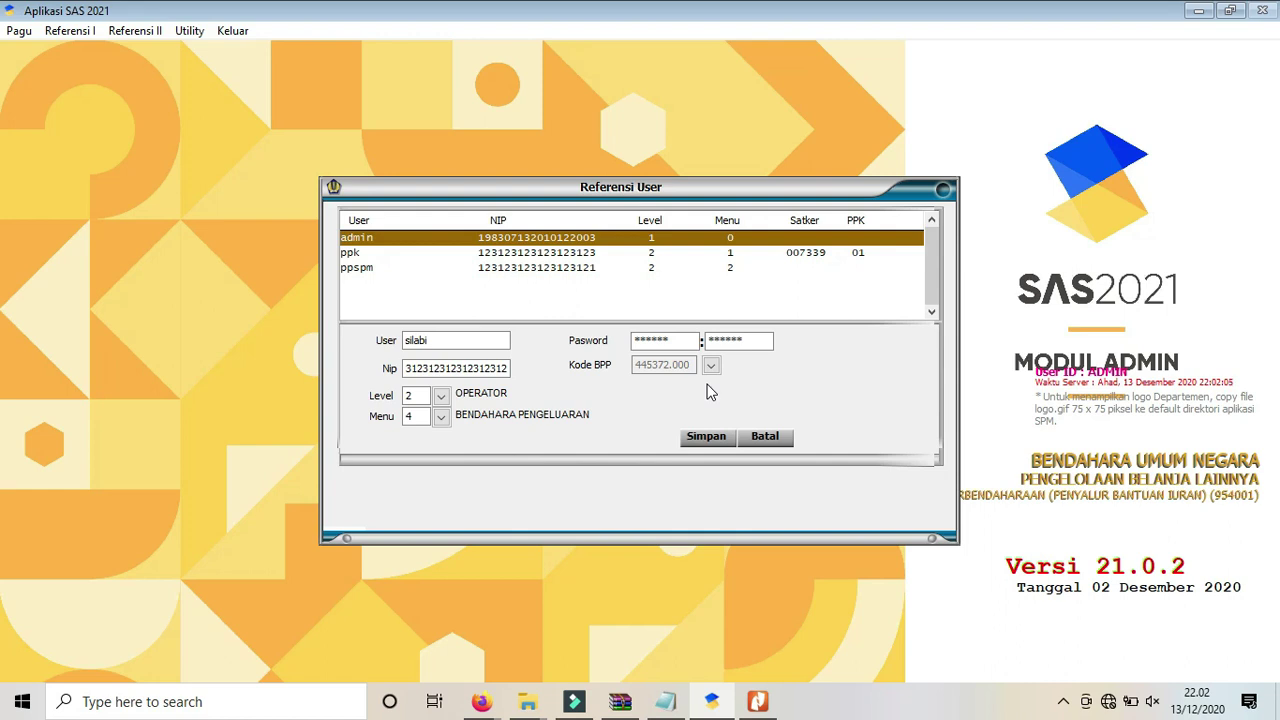
Discard the draft user, close the user list and open the BPP reference.
left_click(780, 441)
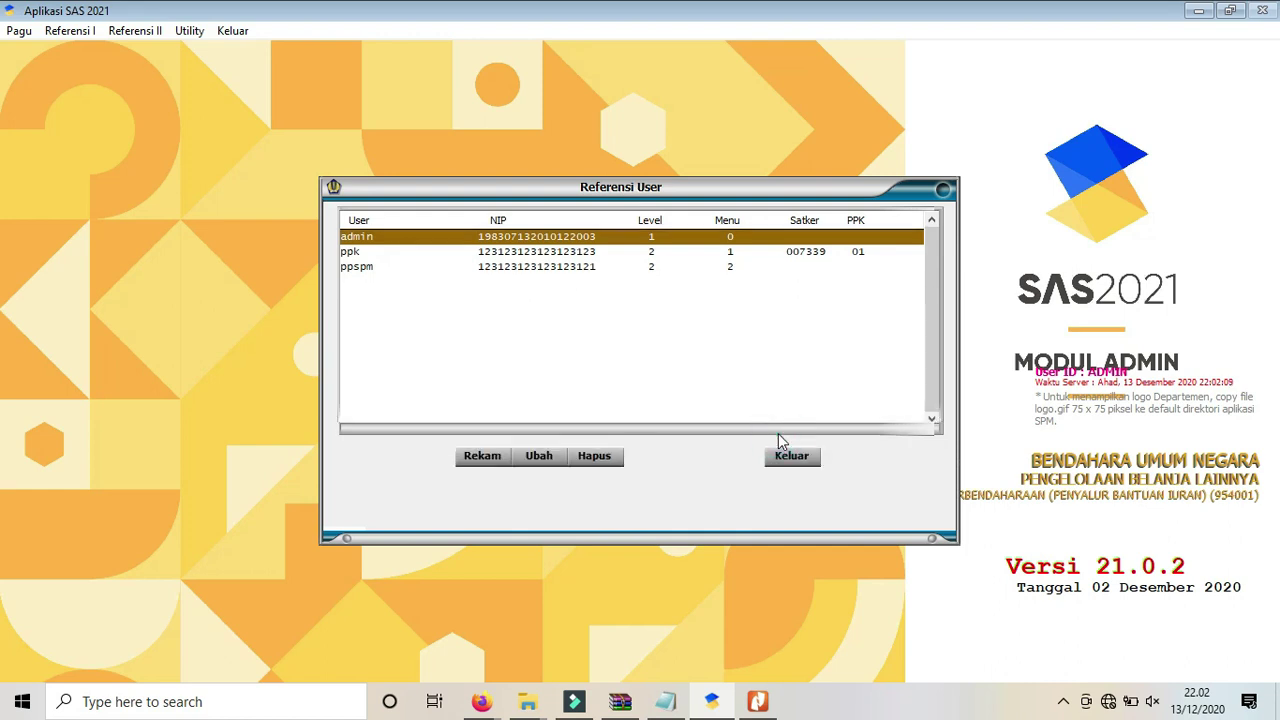
left_click(790, 456)
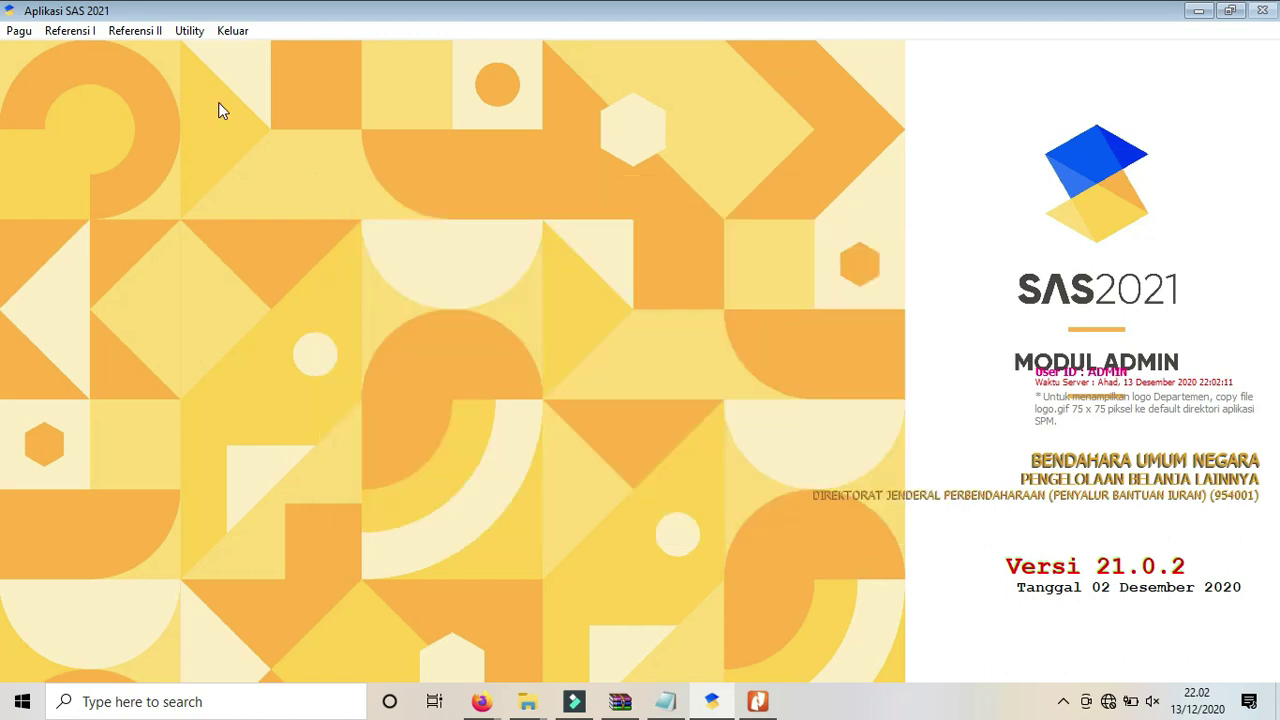
left_click(84, 34)
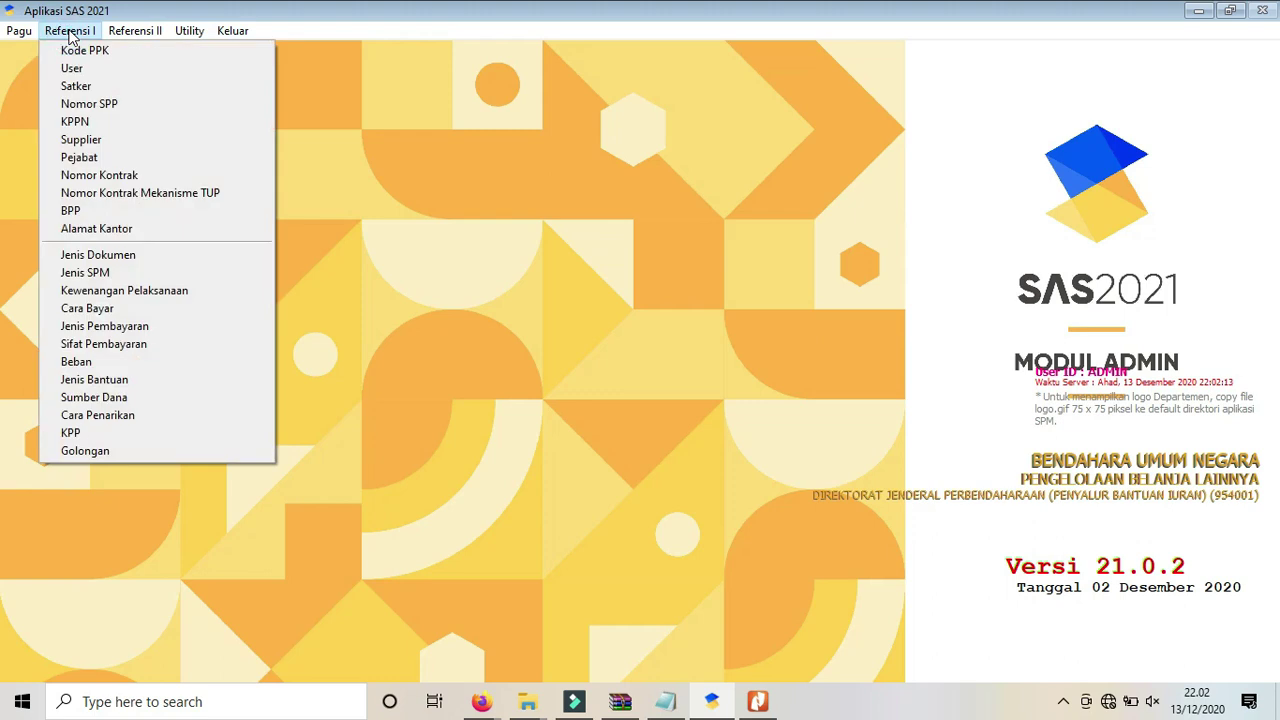
left_click(76, 211)
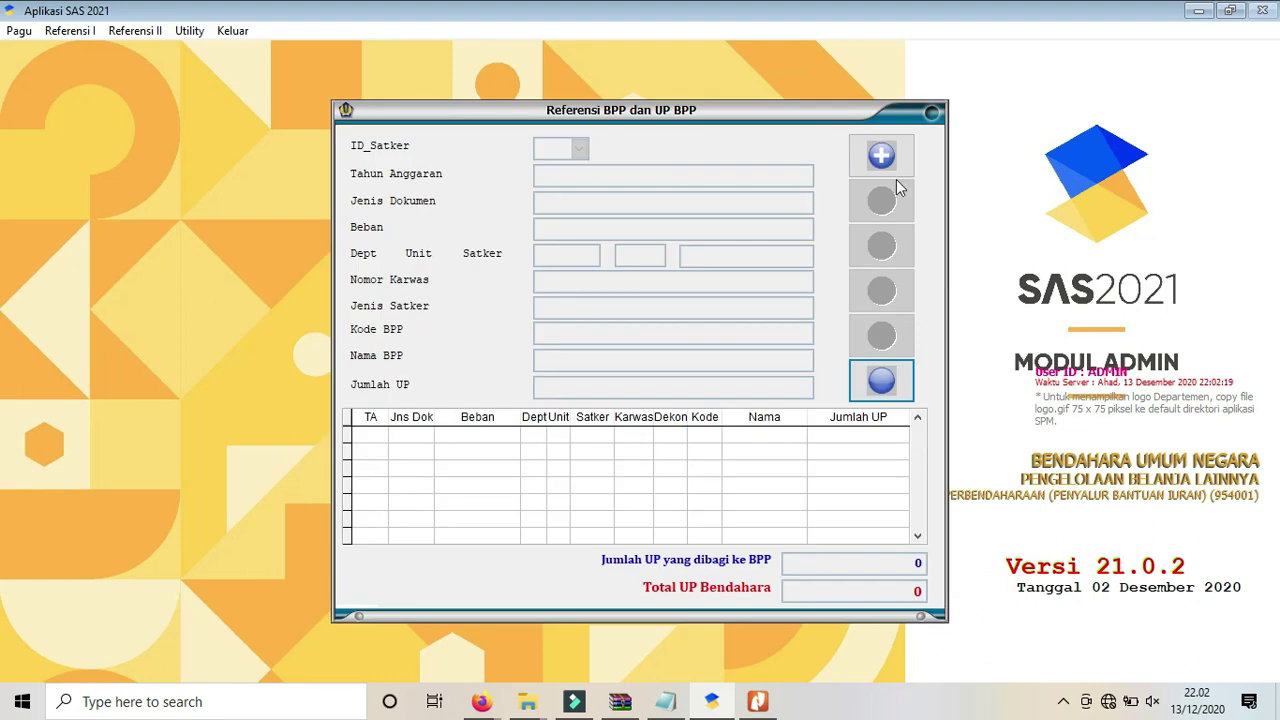
Record a new BPP with code 001 and name BPP; saving fails as a duplicate.
left_click(884, 160)
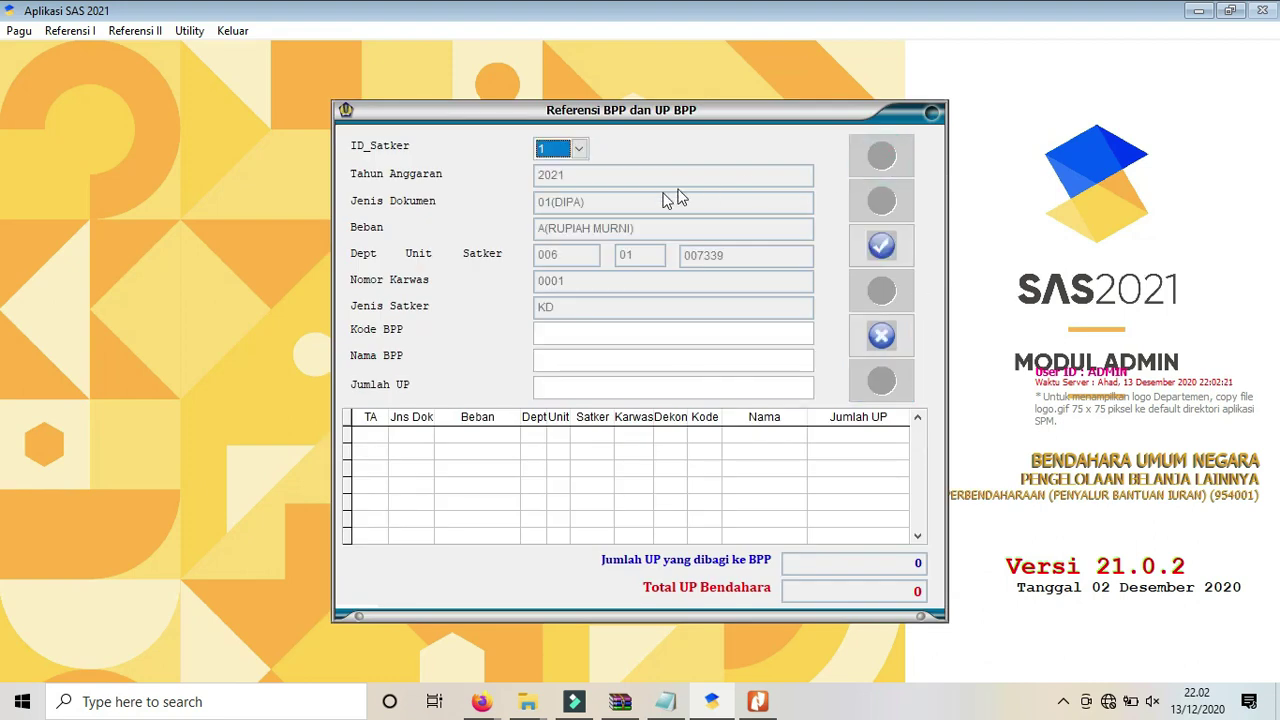
left_click(577, 331)
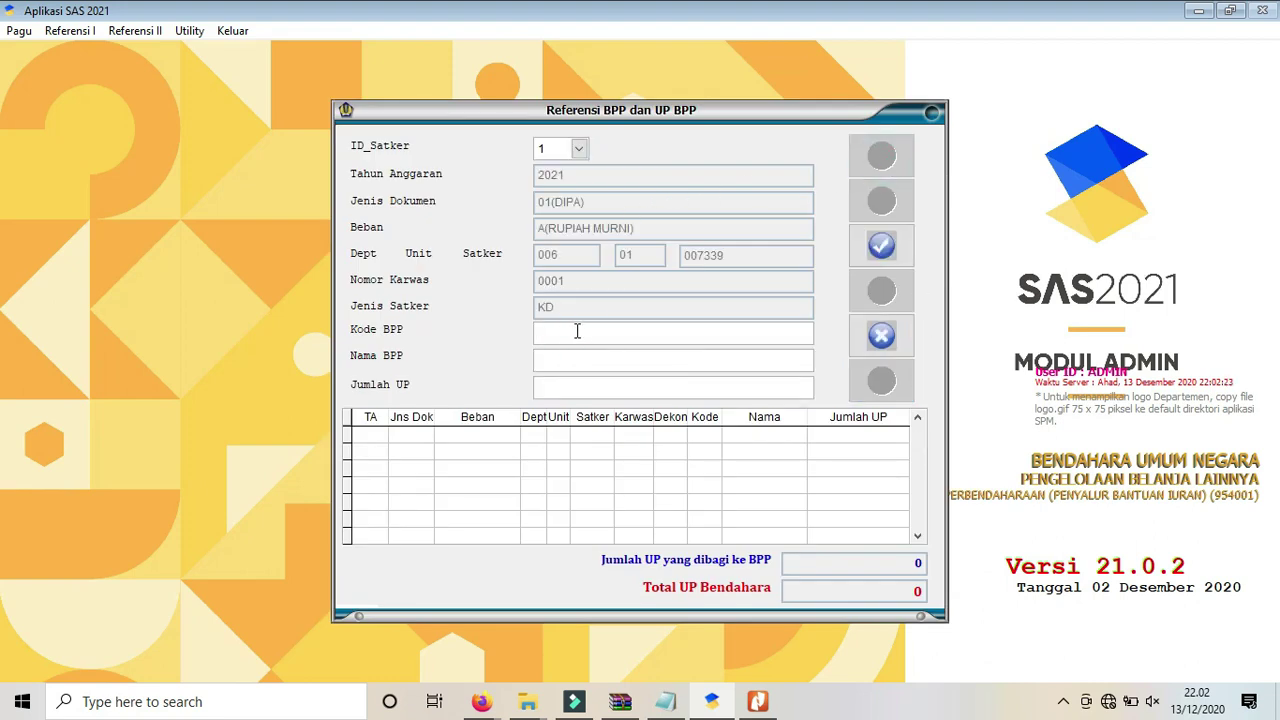
type("000")
key("Return")
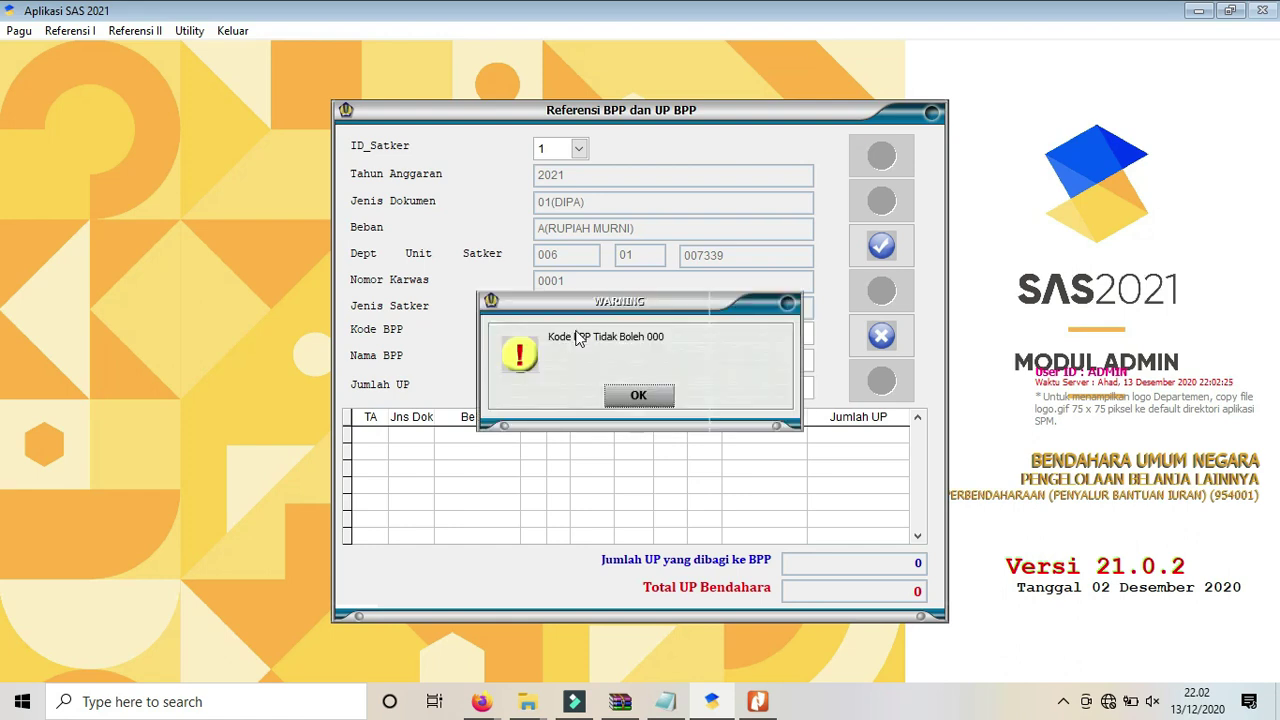
left_click(638, 395)
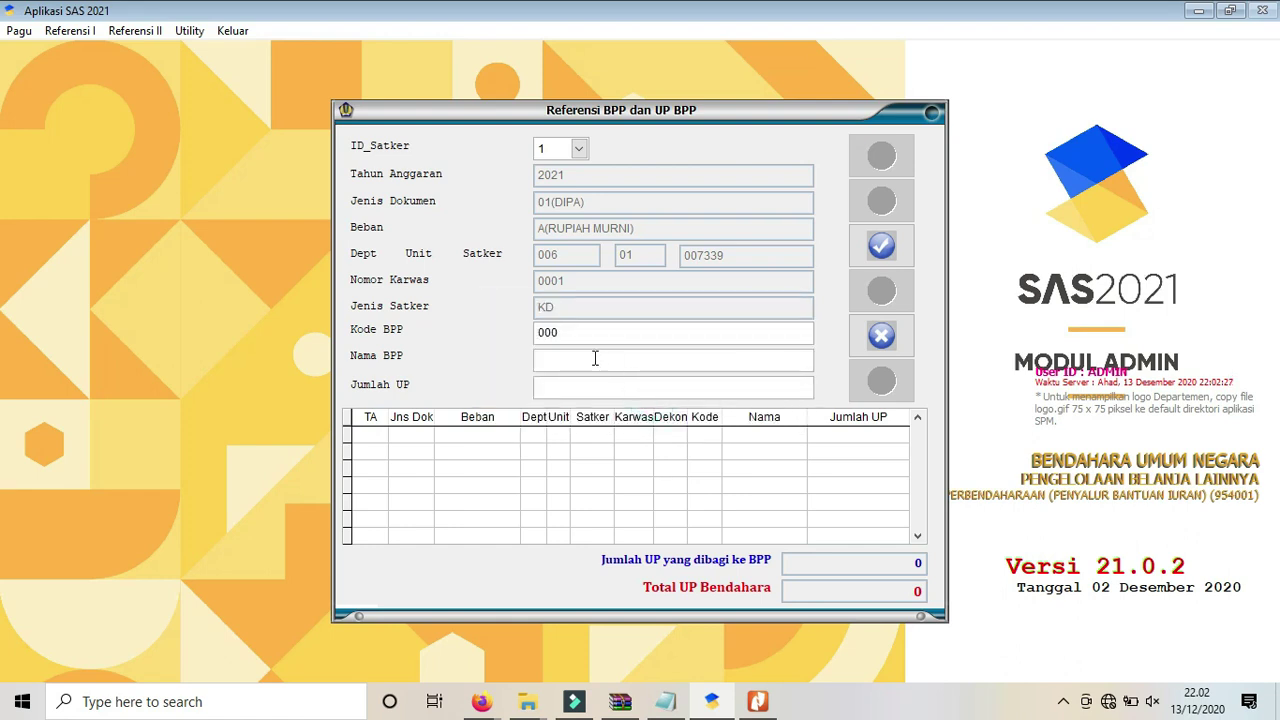
key("BackSpace")
type("1")
key("Return")
type("BPP")
key("Return")
left_click(883, 248)
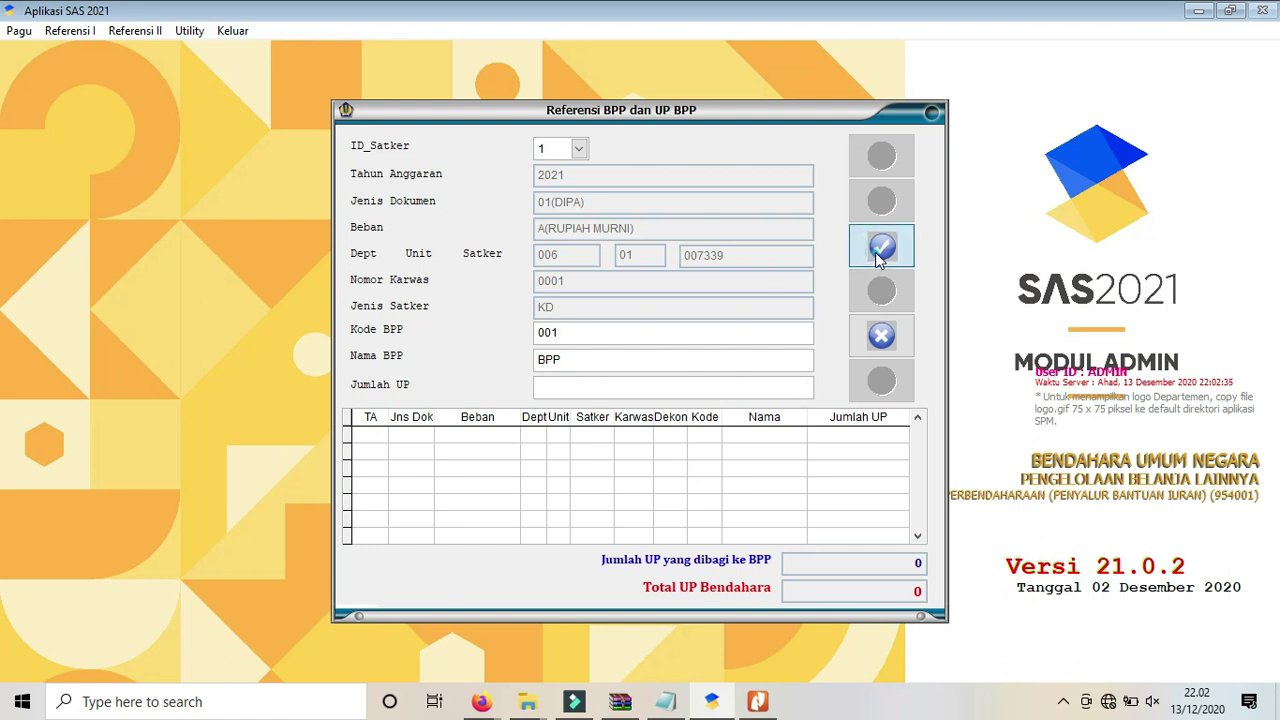
left_click(654, 415)
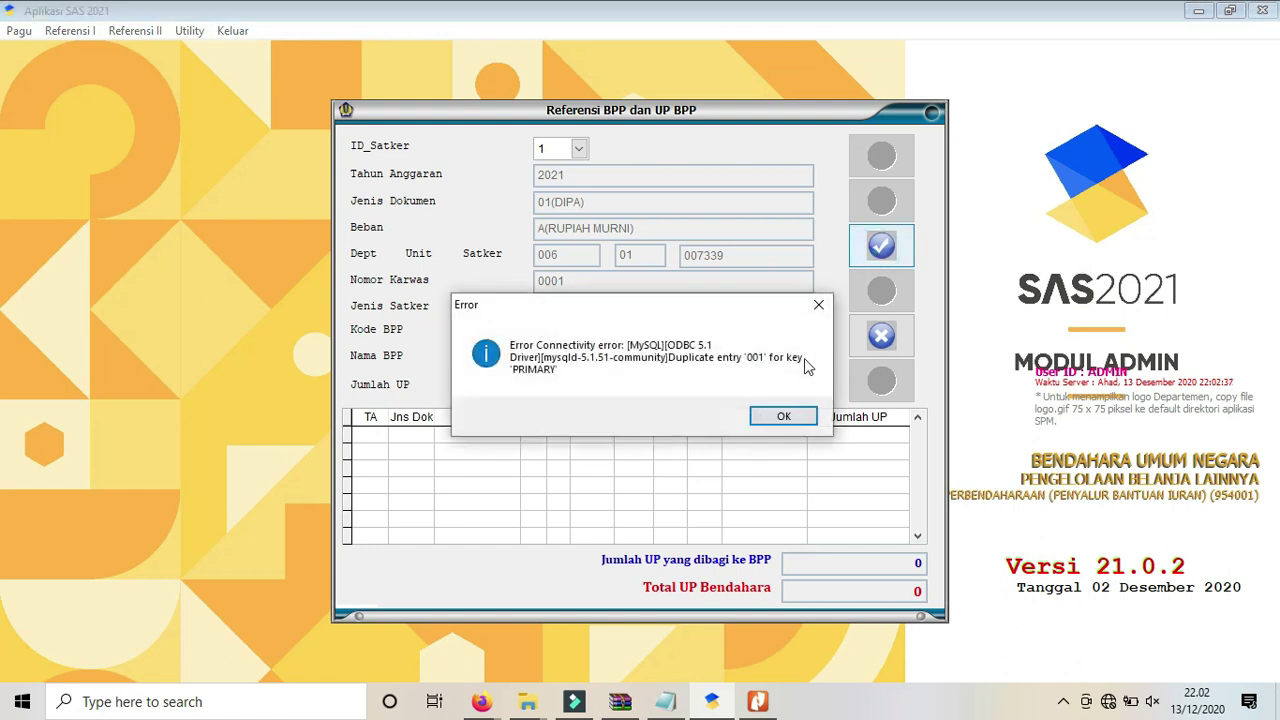
left_click(780, 417)
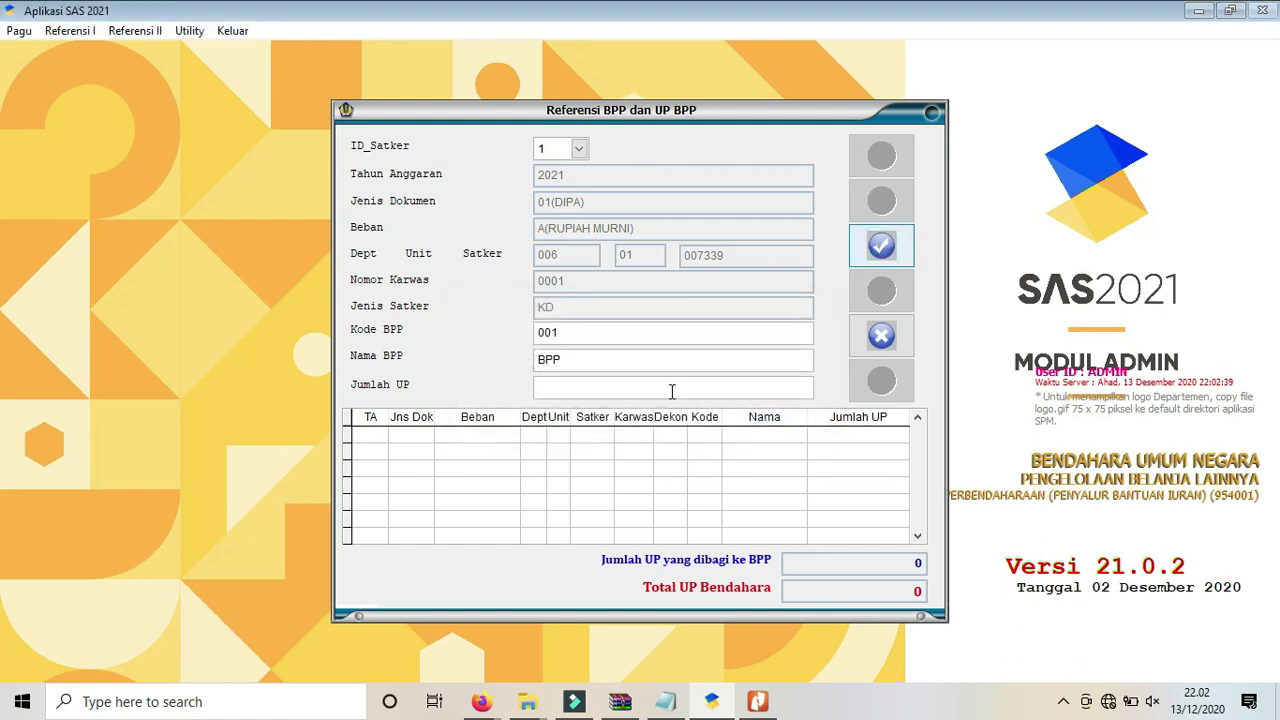
Add Jumlah UP 20.000.000 and retry, then cancel the rejected BPP record and close the window.
left_click(593, 389)
type("200.00")
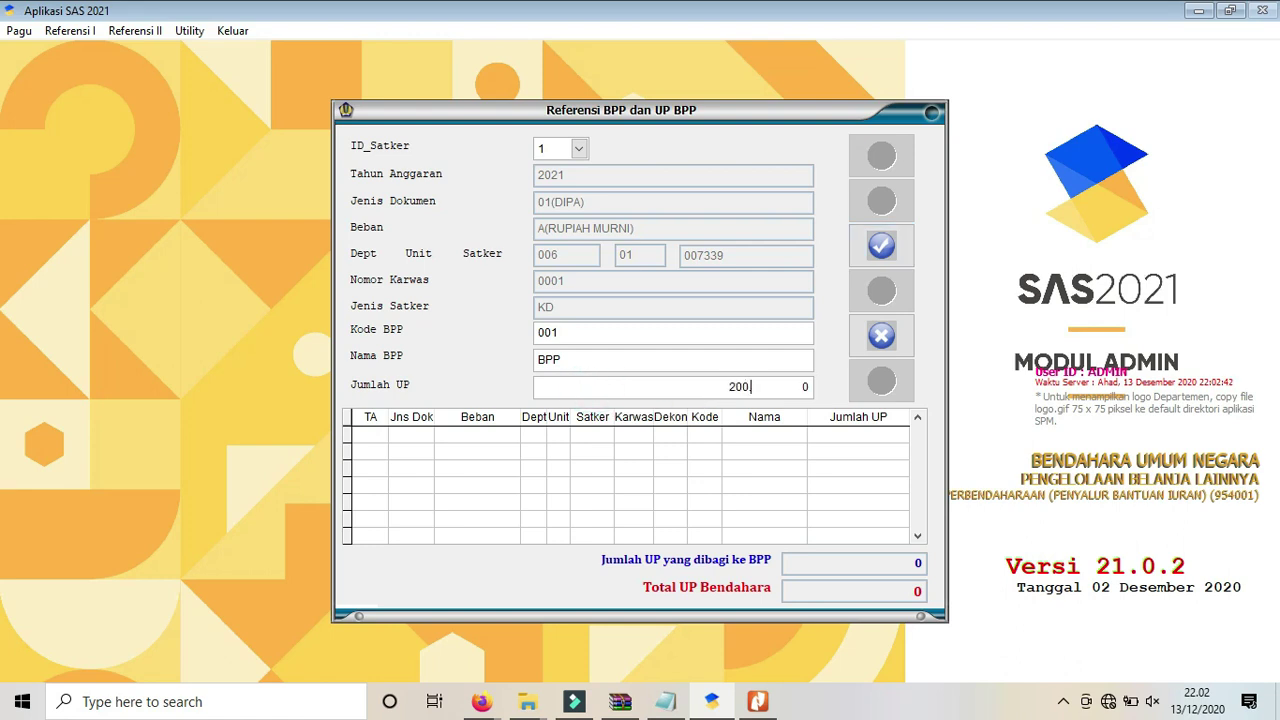
type("00")
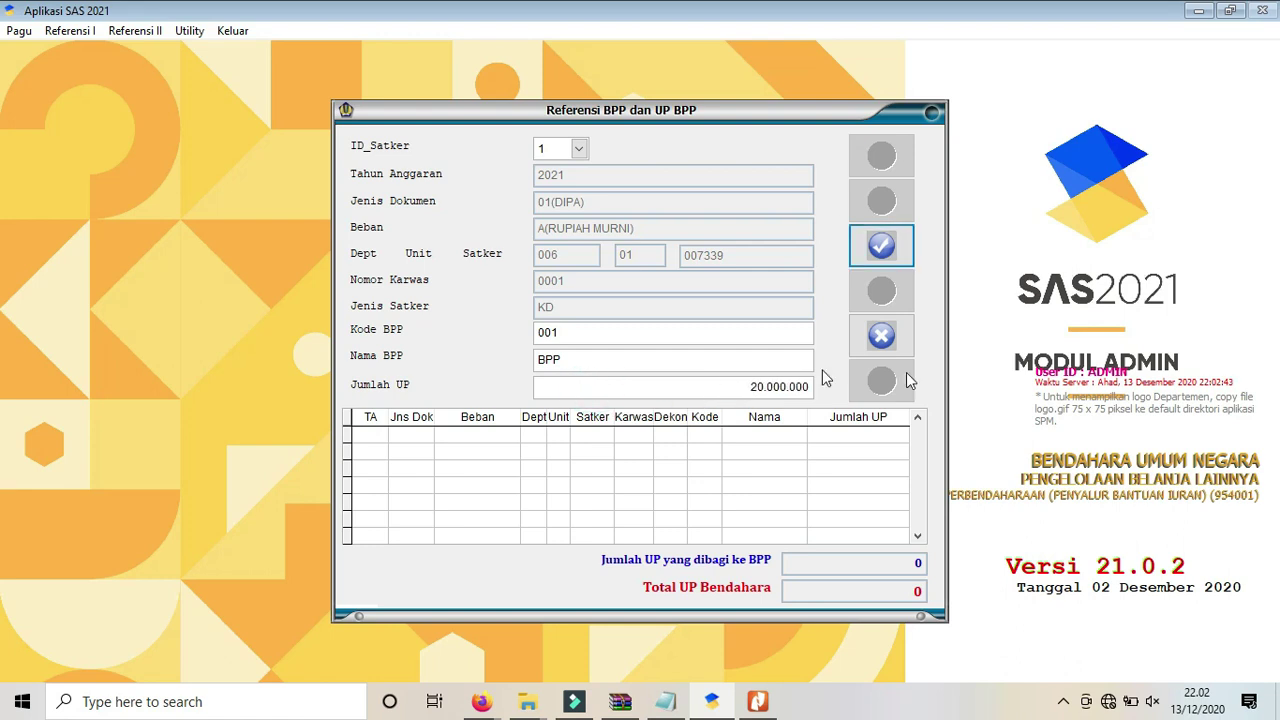
left_click(897, 246)
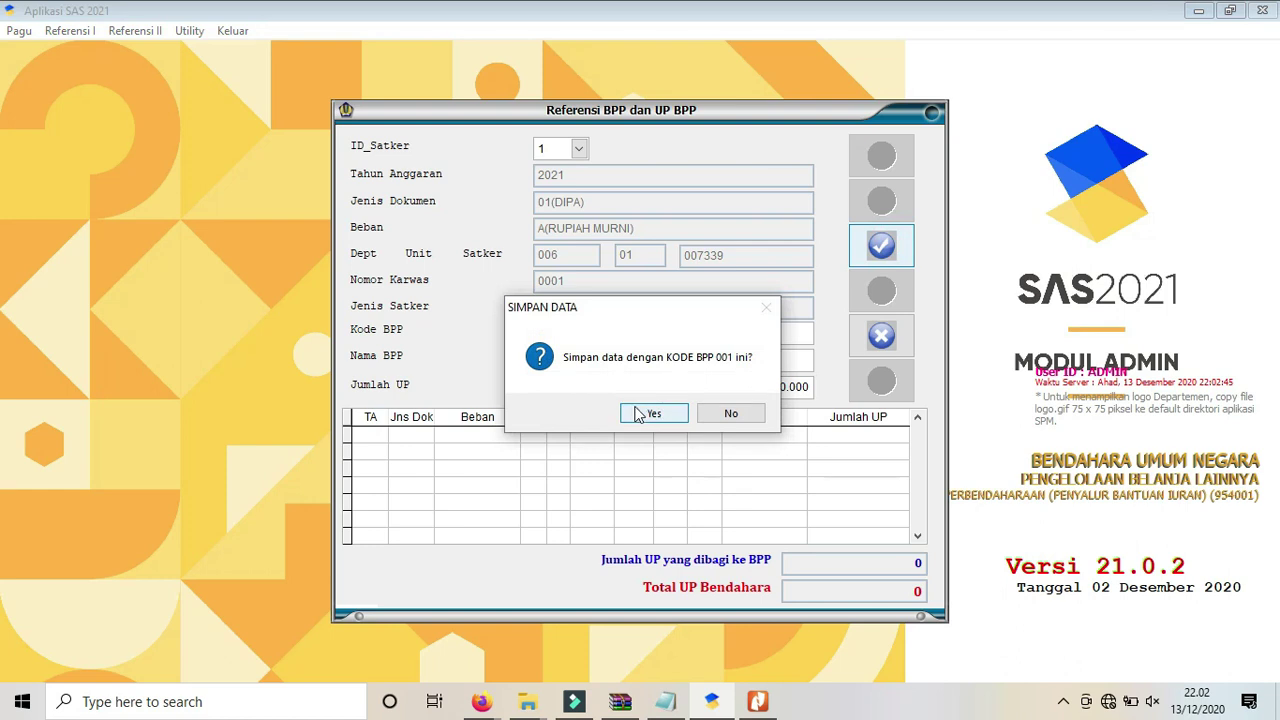
left_click(637, 415)
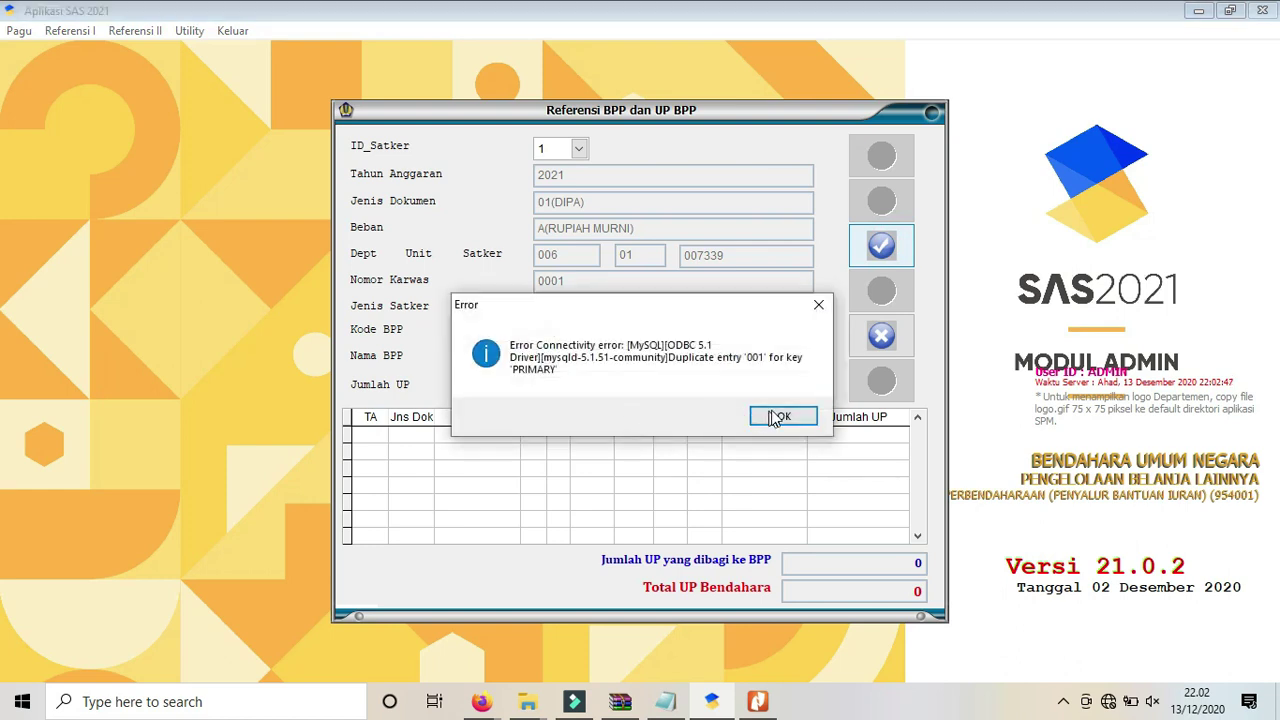
left_click(779, 417)
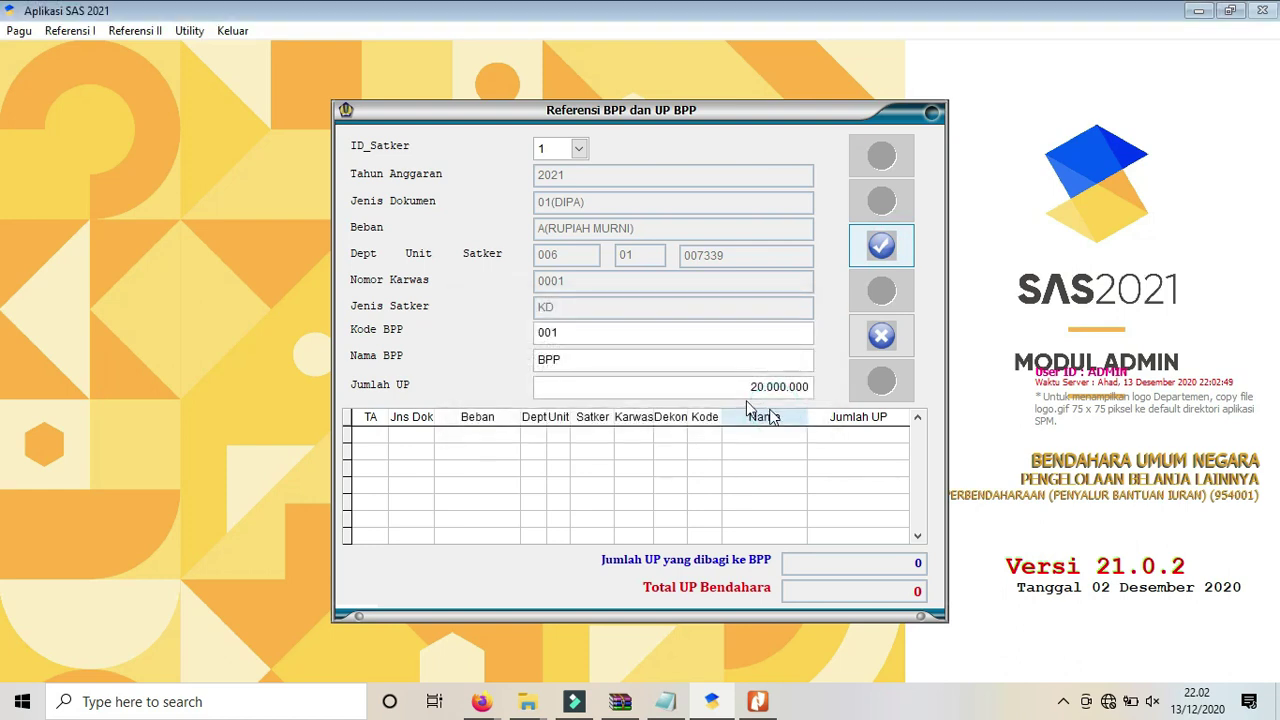
left_click(621, 336)
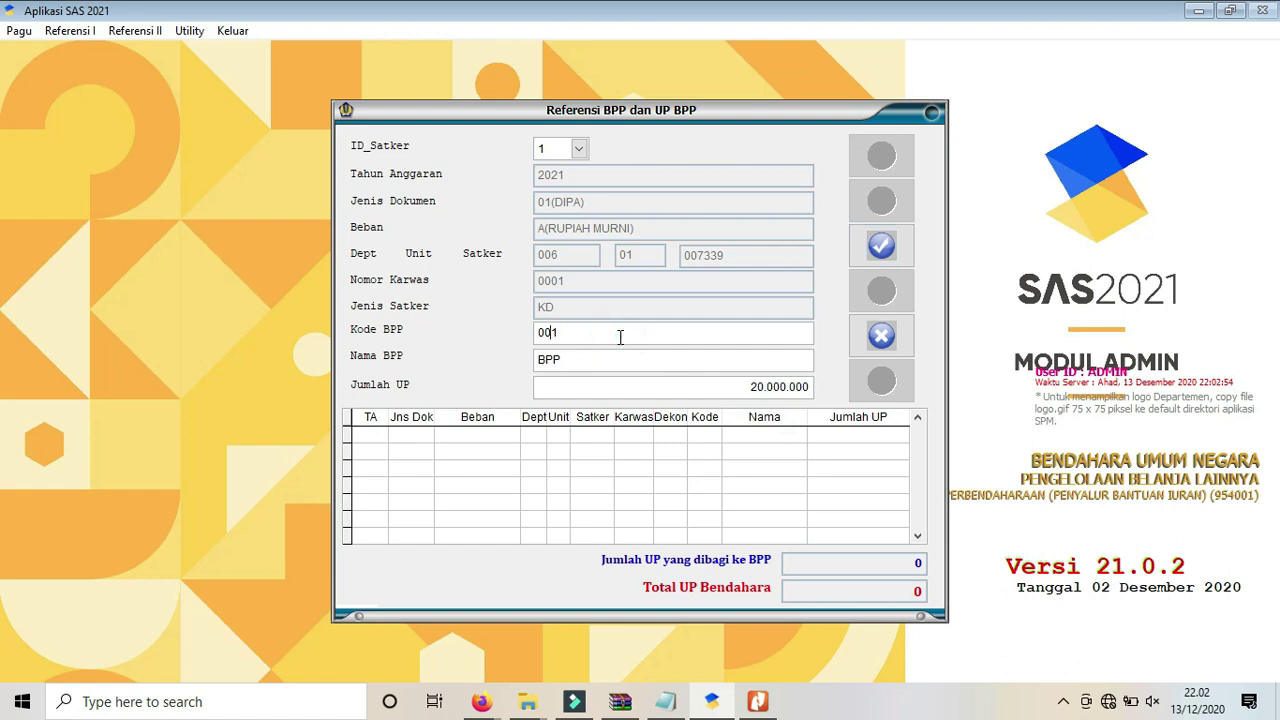
left_click(872, 337)
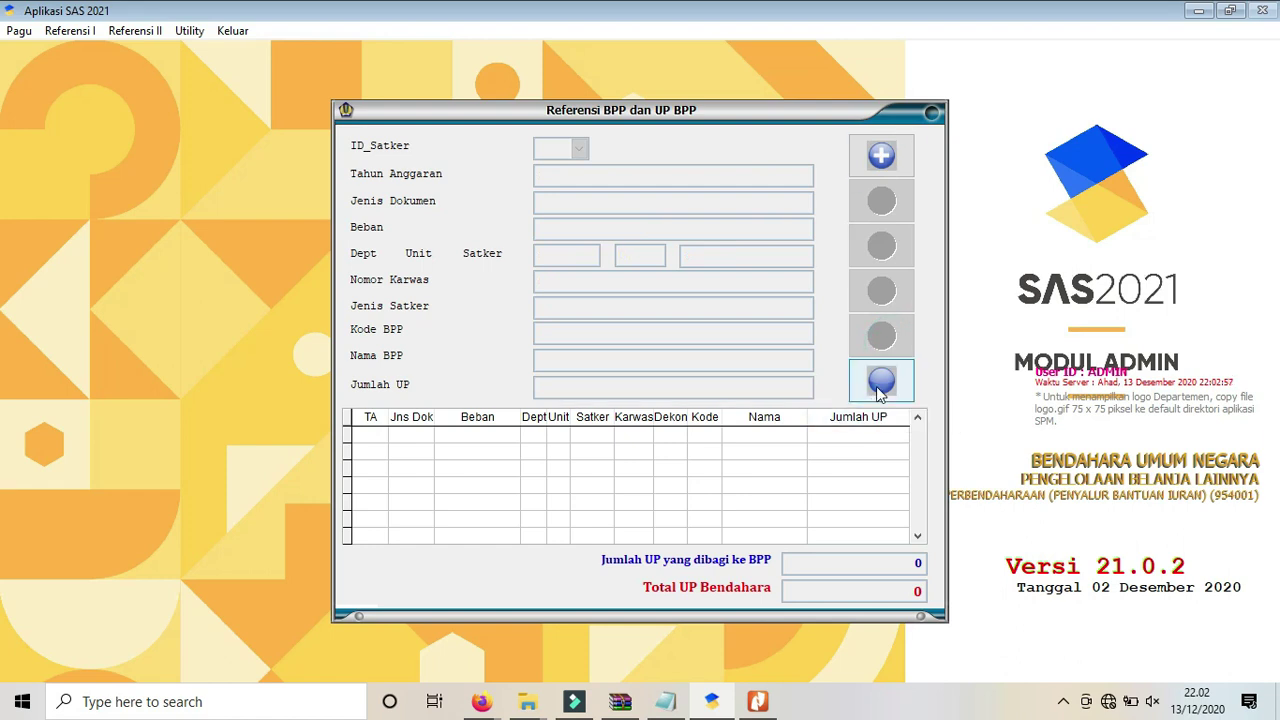
left_click(879, 389)
left_click(75, 31)
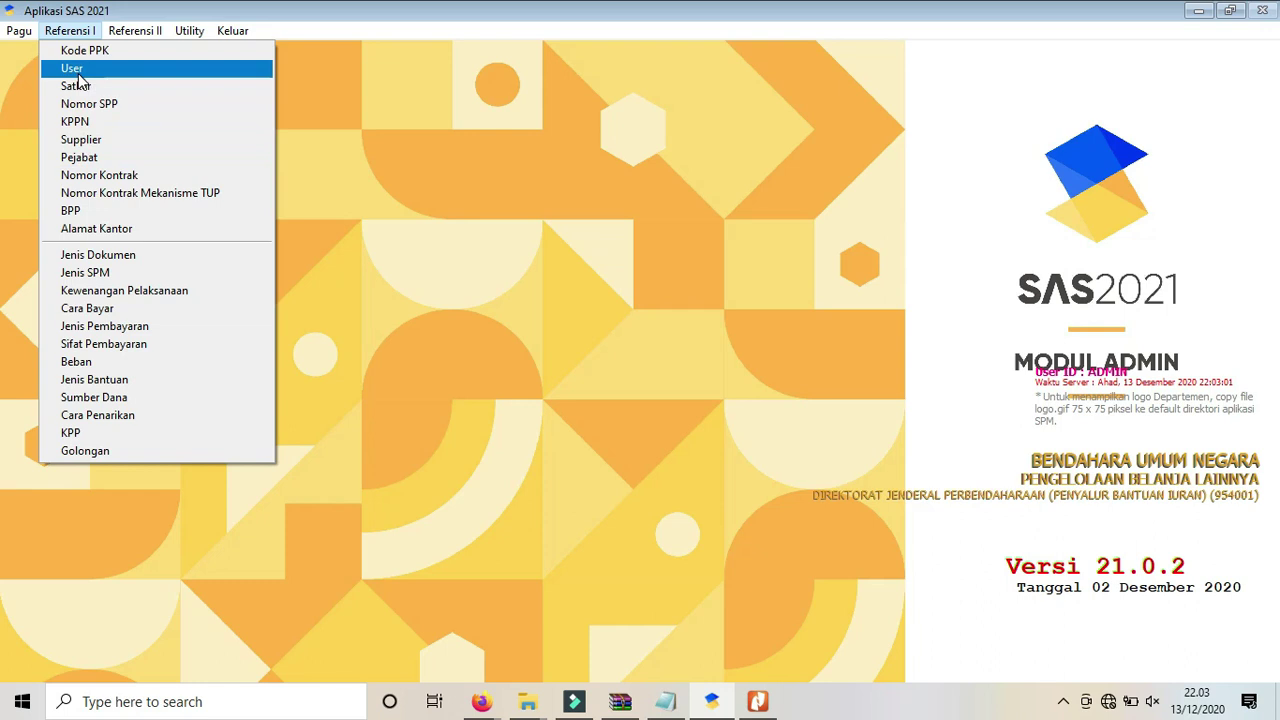
Start a new user silabi with password and NIP, dismissing the invalid level 3 error.
left_click(70, 68)
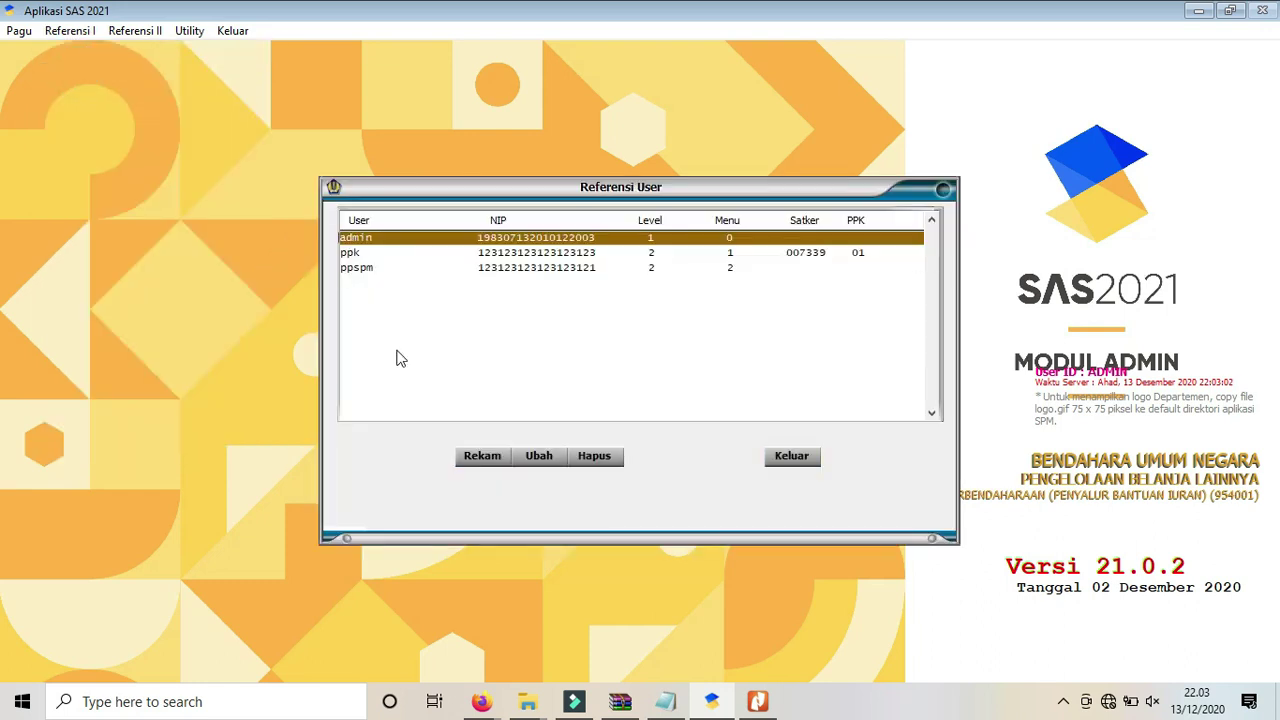
left_click(478, 456)
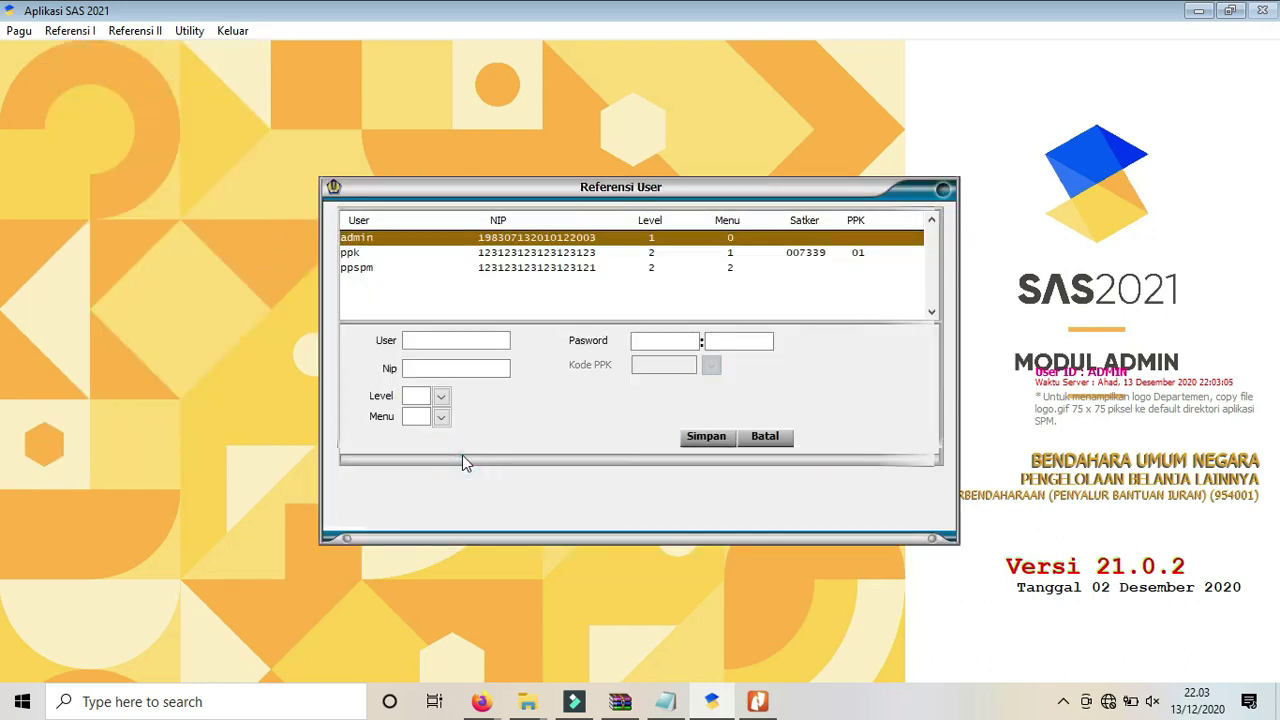
type("sllabisilabi")
key("Tab")
type("silabi")
type("32123123123123121")
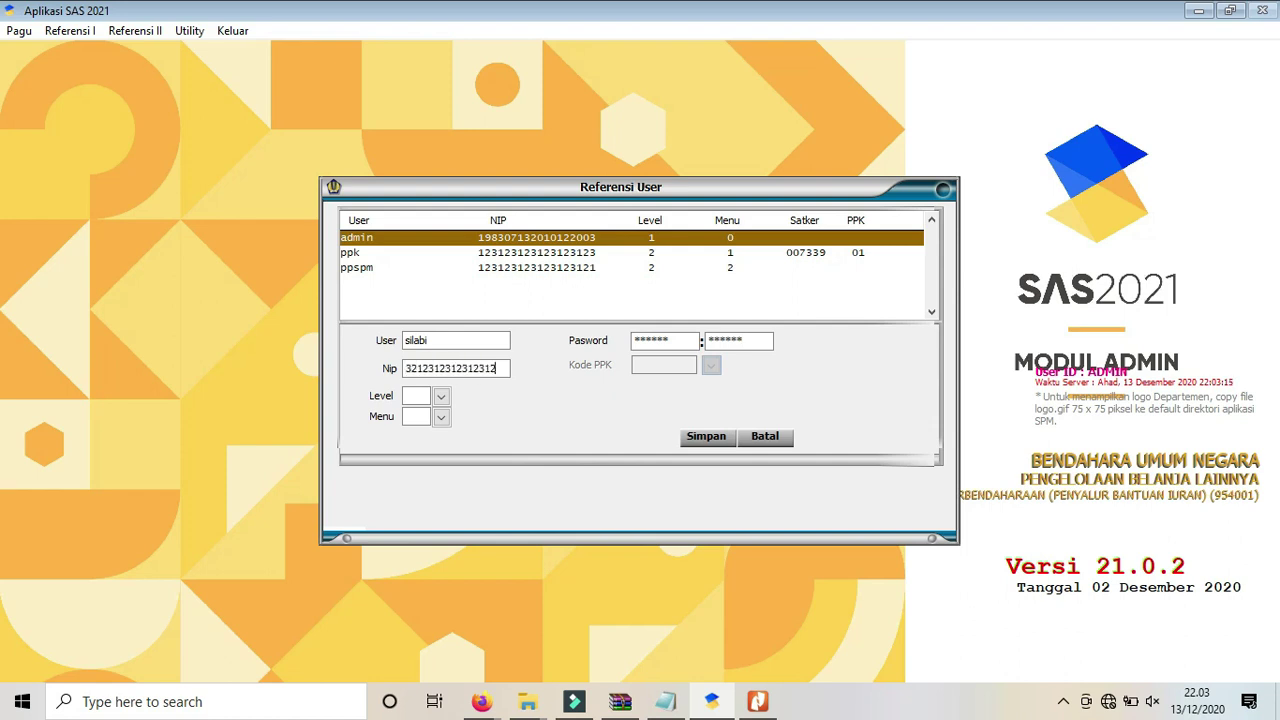
key("Tab")
type("3")
key("Tab")
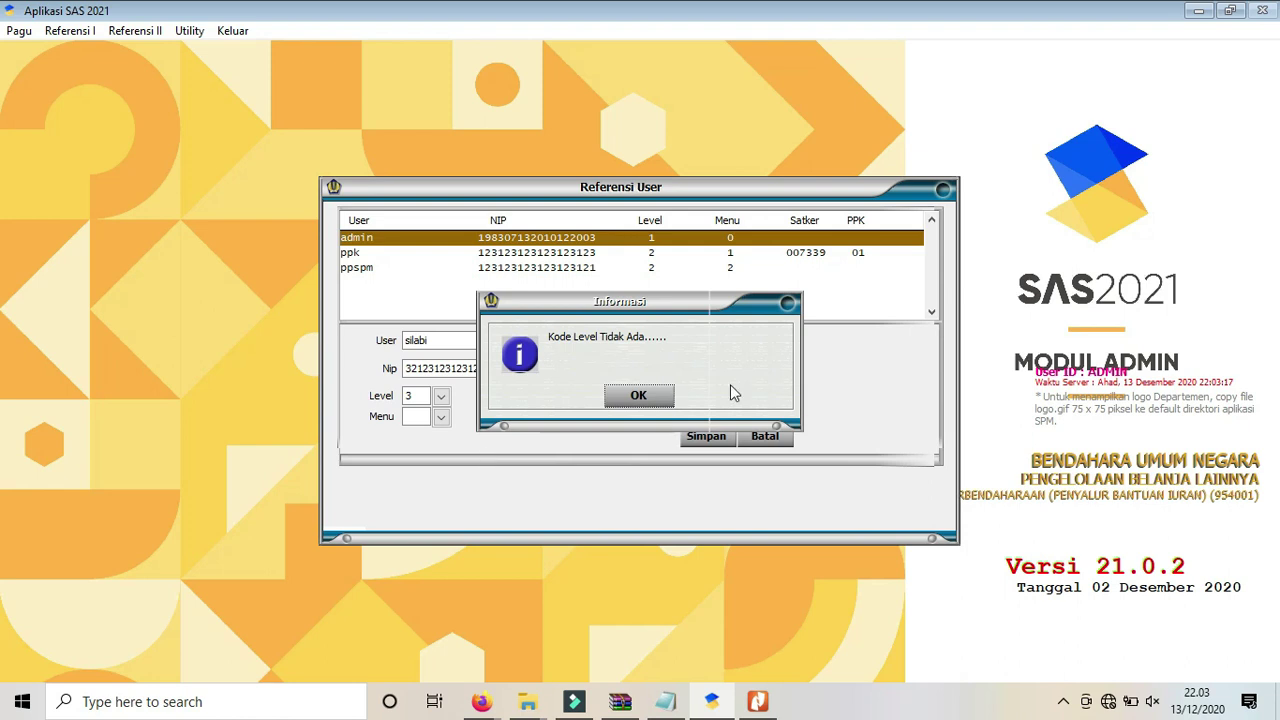
left_click(659, 394)
Set level OPERATOR, BENDAHARA PENGELUARAN role and BPP 007339.000, save the user and close the list.
left_click(441, 416)
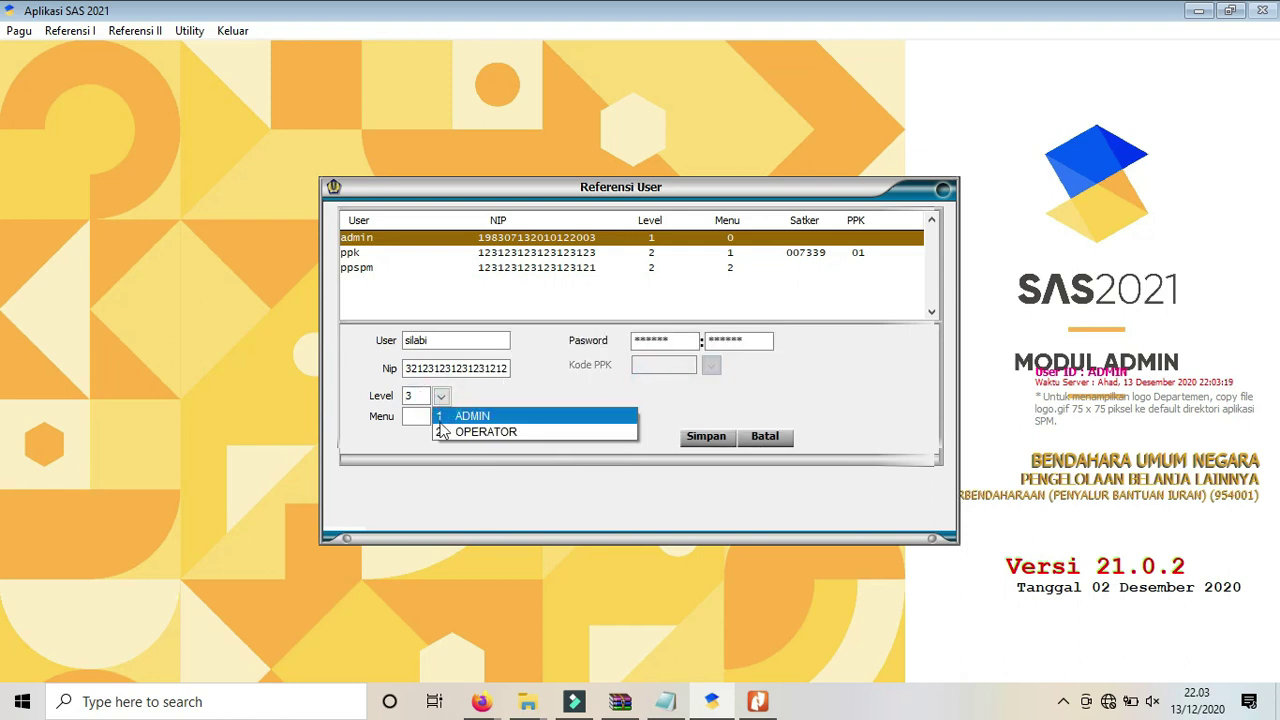
left_click(441, 433)
left_click(440, 416)
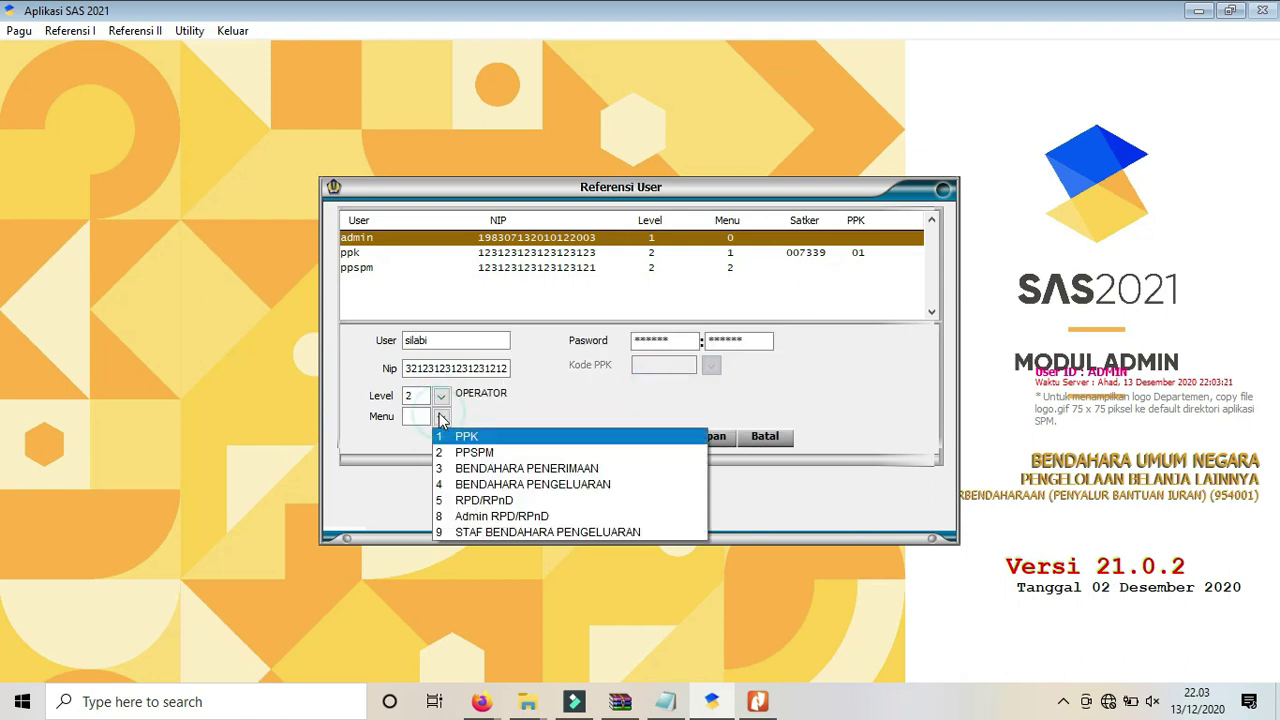
left_click(447, 483)
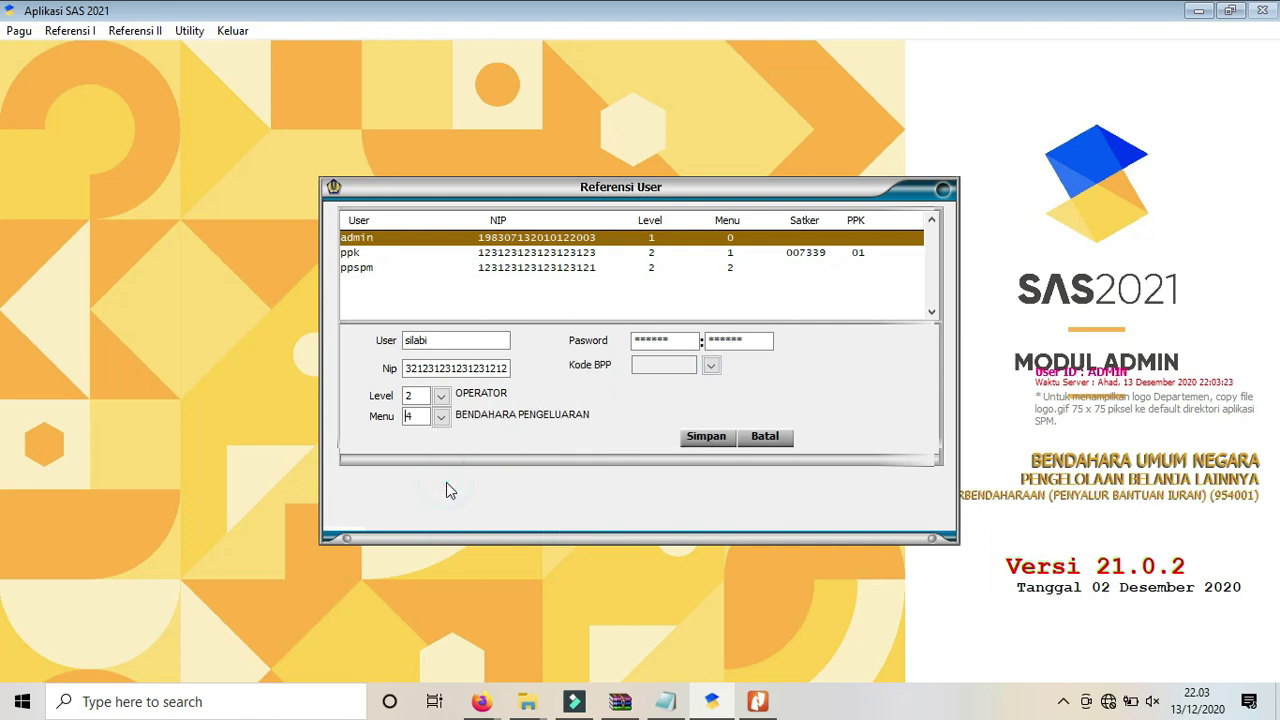
left_click(709, 369)
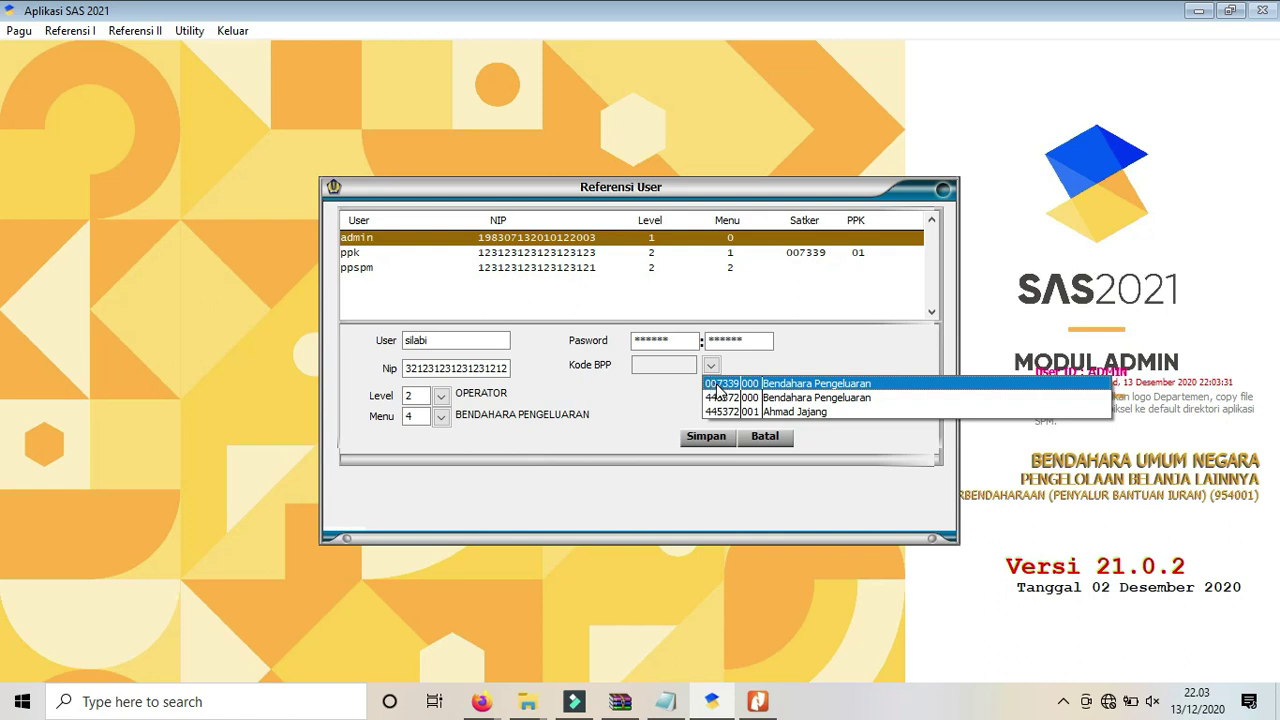
left_click(717, 388)
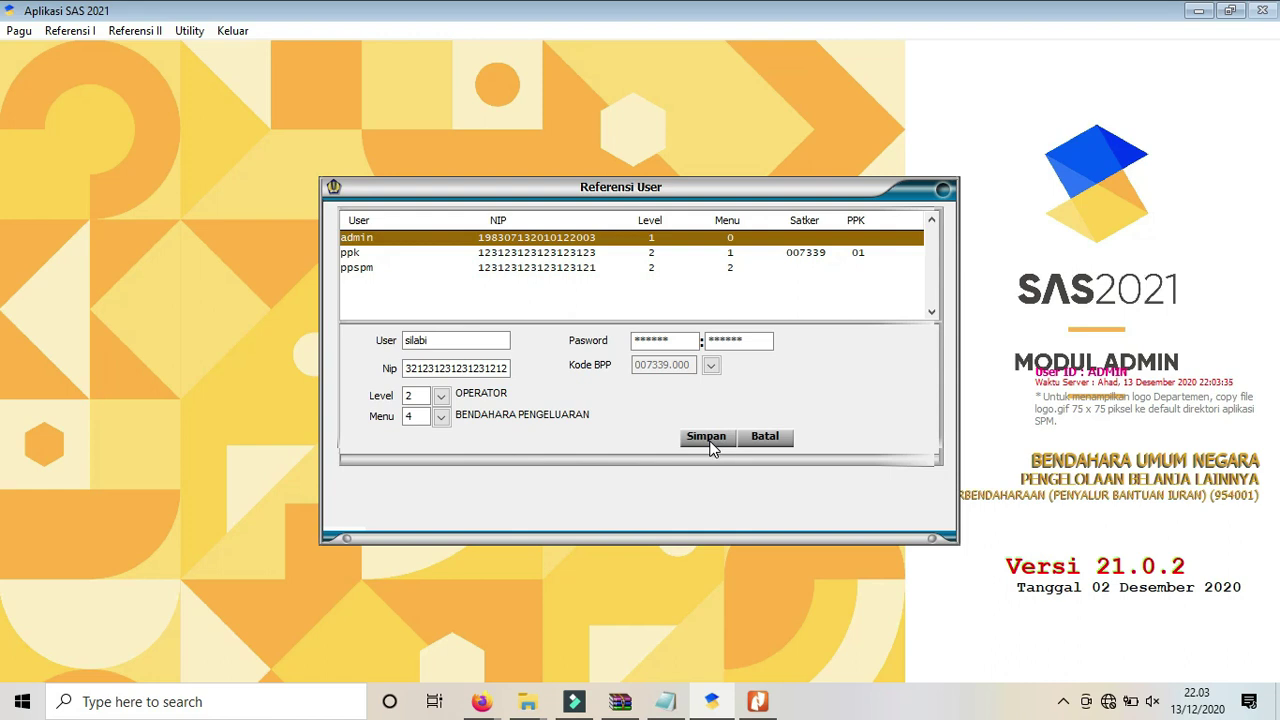
left_click(708, 440)
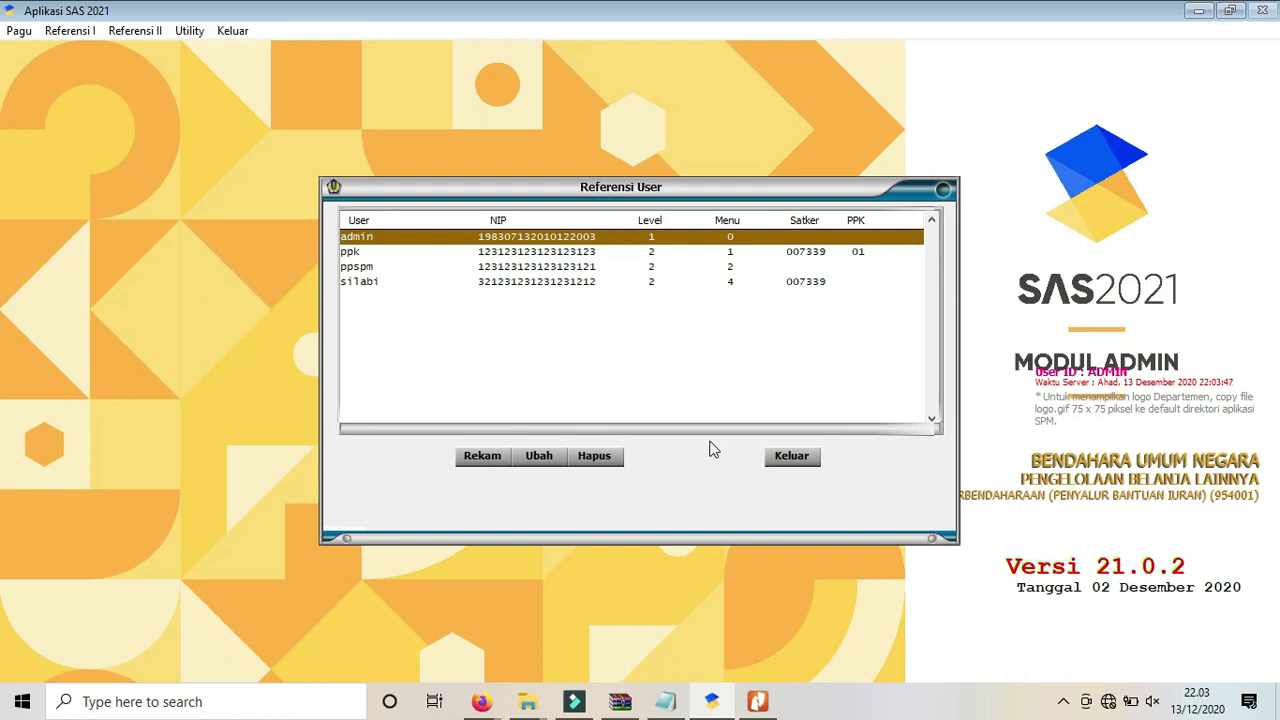
left_click(793, 462)
left_click(666, 700)
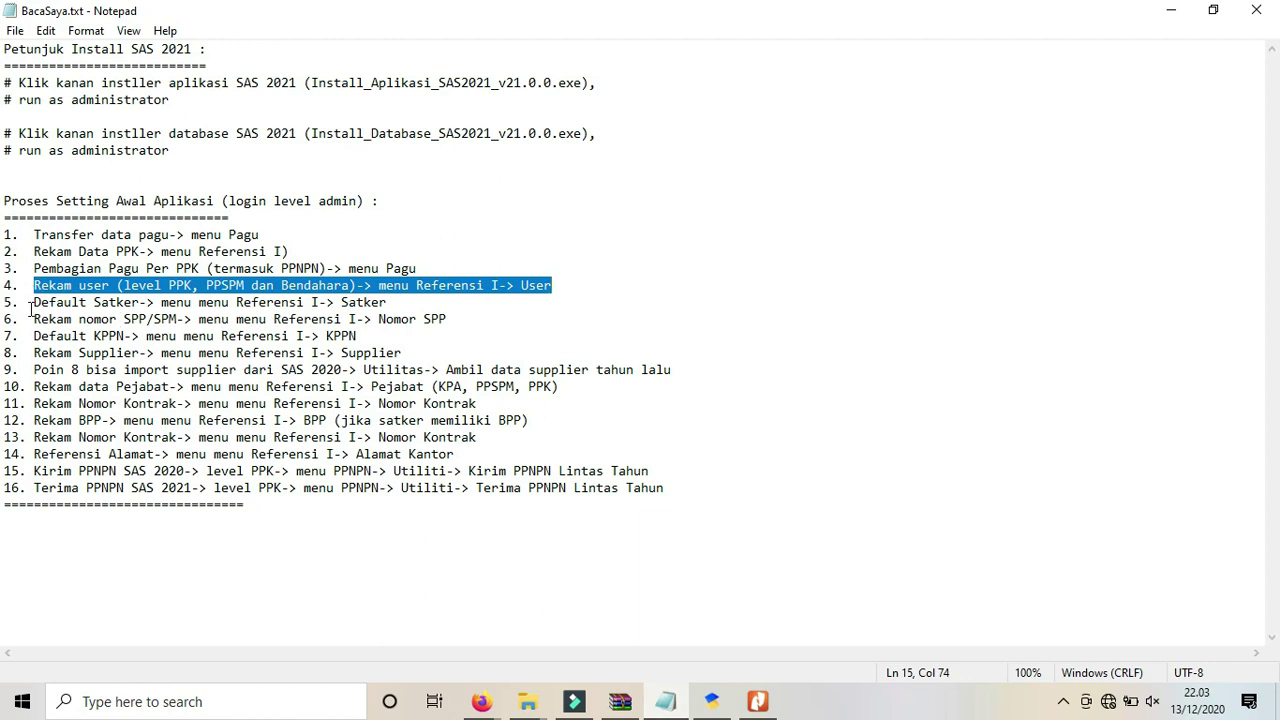
left_click_drag(31, 303, 395, 300)
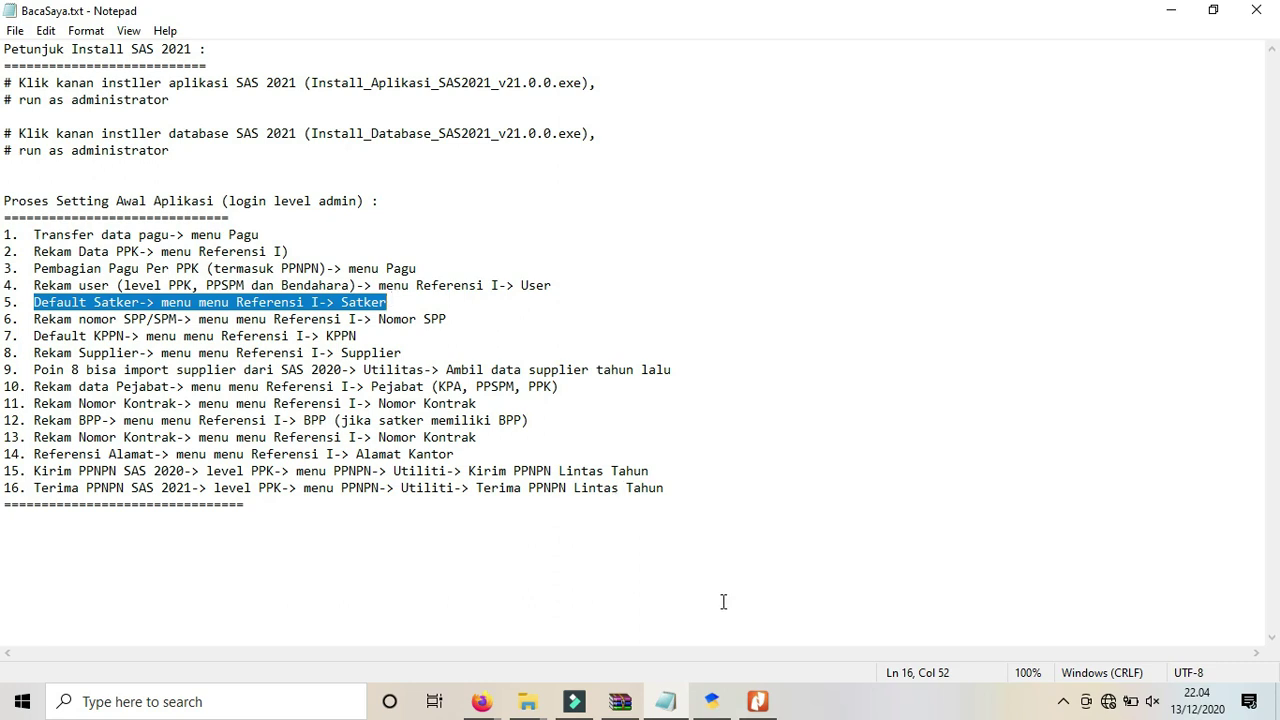
left_click(713, 703)
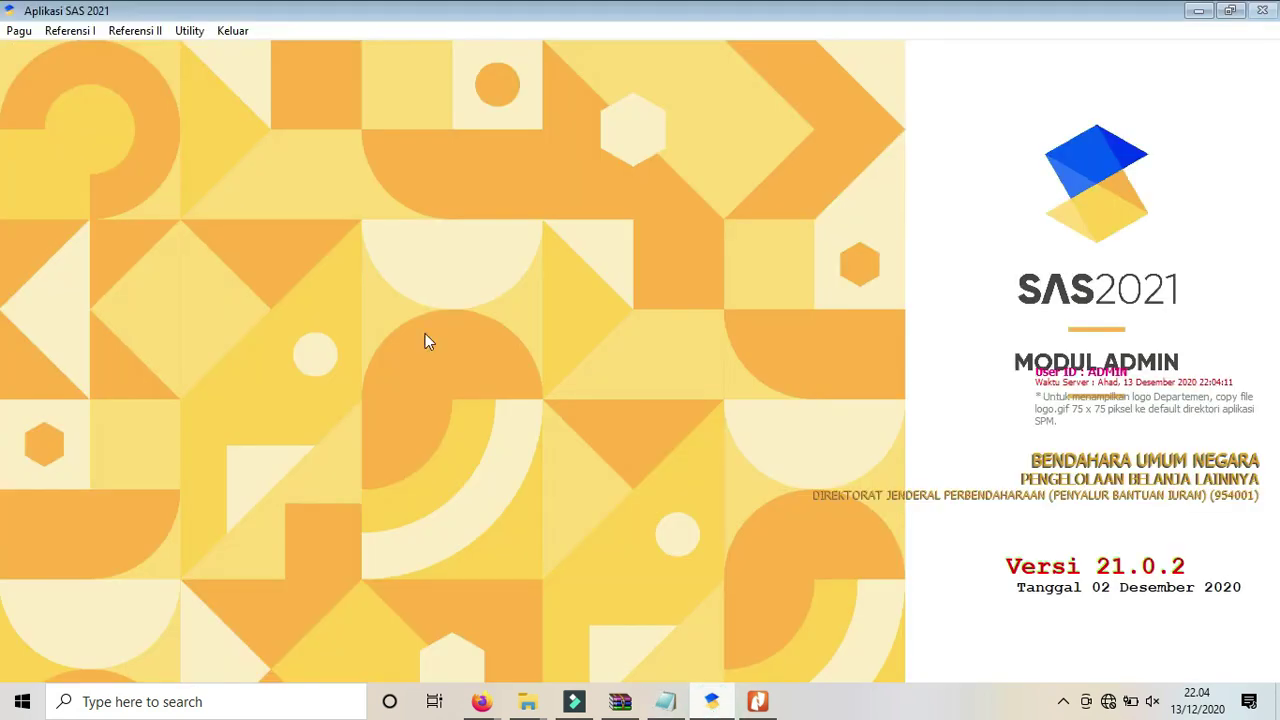
Search satker 007339 in Referensi Satker, tick its Default box, close the list and return to the notes.
left_click(79, 35)
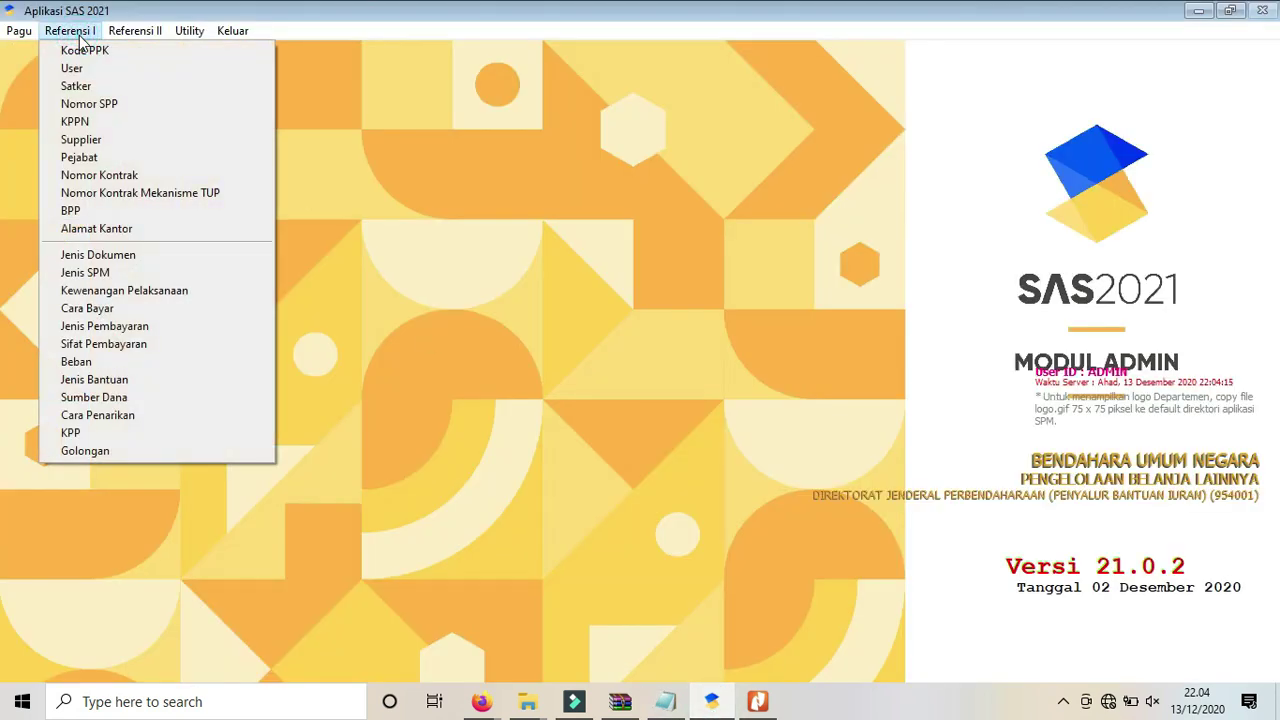
left_click(72, 88)
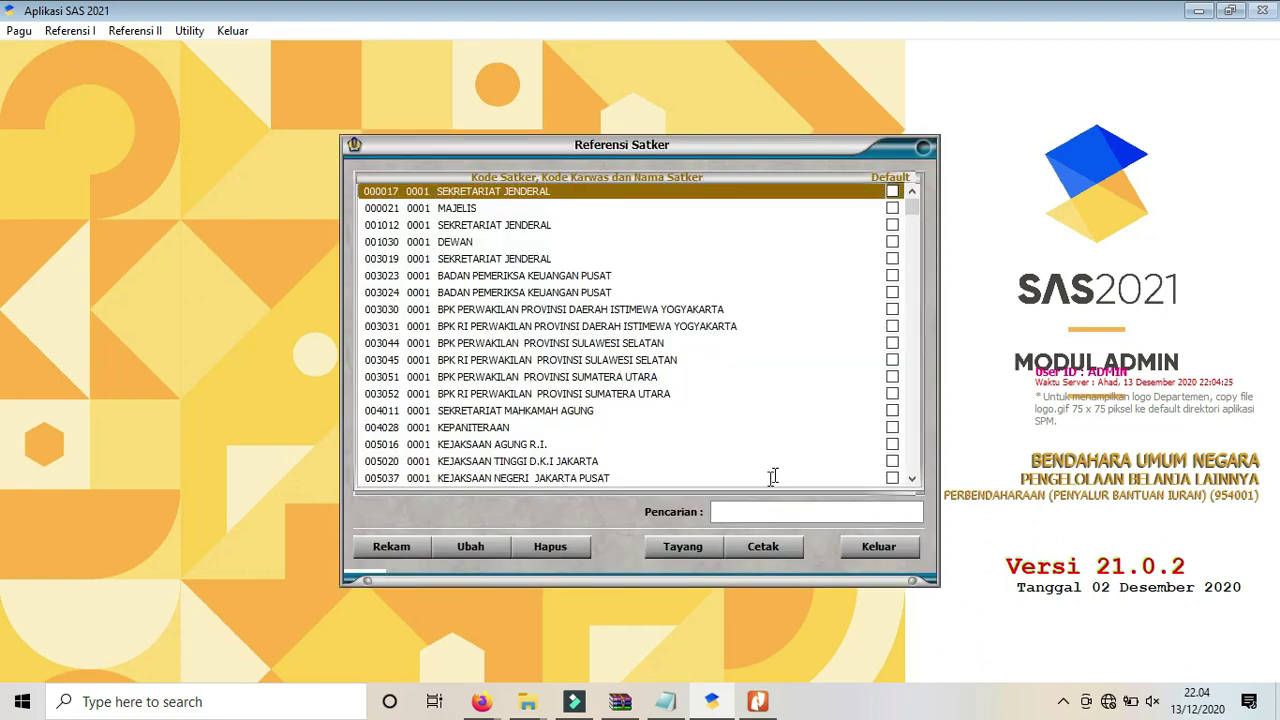
left_click(729, 508)
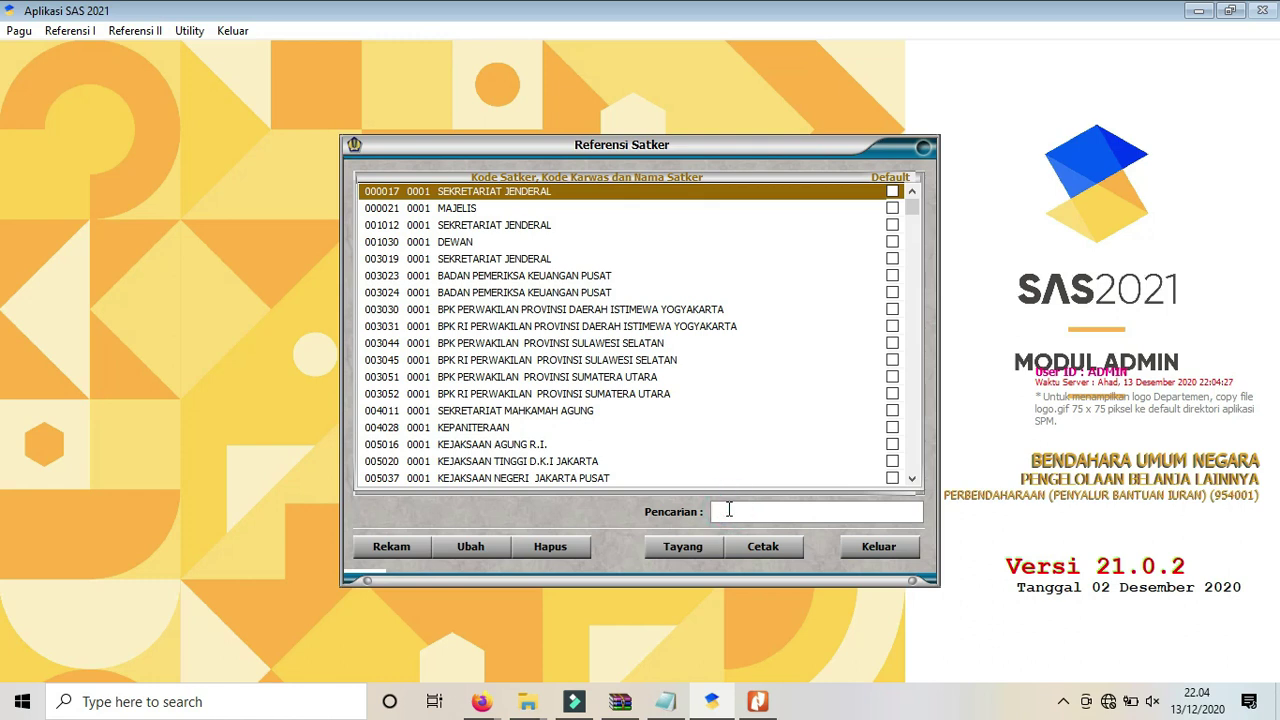
type("007339")
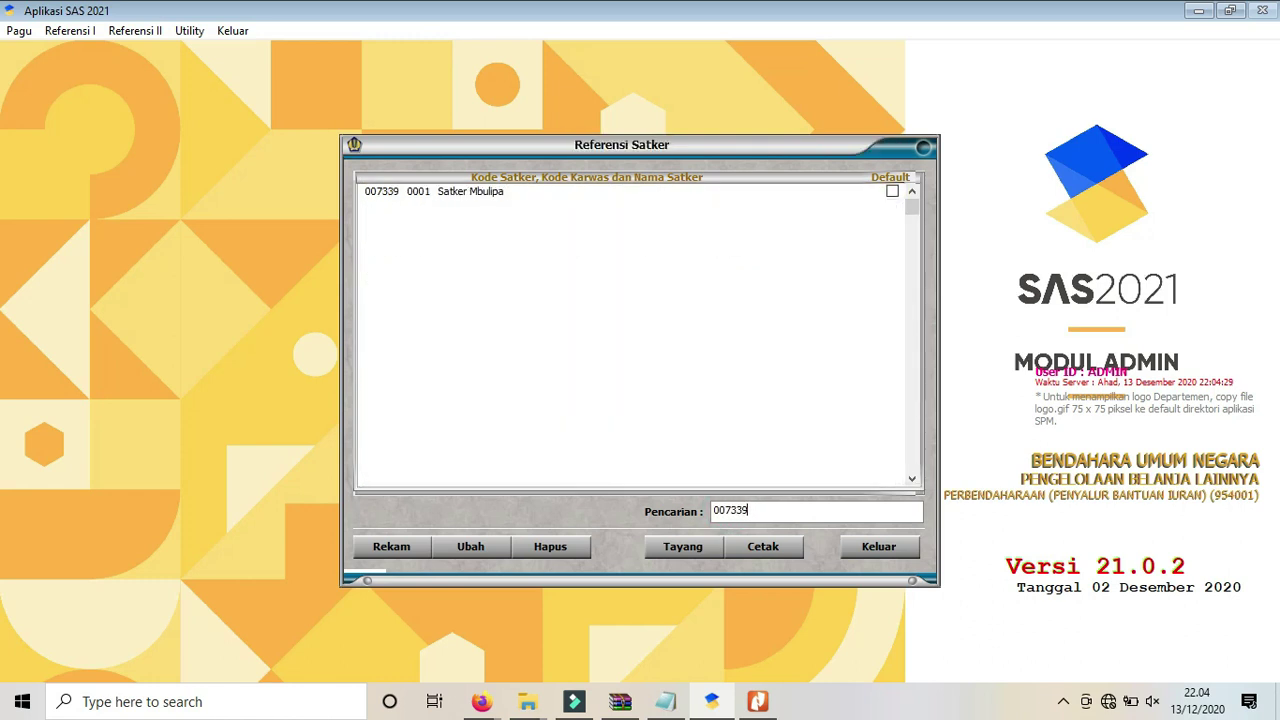
left_click(894, 194)
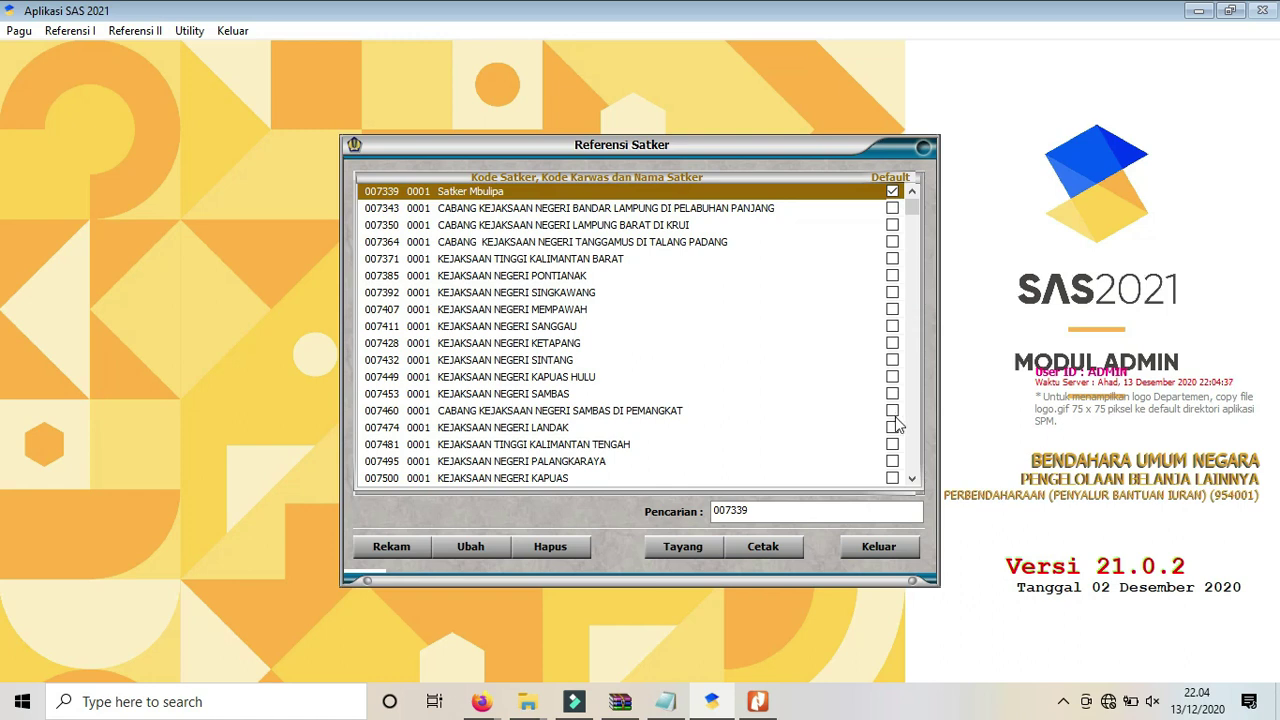
left_click(869, 546)
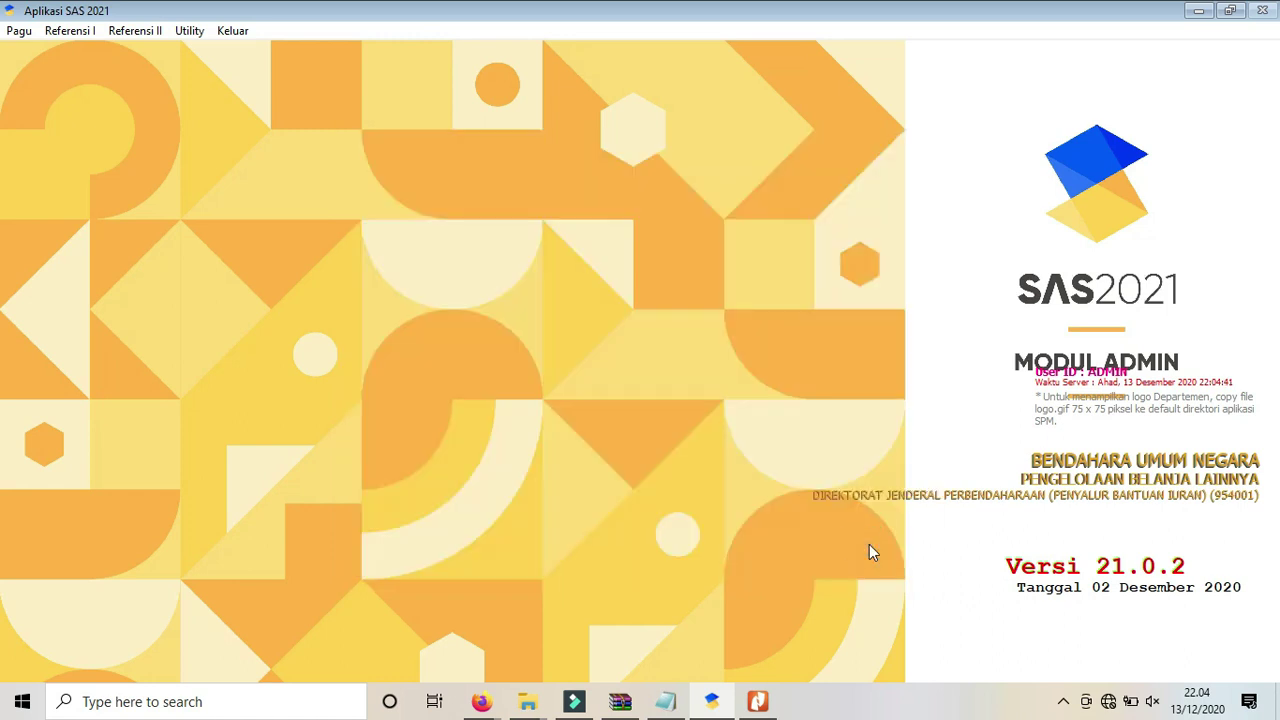
left_click(664, 703)
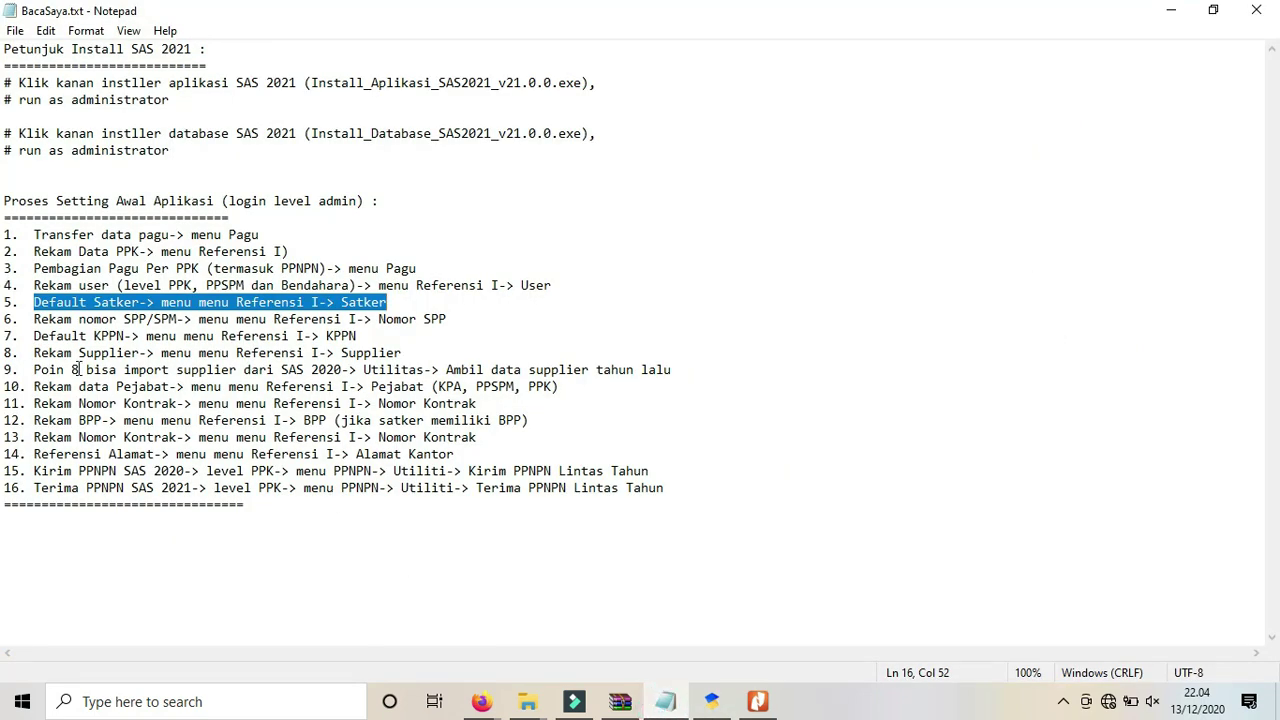
left_click_drag(35, 319, 459, 317)
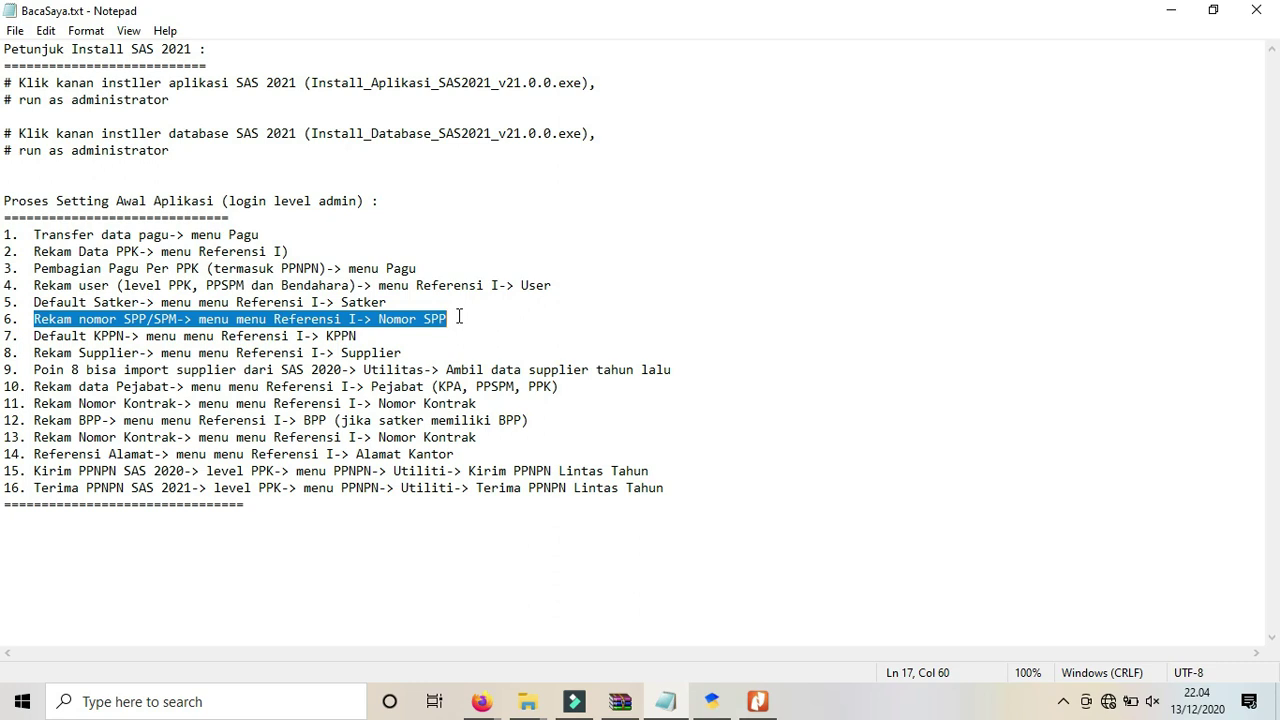
left_click(714, 704)
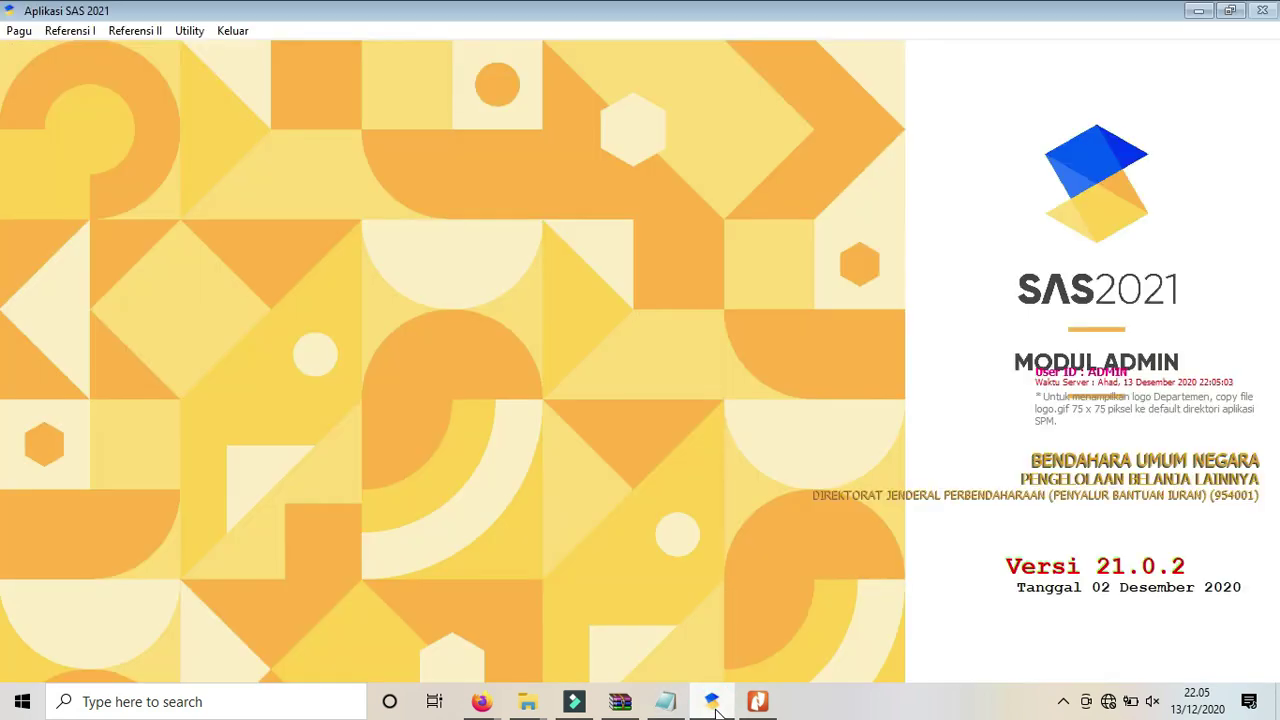
Start a new record in the Referensi I Nomor SPP allocation window.
left_click(81, 35)
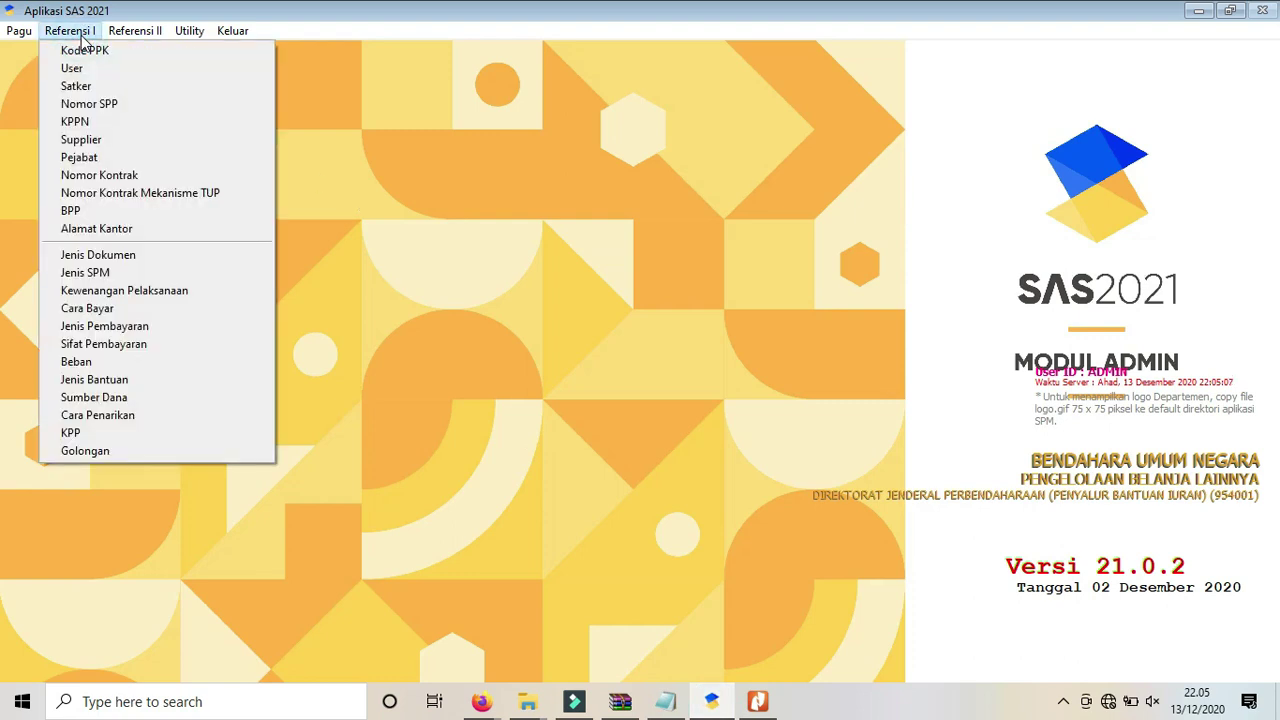
left_click(97, 105)
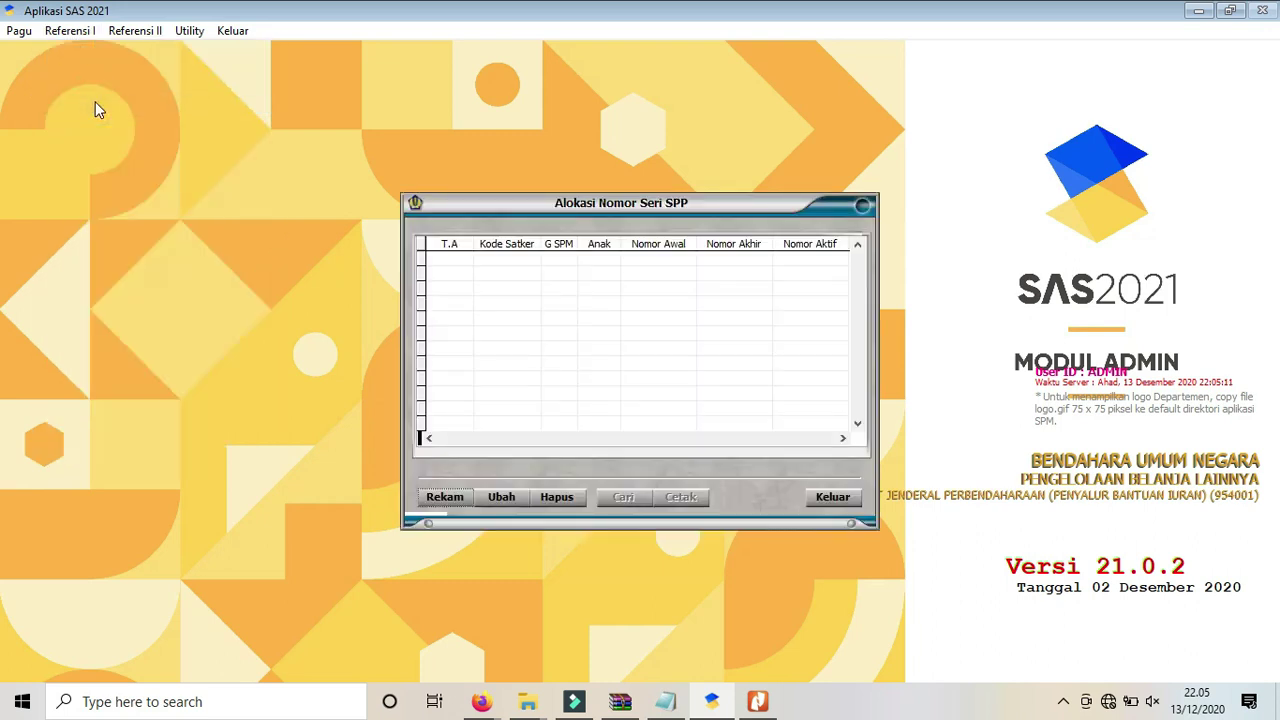
left_click(436, 499)
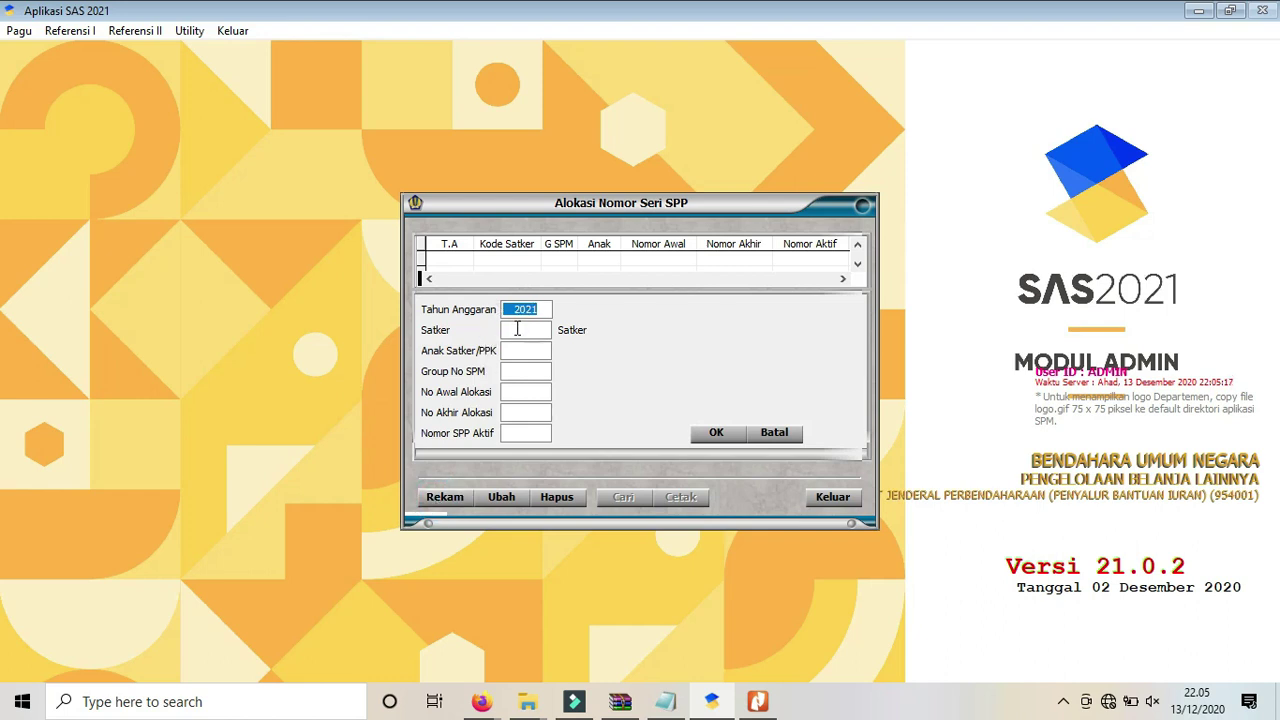
Enter satker 007339, anak 01, group A, numbers 00001–99999, active number 00001.
left_click(517, 330)
type("007339")
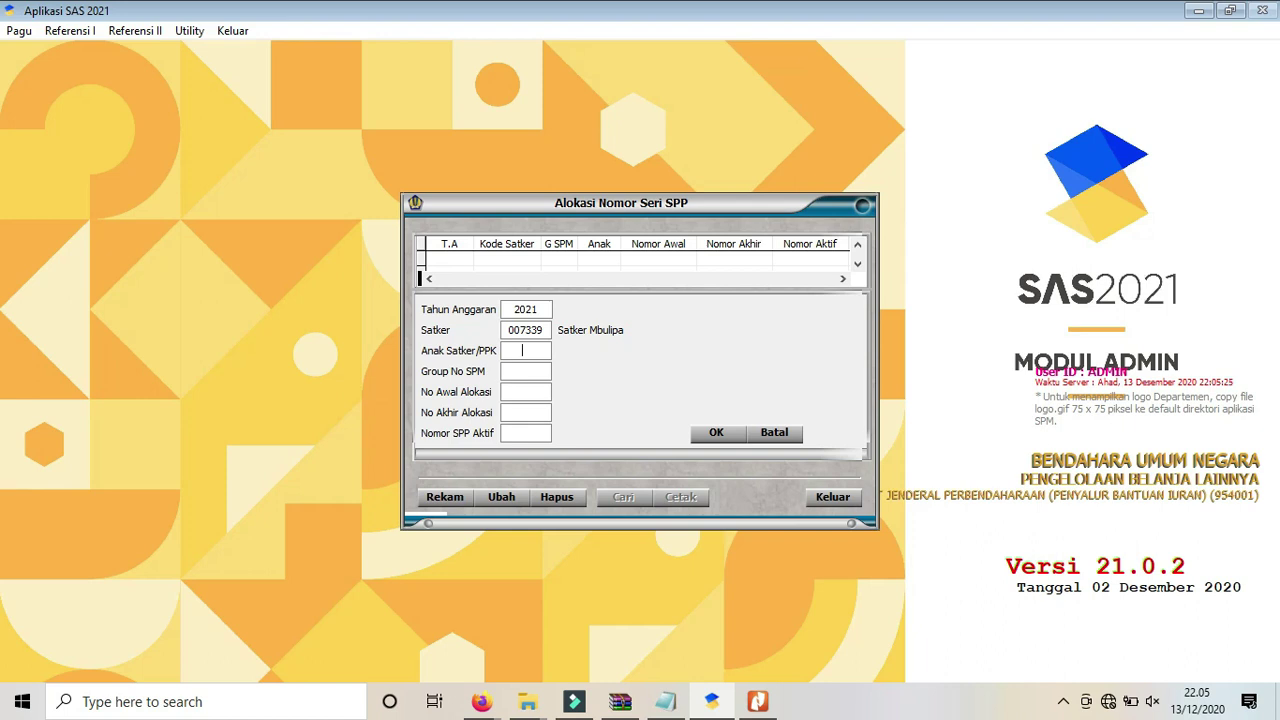
type("01")
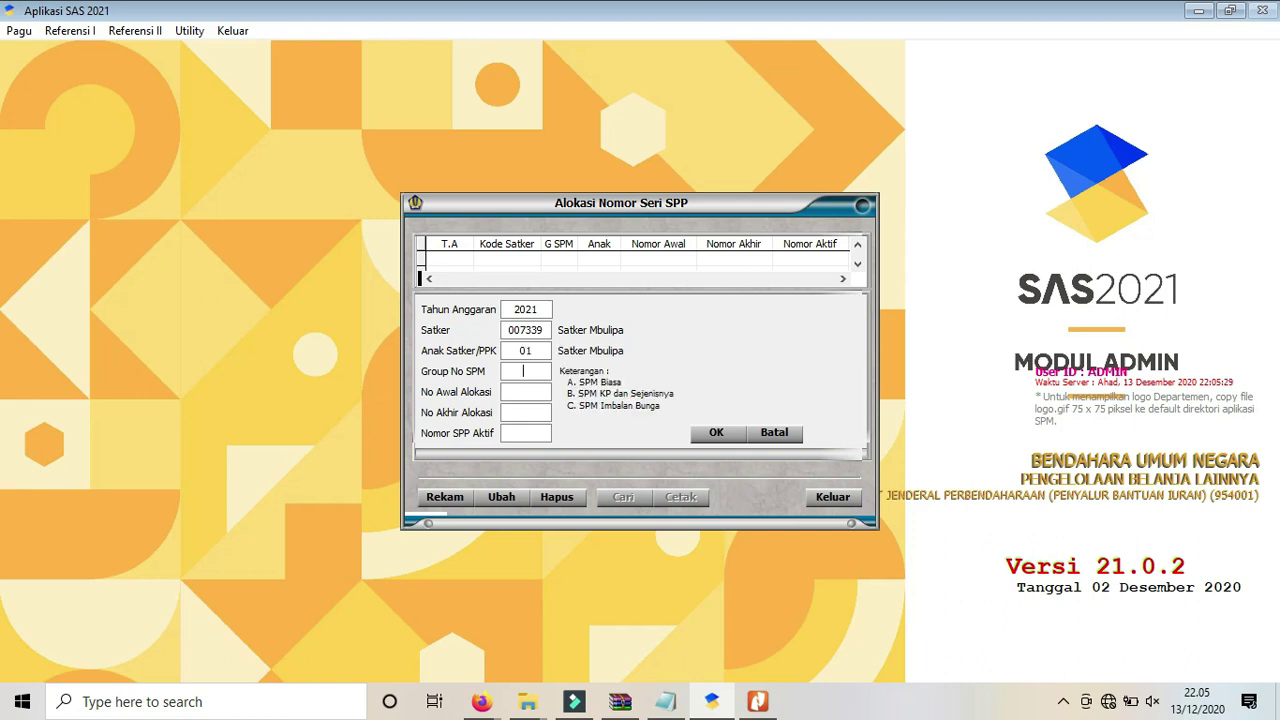
type("A")
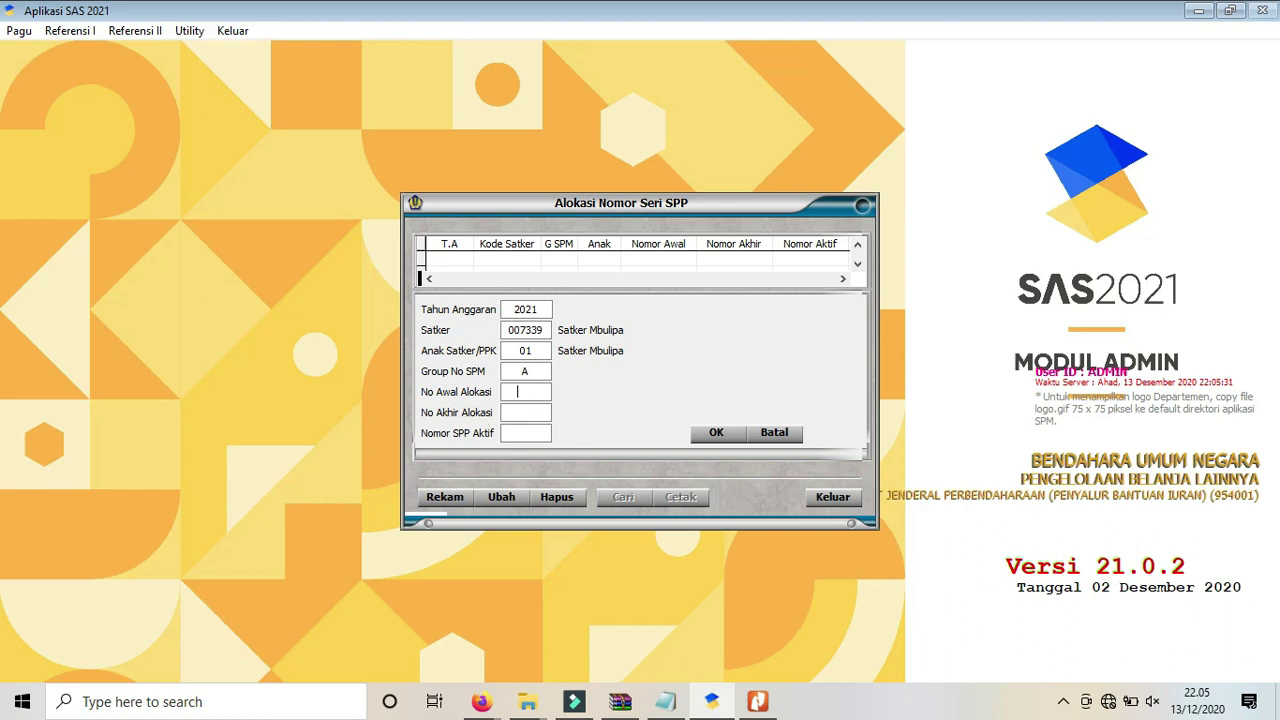
type("00000")
left_click(536, 392)
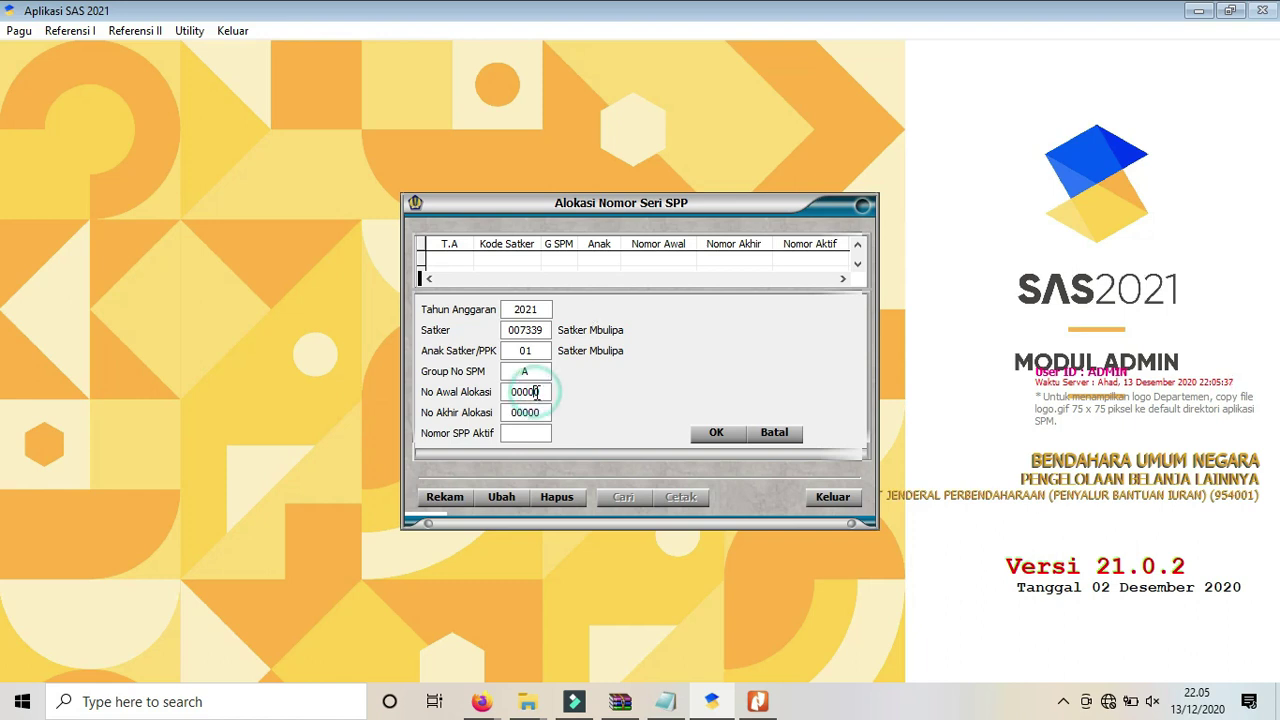
key("BackSpace")
type("1")
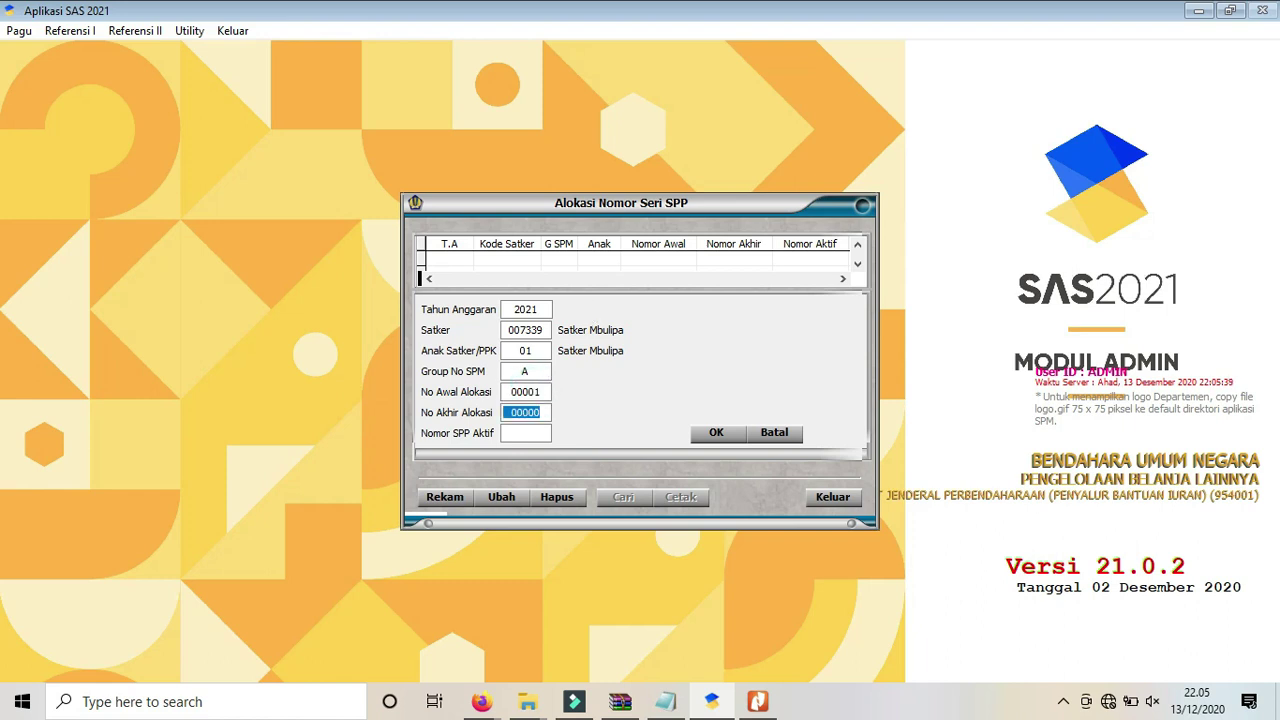
type("99999")
type("00001")
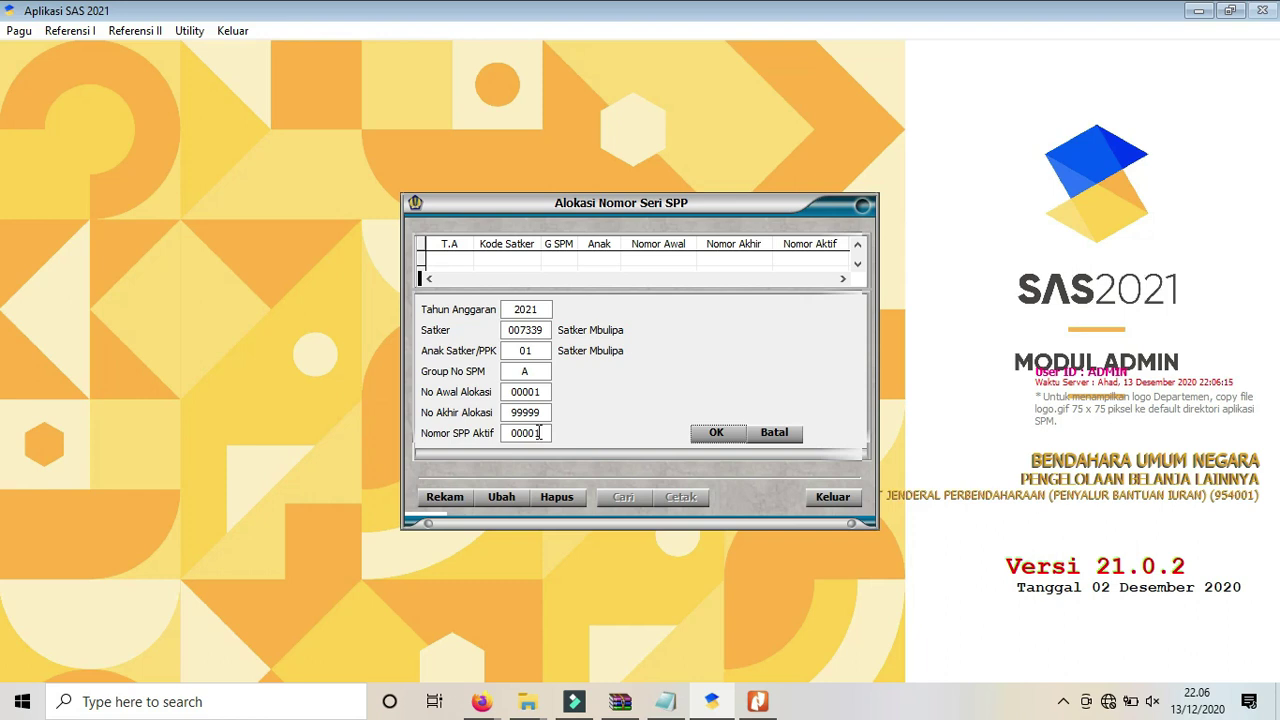
Save the group A SPP allocation 00001–99999, close the window, and bring up the BacaSaya.txt checklist.
left_click(716, 433)
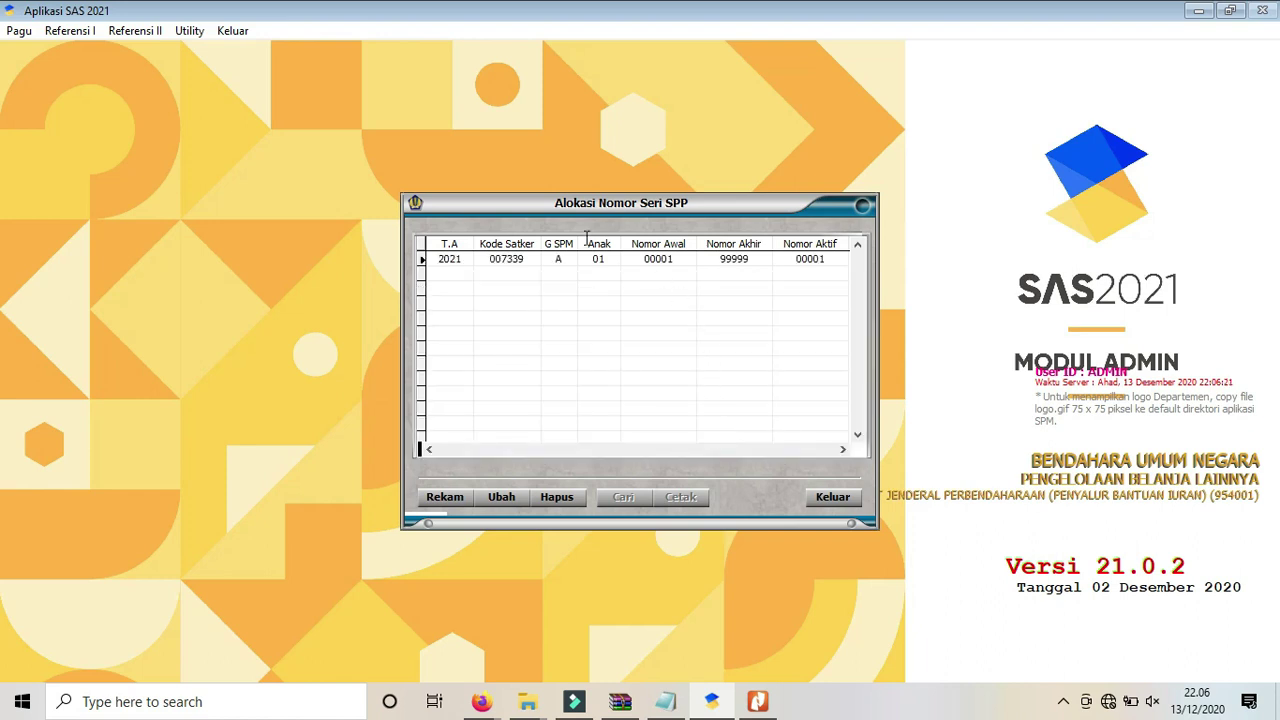
left_click(833, 496)
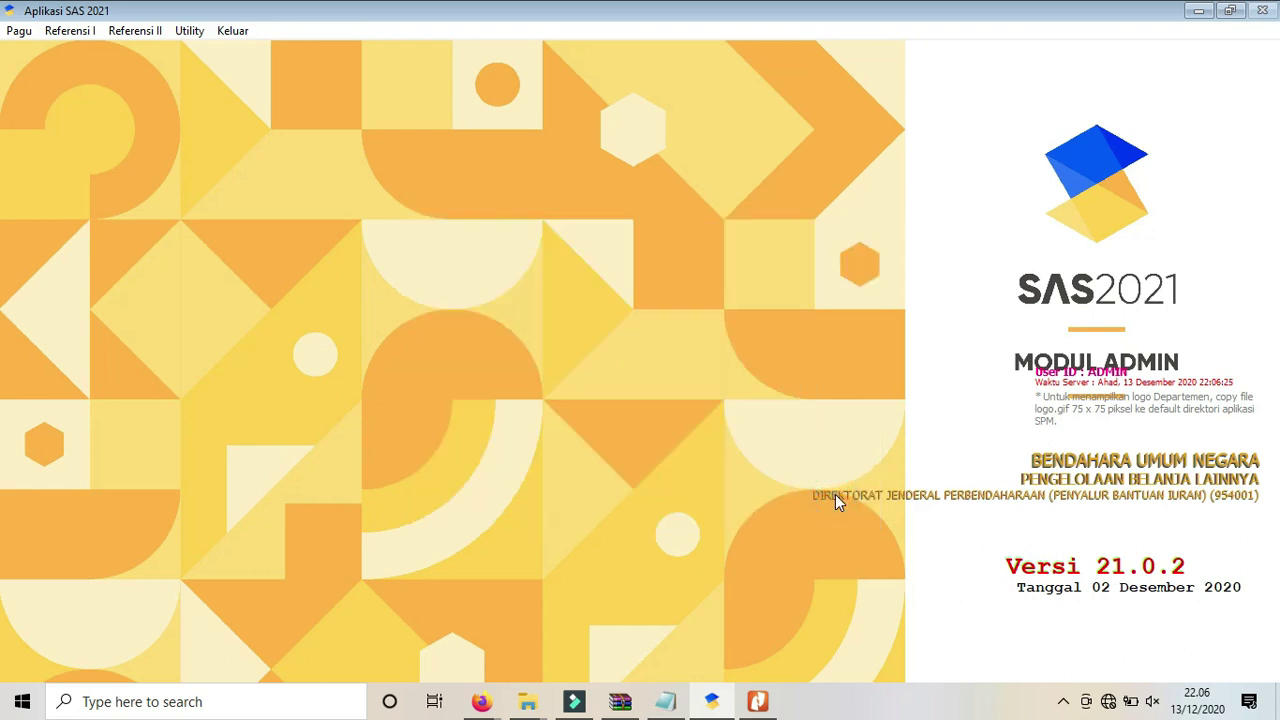
left_click(668, 701)
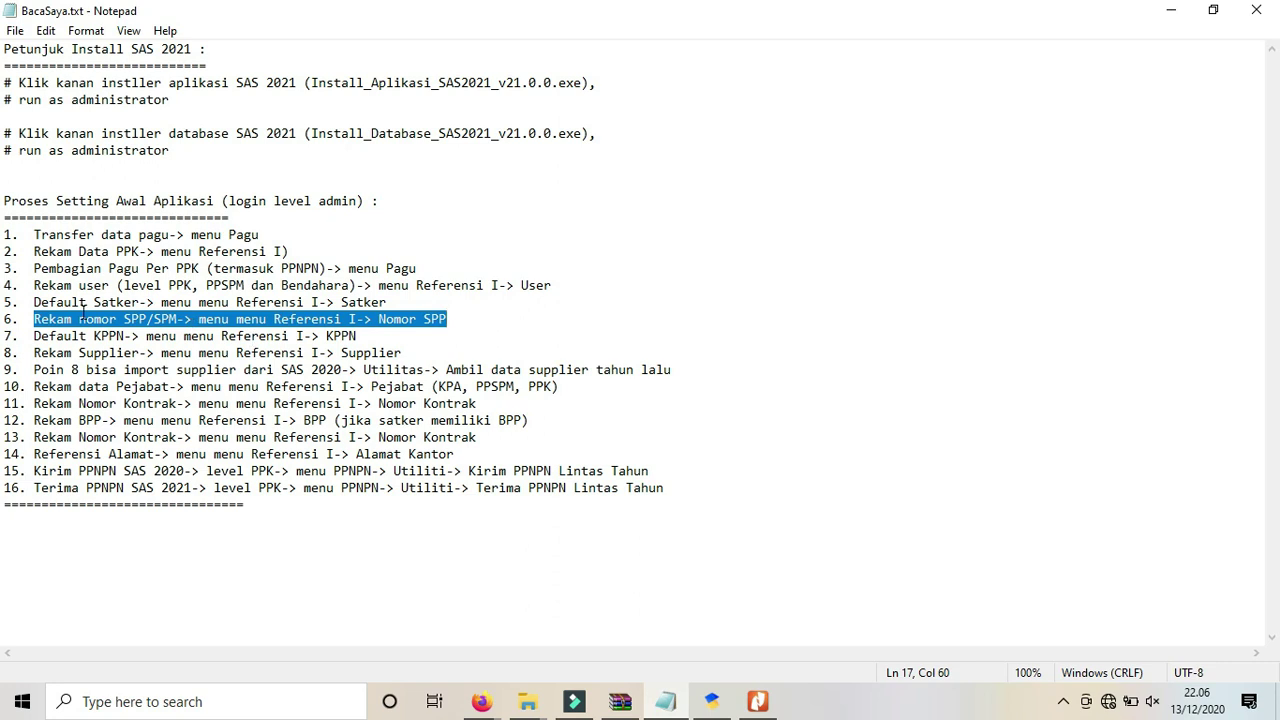
Highlight checklist item 7, Default KPPN, in BacaSaya.txt and switch back to SAS 2021.
left_click(34, 336)
left_click_drag(34, 336, 357, 336)
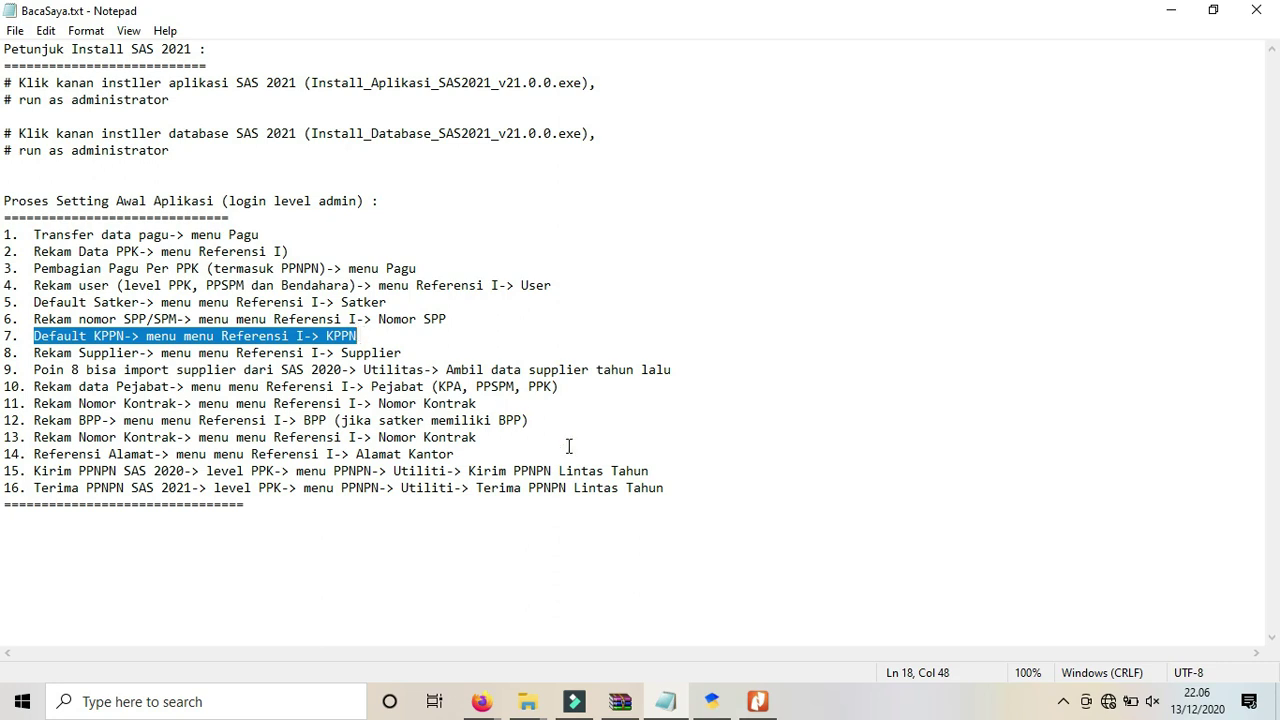
left_click(716, 701)
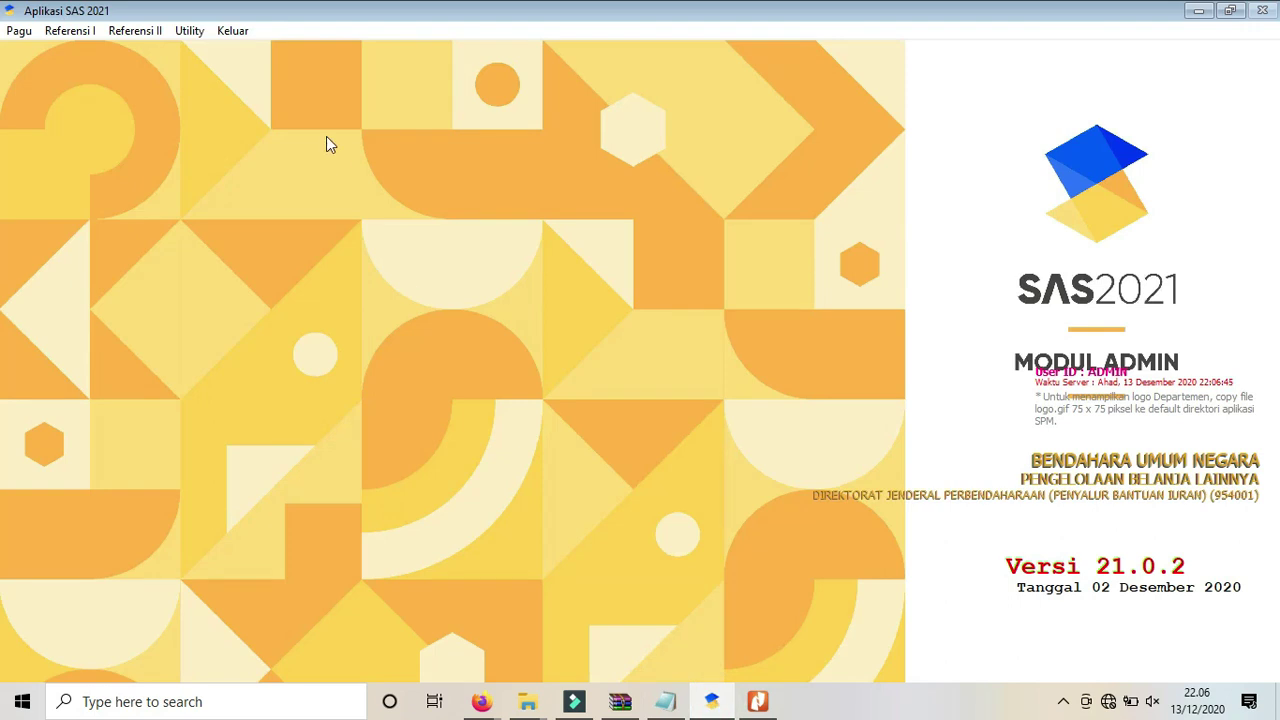
Search the KPPN reference for 116, tick KOTABUMI as default, and close the list.
left_click(70, 31)
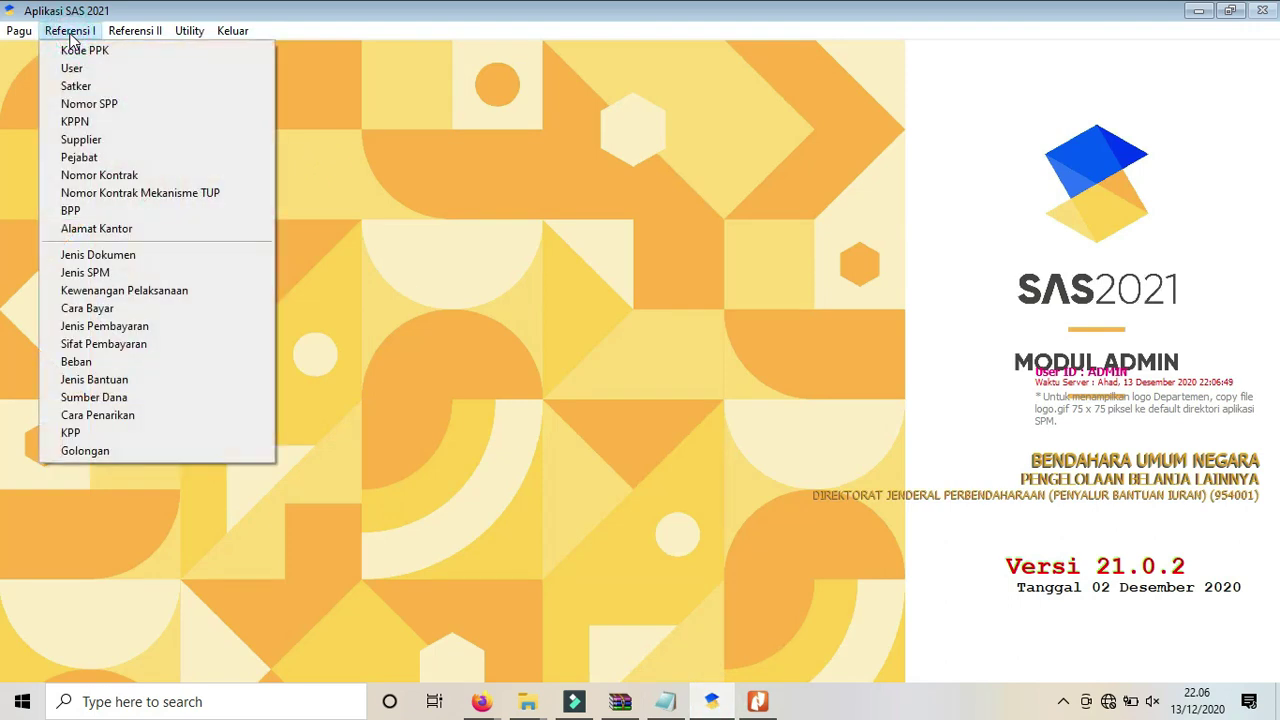
left_click(74, 122)
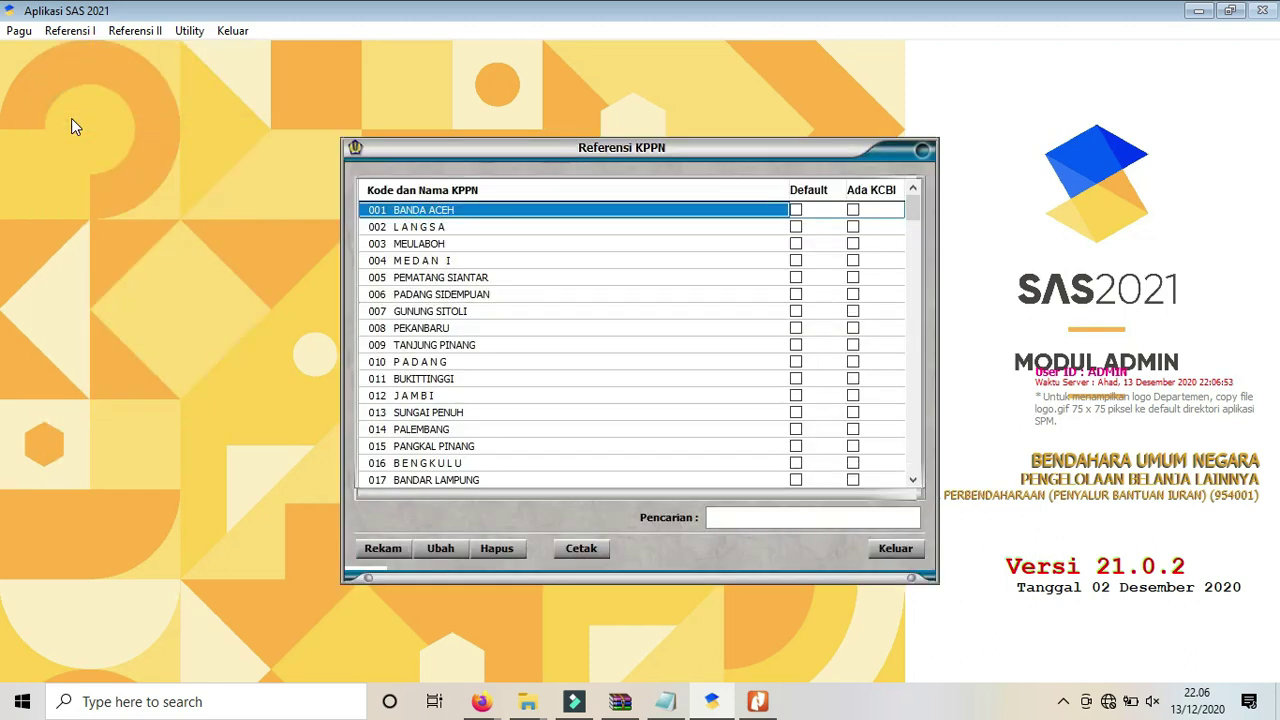
left_click(737, 518)
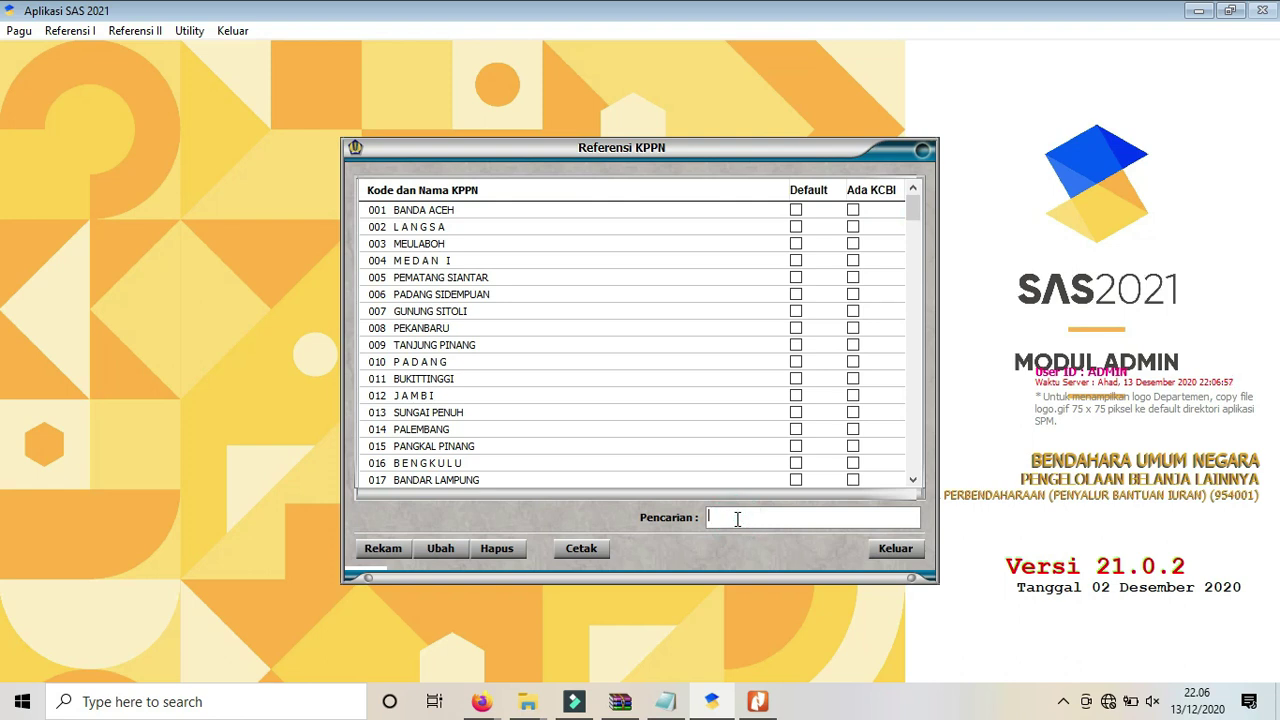
type("116")
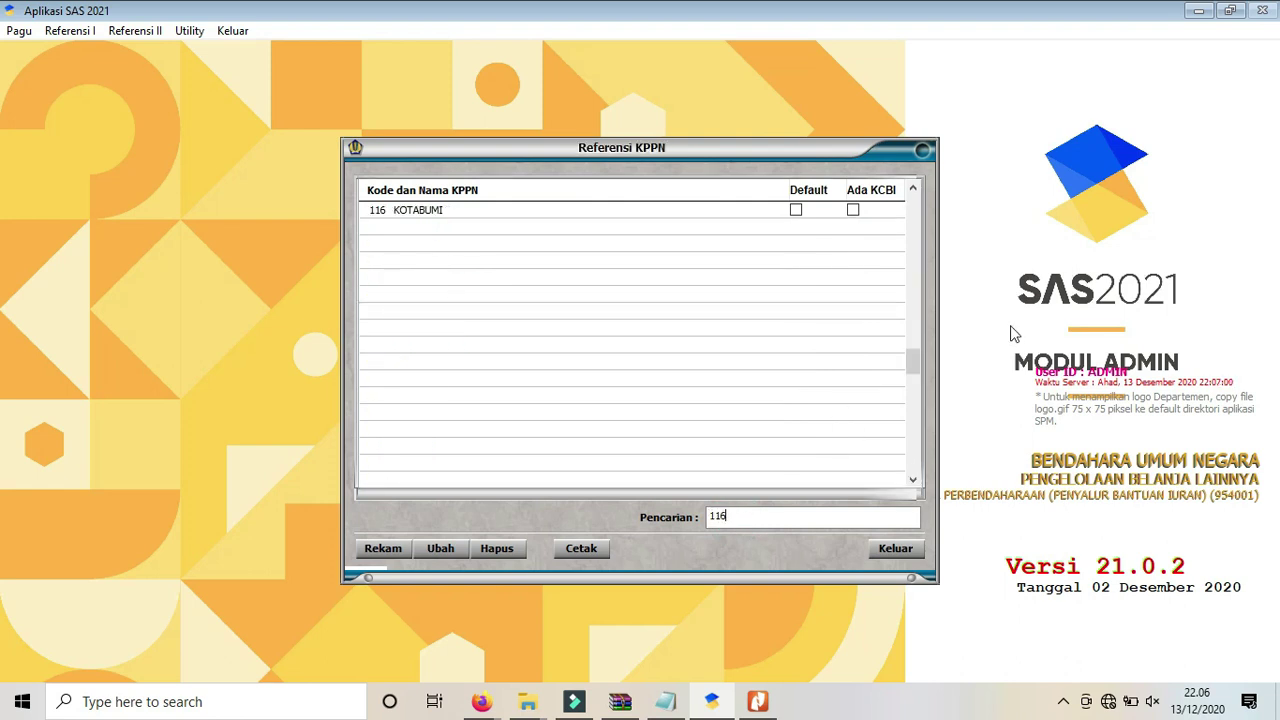
left_click(796, 211)
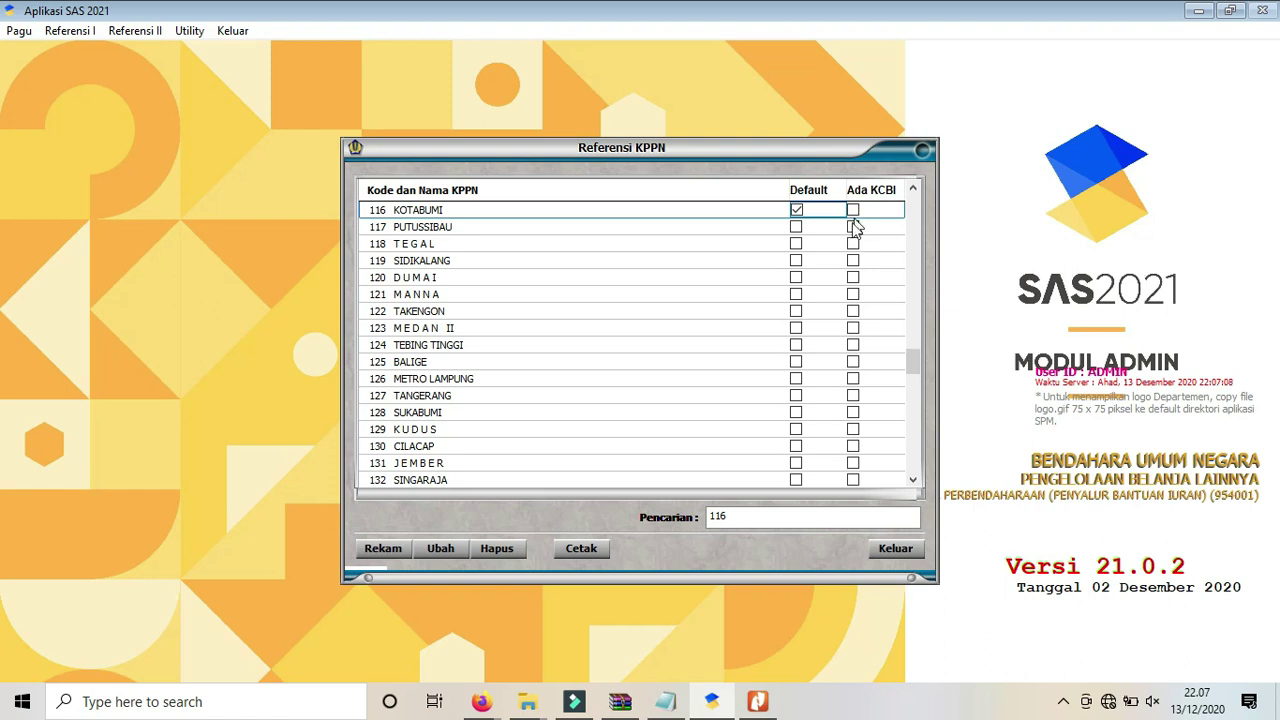
left_click(890, 552)
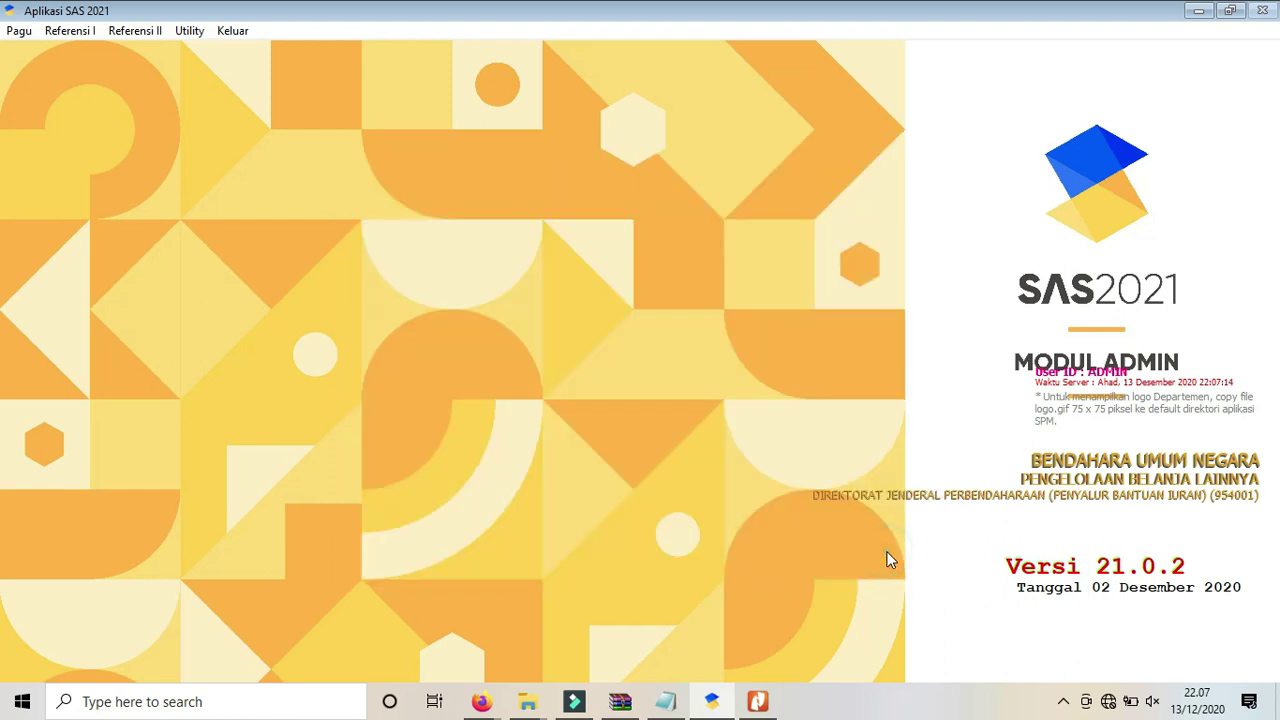
Highlight checklist item 8, Rekam Supplier, in BacaSaya.txt and return to SAS 2021.
left_click(666, 701)
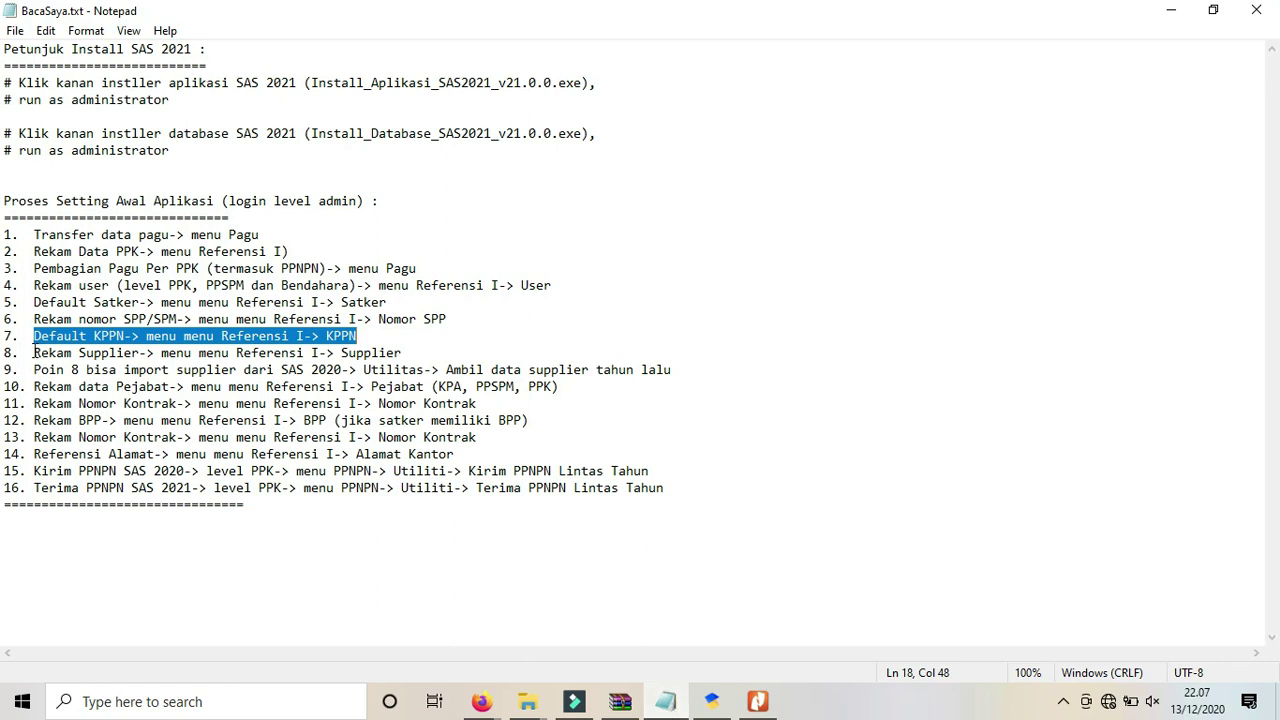
left_click_drag(35, 352, 405, 352)
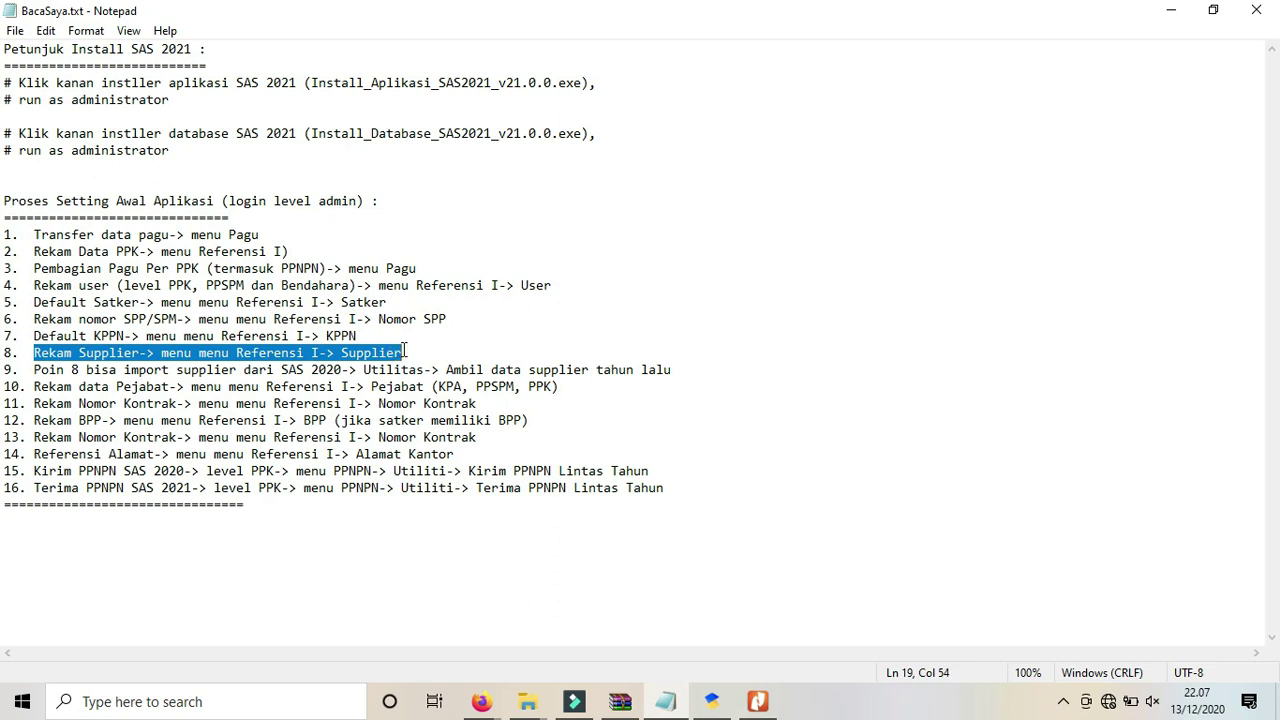
left_click(714, 702)
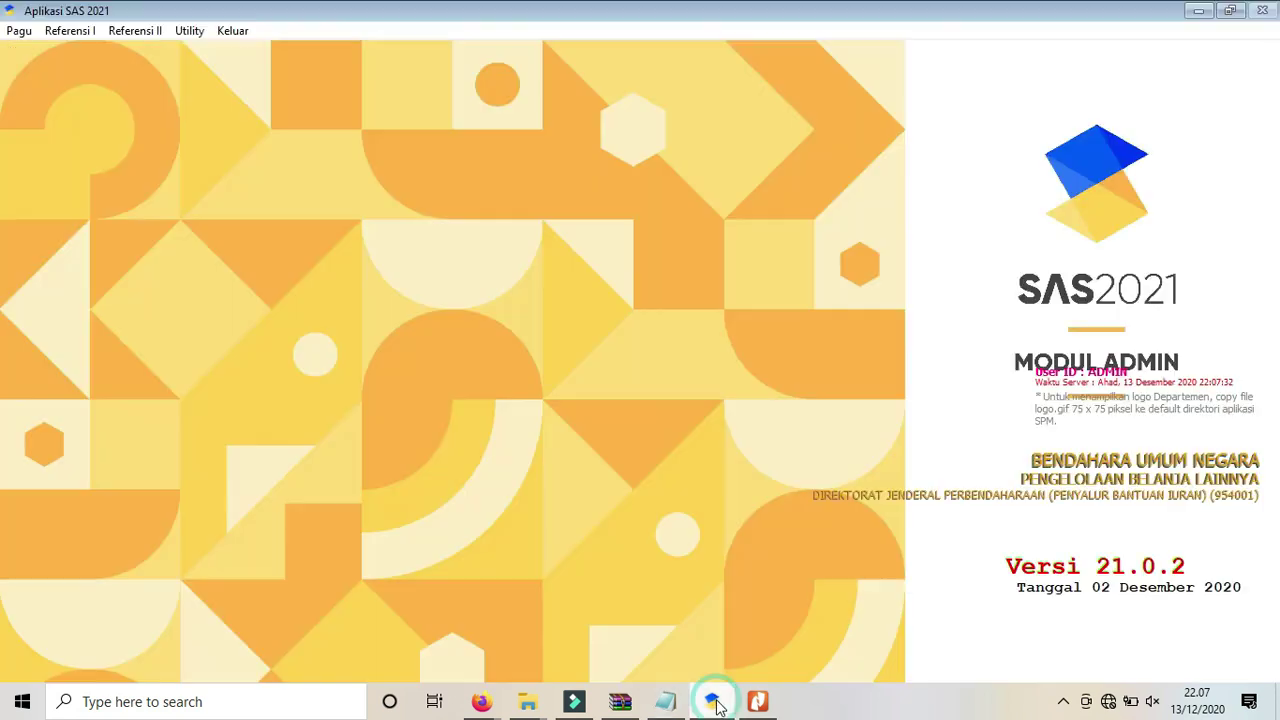
Start a new supplier record for satker 007339 with supplier type 01 Satker.
left_click(73, 31)
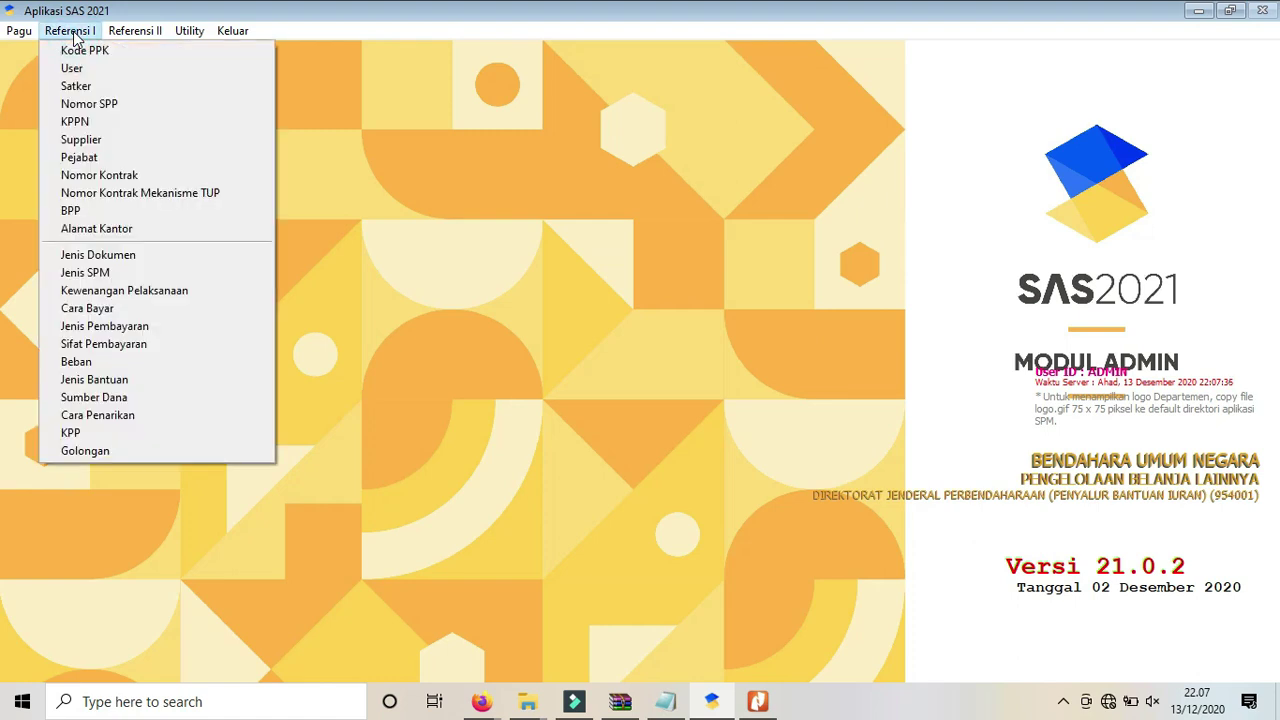
left_click(87, 142)
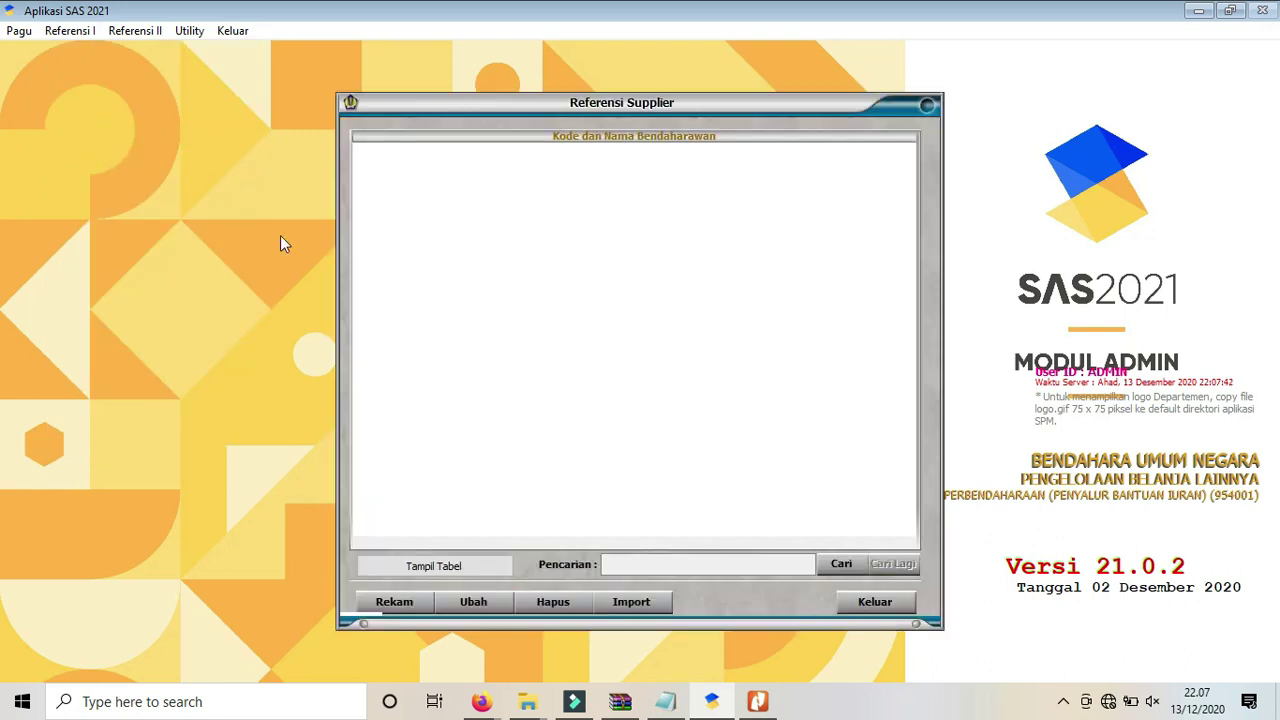
left_click(390, 603)
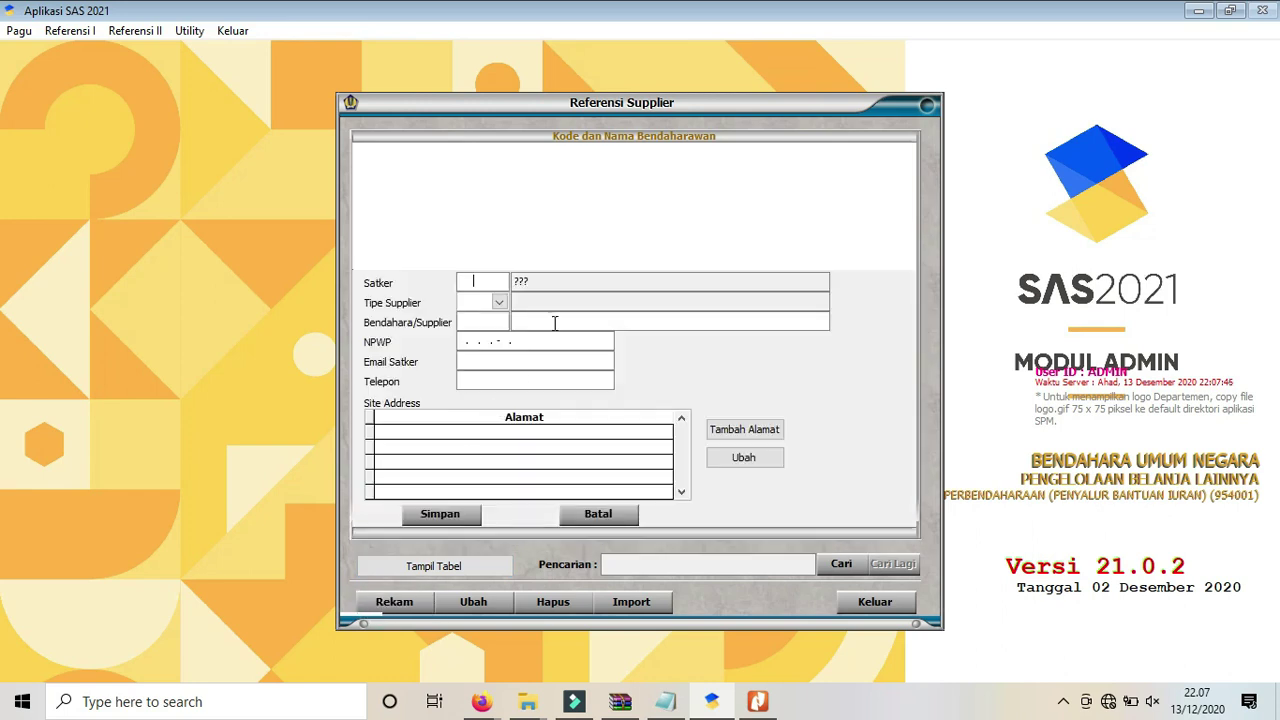
type("007339")
left_click(499, 301)
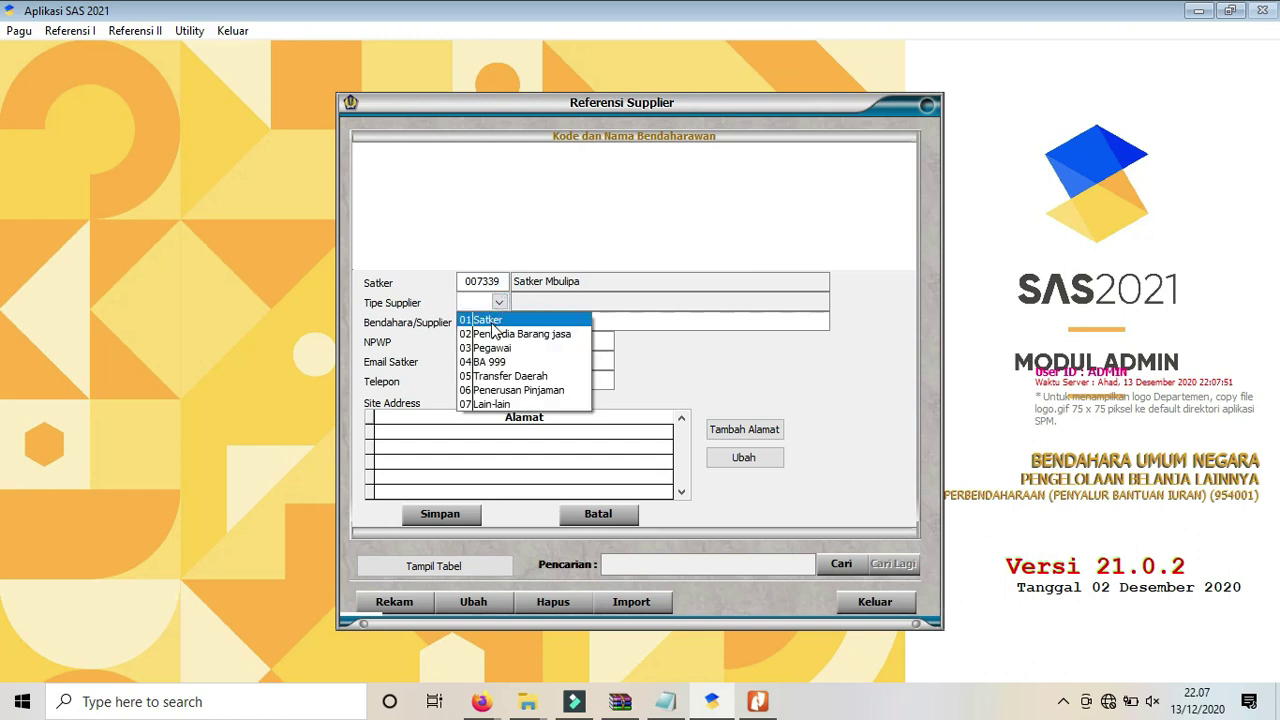
left_click(488, 320)
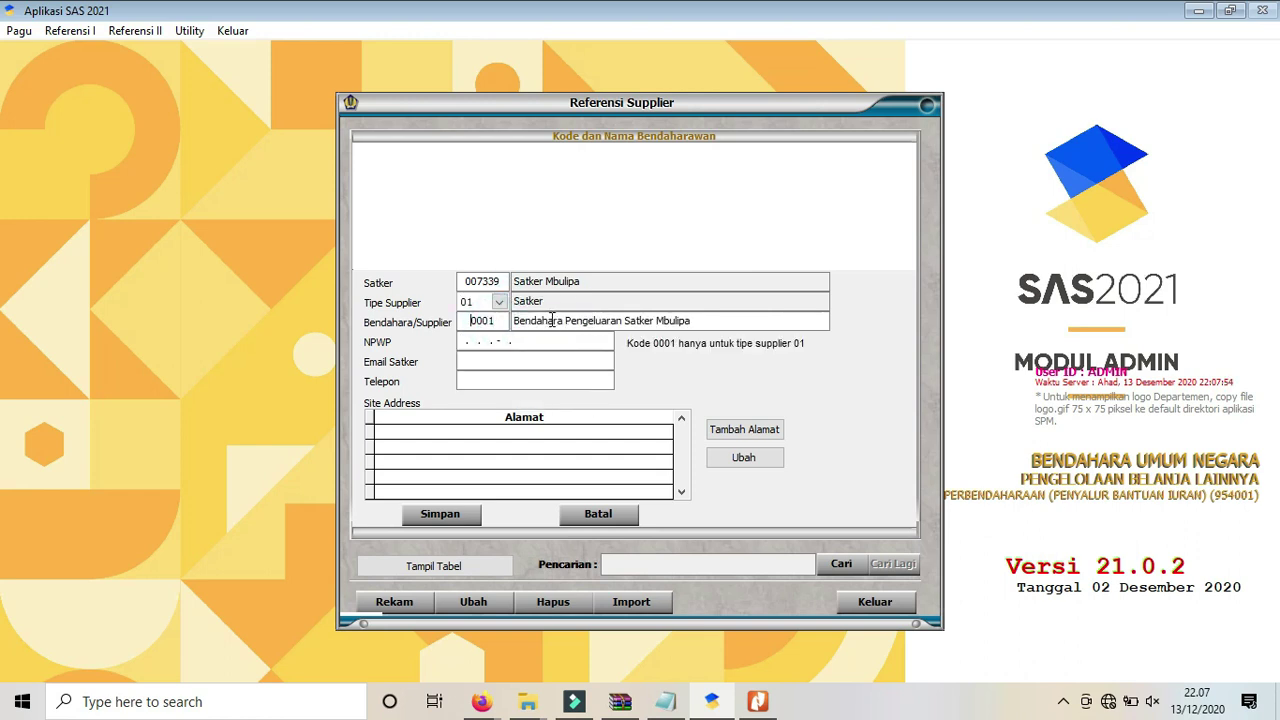
Fill in the supplier's NPWP, the satker e-mail address and phone number.
left_click(460, 345)
type("000000000321000")
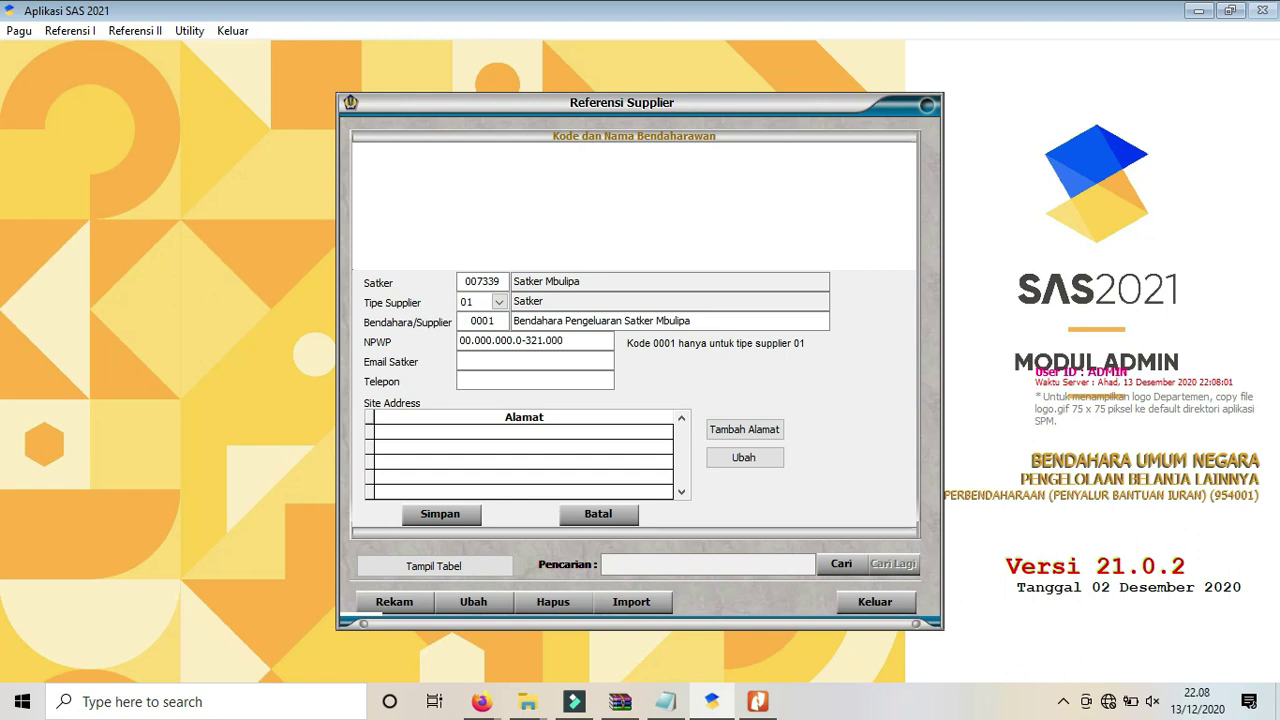
type("adas")
type("@")
type("m")
type("ail")
key("BackSpace")
key("BackSpace")
key("BackSpace")
key("BackSpace")
key("BackSpace")
key("BackSpace")
key("BackSpace")
key("BackSpace")
key("BackSpace")
key("BackSpace")
left_click(510, 381)
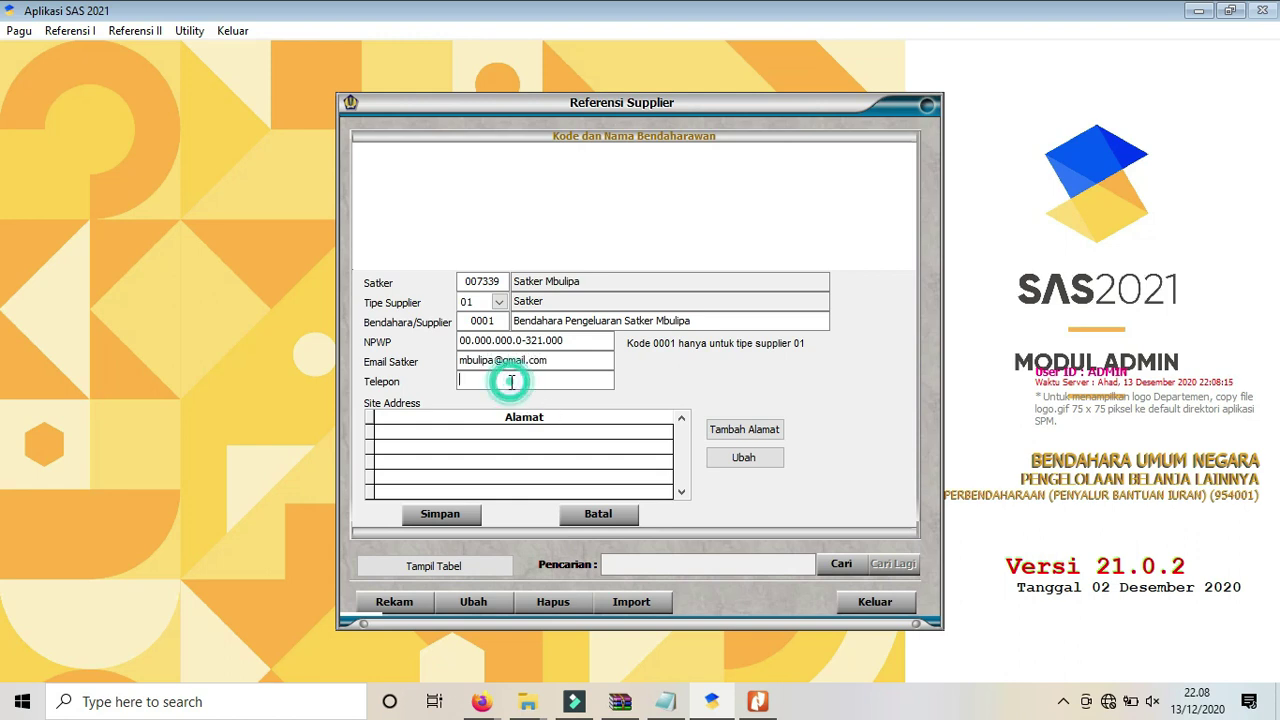
type("0213456789")
left_click(733, 436)
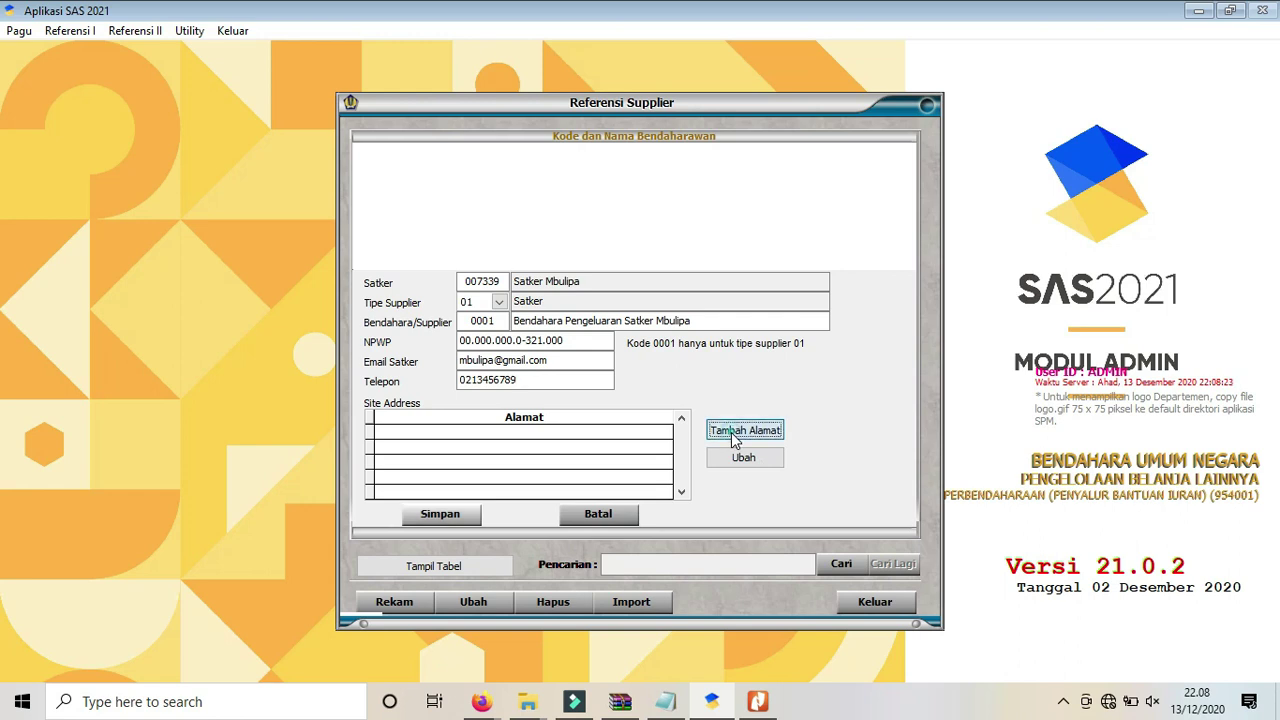
Enter address 'alamat satker', city 'kota satker', the province, country ID Indonesia and postcode 35111.
type("a")
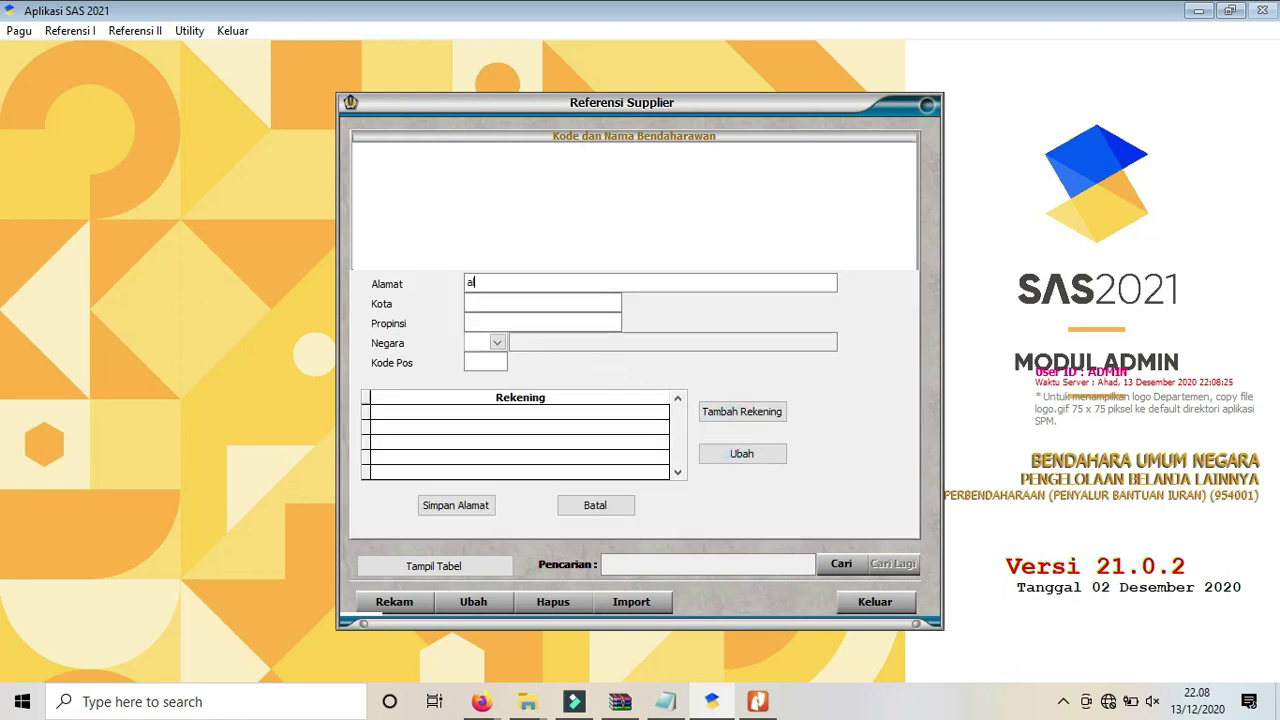
type("lamat satker")
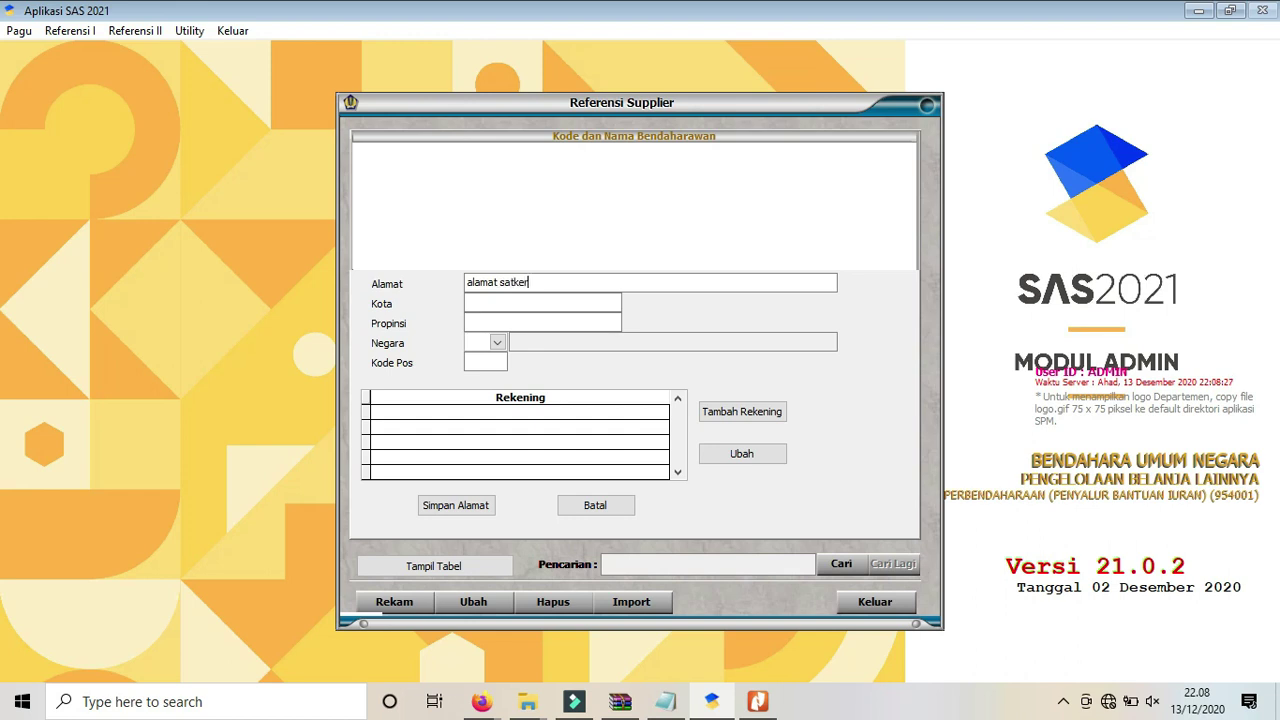
type("kota satker")
key("Tab")
type("ptopinsi satker")
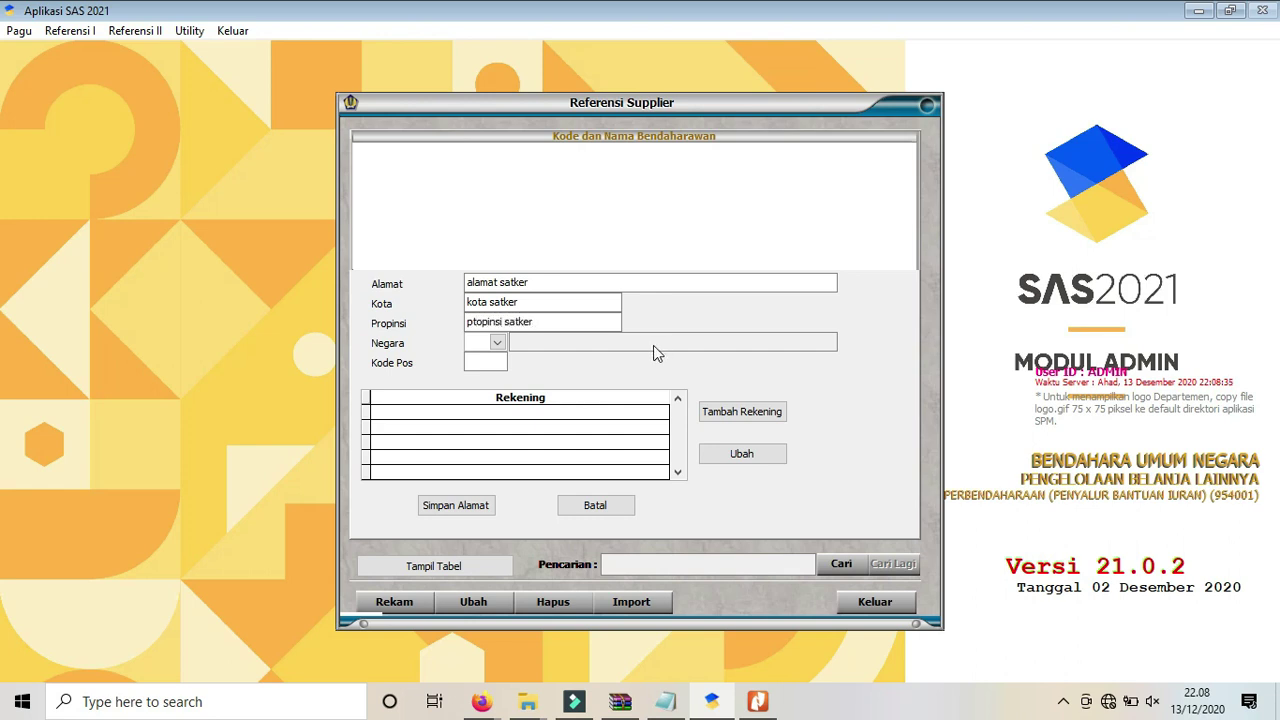
left_click(497, 343)
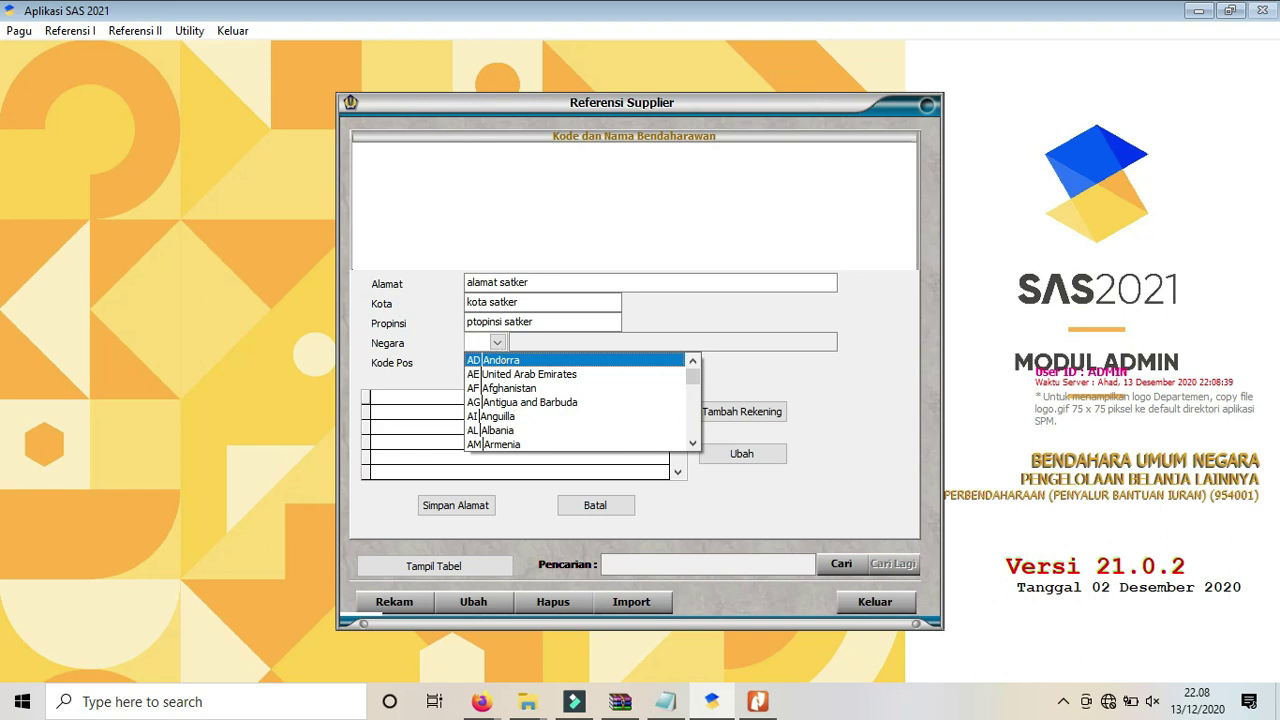
type("ID")
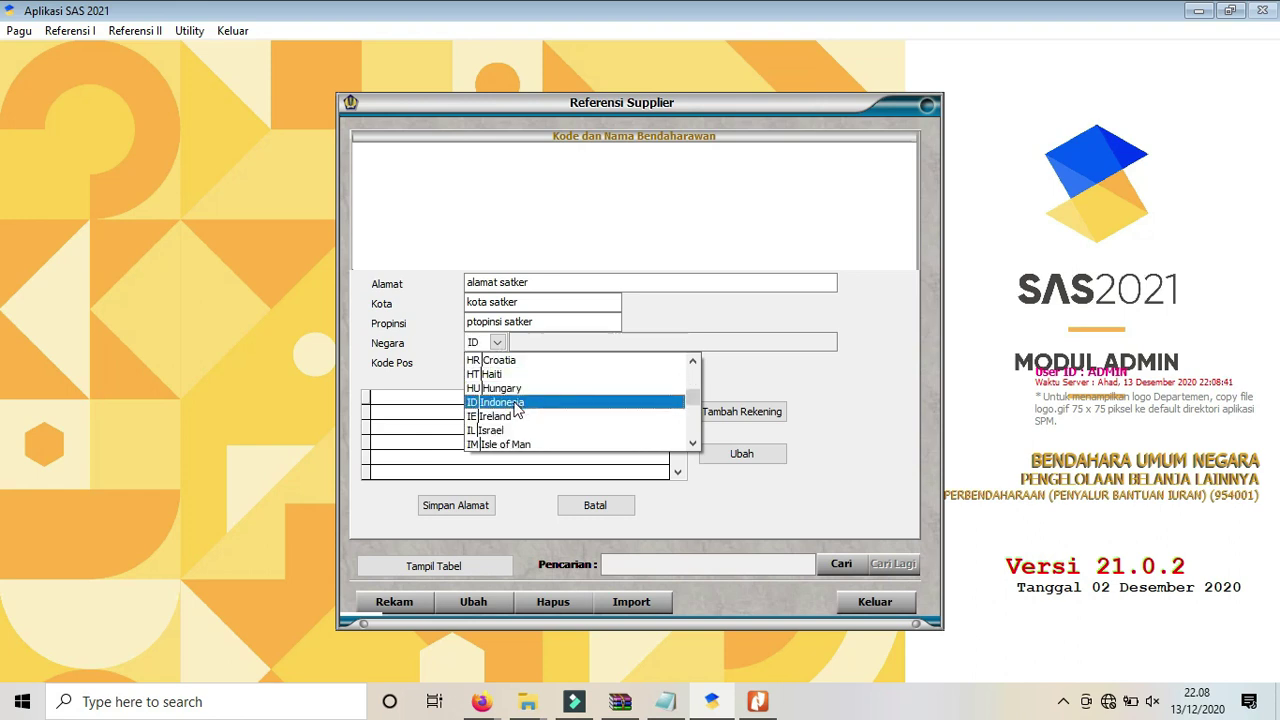
left_click(525, 402)
left_click(479, 360)
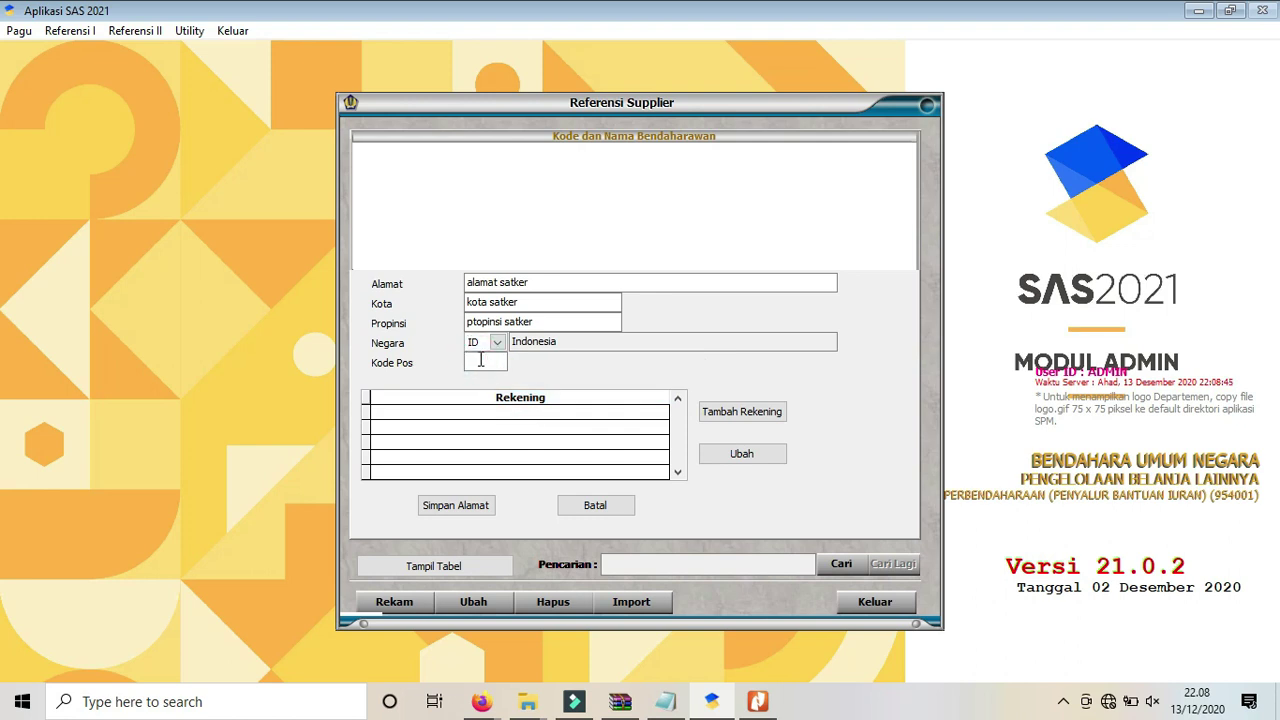
type("35111")
key("Tab")
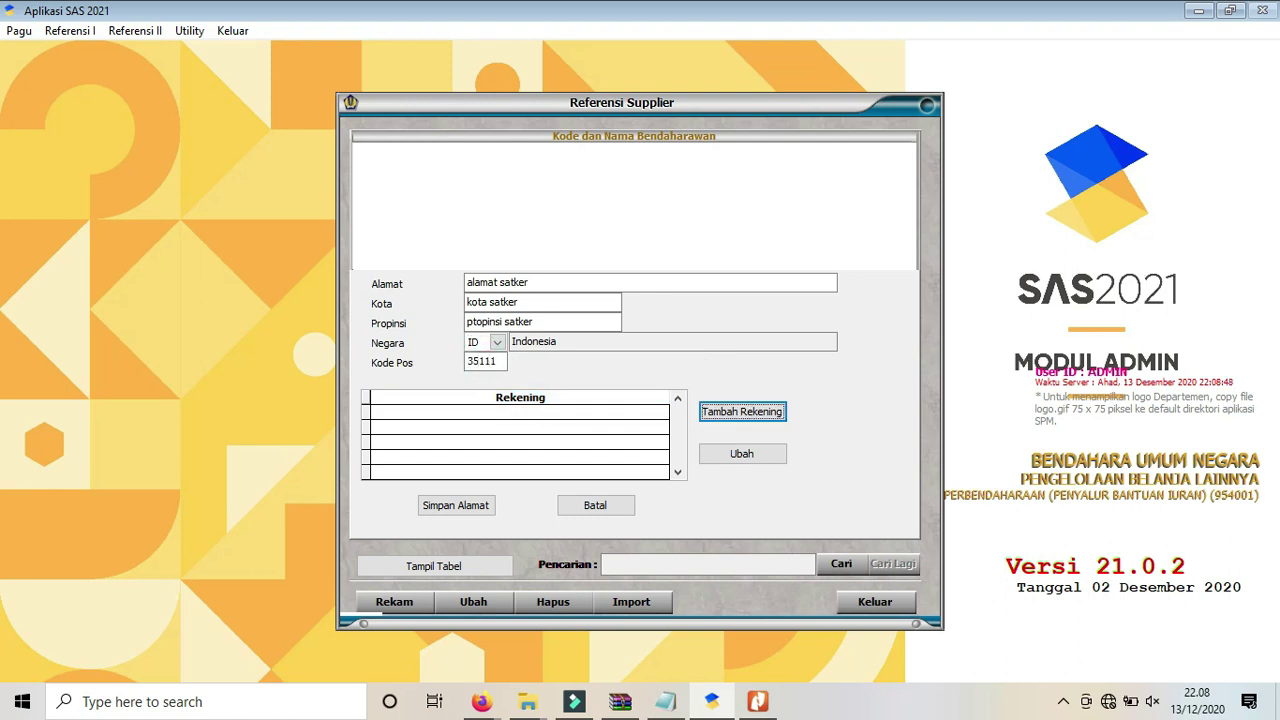
left_click(742, 412)
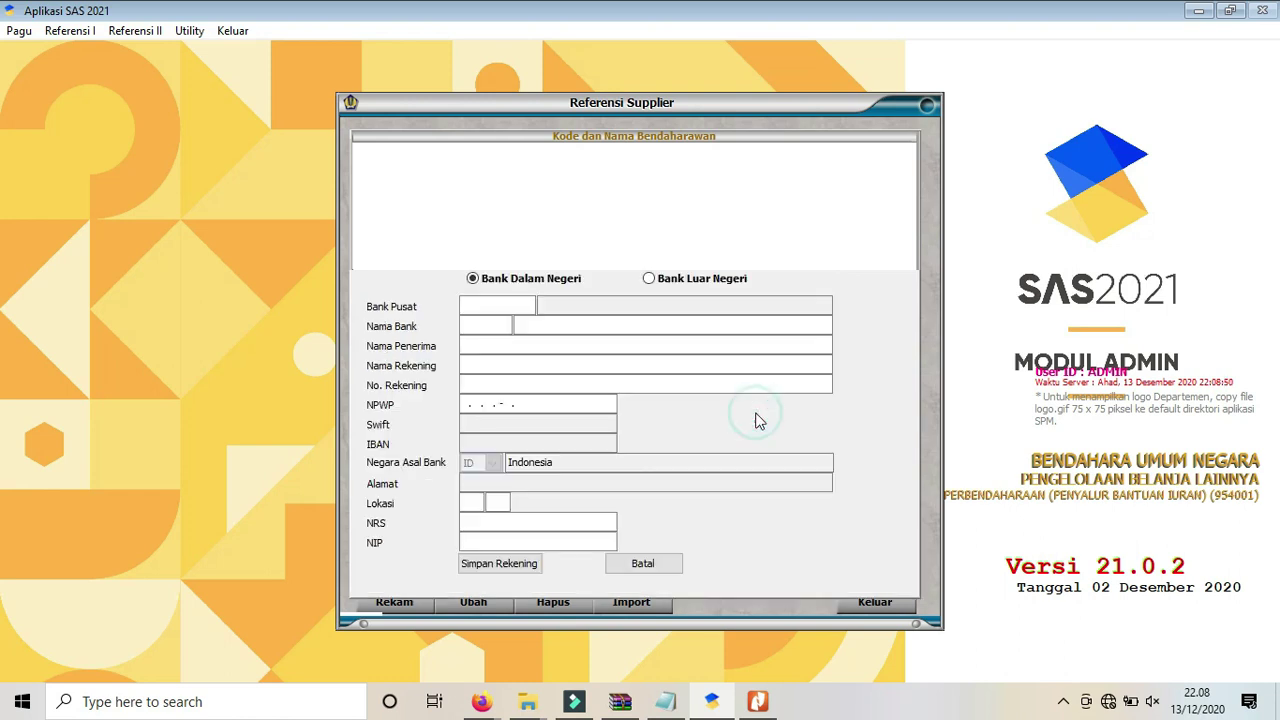
Set bank BANK RAKYAT INDONESIA, branch 'BANK RAKYAT INDONESIA CABANG MBULIPA', holder 'BPG 116 SATKER MBULIPA' and account number.
left_click(534, 312)
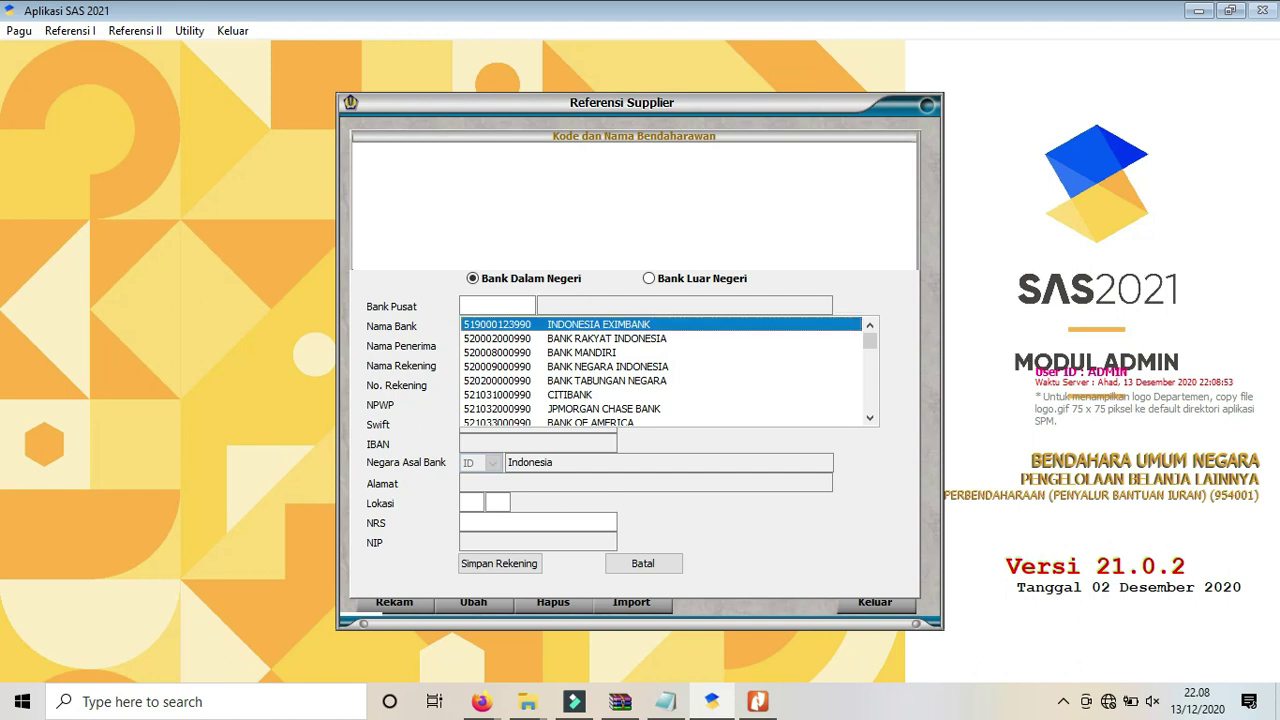
left_click(606, 338)
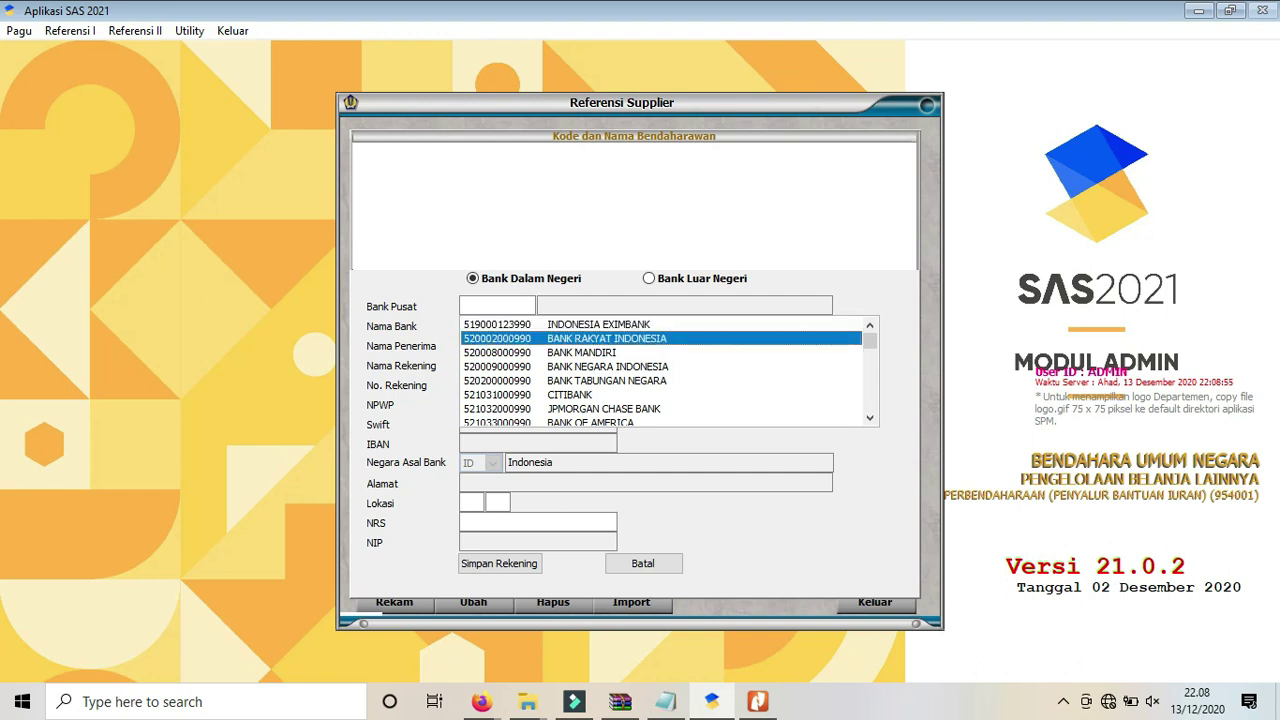
key("Return")
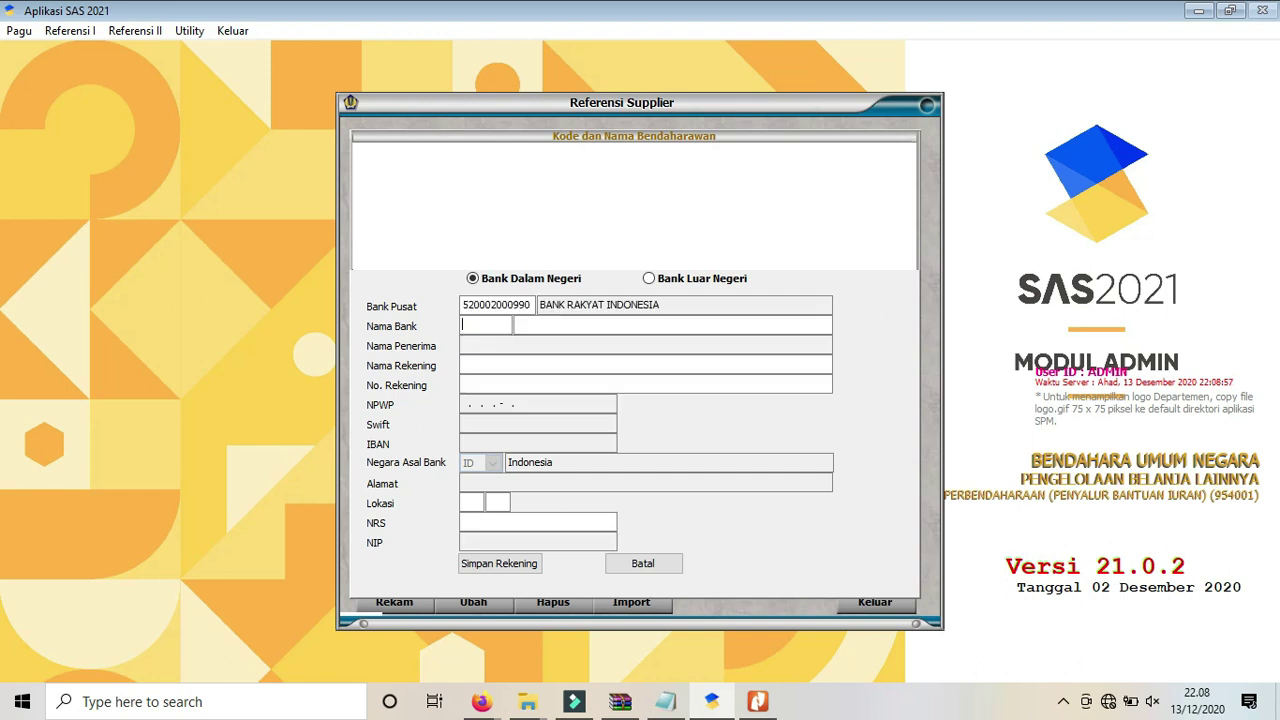
left_click(524, 325)
type("BANK RAKYAT INDONESIA CAB")
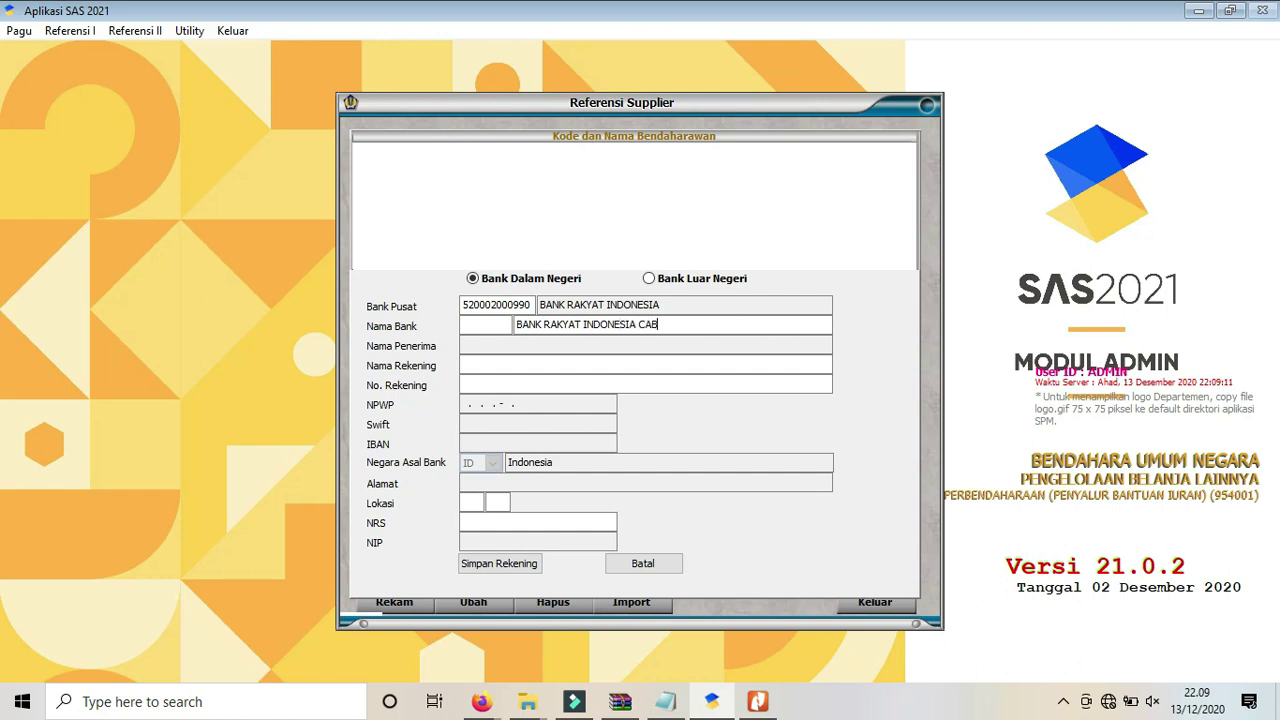
type("ANG MBULIPA")
left_click(533, 364)
type("BPG 116 SAT")
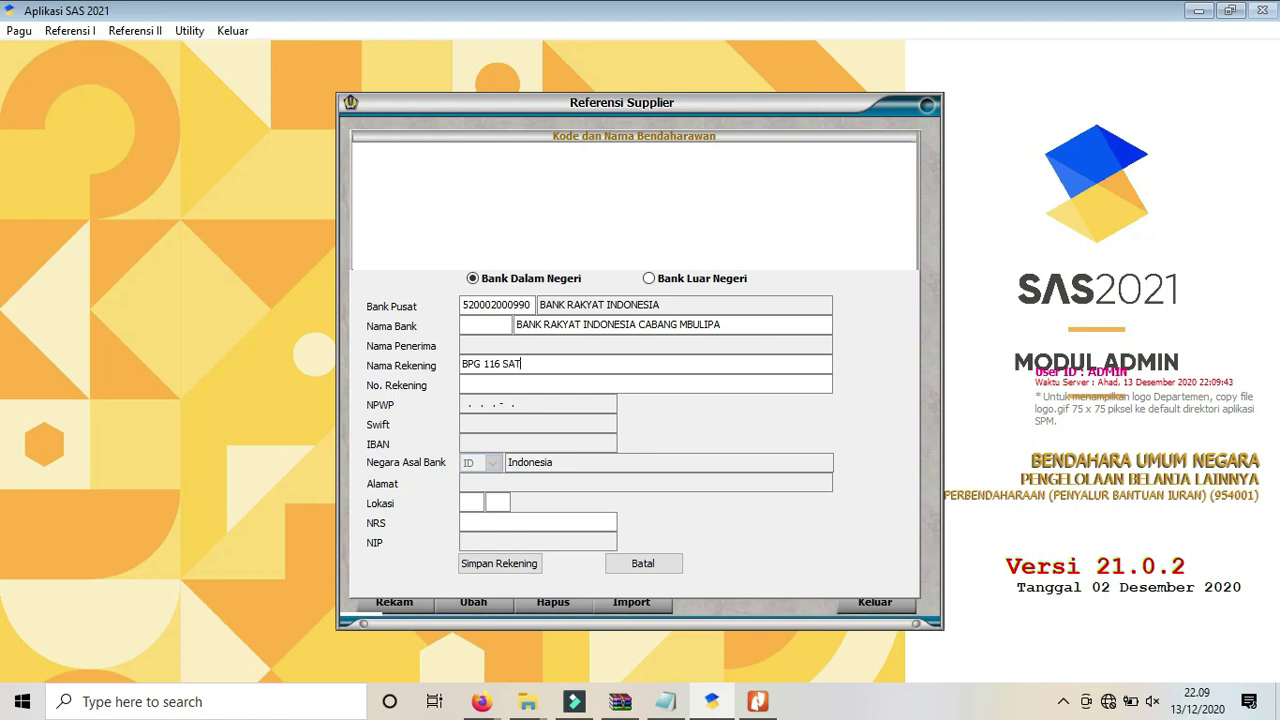
type("KER MBULIPA")
left_click(545, 385)
type("12345677")
key("BackSpace")
type("891234")
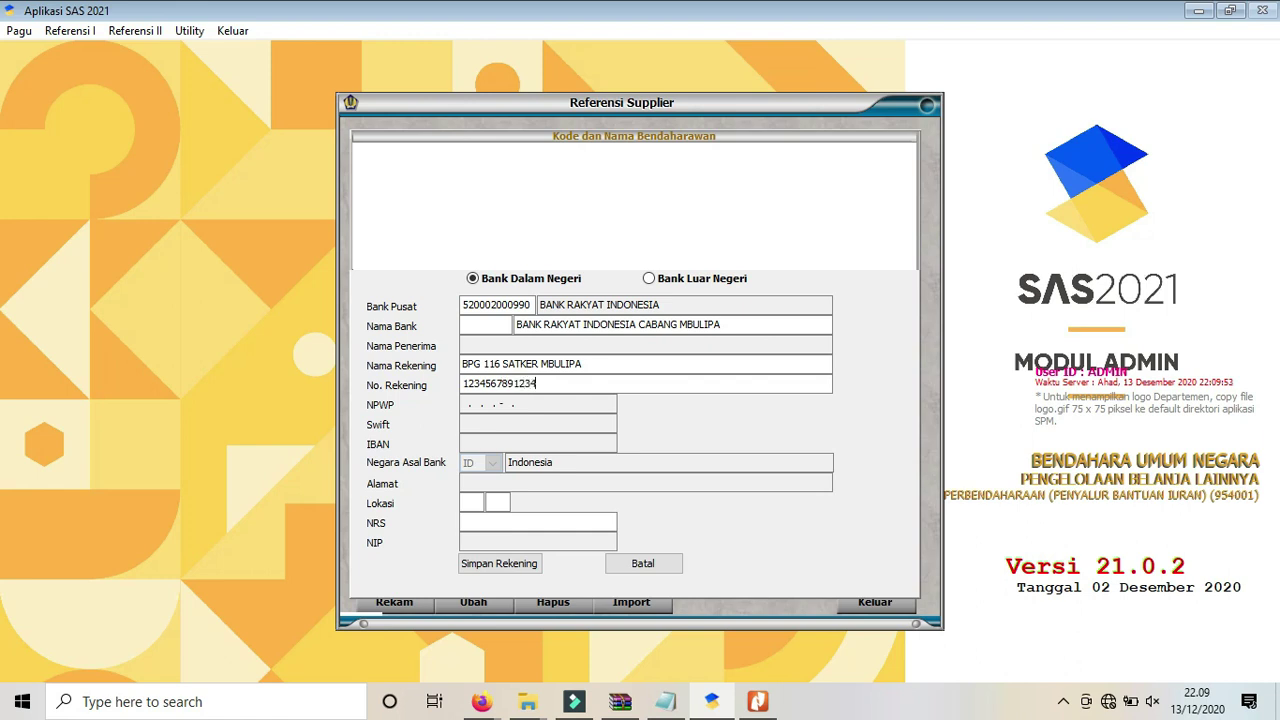
type("5")
Enter location 12 03, then save the account, address and supplier record and close the form.
left_click(475, 502)
type("12 0")
type("3")
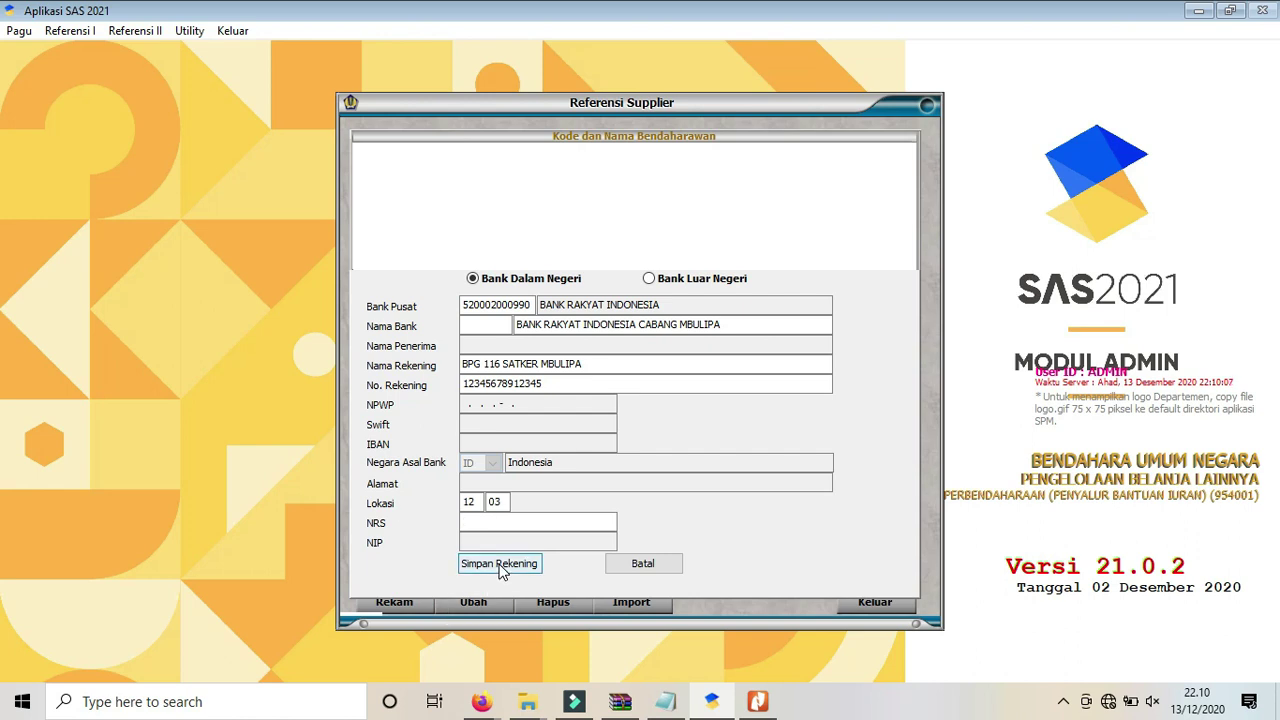
left_click(500, 564)
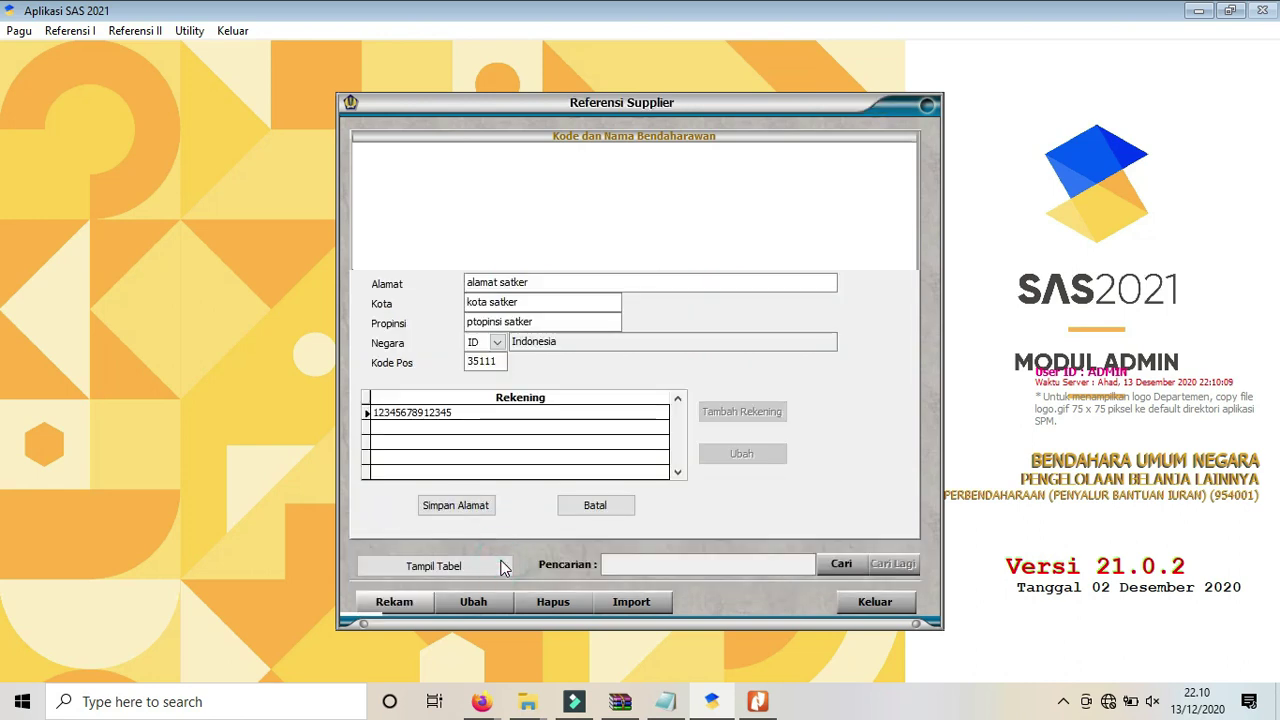
left_click(459, 507)
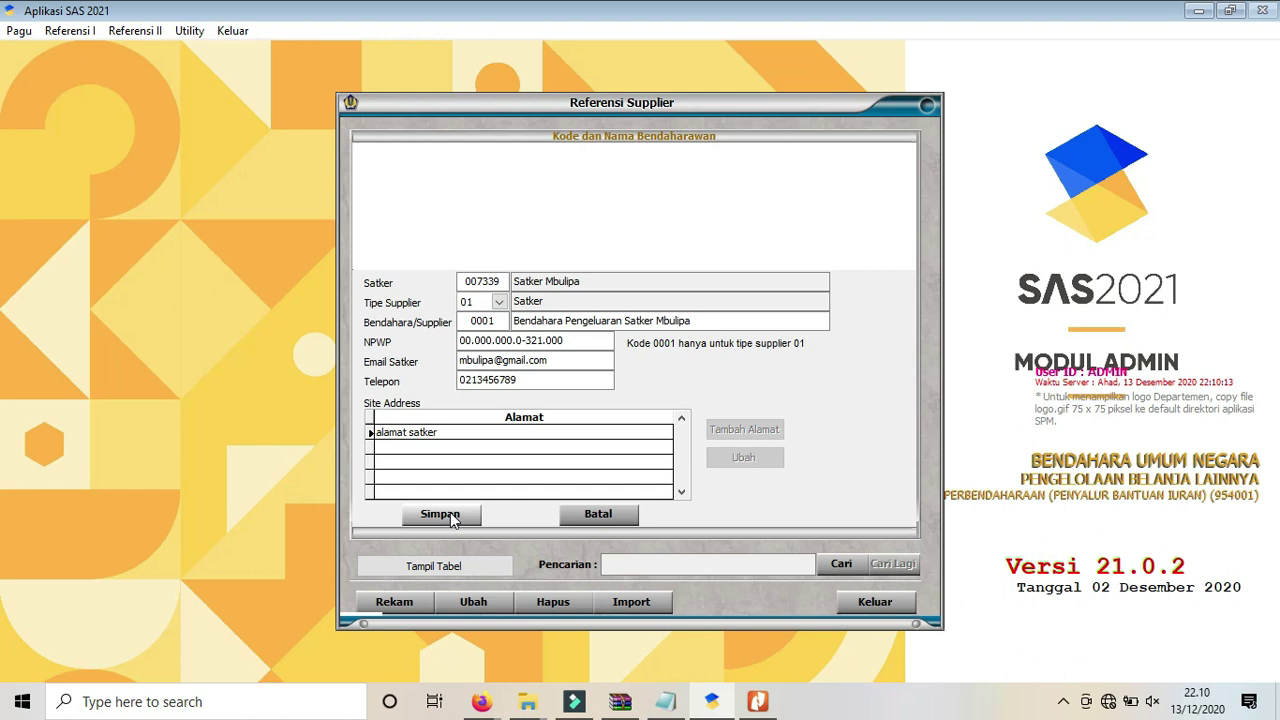
left_click(450, 515)
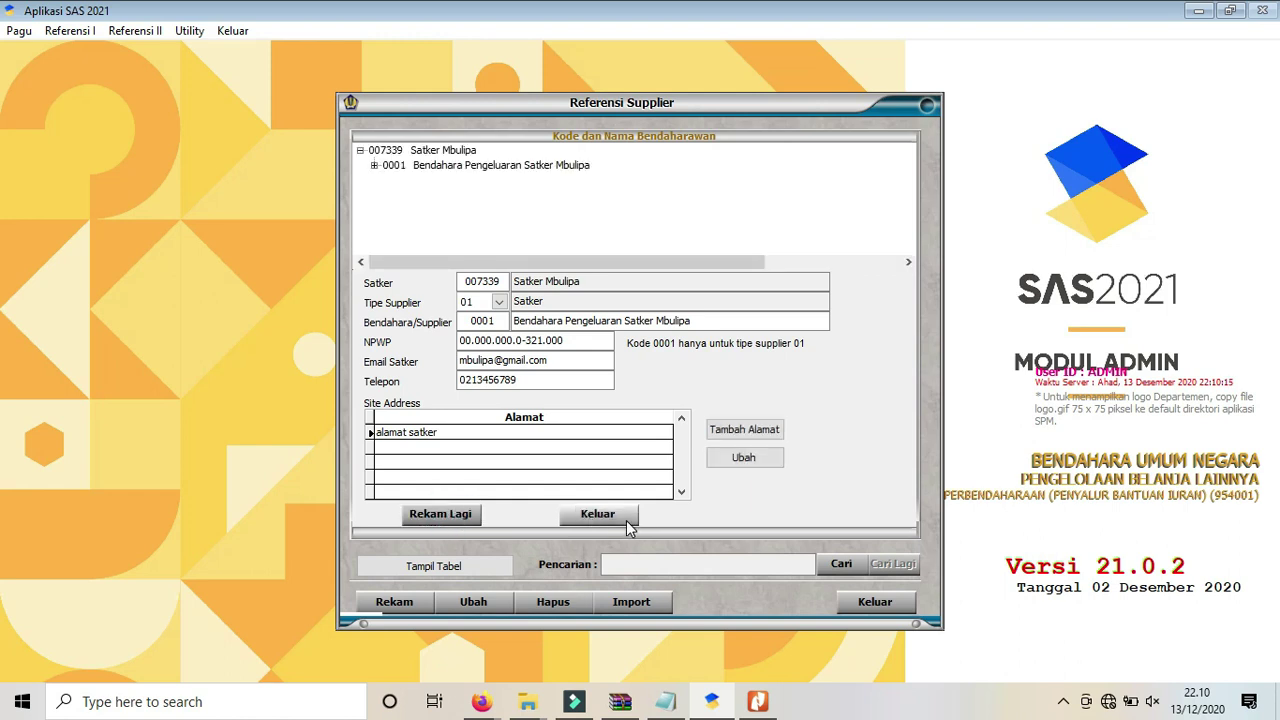
left_click(597, 514)
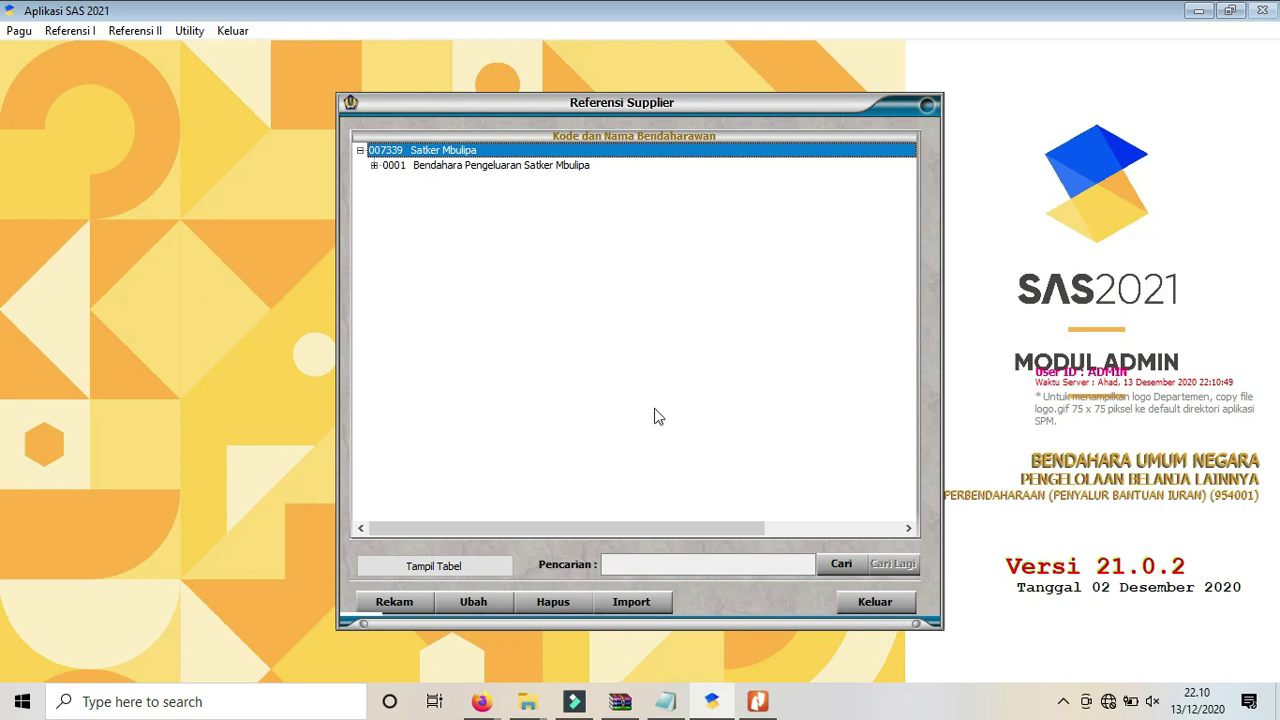
left_click(665, 703)
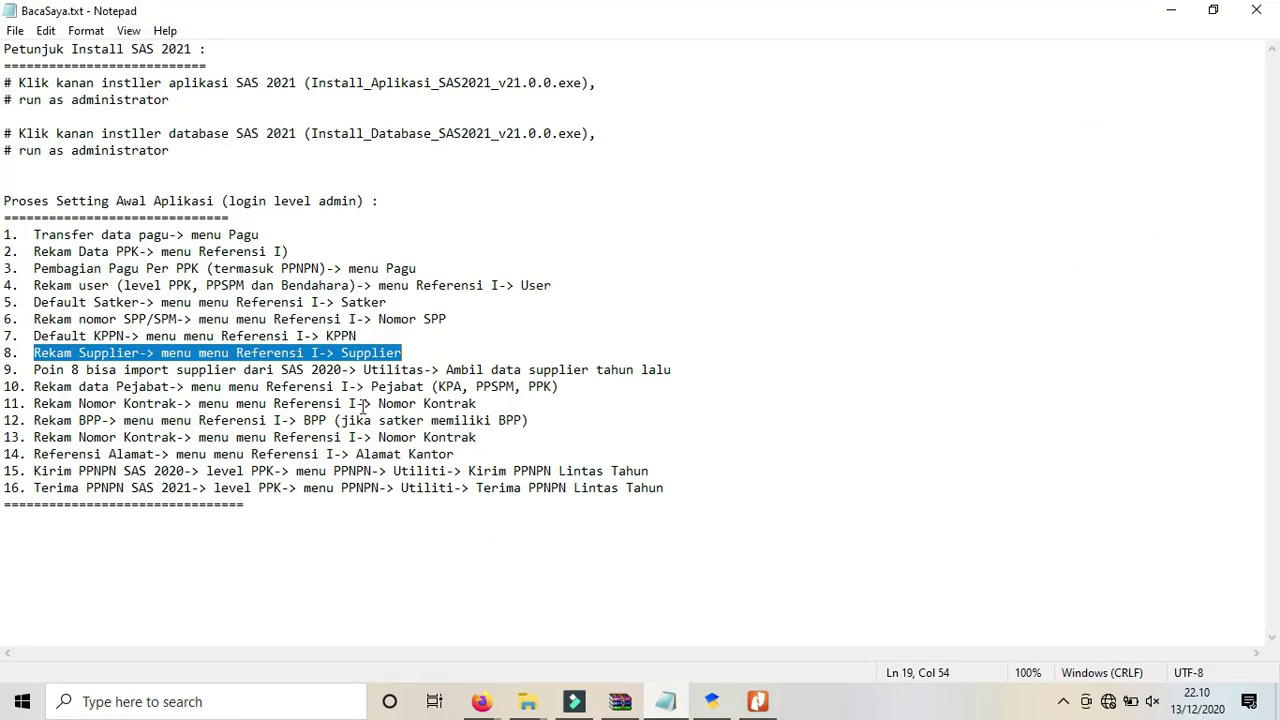
left_click_drag(33, 371, 678, 369)
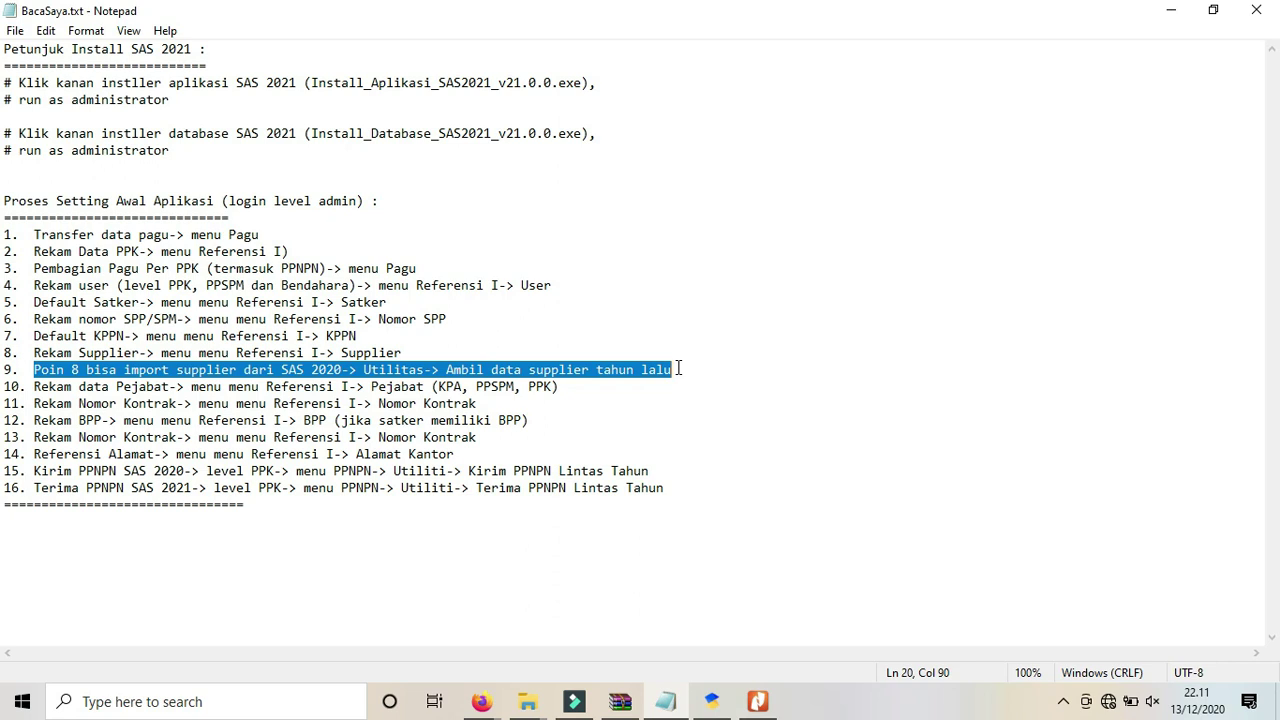
left_click(1167, 12)
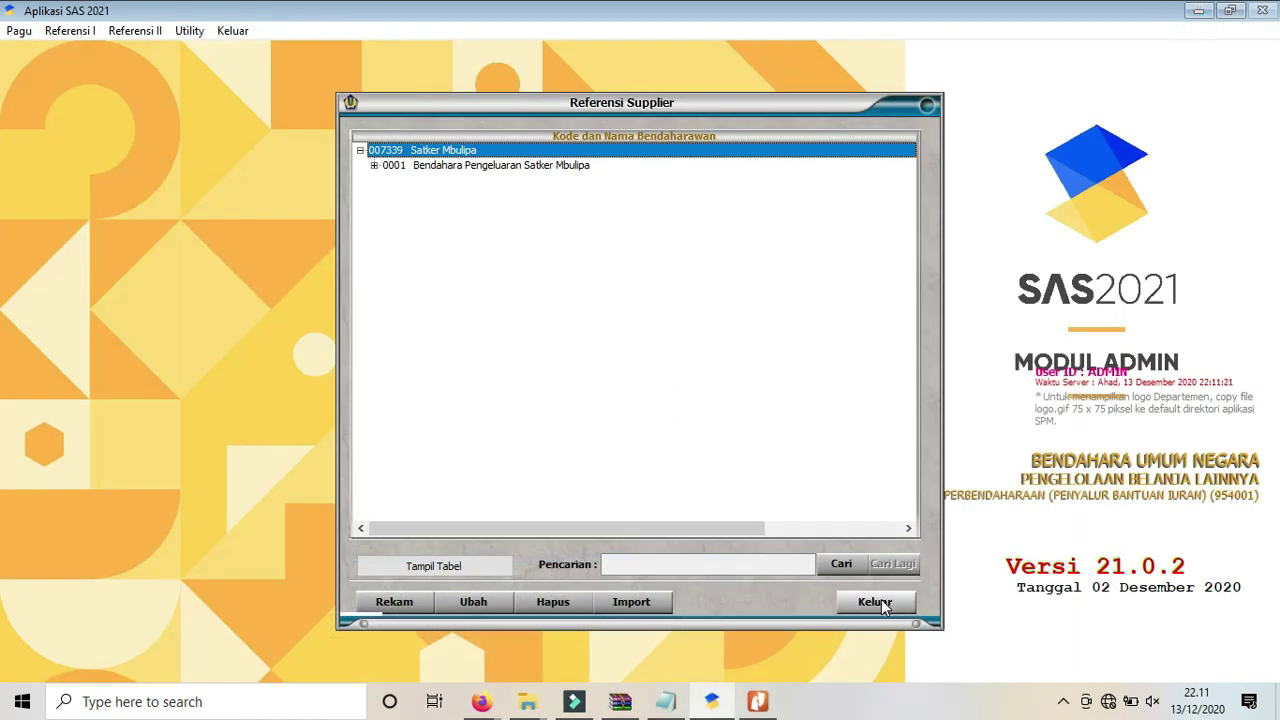
Close Referensi Supplier, minimize SAS and Nitro Pro, check the Notepad checklist, then return to SAS.
left_click(881, 599)
left_click(1203, 10)
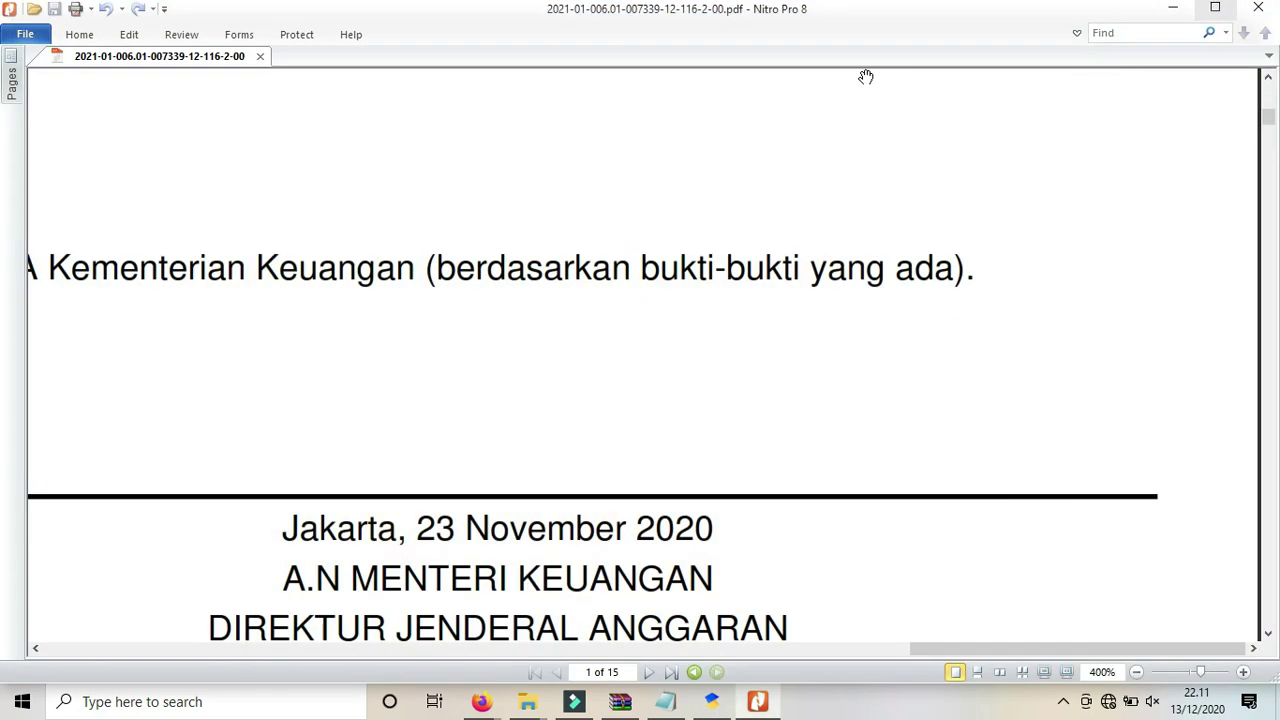
left_click(1168, 8)
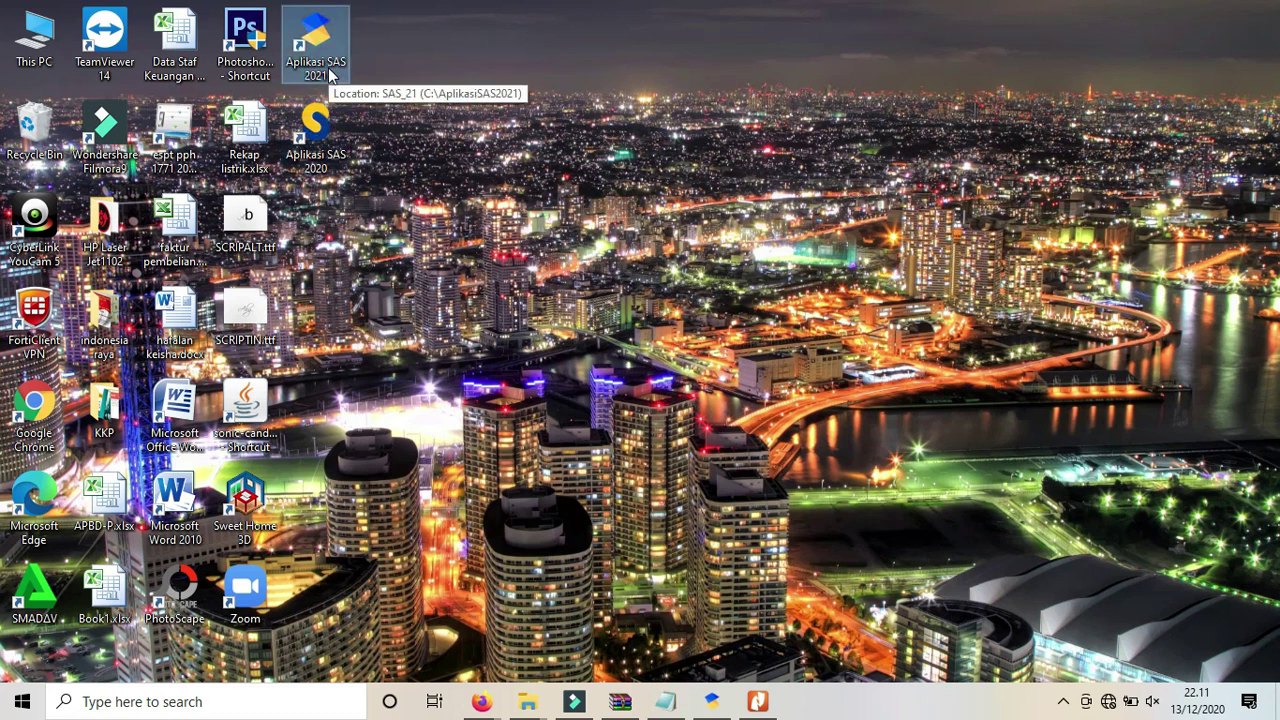
left_click(665, 701)
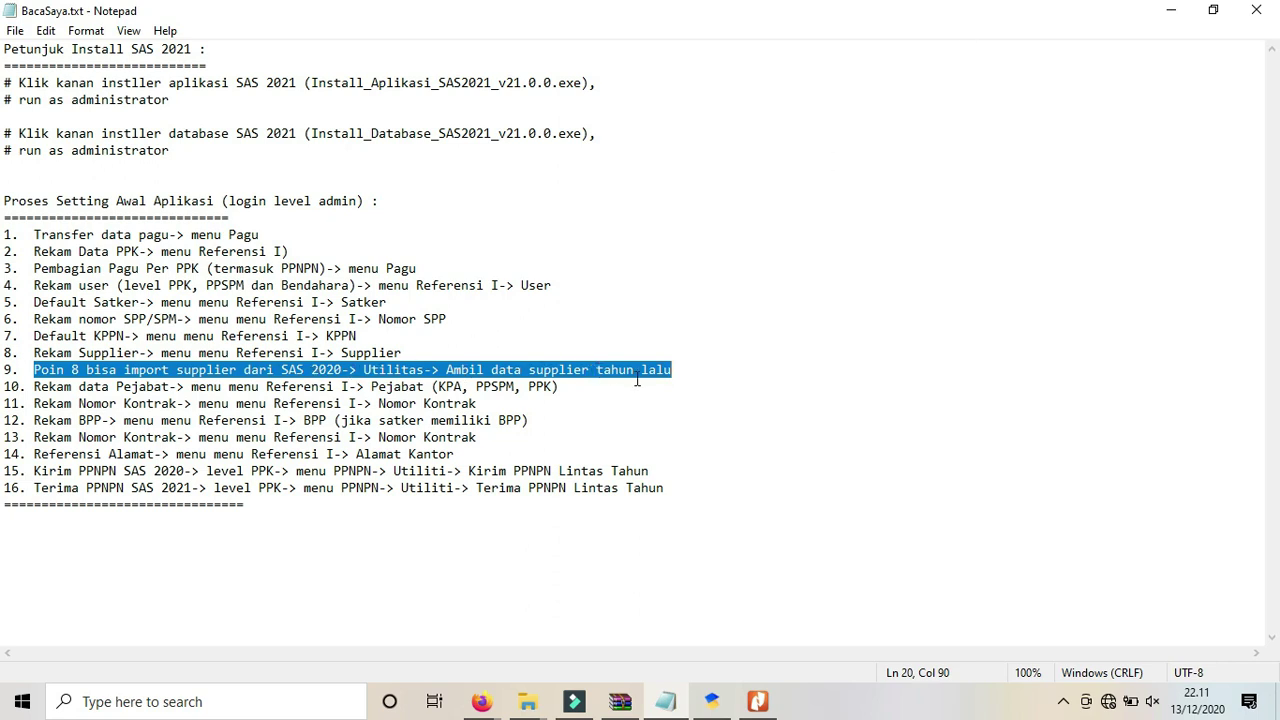
left_click(710, 705)
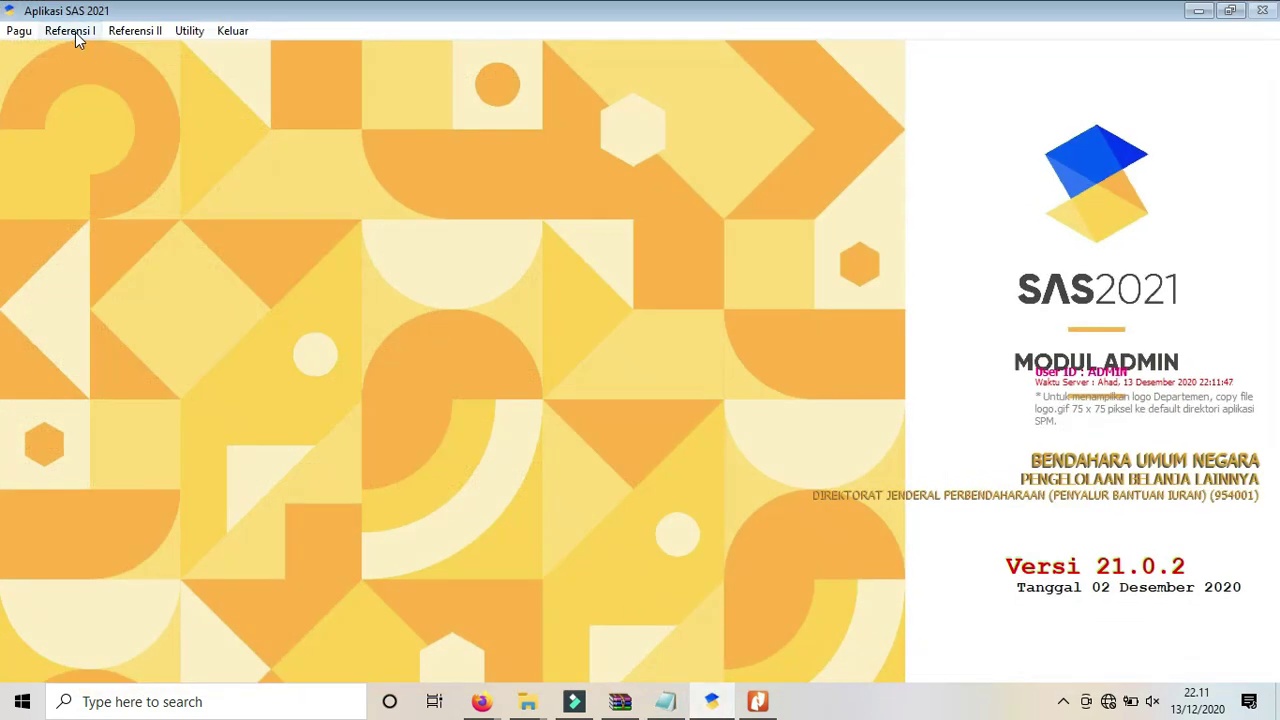
Delete the Satker Mbulipa supplier entry with its address and bank account, then show the checklist.
left_click(75, 32)
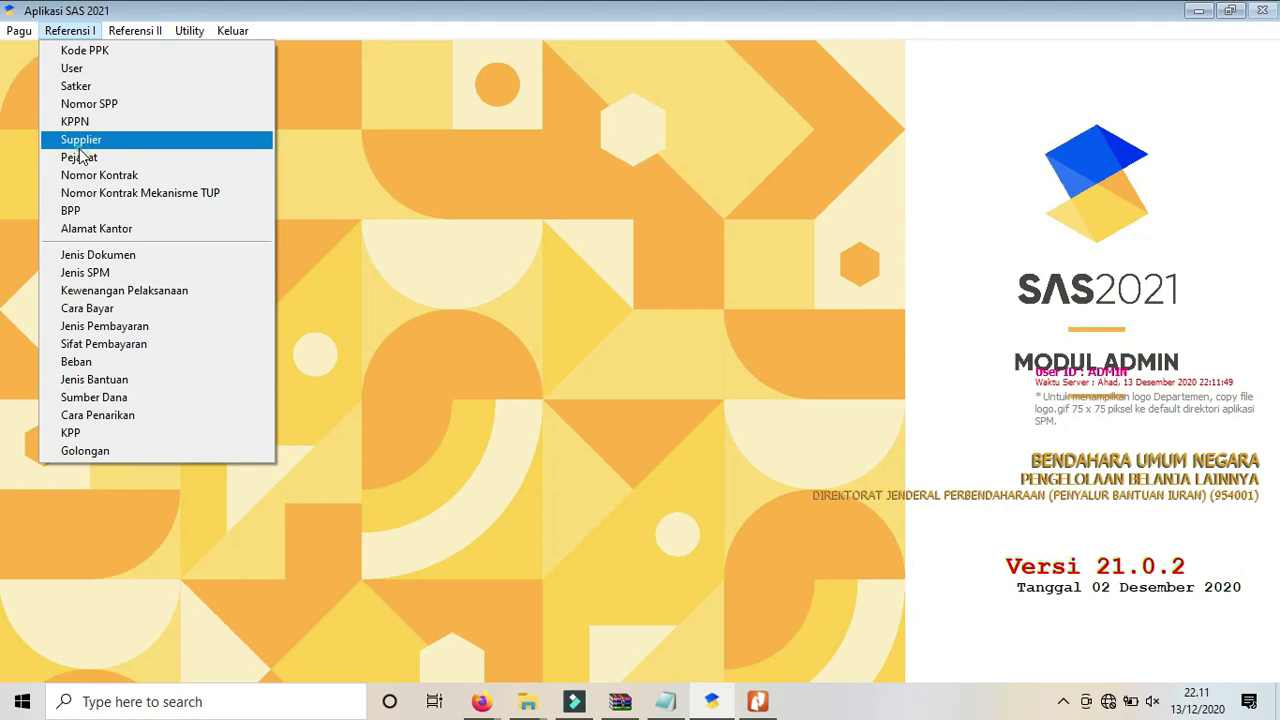
left_click(80, 144)
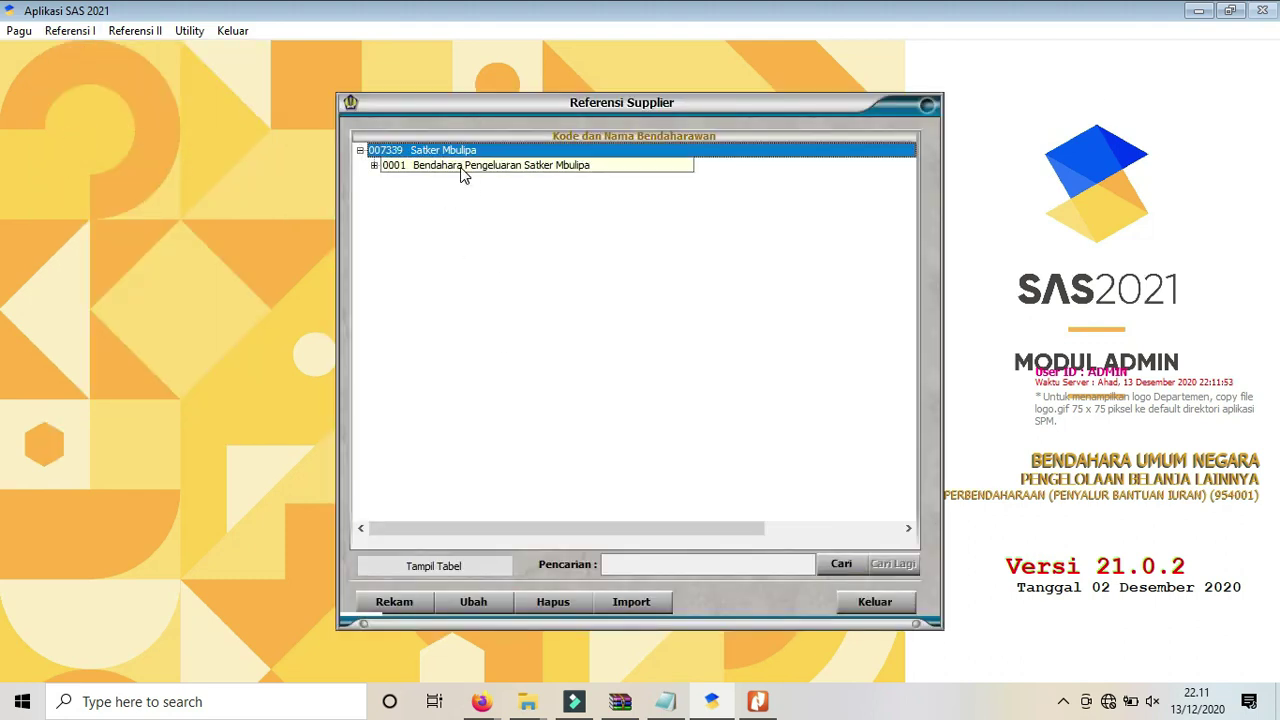
double_click(470, 166)
double_click(450, 181)
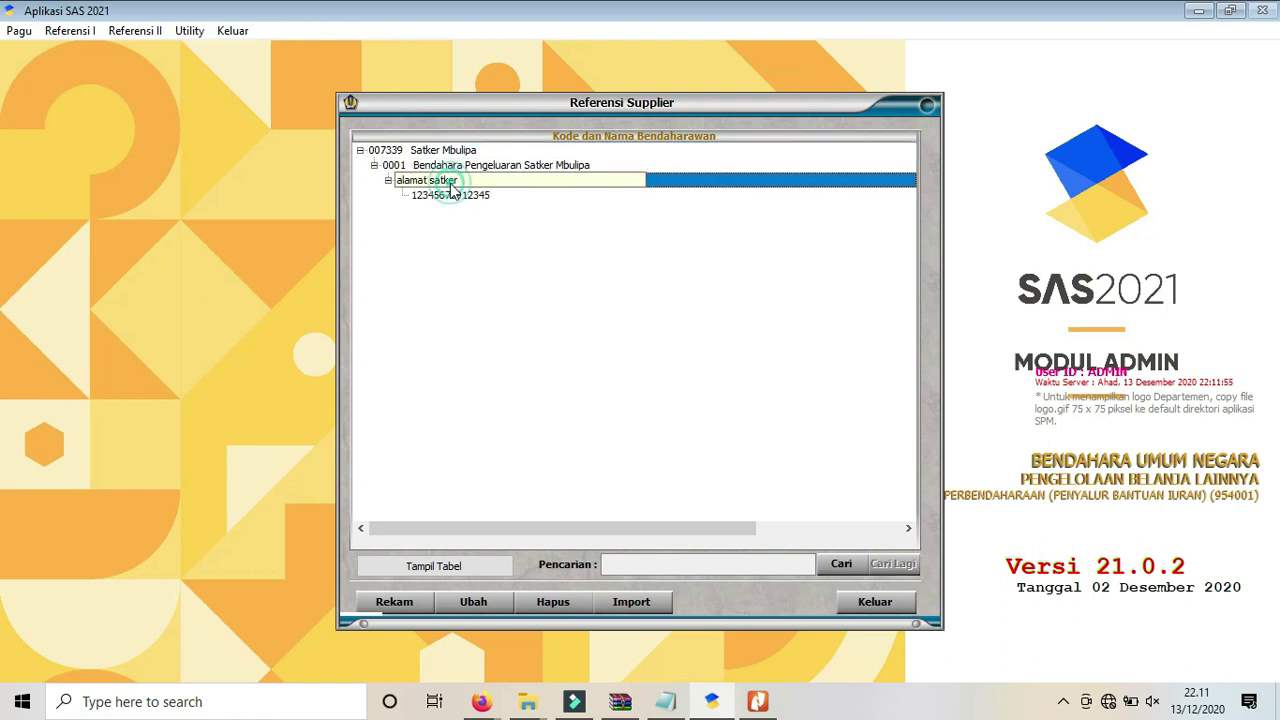
left_click(443, 194)
left_click(556, 604)
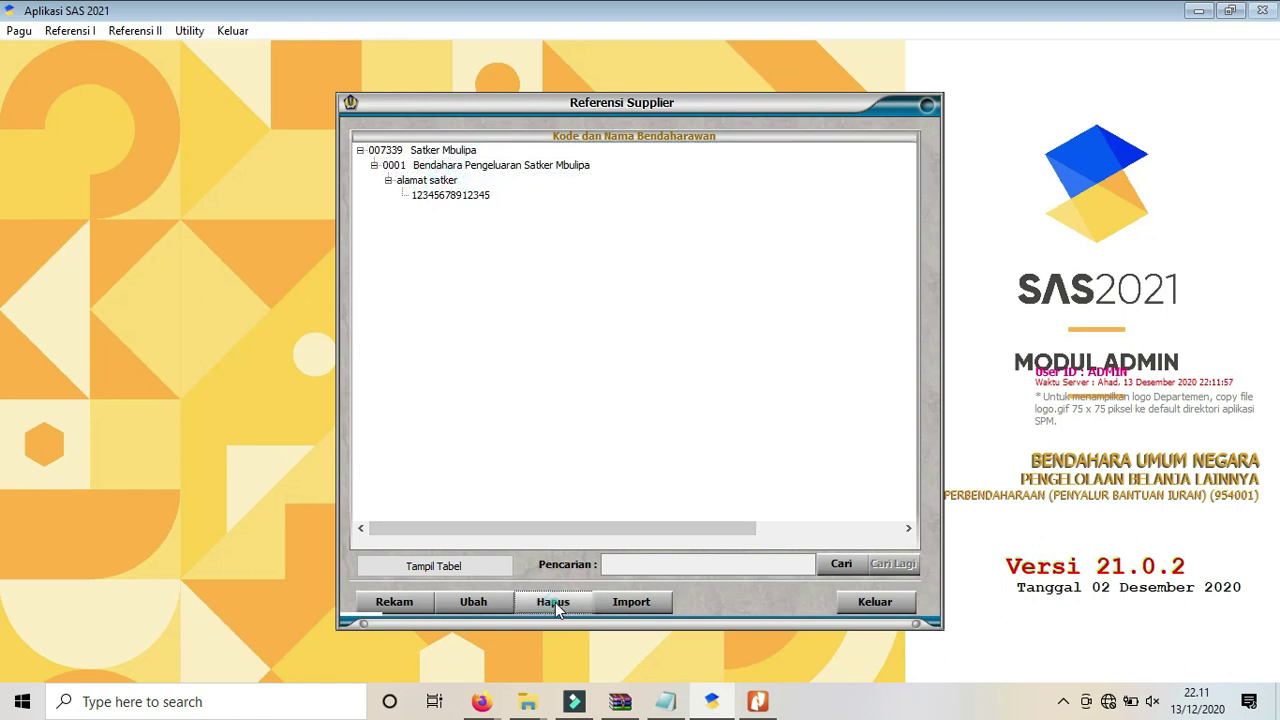
left_click(585, 401)
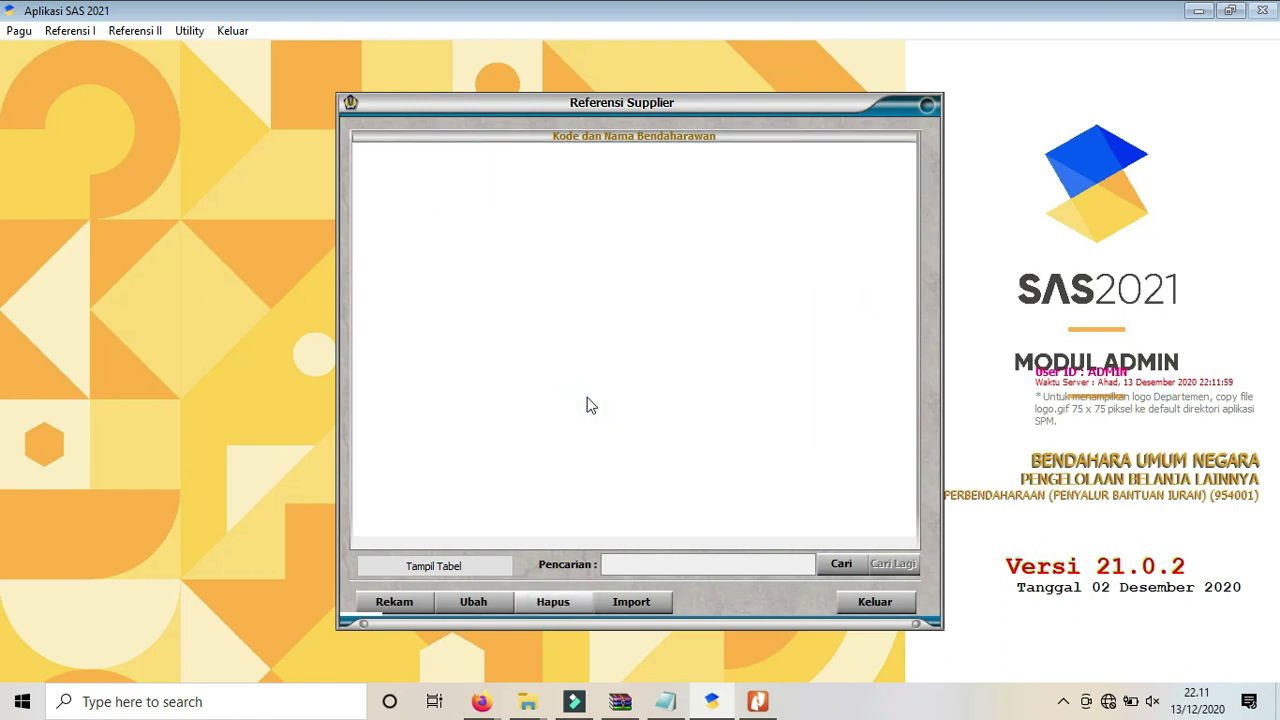
left_click(878, 600)
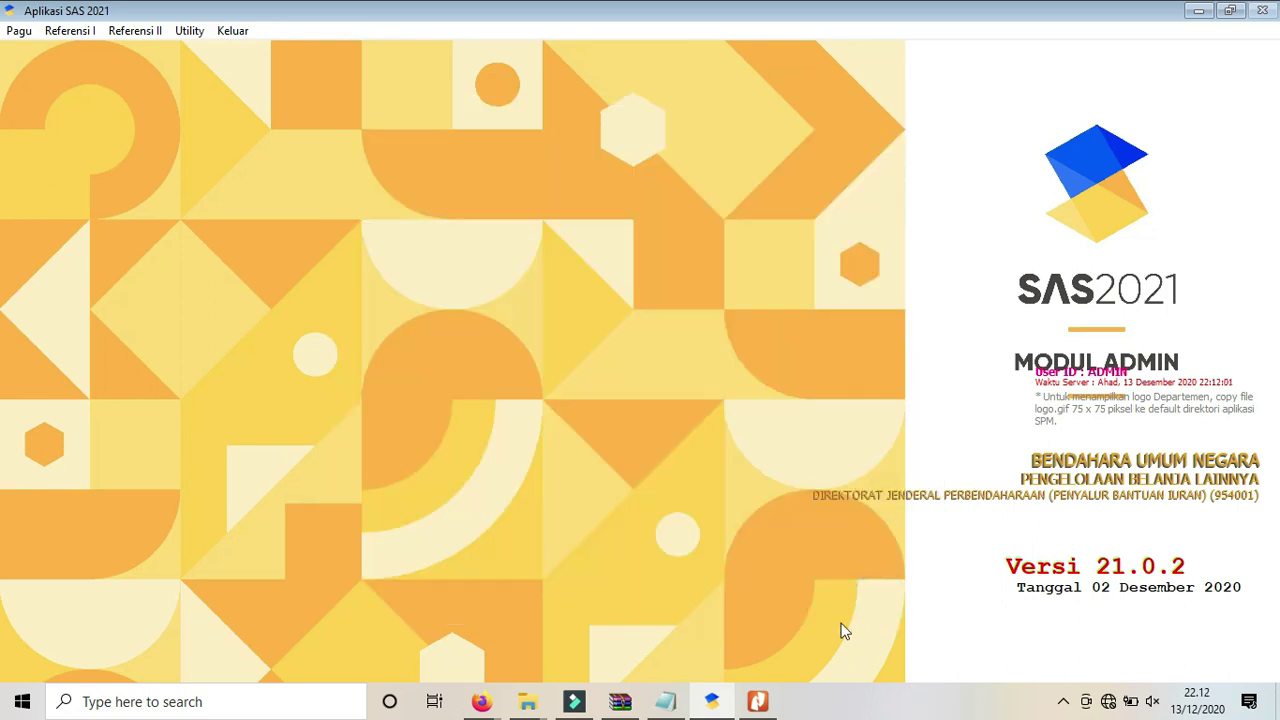
left_click(665, 701)
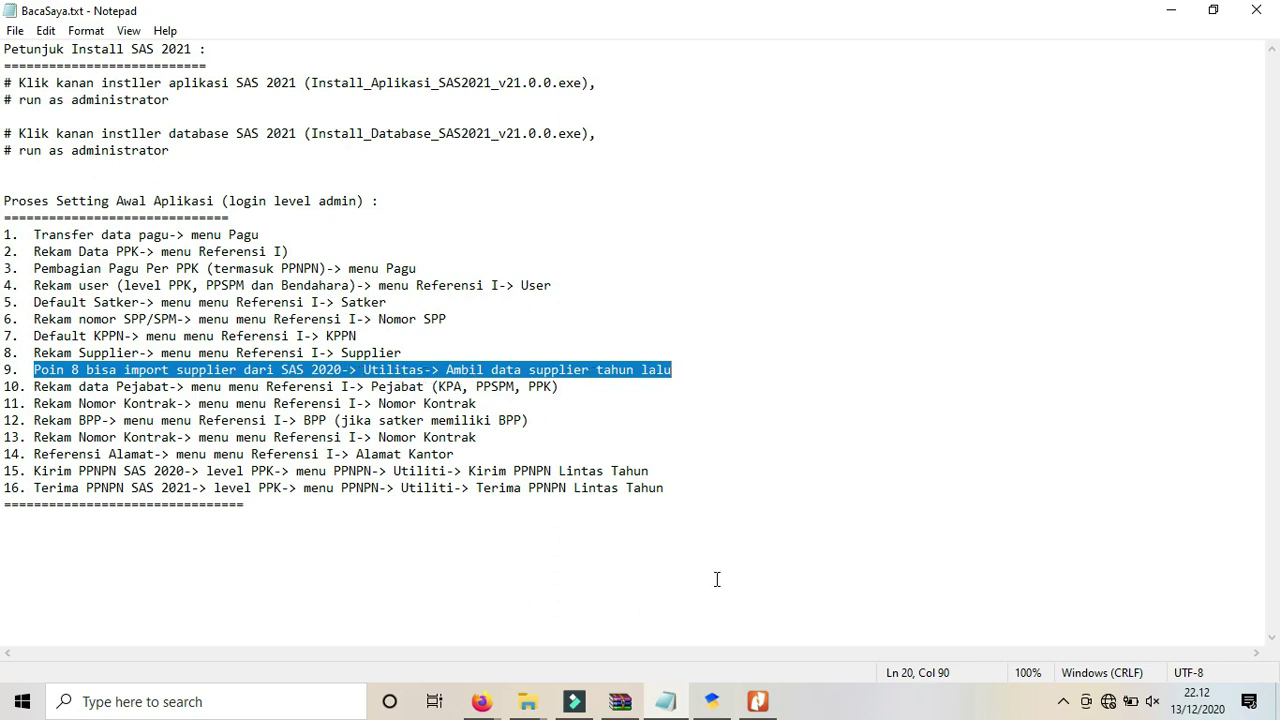
Open Utility > Ambil Data Supplier Tahun Lalu and enter the admin user name and password.
left_click(708, 705)
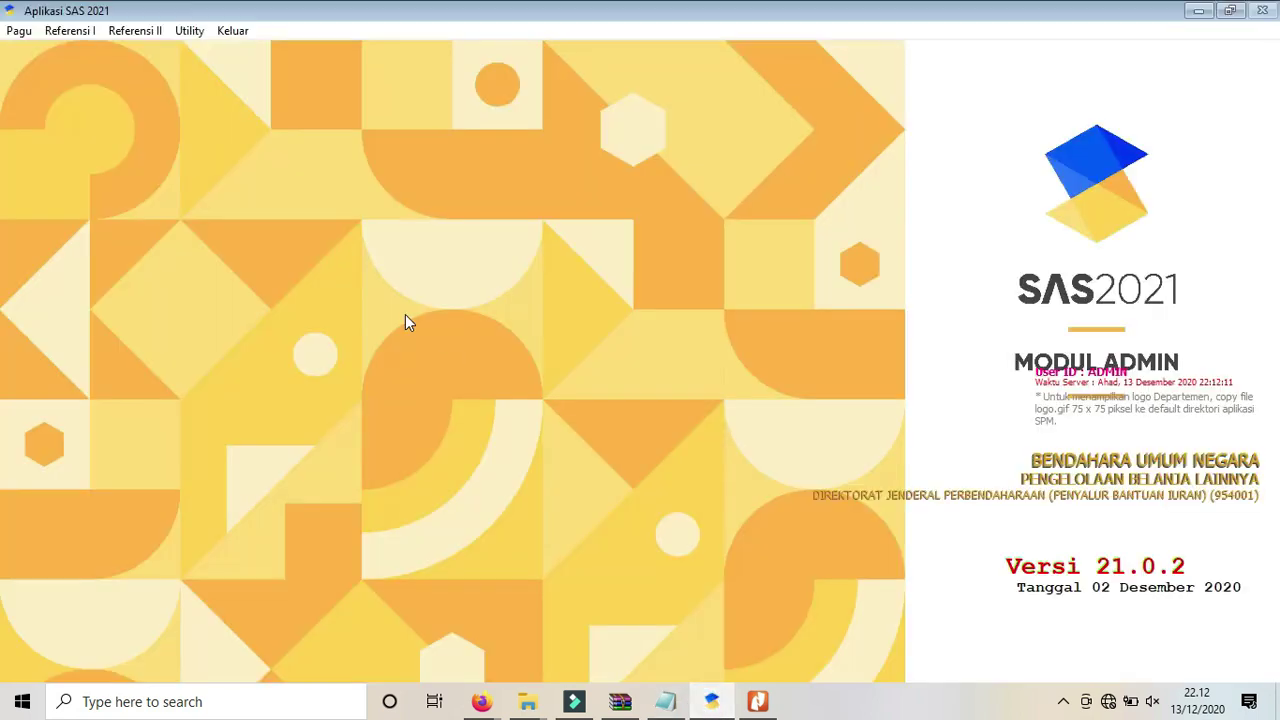
left_click(186, 30)
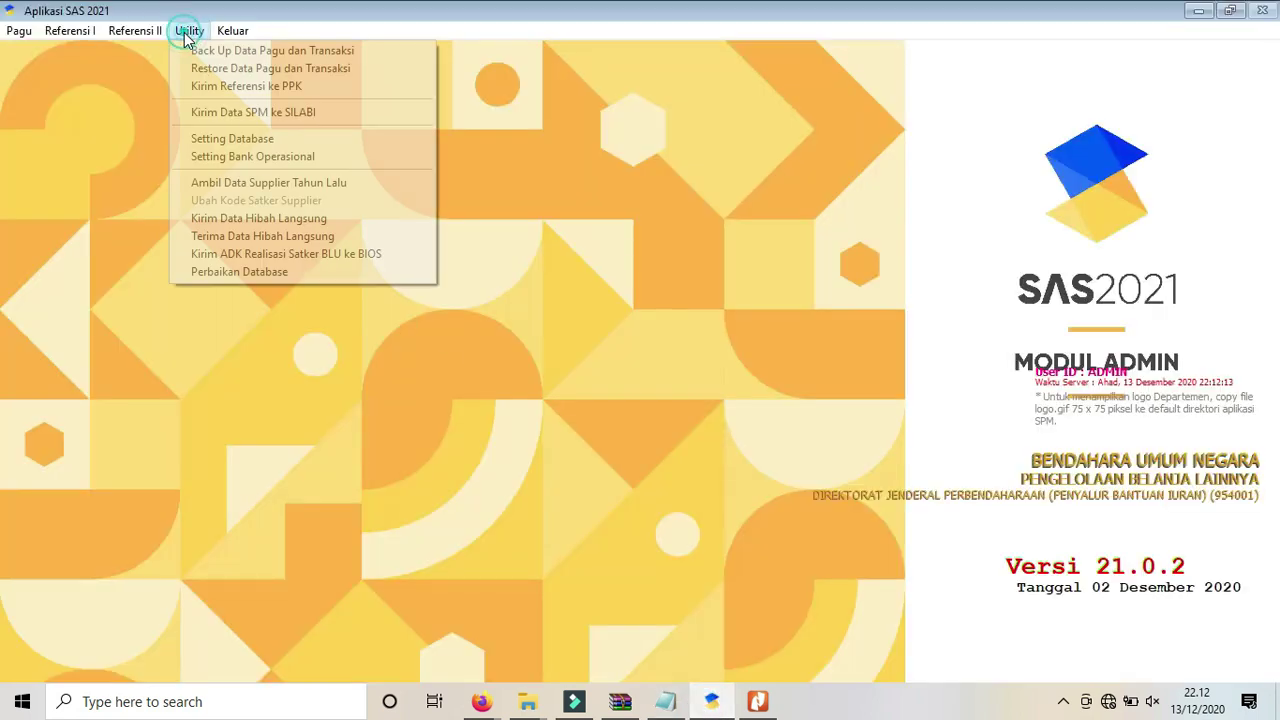
left_click(220, 185)
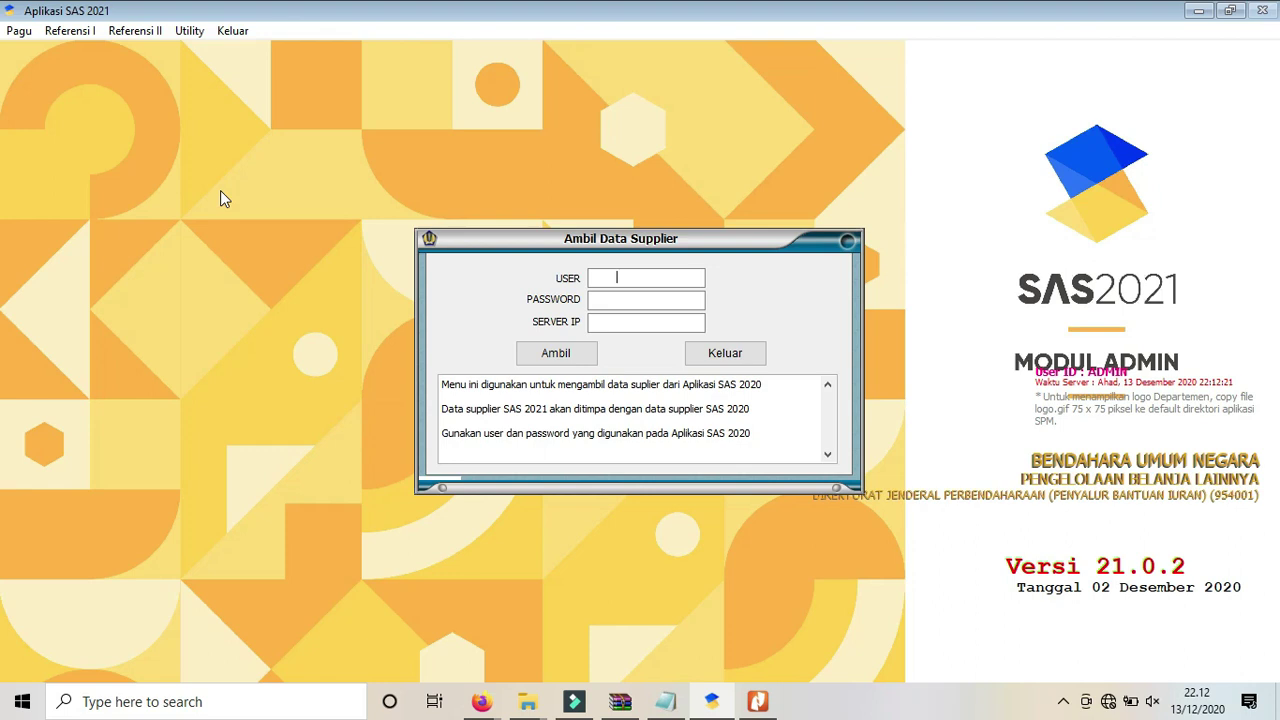
type("ADMIN")
key("BackSpace")
key("BackSpace")
key("BackSpace")
key("BackSpace")
type("D")
key("BackSpace")
key("BackSpace")
type("admin")
key("Tab")
type("admin")
key("Tab")
Fetch the 2020 supplier data, acknowledge 'Proses selesai', and close the import window.
left_click(559, 361)
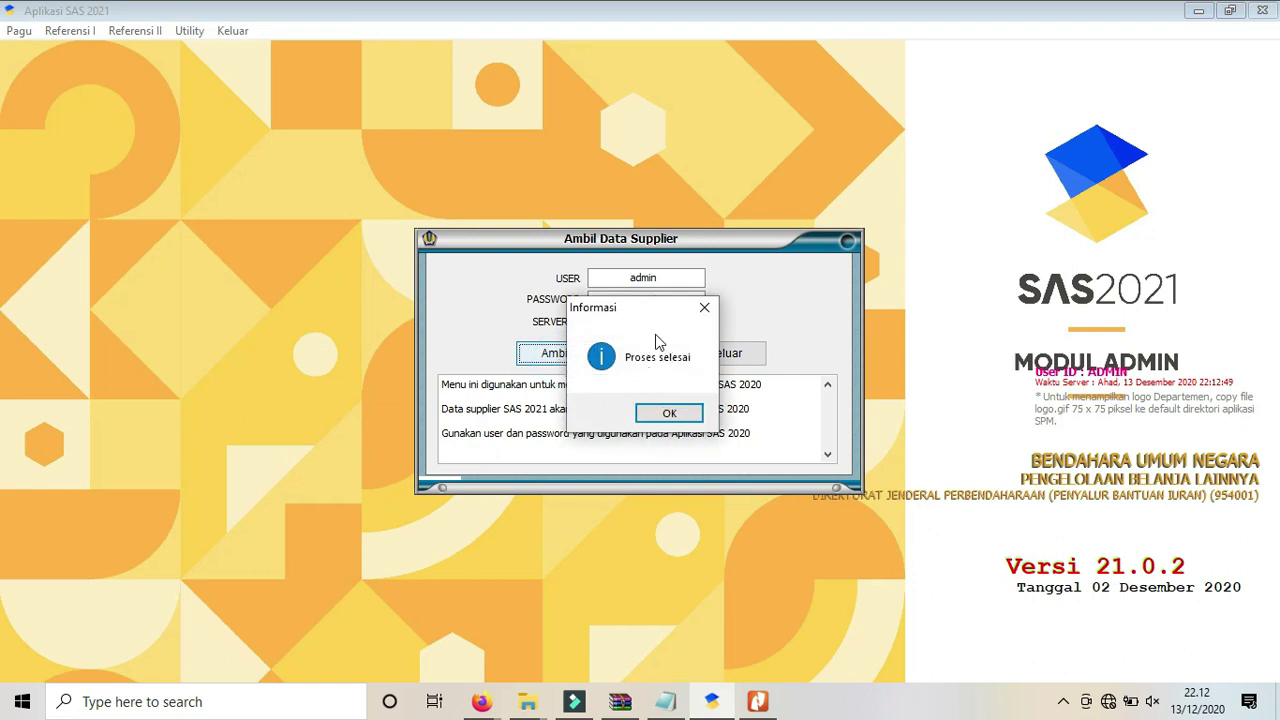
left_click(667, 416)
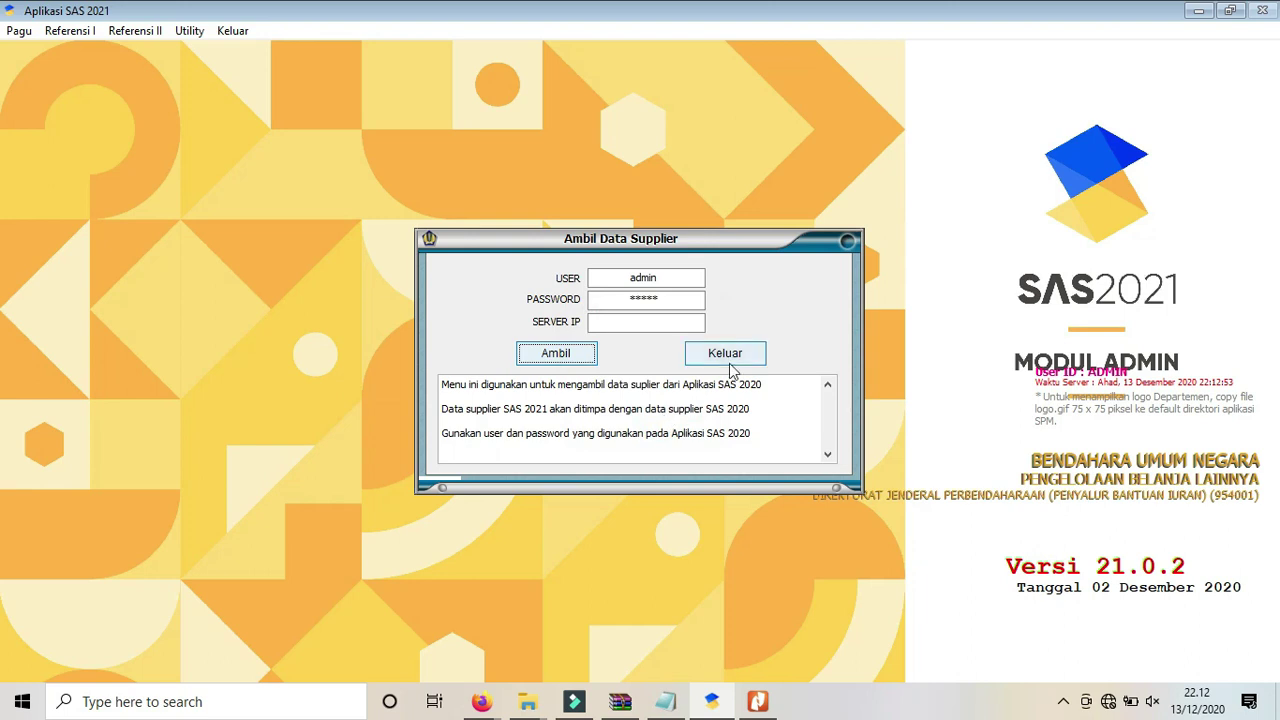
left_click(733, 365)
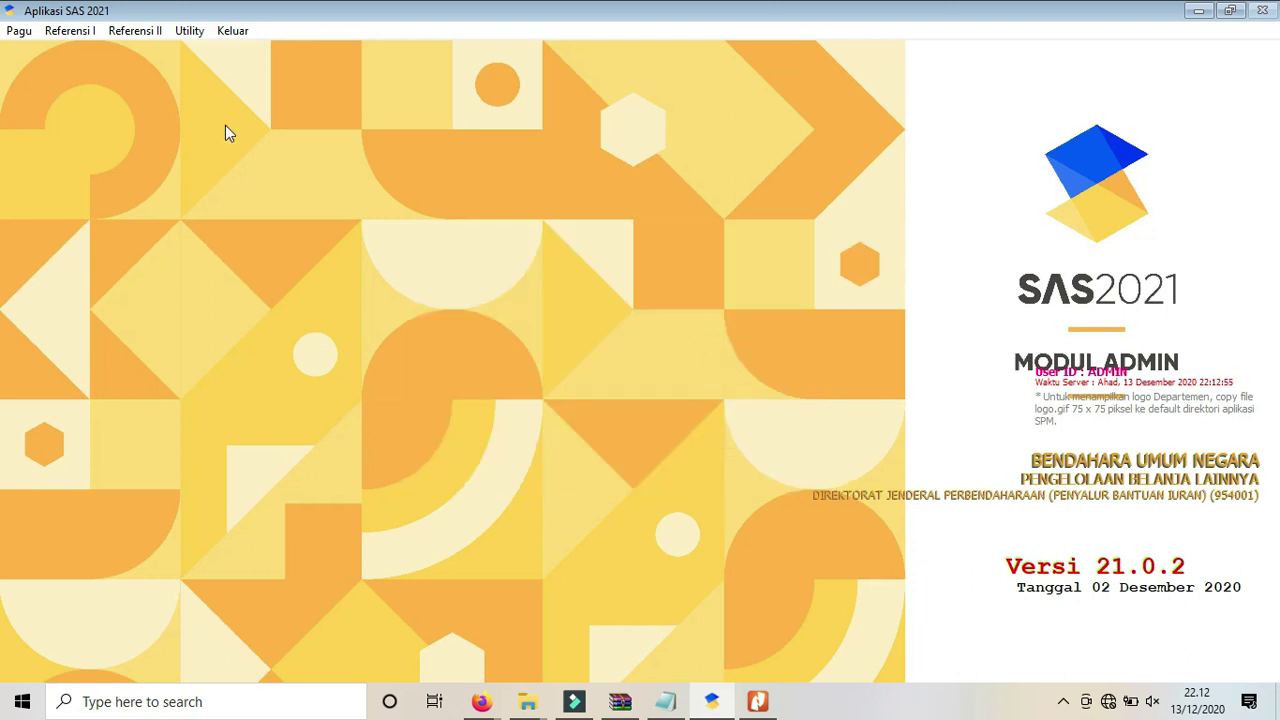
Check the seven imported suppliers (0001–0007) in Referensi Supplier, then return to the Notepad checklist.
left_click(83, 35)
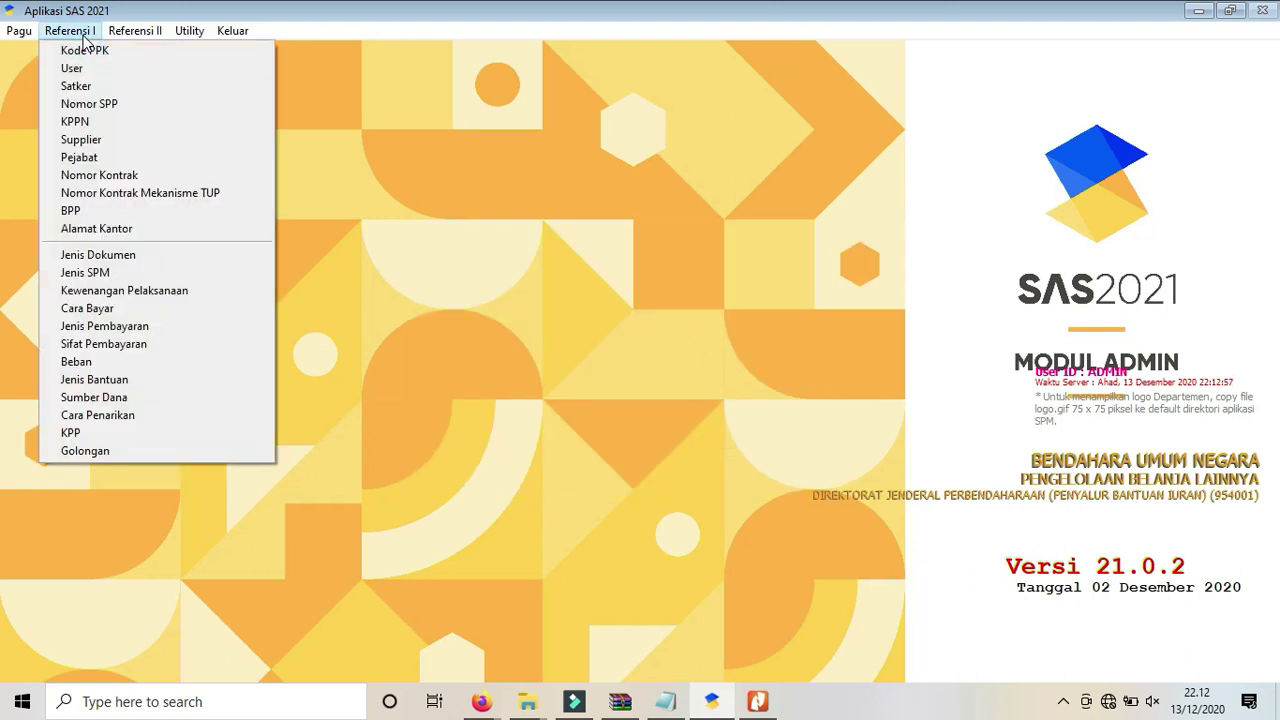
left_click(90, 140)
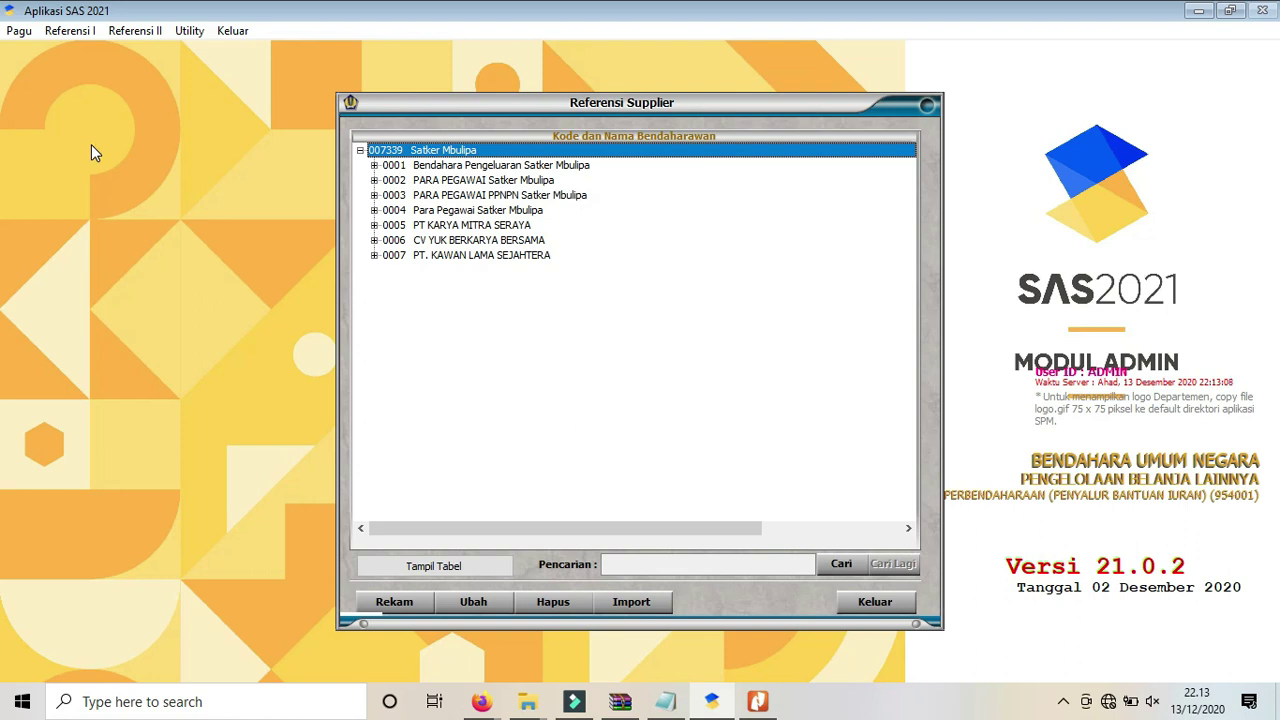
left_click(876, 602)
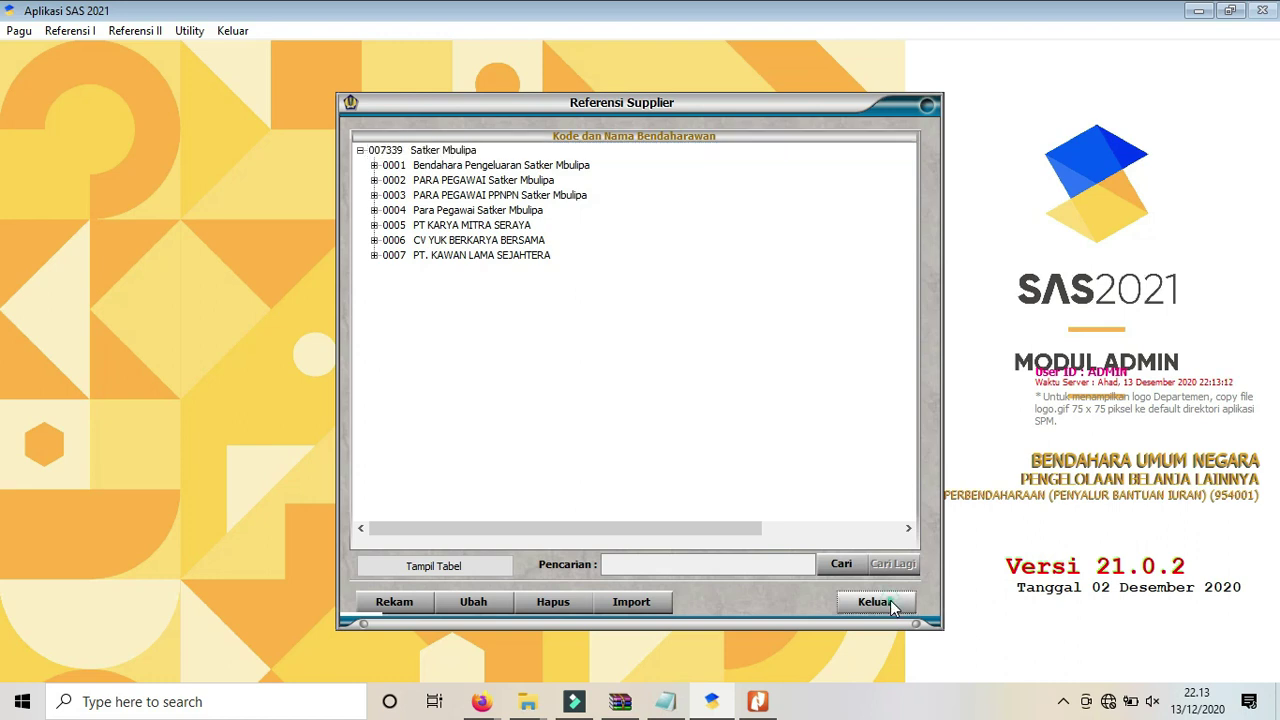
left_click(667, 702)
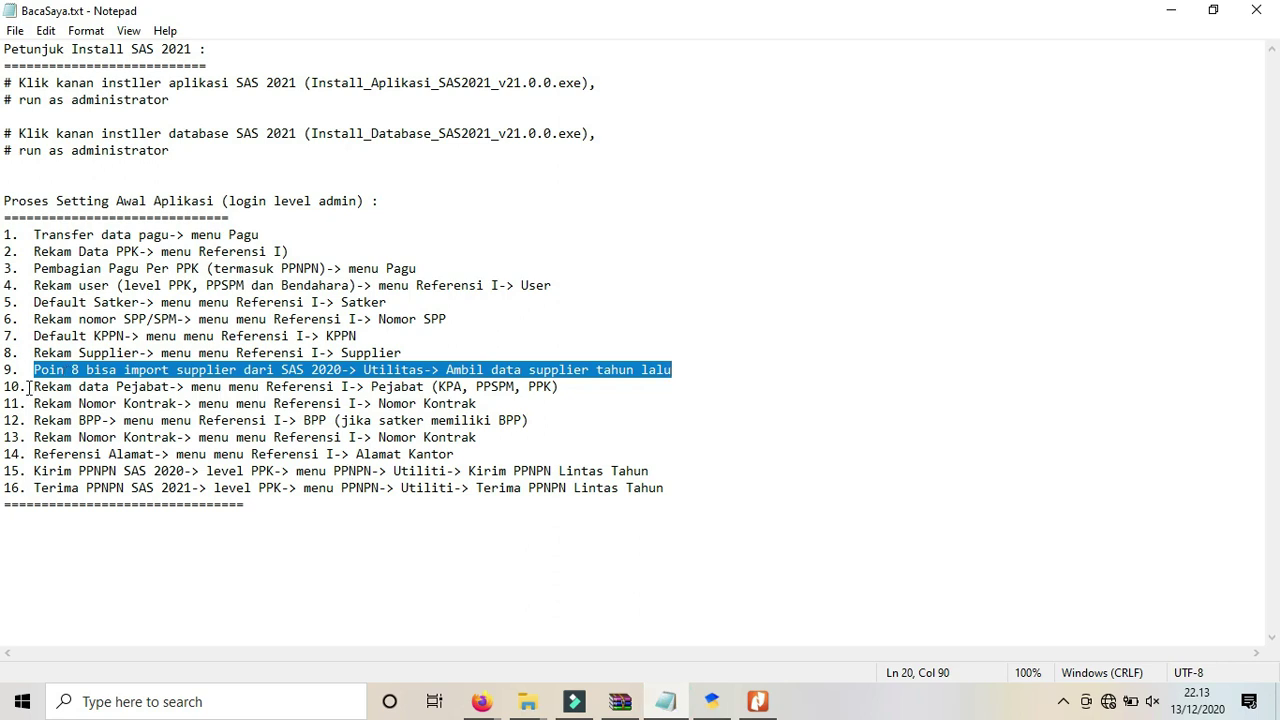
Highlight checklist item 10, Rekam data Pejabat for KPA, PPSPM and PPK, then return to SAS 2021.
left_click(33, 387)
left_click_drag(33, 387, 556, 384)
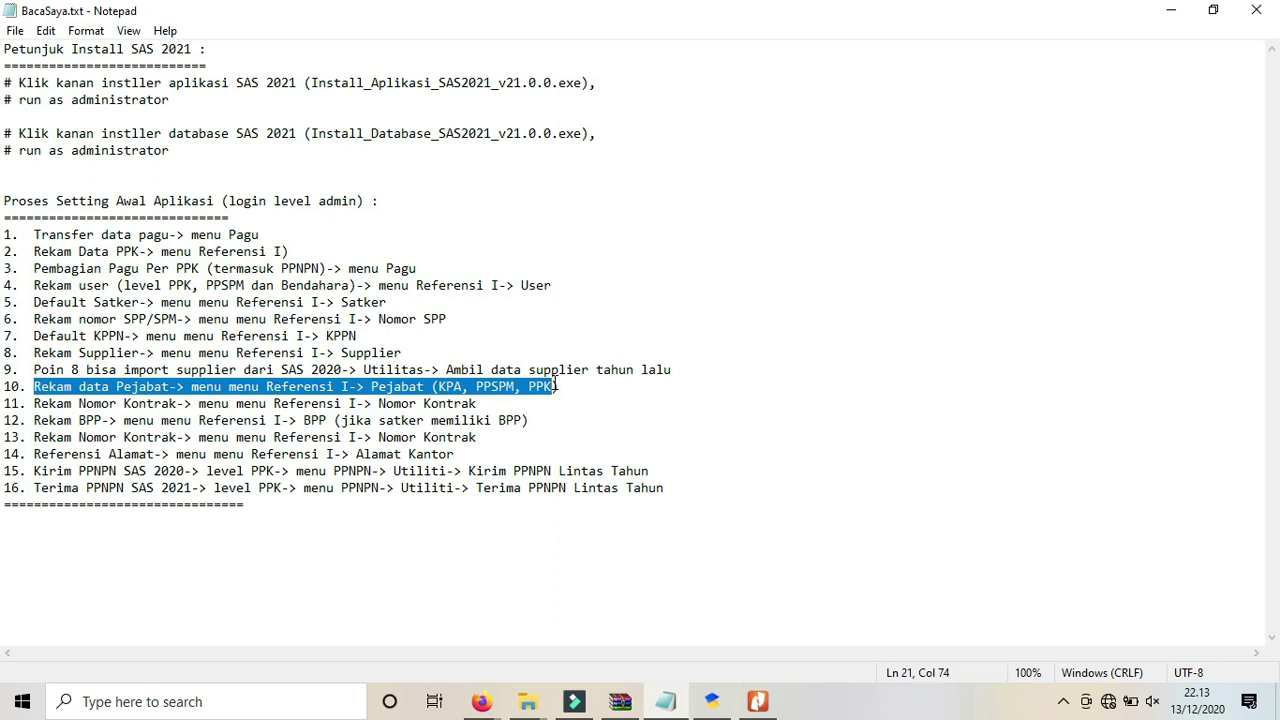
left_click(721, 710)
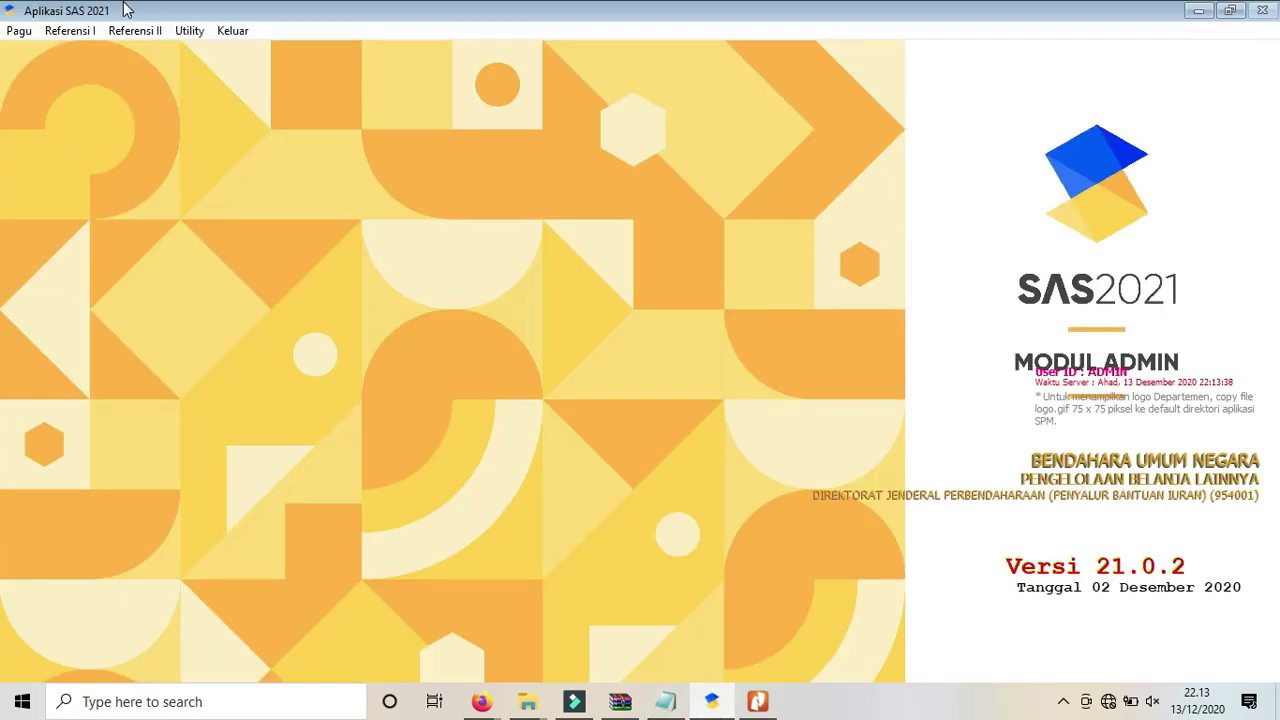
Start a new Pejabat record with satker 007339, the KPA's NIP, name Nama KPA and rank 42.
left_click(82, 31)
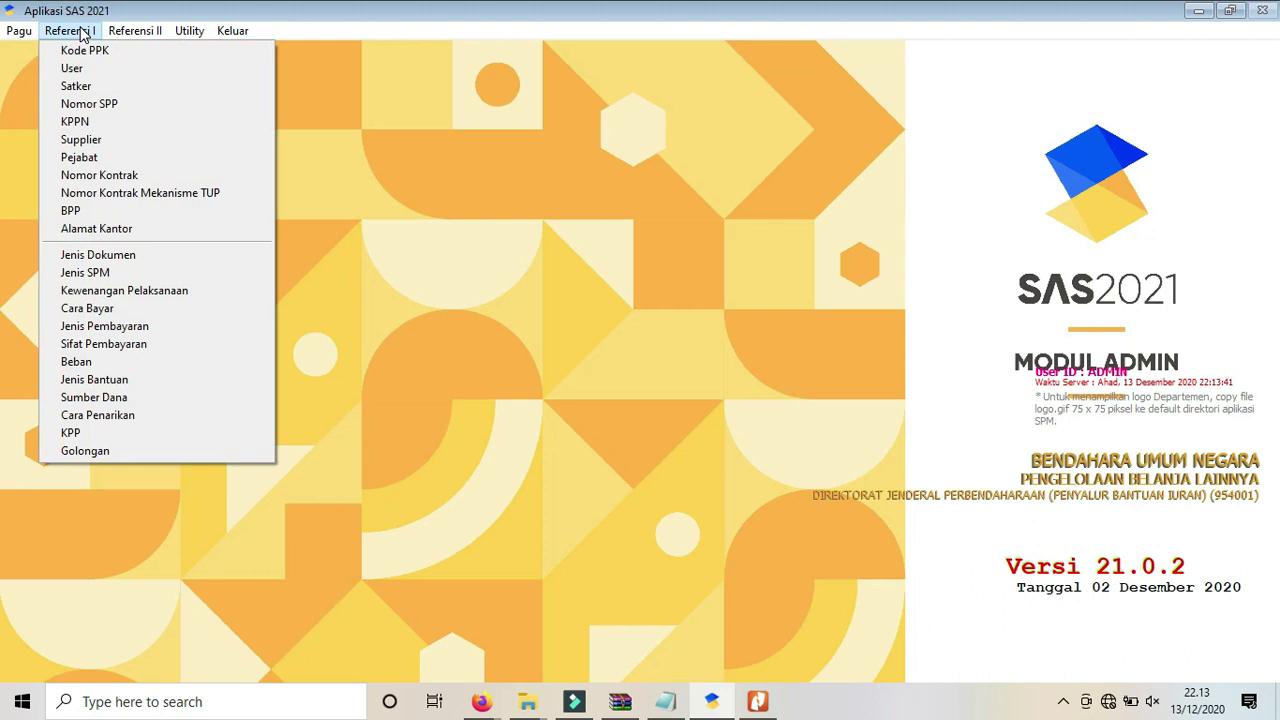
left_click(80, 160)
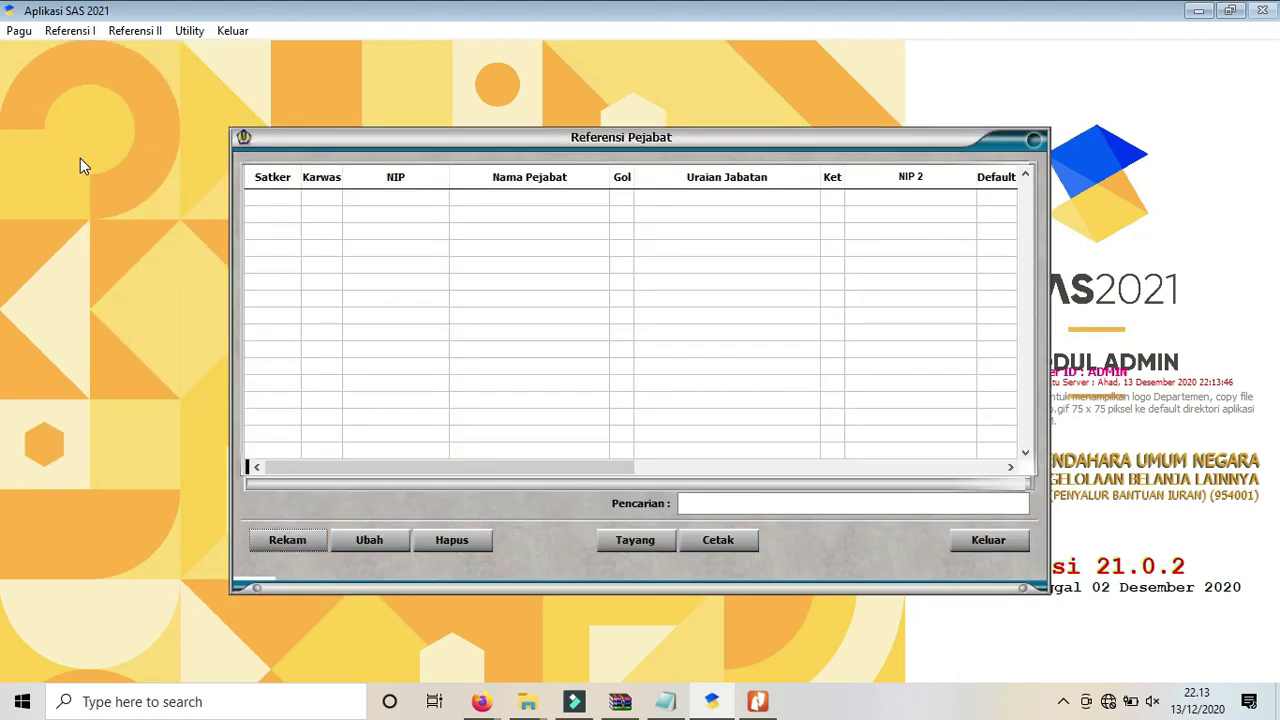
left_click(276, 541)
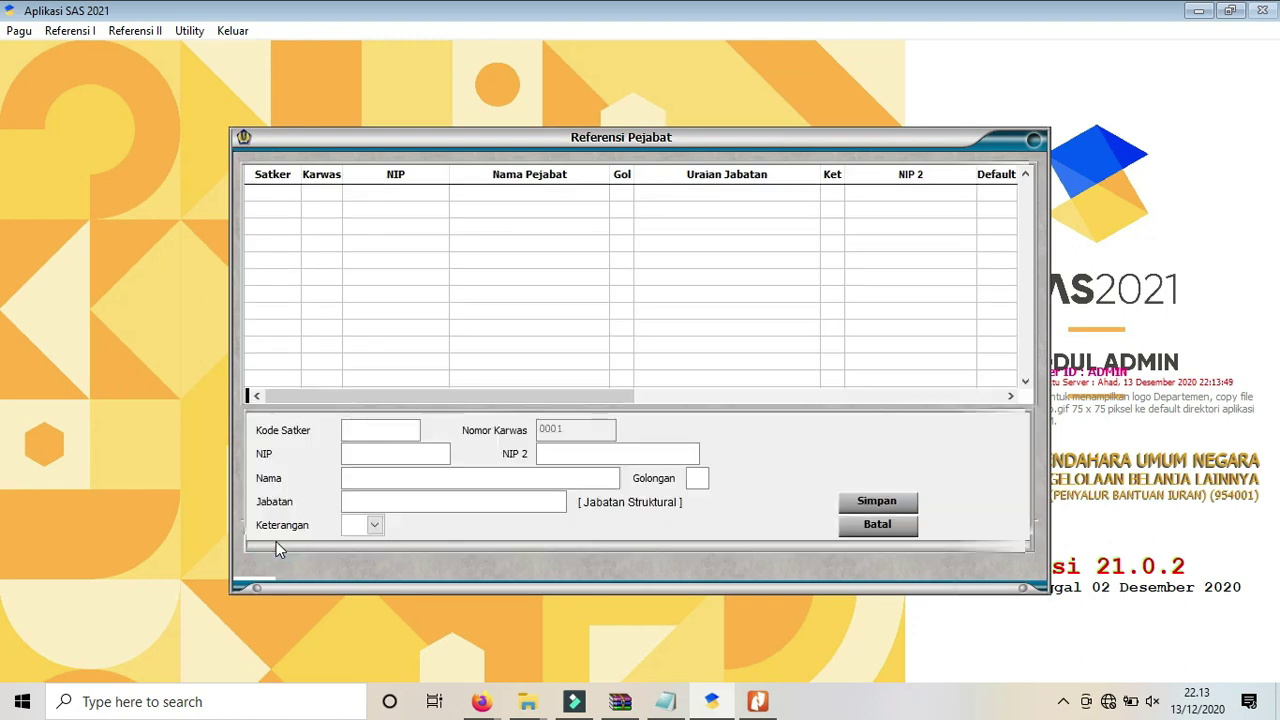
type("007")
type("339")
type("123123123123123")
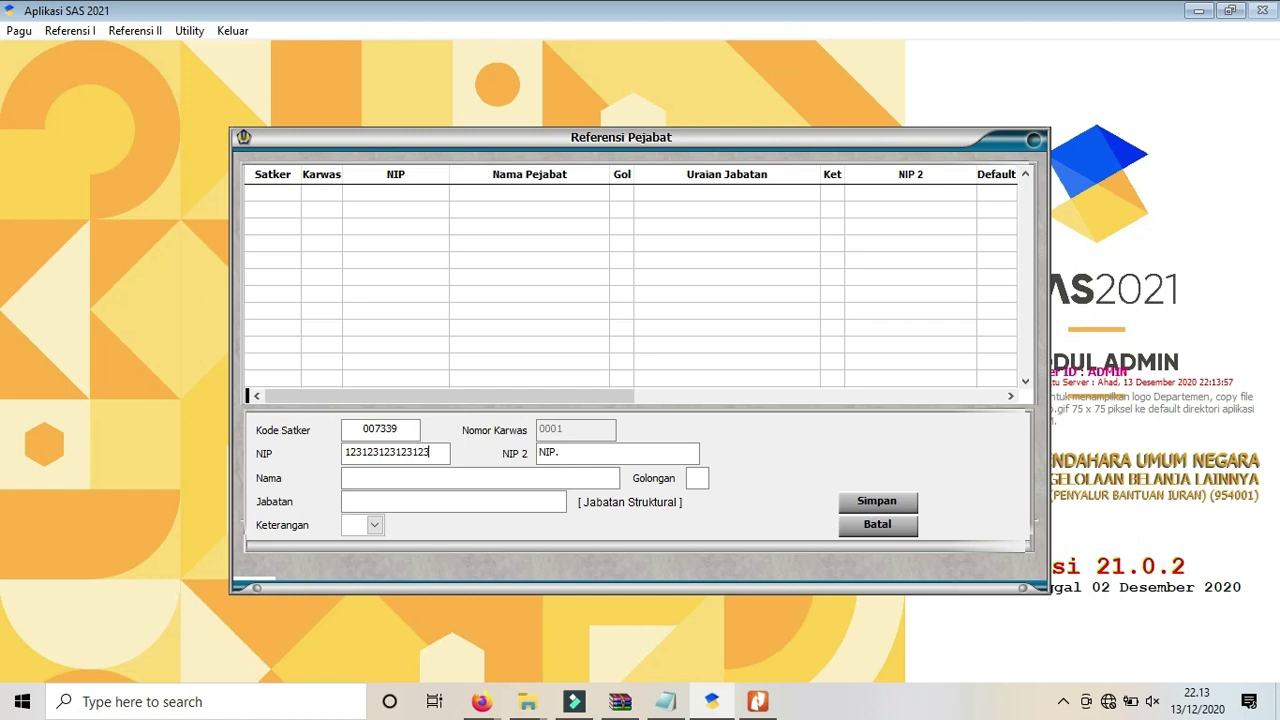
type("111")
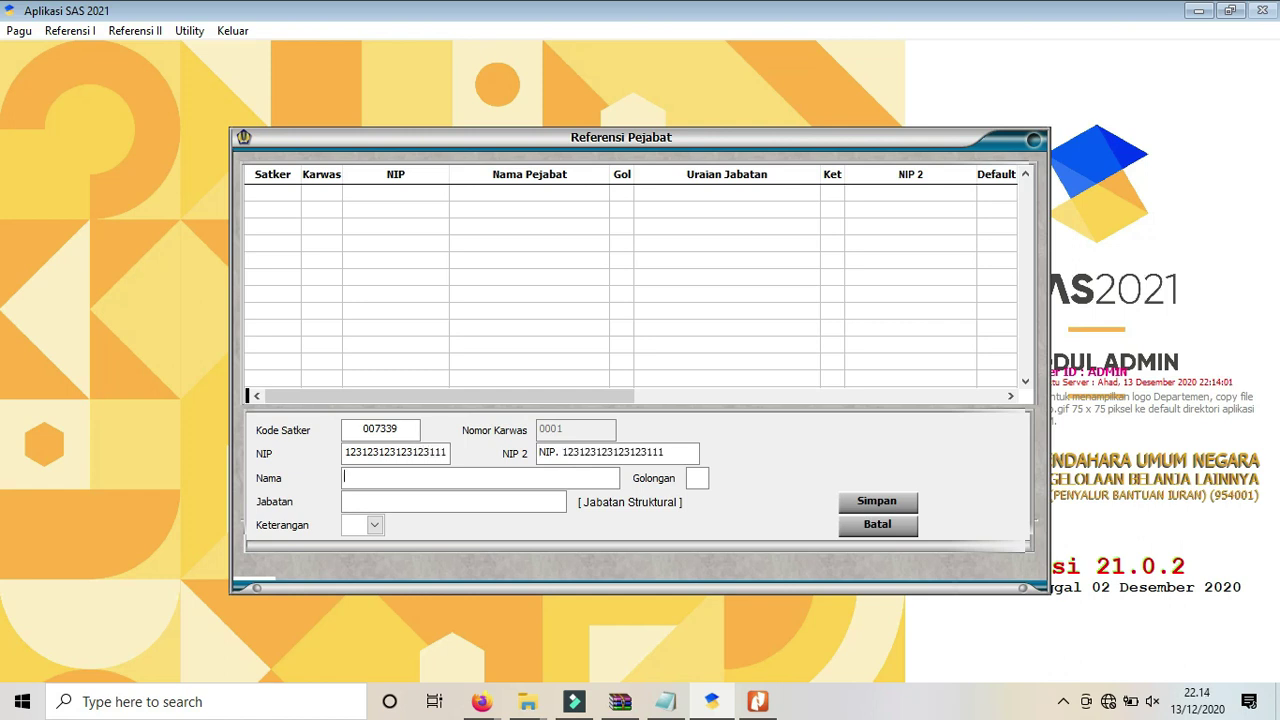
type("Nama ")
type("KPA")
type("41")
key("Return")
double_click(690, 478)
type("34")
key("Return")
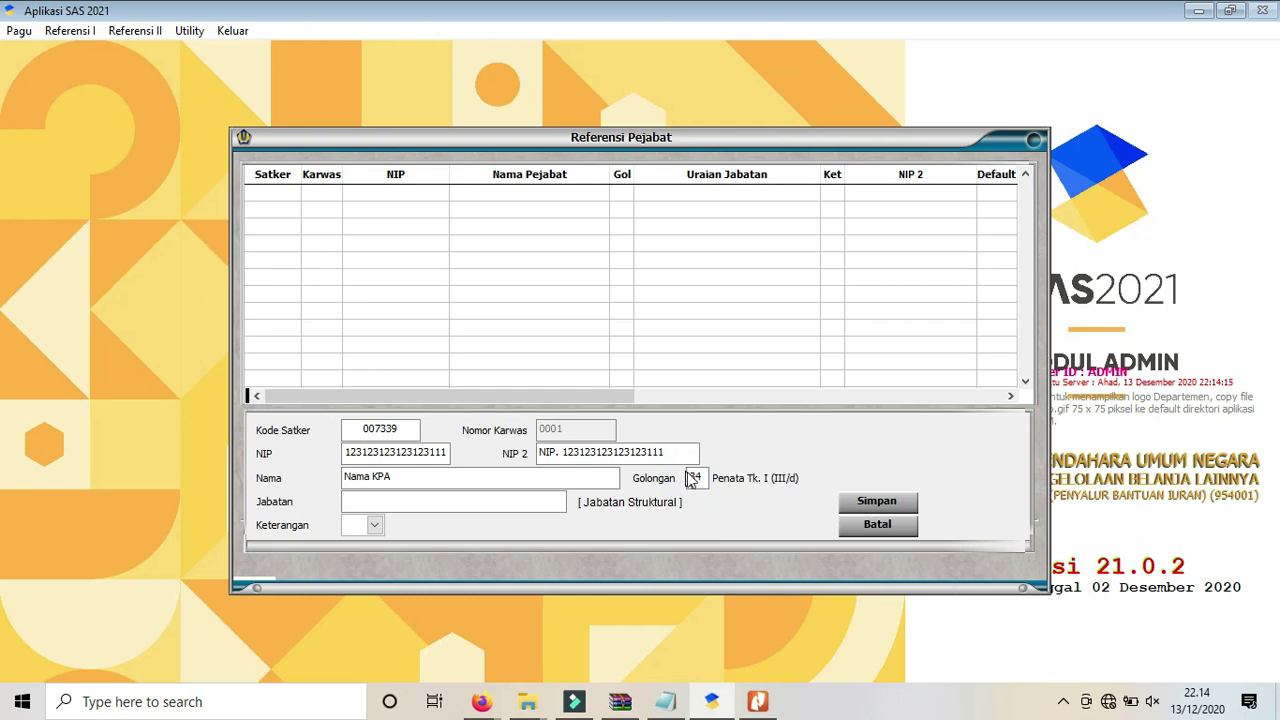
left_click(693, 476)
type("42")
key("Return")
Set the position to Kepala and the role to KPA, and save the record.
type("Kepala")
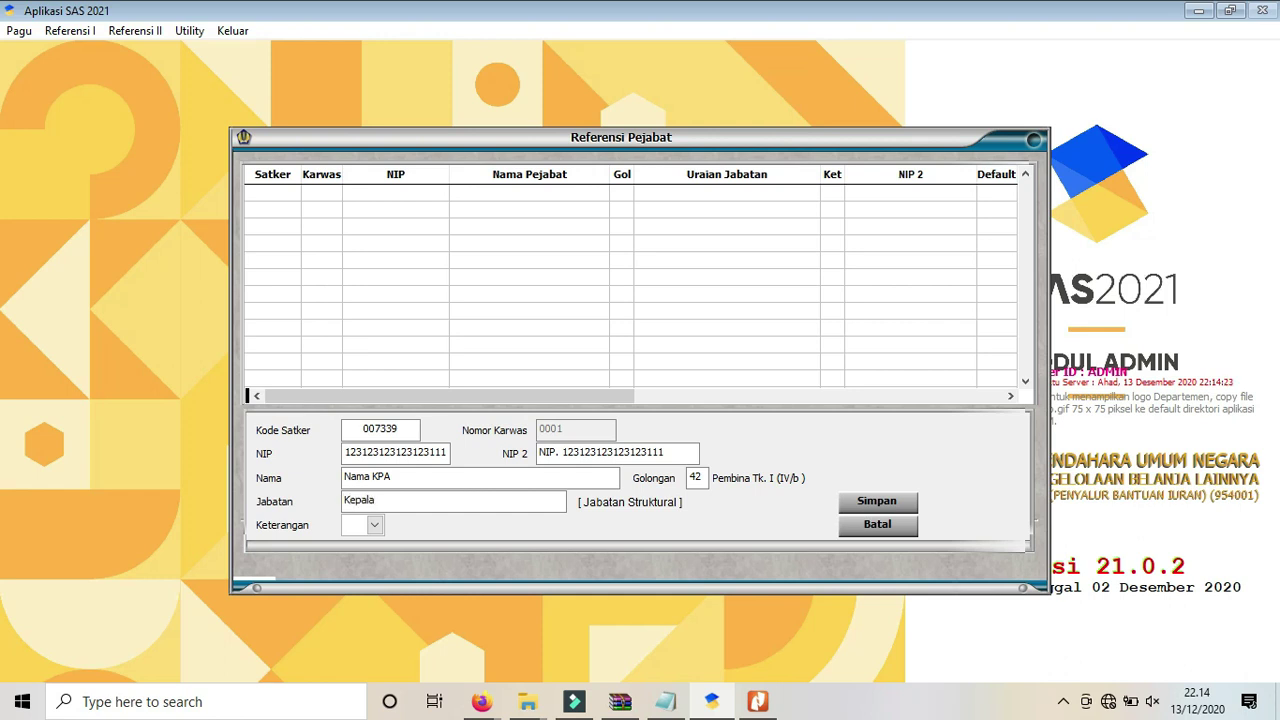
left_click(376, 525)
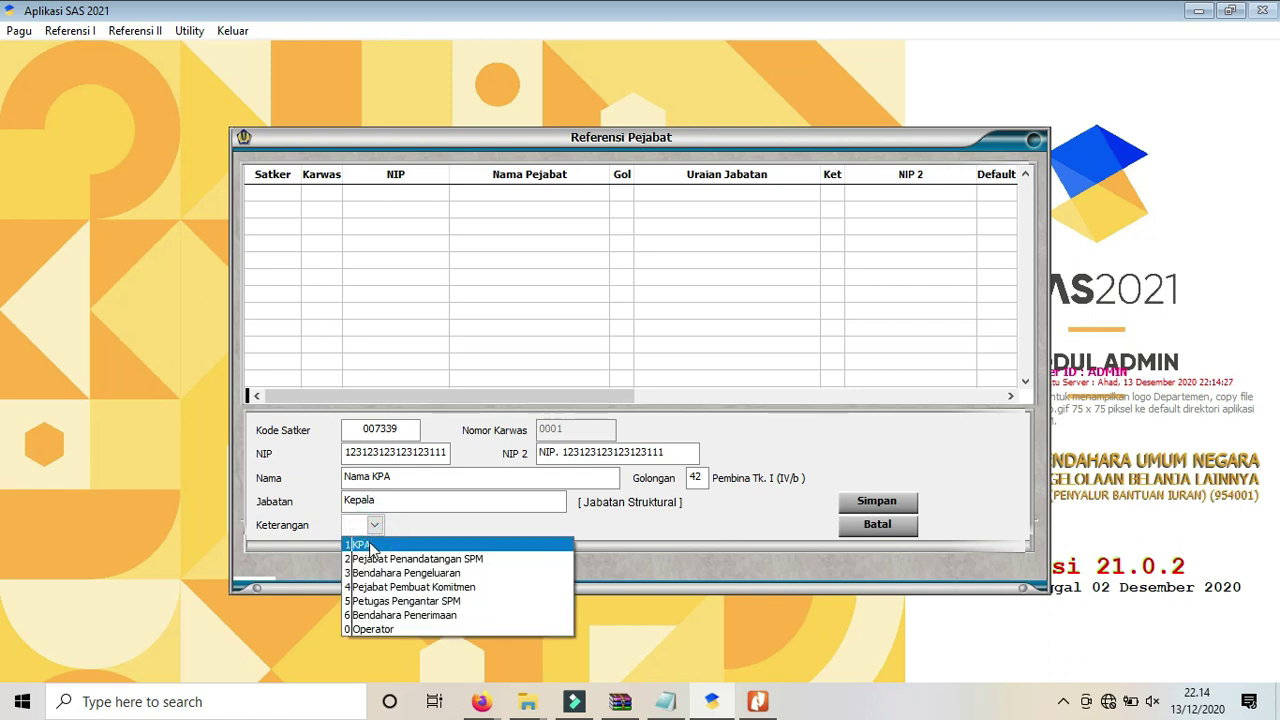
left_click(369, 544)
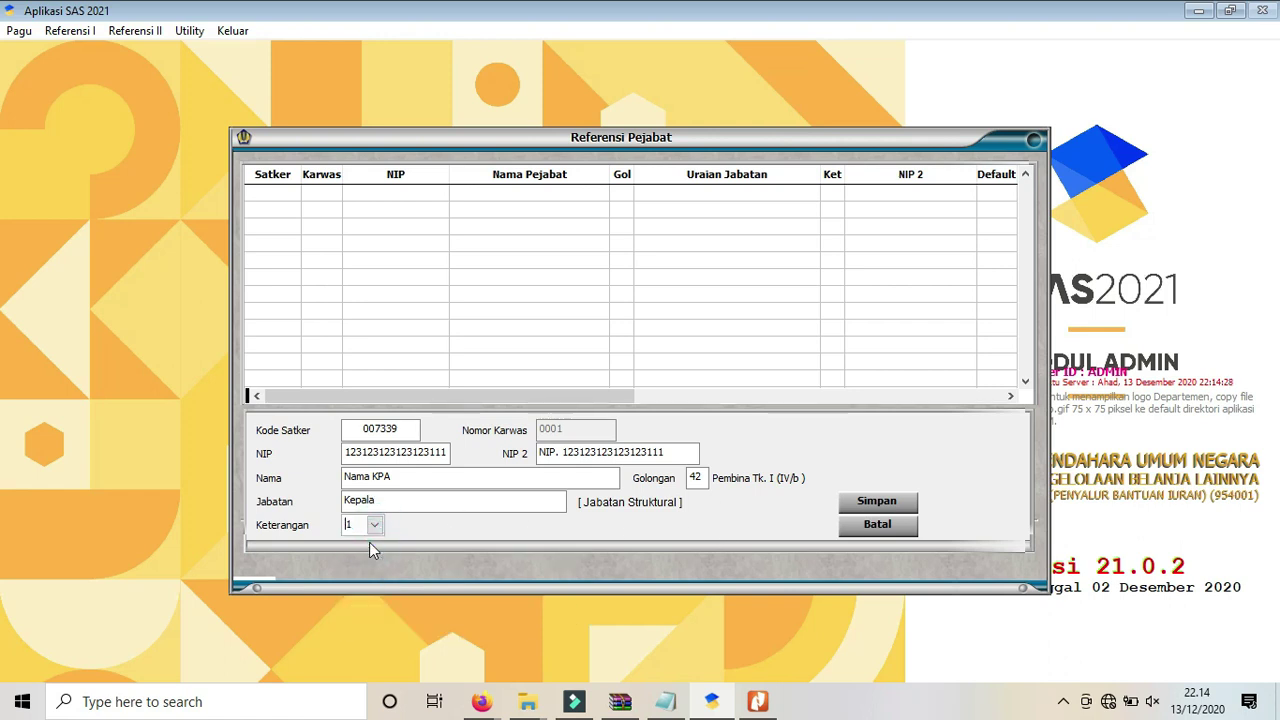
left_click(872, 505)
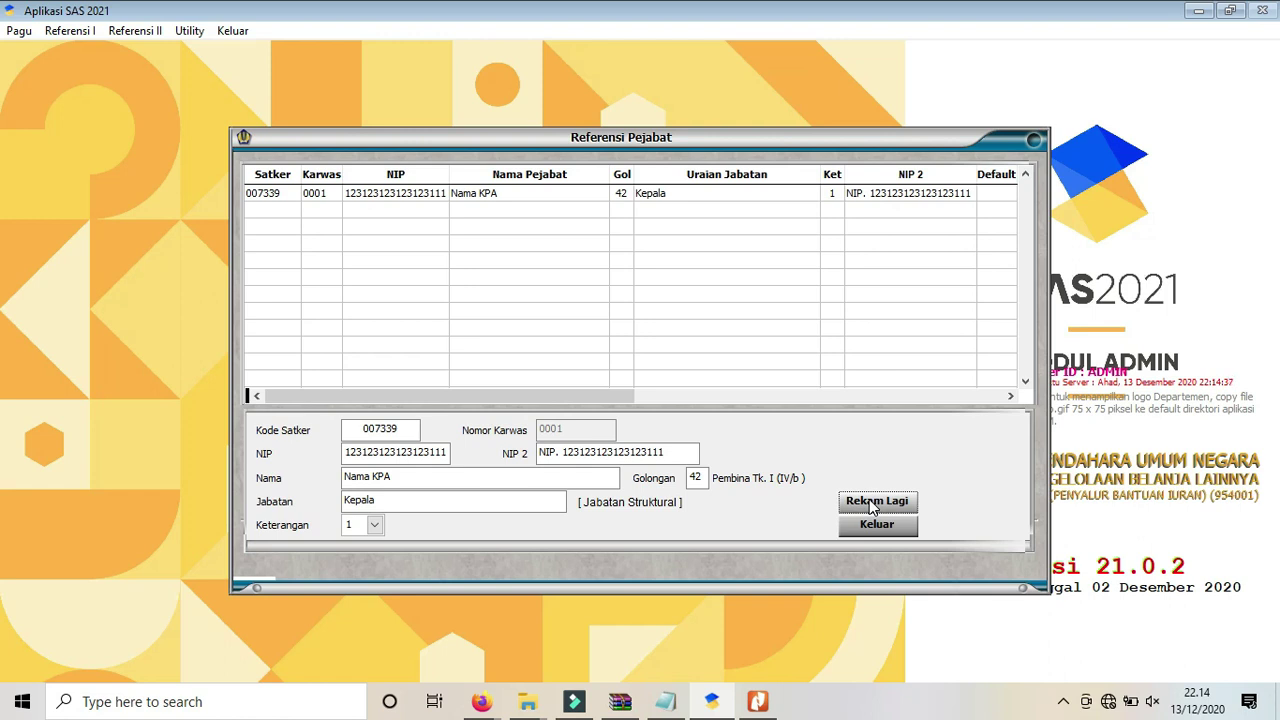
Begin a second official record with satker code 007339.
left_click(872, 503)
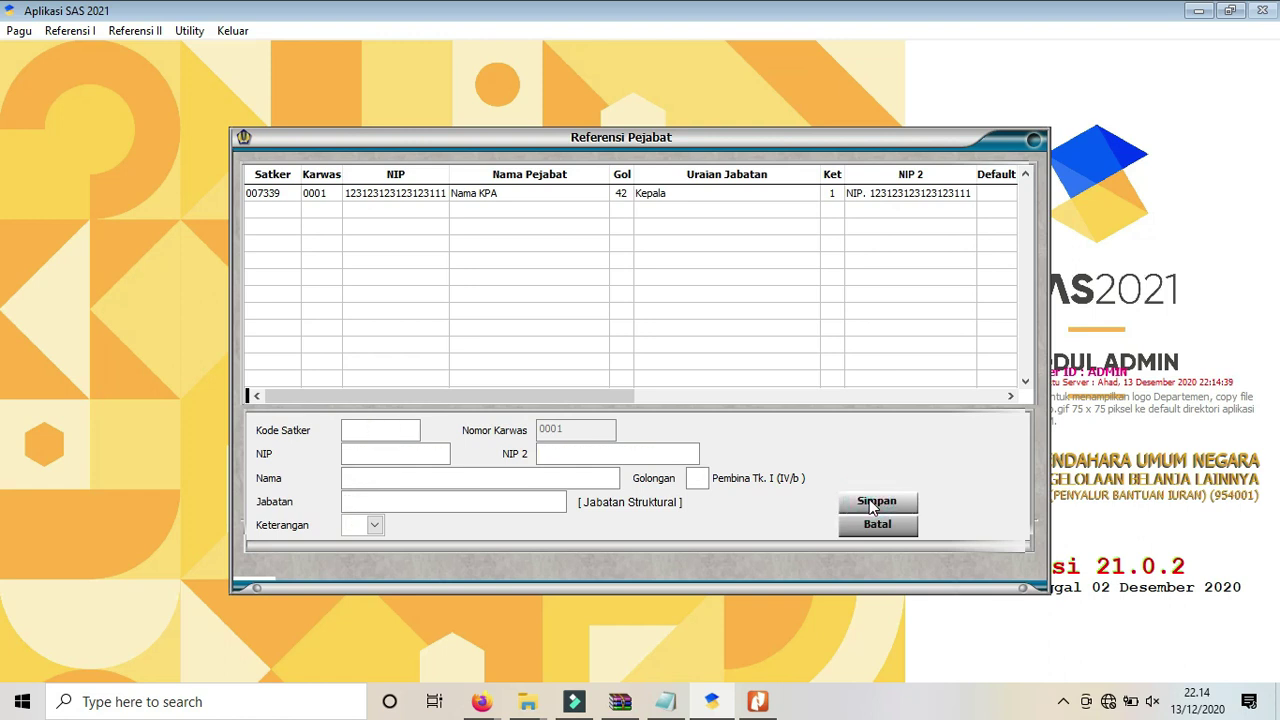
type("007339")
key("Return")
Enter the PPSPM's NIP, name Nama PPSPM and rank code 32.
type("21312312312")
type("1")
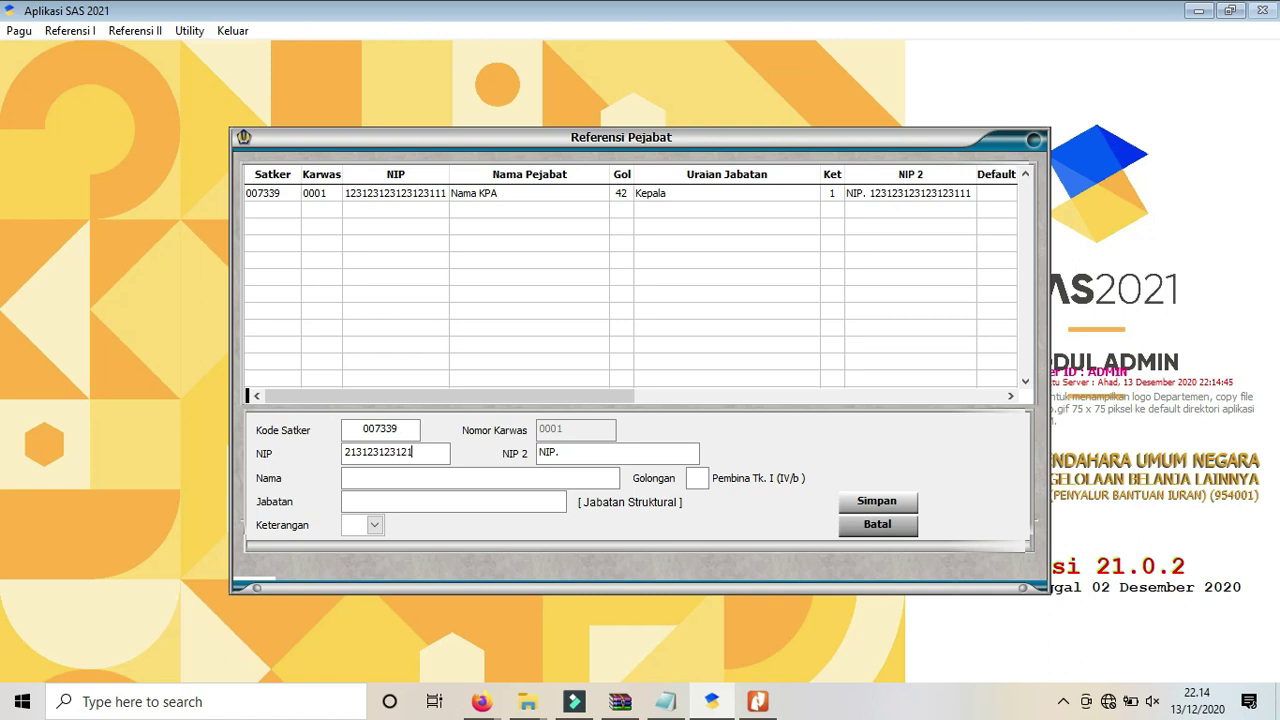
type("232123212")
key("Tab")
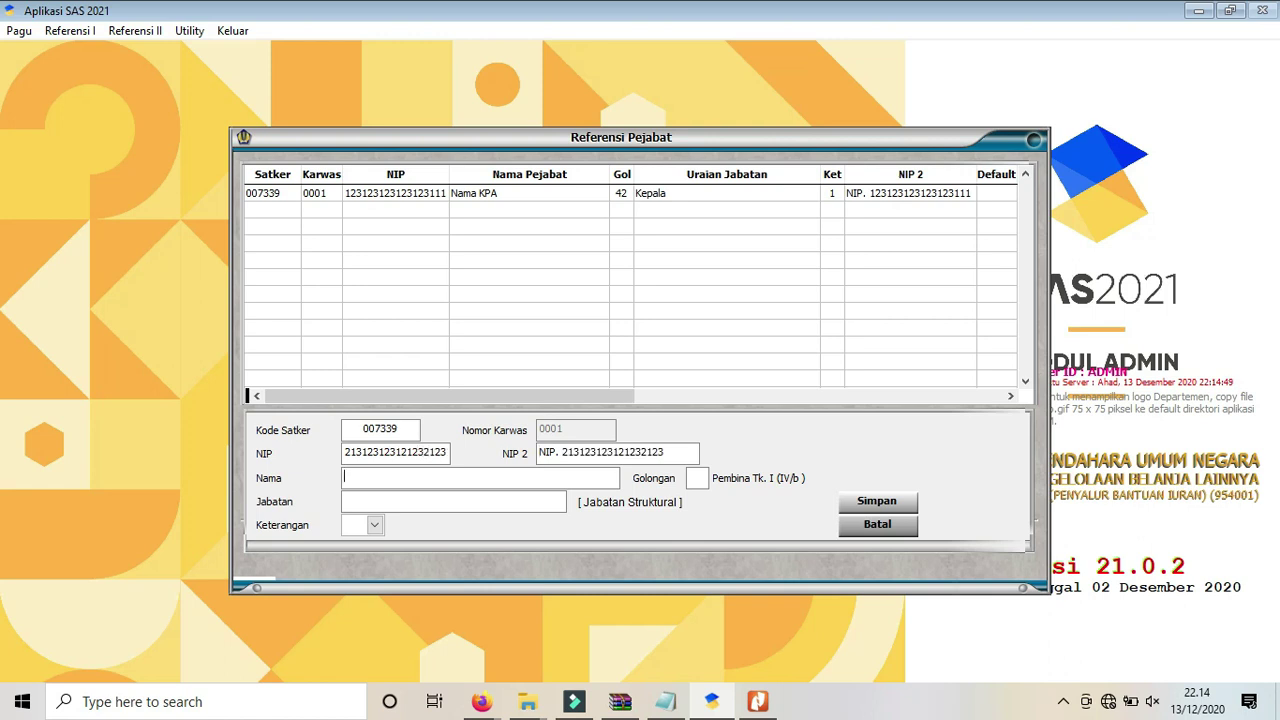
type("Nama PPSPM33")
key("Tab")
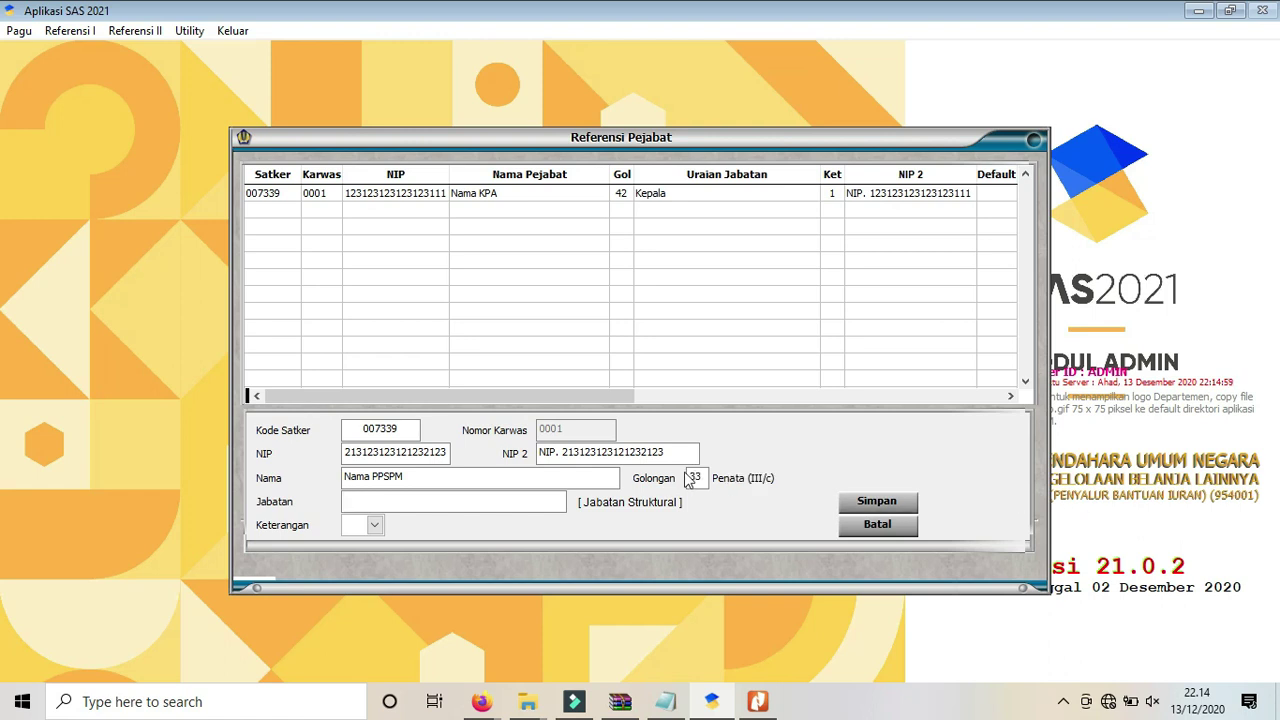
left_click(691, 476)
type("32")
key("Tab")
Set position Jabatan struktural and role Pejabat Penandatangan SPM, save, and start a fresh form.
type("Kep")
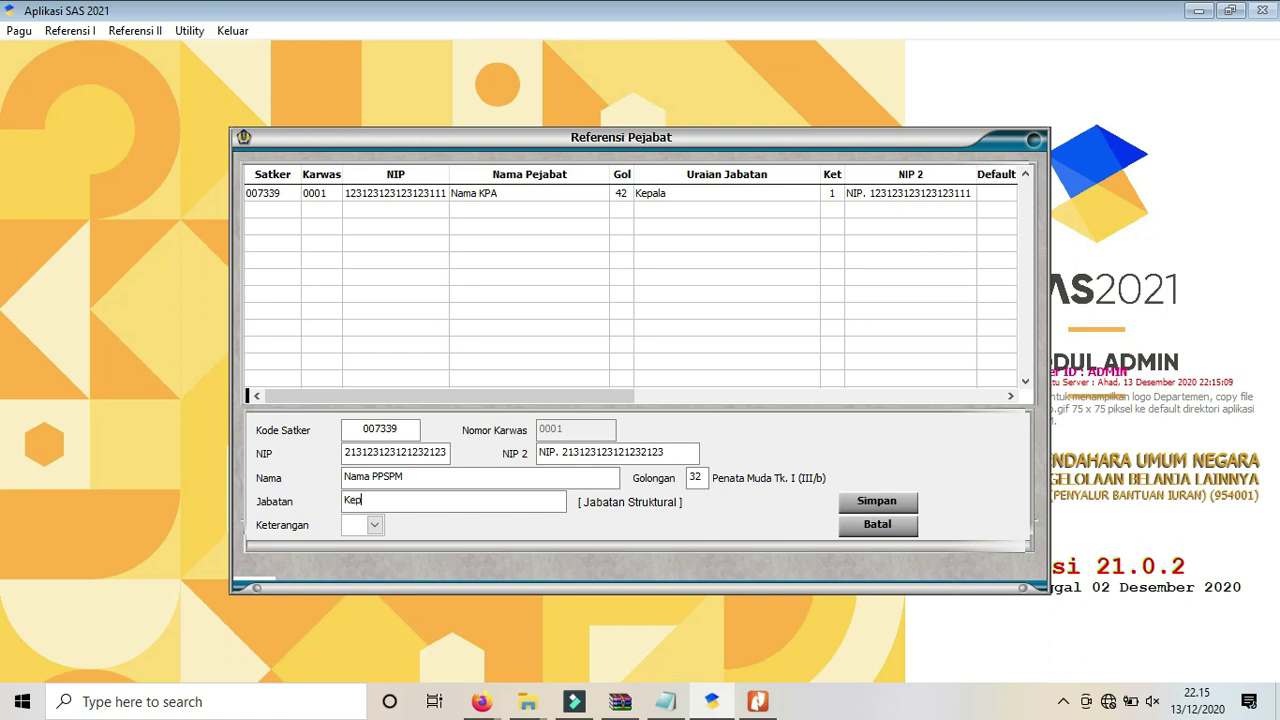
type("ala")
left_click_drag(380, 500, 247, 478)
type("Jabatan struktural")
left_click(378, 530)
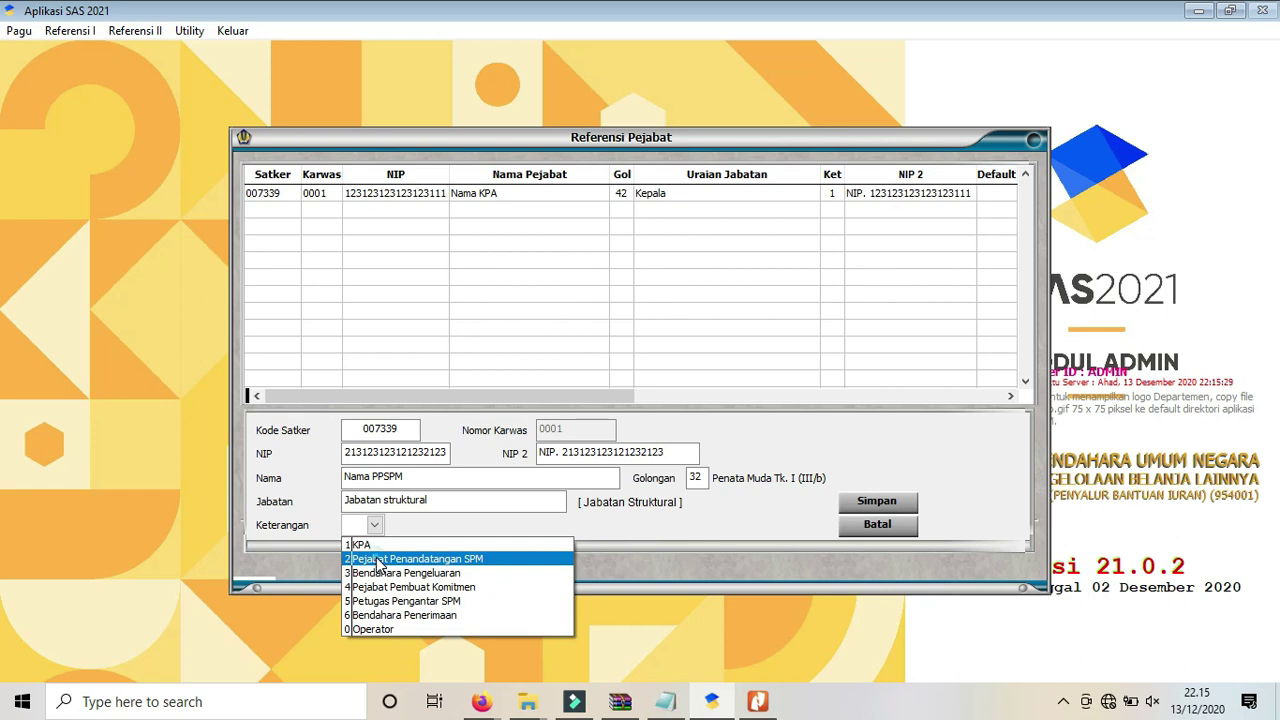
left_click(378, 561)
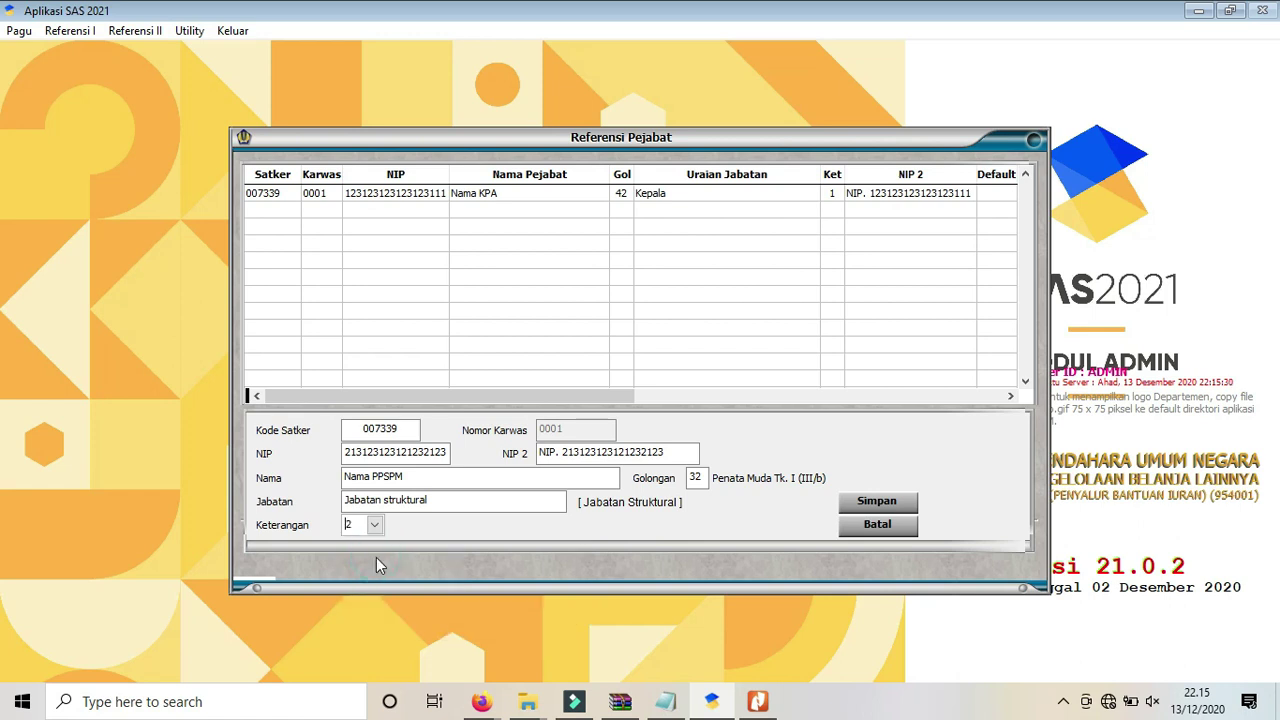
left_click(878, 502)
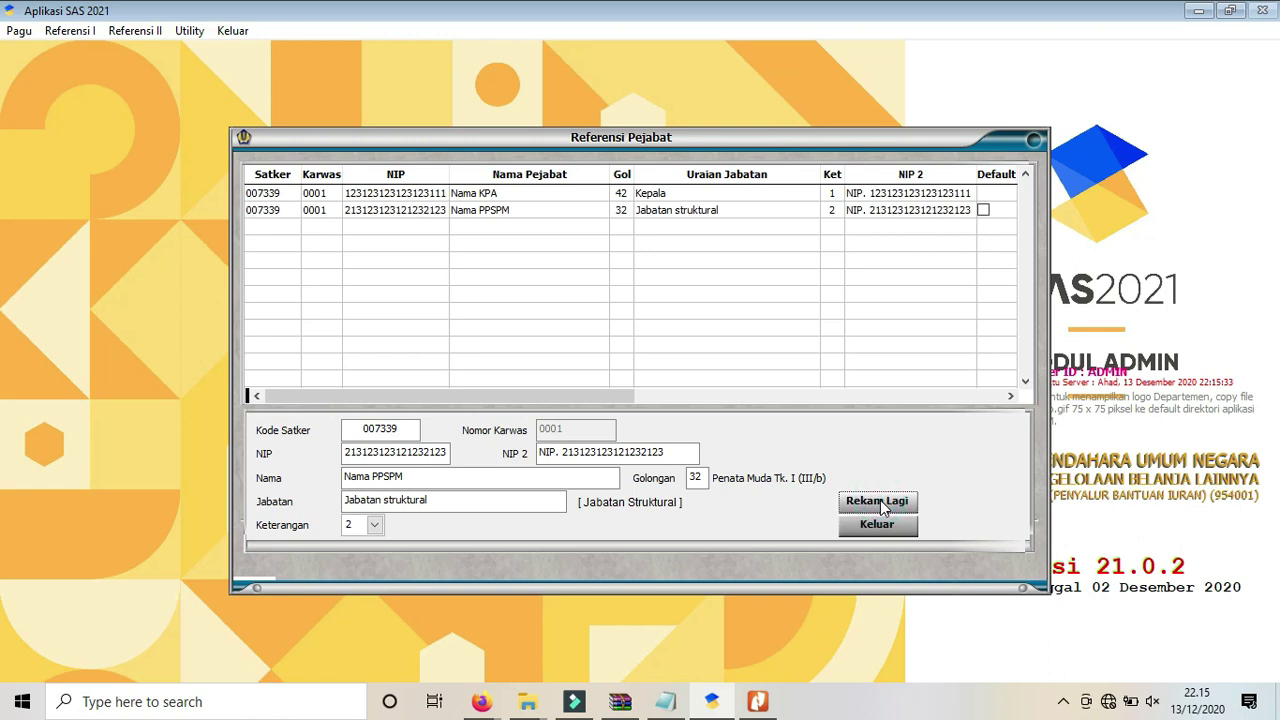
left_click(878, 502)
Enter satker 007339, the PPK's NIP, name Nama PPK and rank code 34.
type("007339")
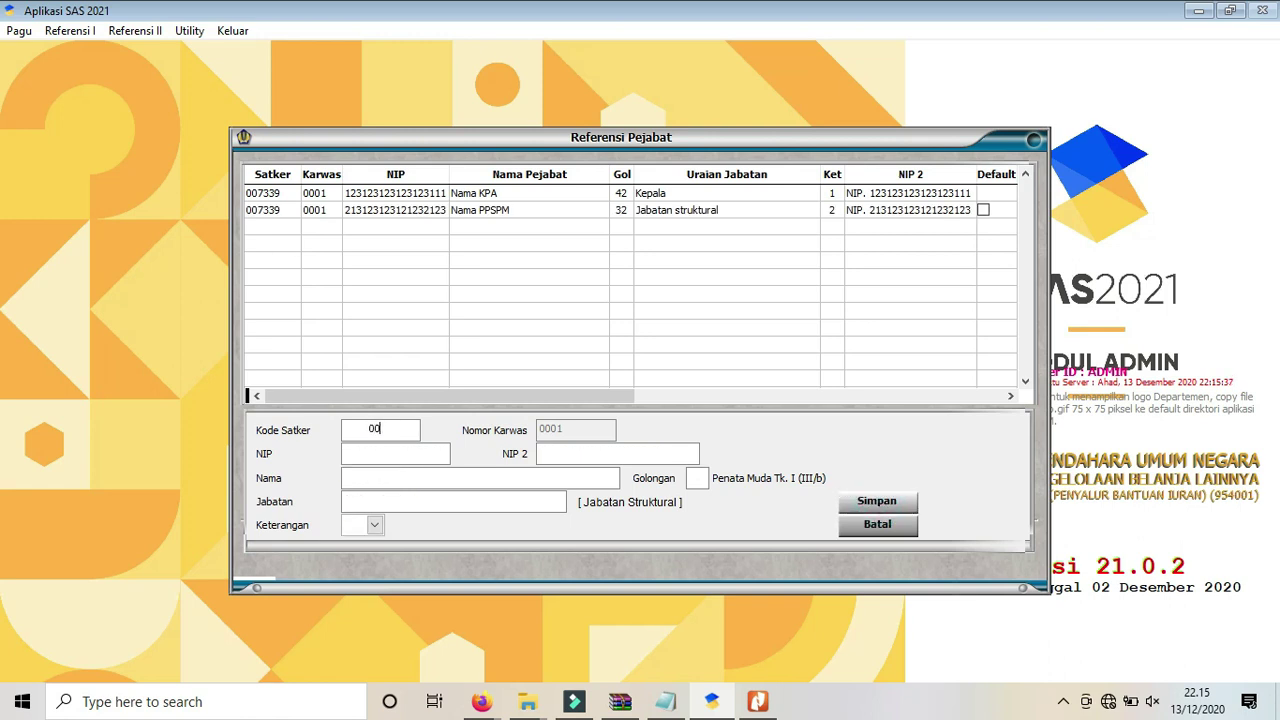
key("Return")
type("1231214342342532")
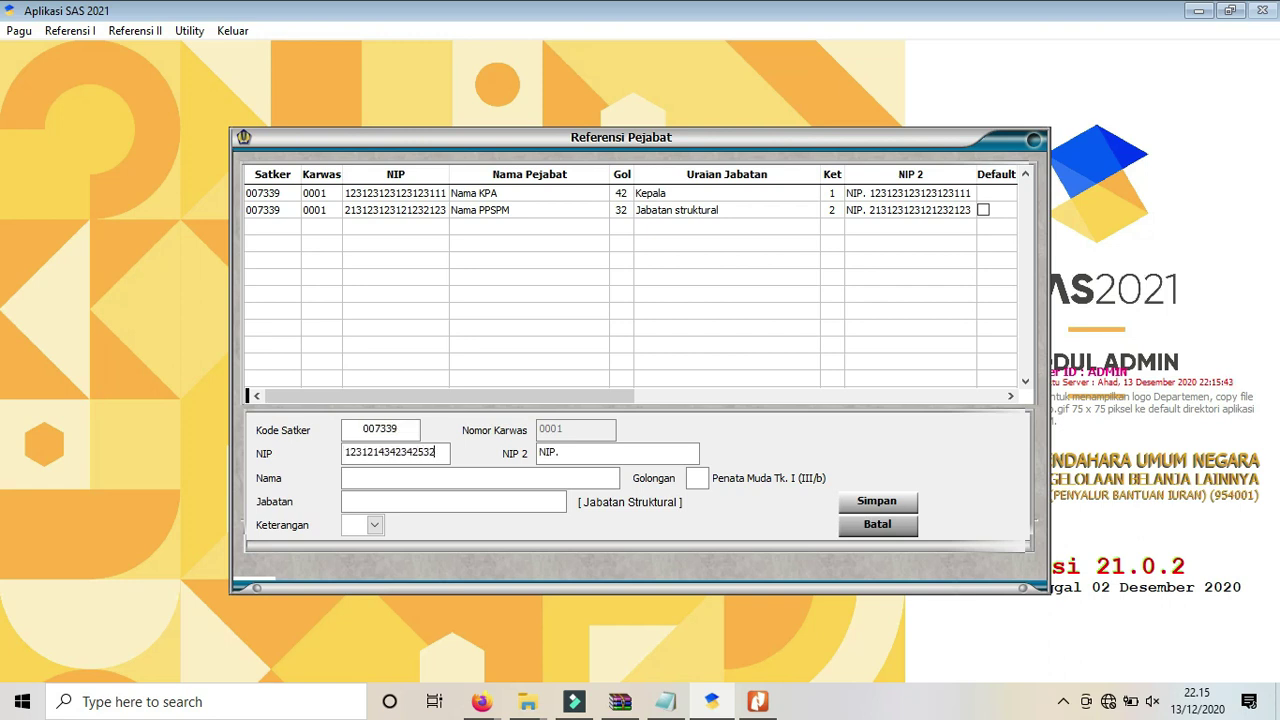
type("21")
key("Return")
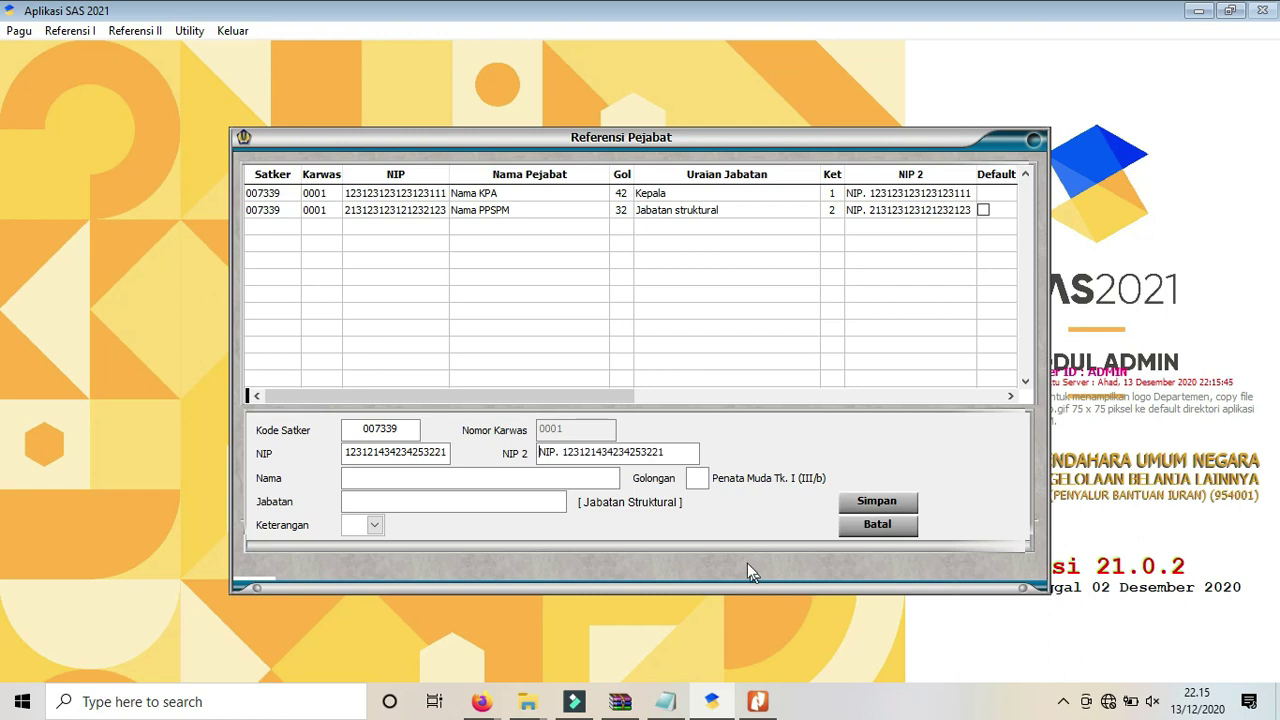
left_click(436, 480)
type("Nama PPK")
key("Return")
type("34")
key("Return")
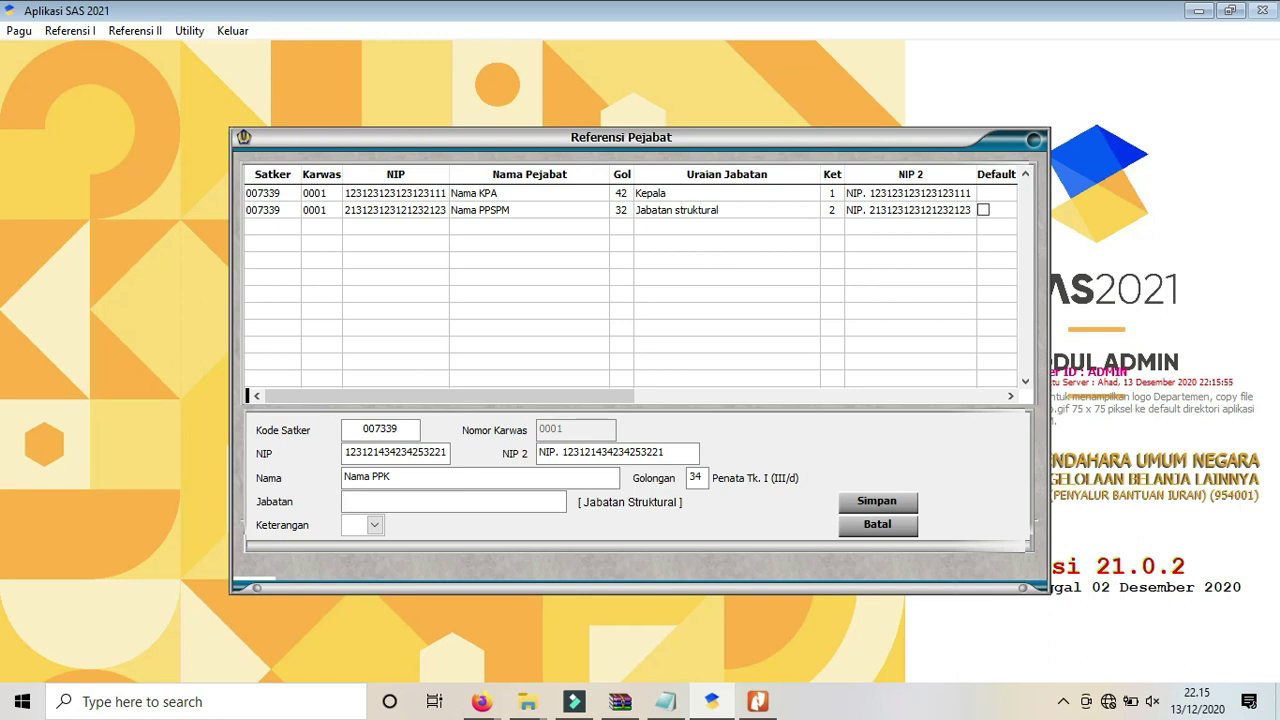
Set position Jabatan strukturalnya and role Pejabat Pembuat Komitmen, save, and start a fresh form.
type("Jabatan strukturalnya")
left_click(378, 530)
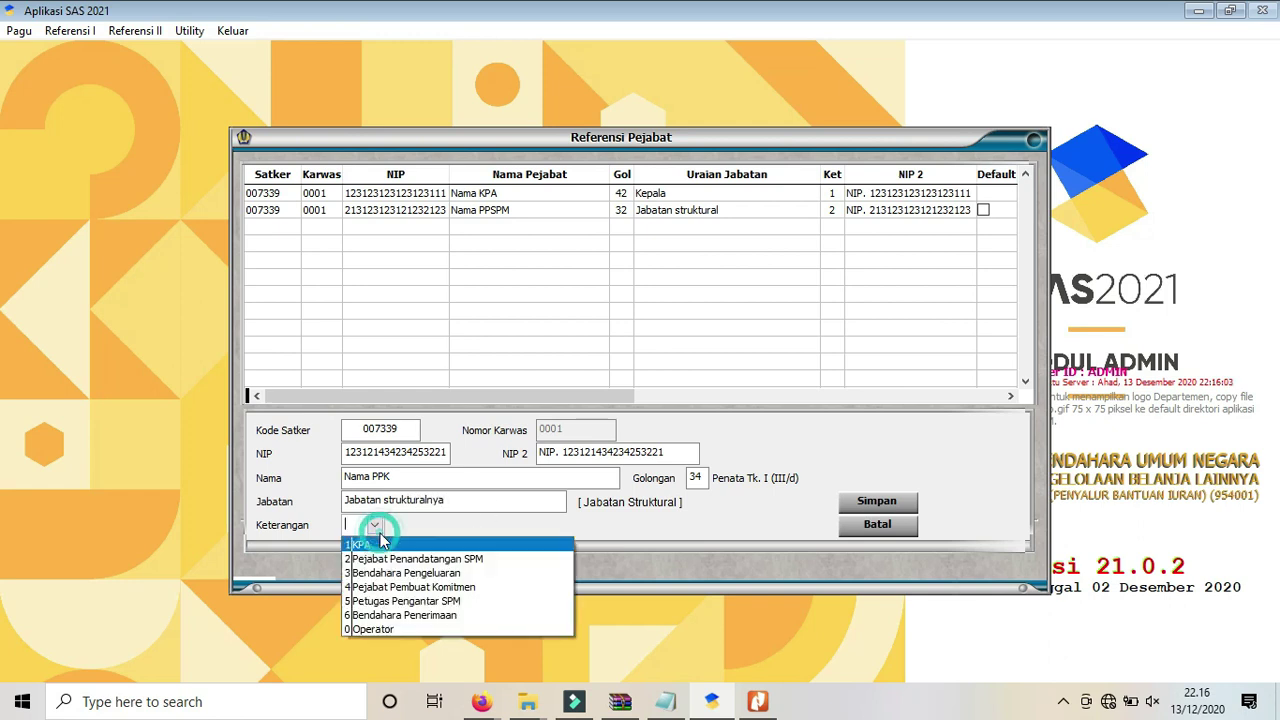
left_click(378, 590)
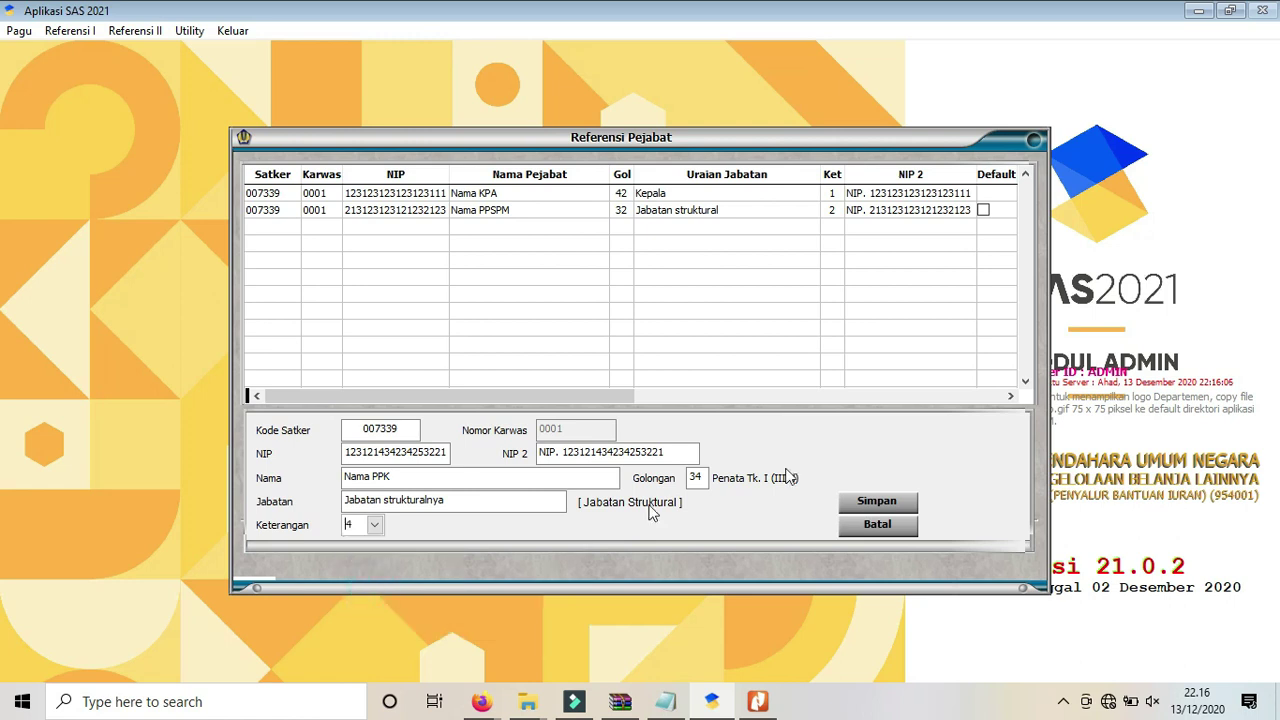
left_click(876, 502)
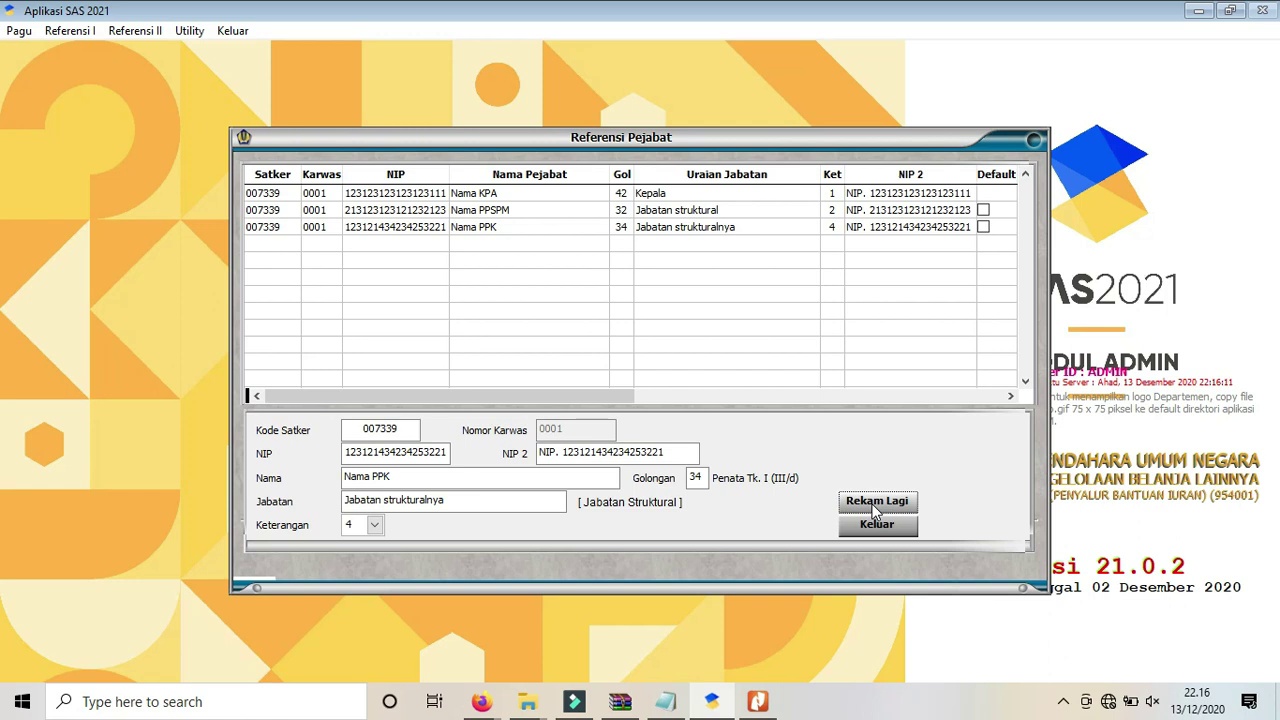
left_click(875, 505)
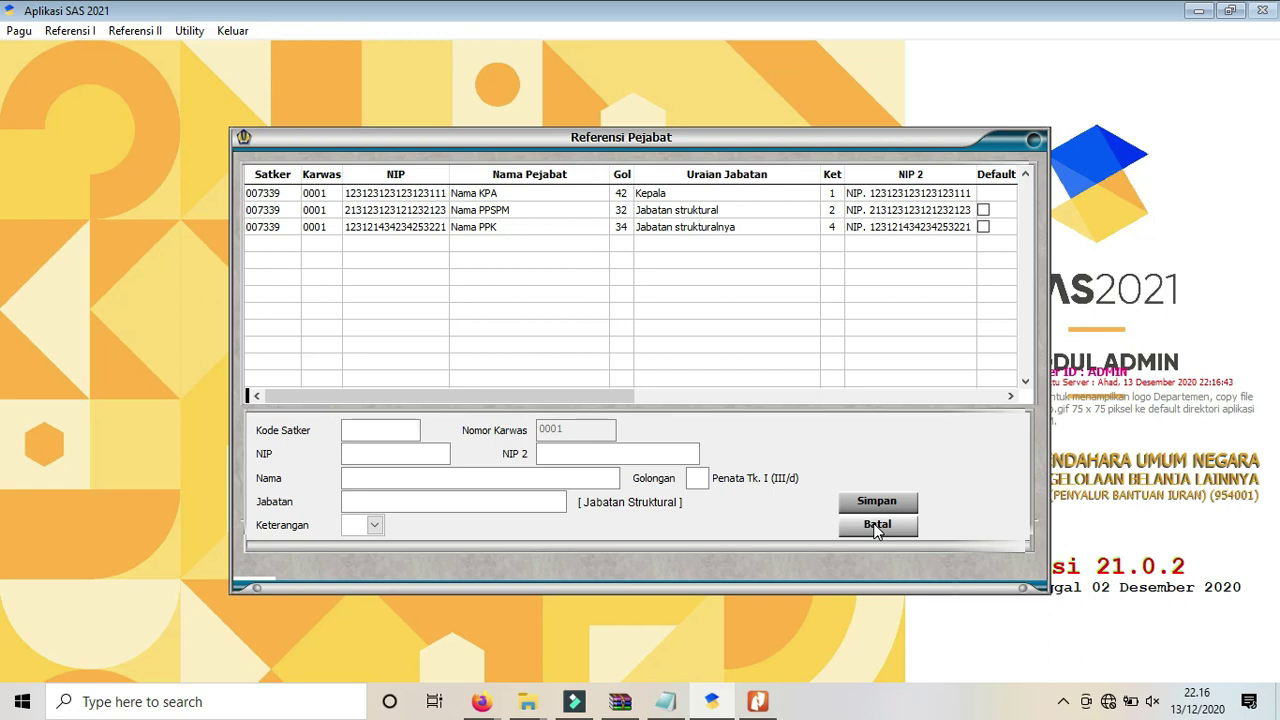
Cancel the blank form, tick Default for Nama PPSPM and Nama PPK, and close Referensi Pejabat.
left_click(876, 527)
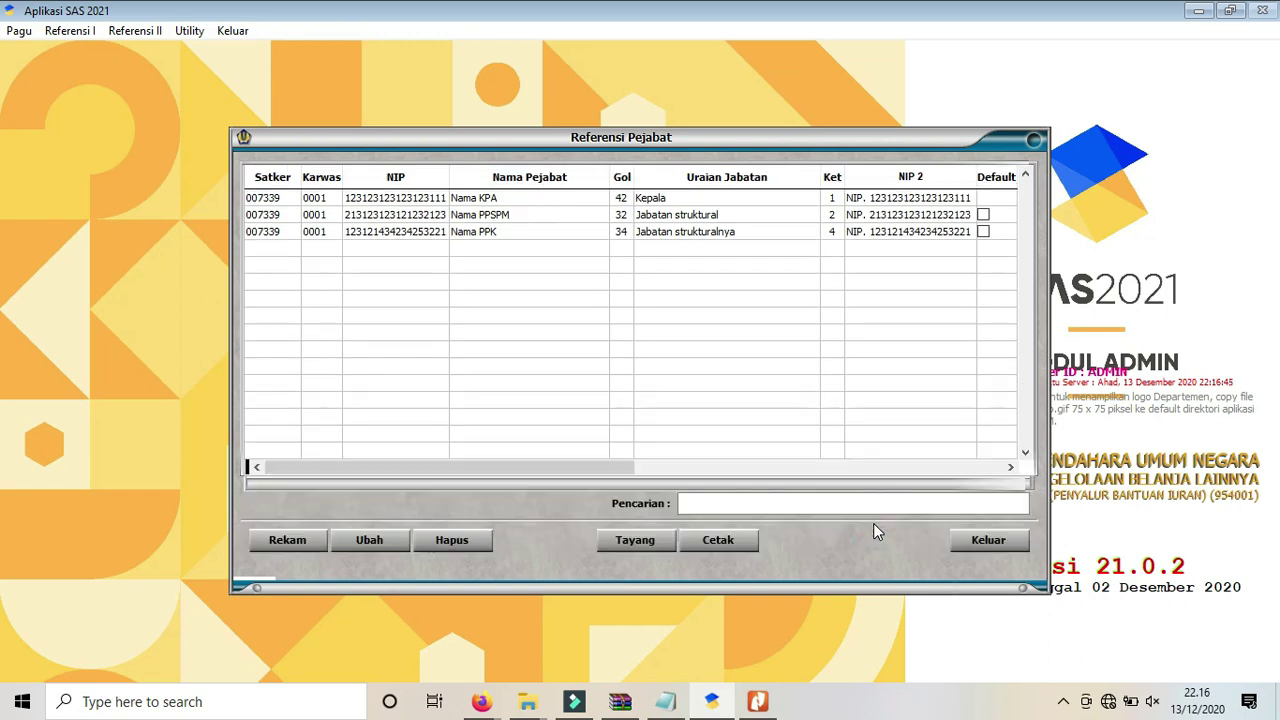
left_click(985, 214)
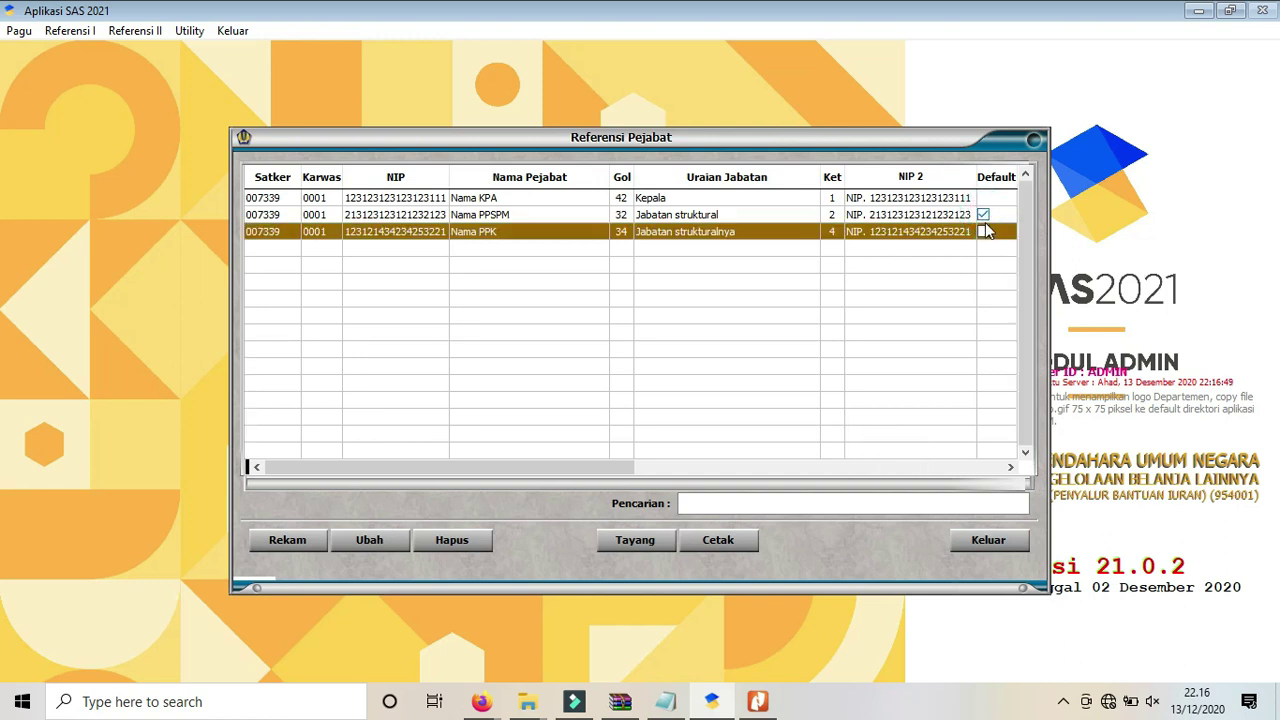
left_click(984, 232)
left_click(989, 541)
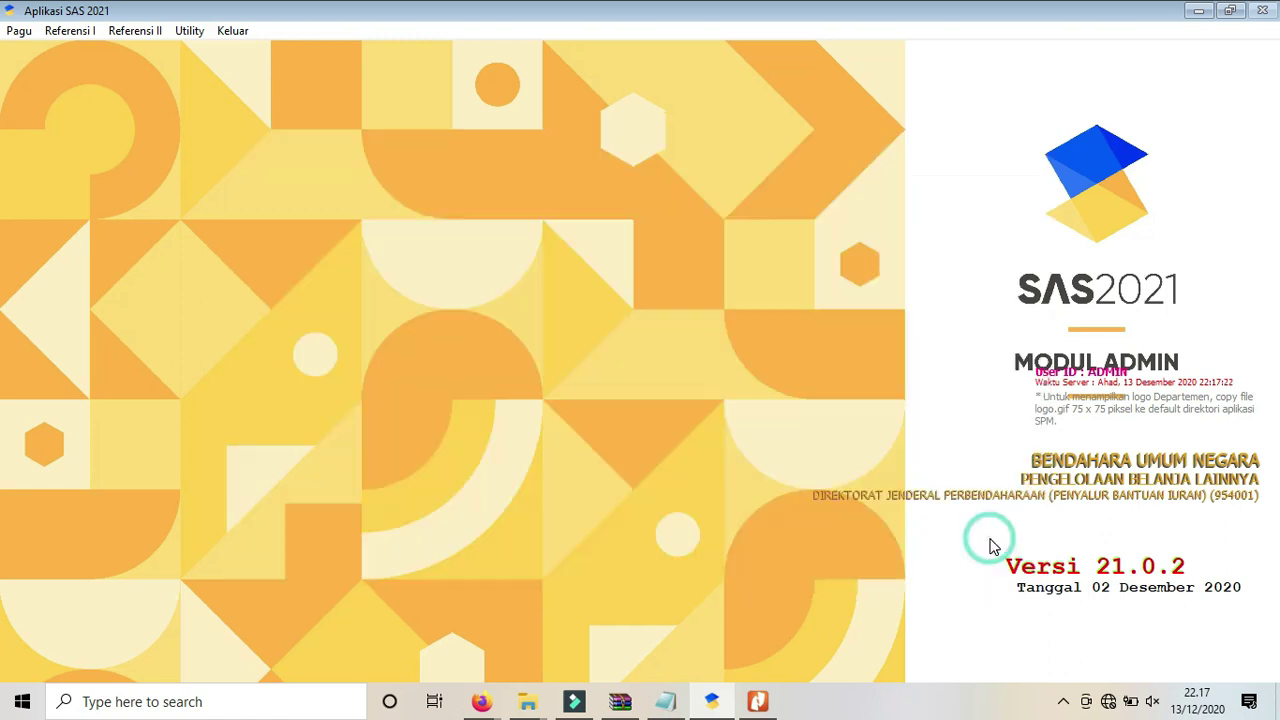
Highlight checklist item 11, Rekam Nomor Kontrak, in BacaSaya.txt, then return to SAS 2021.
left_click(666, 704)
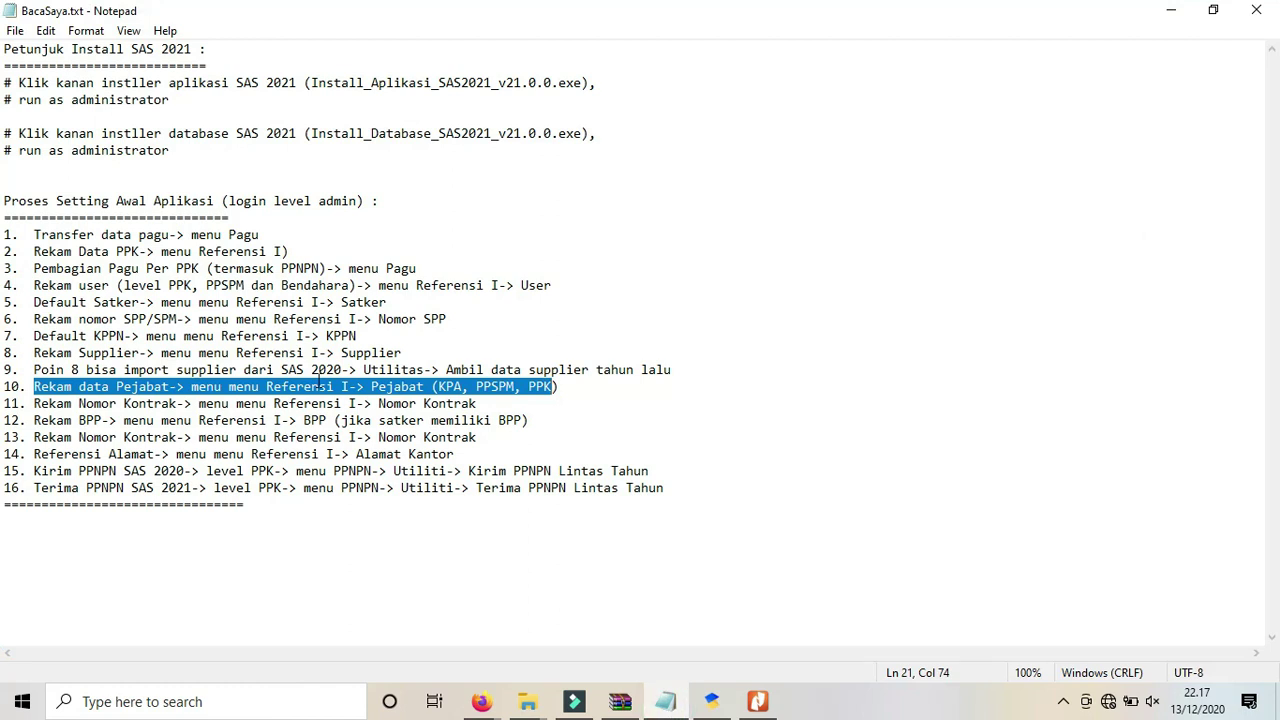
left_click_drag(478, 403, 35, 403)
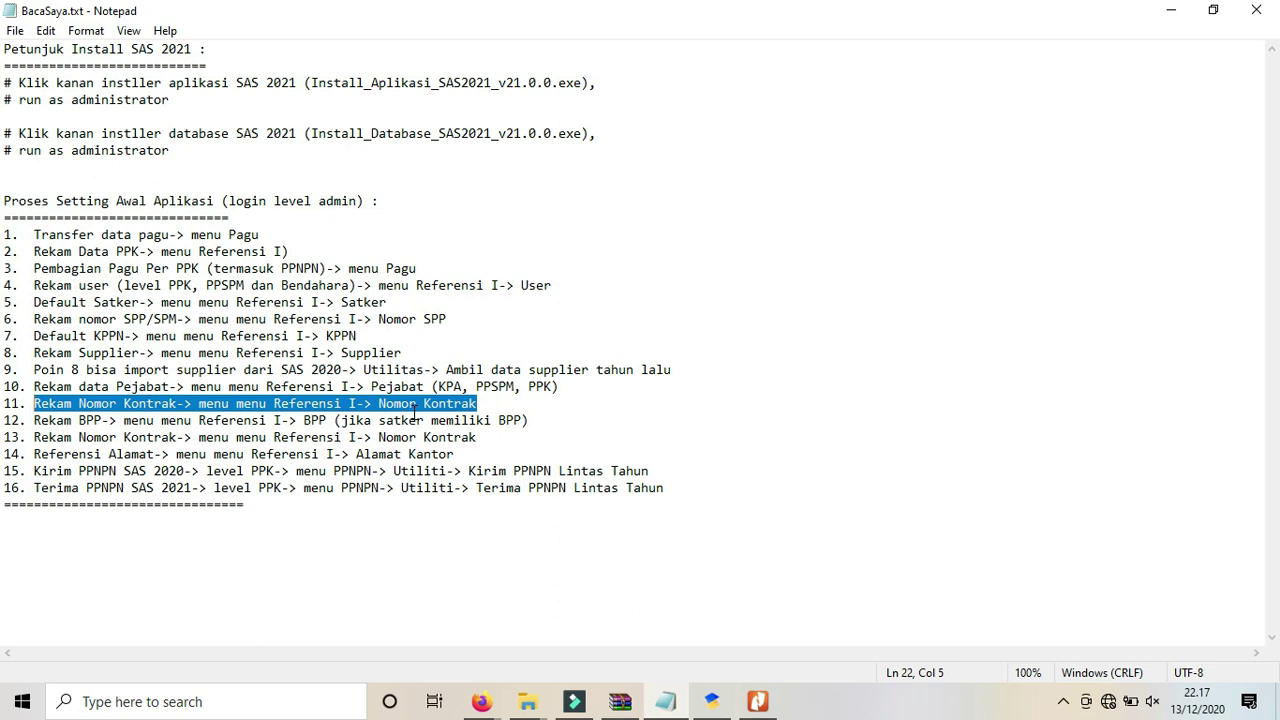
left_click(718, 690)
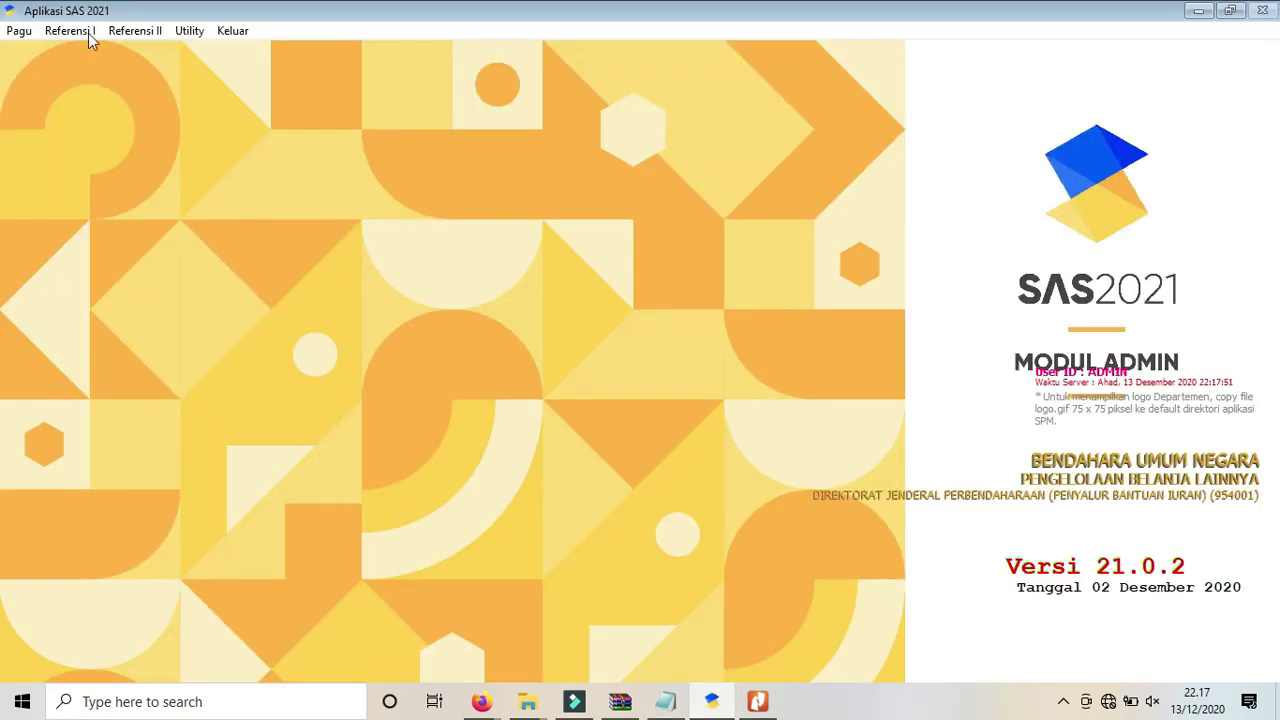
Start a new contract number allocation for year 2021, satker 007339, sub-satker 01.
left_click(60, 31)
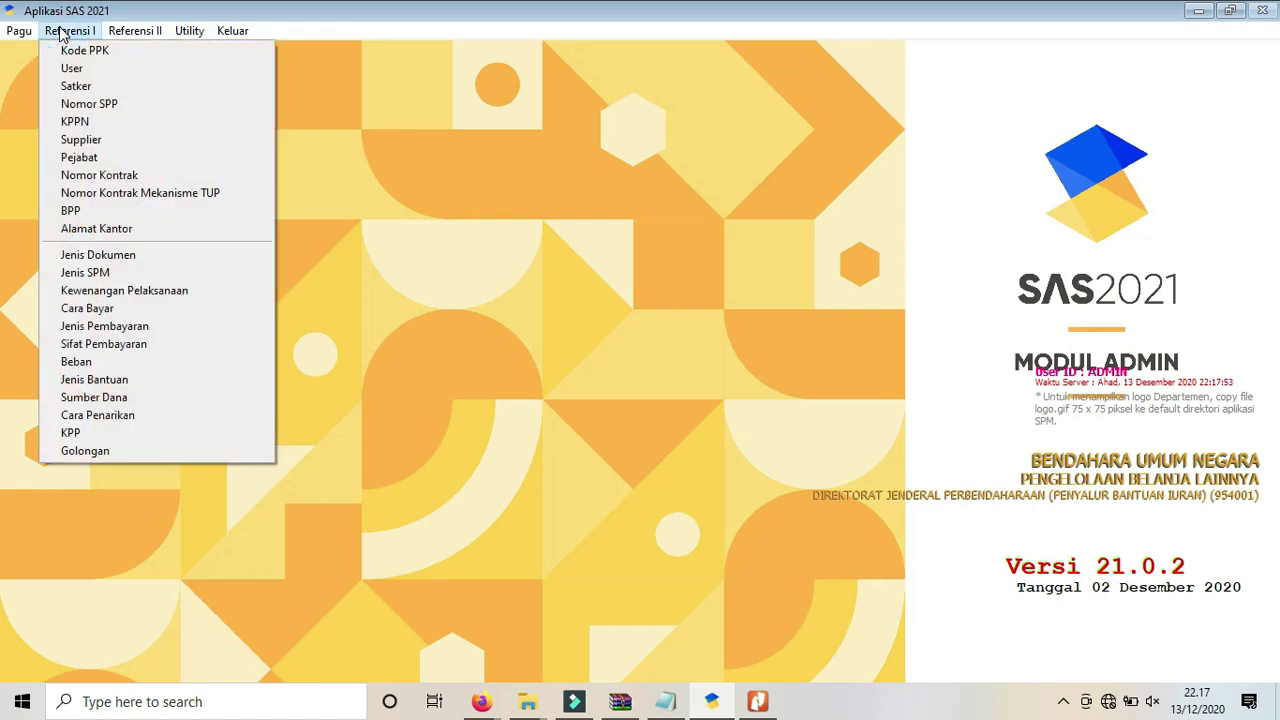
left_click(105, 177)
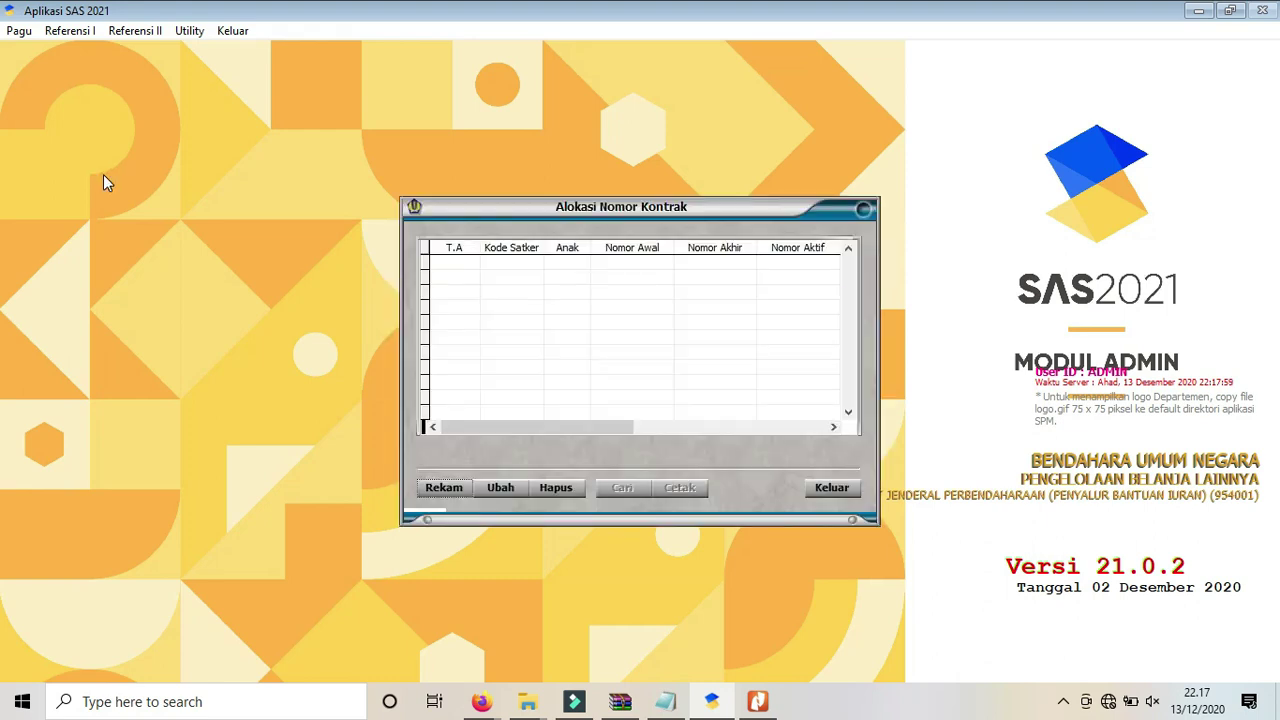
left_click(444, 488)
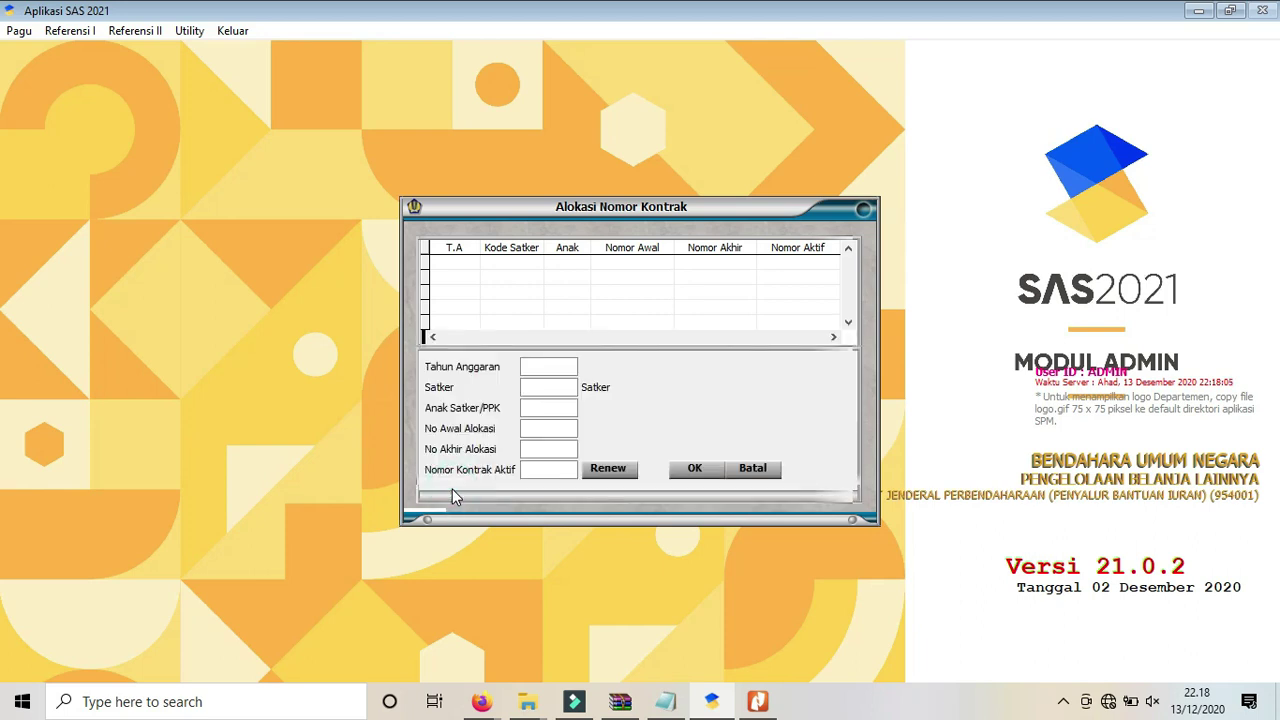
type("2021")
key("Return")
type("007339")
key("Return")
type("01")
key("Return")
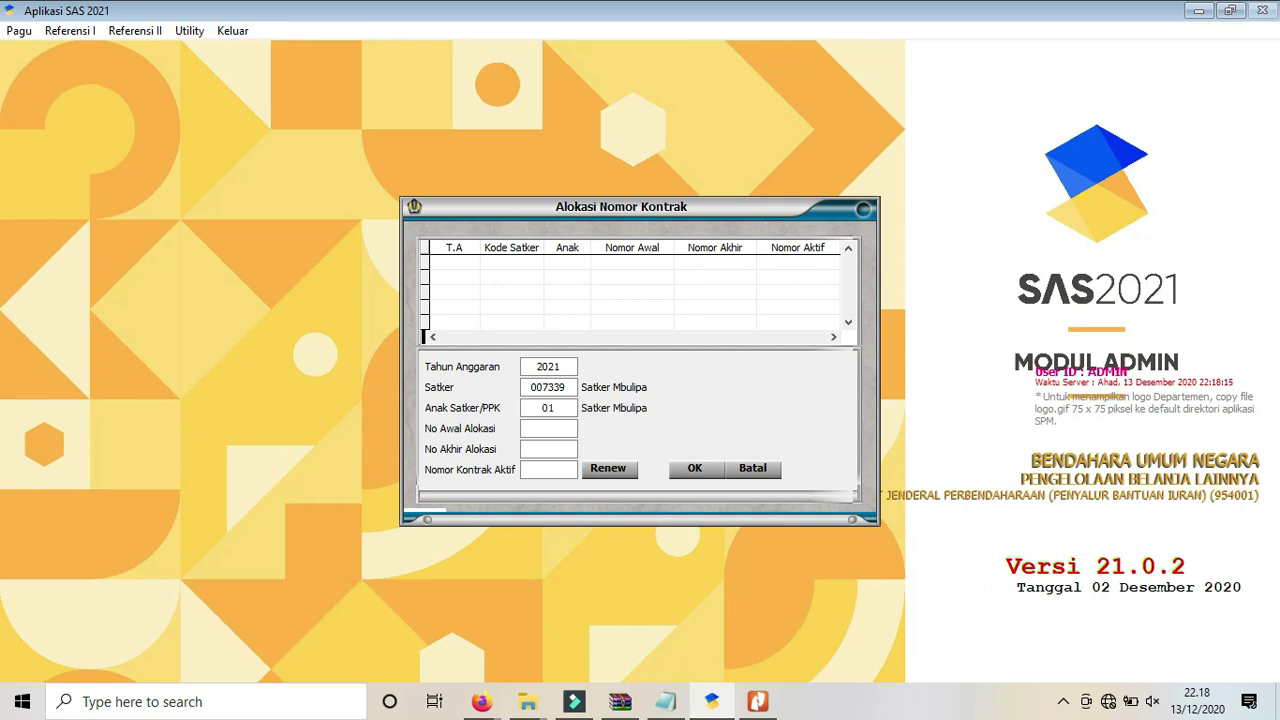
Set the range 000001–999999 with active number 000001, save it, and close the list.
type("000001")
key("Return")
type("999999")
key("Return")
type("000001")
key("Return")
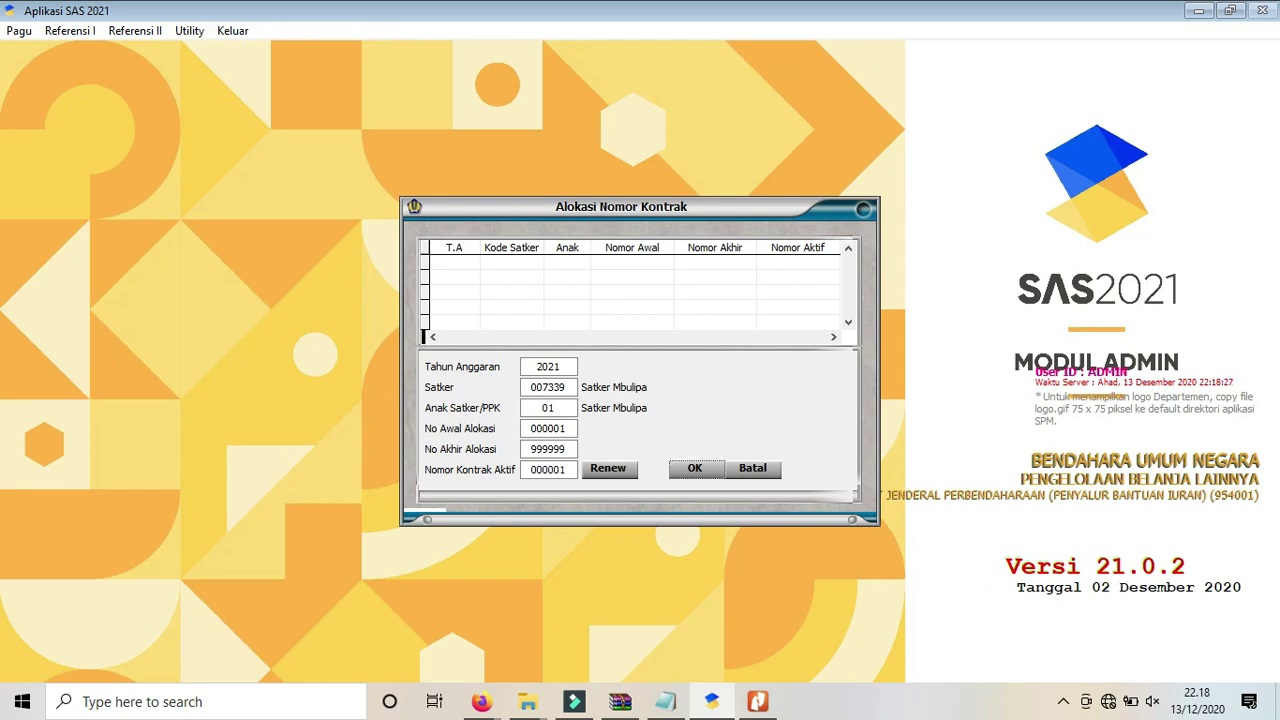
left_click(704, 464)
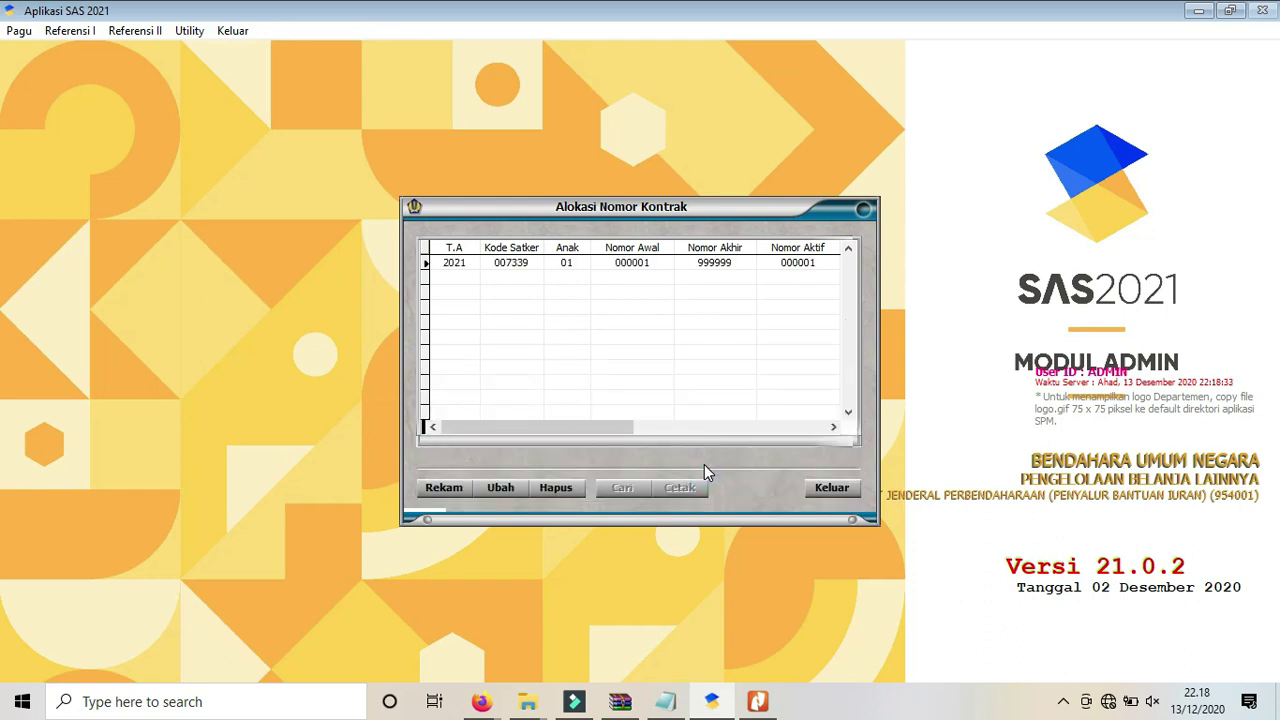
left_click(843, 490)
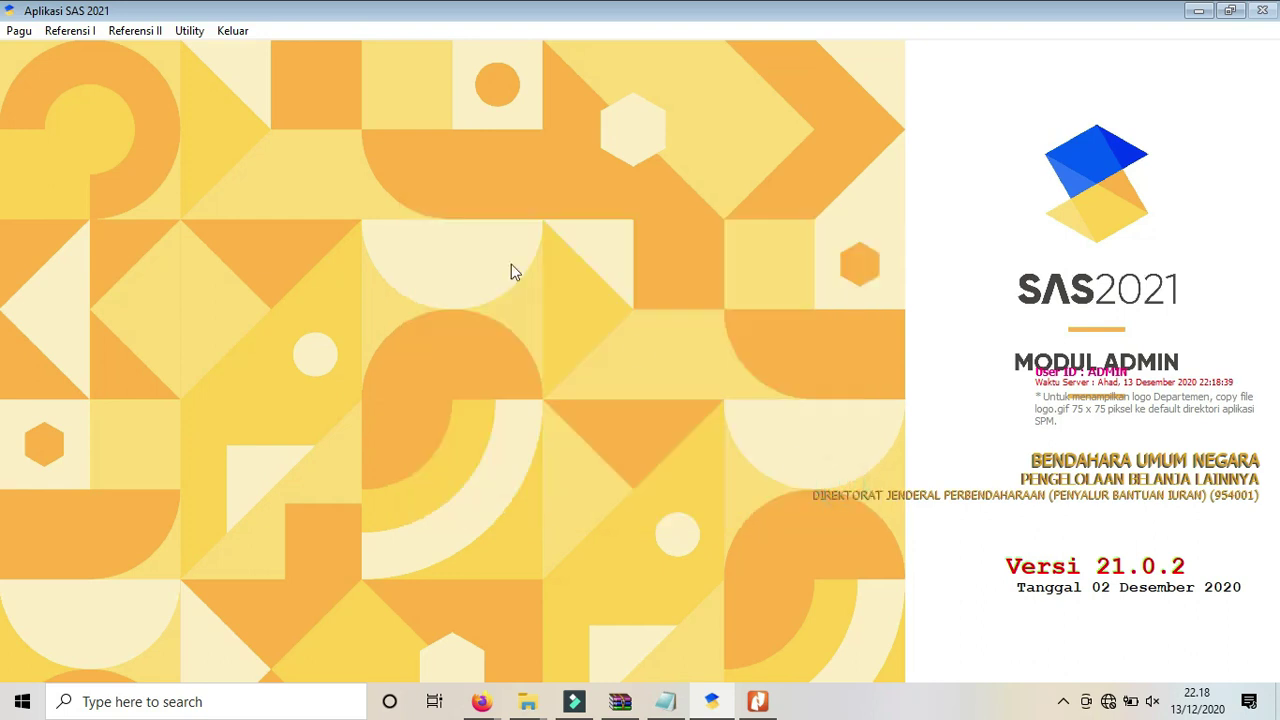
Highlight checklist item 12, Rekam BPP, in Notepad, then switch back to SAS 2021.
left_click(665, 701)
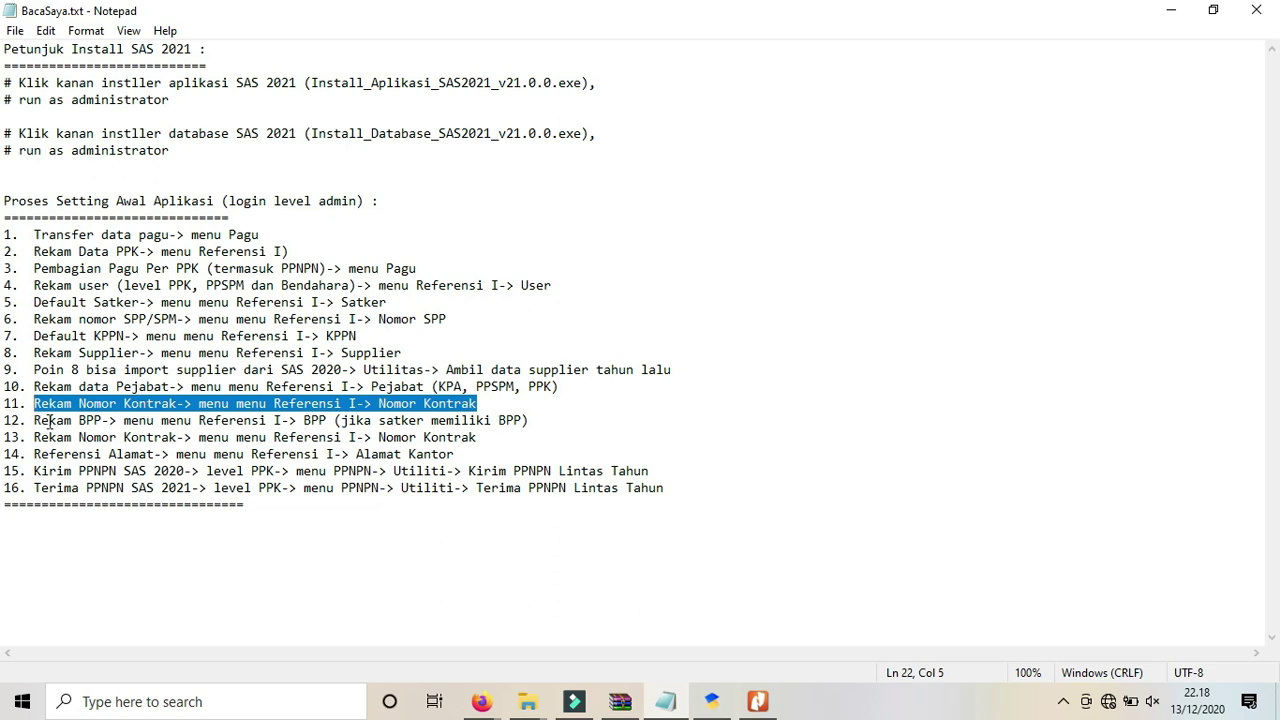
left_click_drag(48, 420, 534, 421)
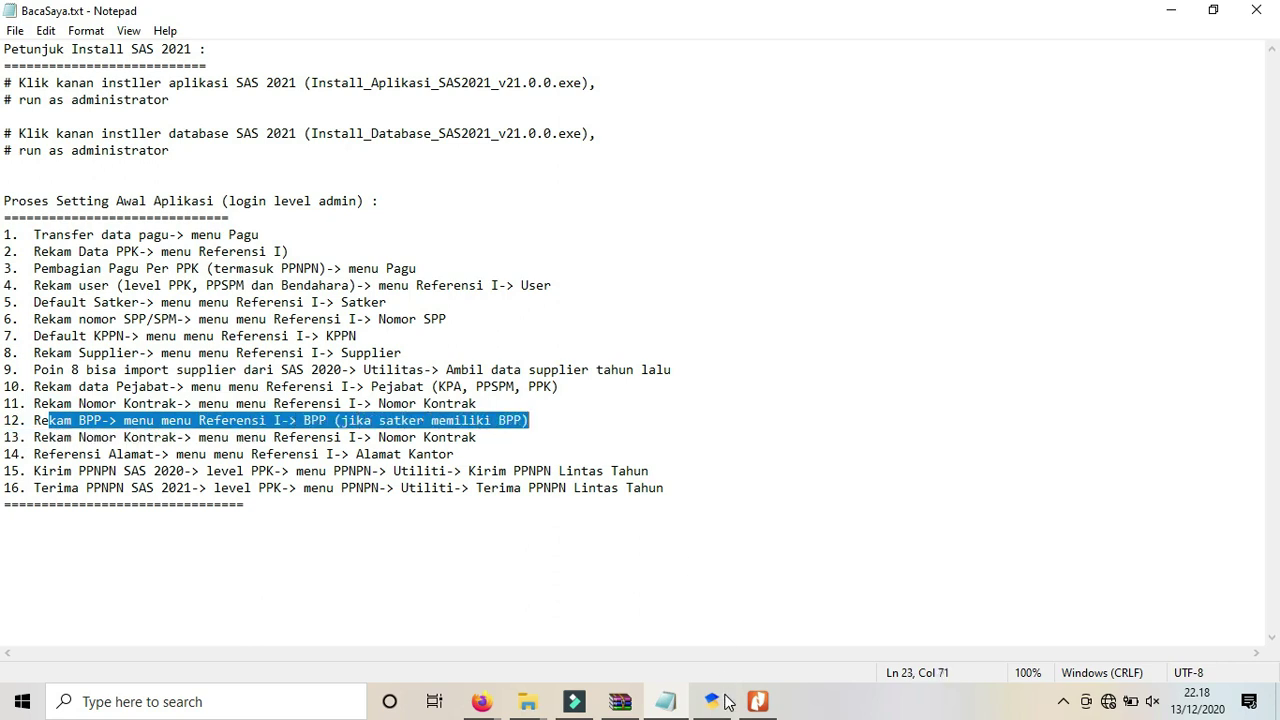
mouse_move(727, 706)
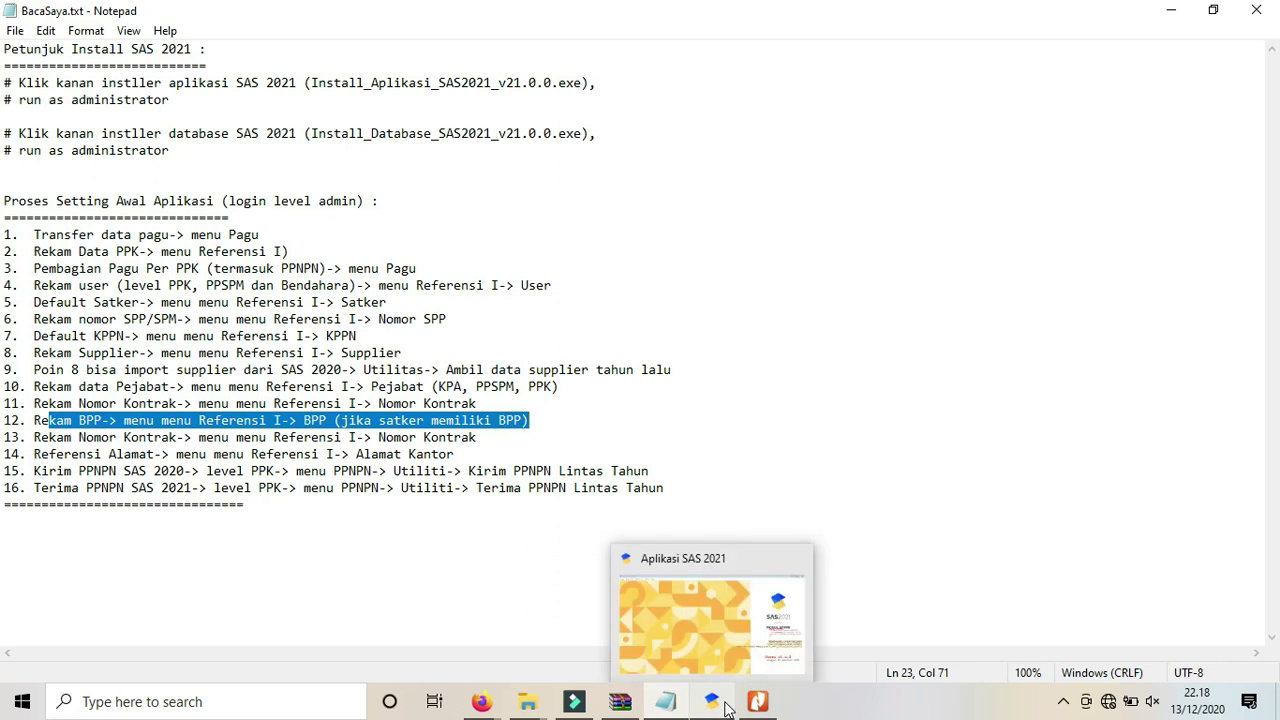
left_click(714, 660)
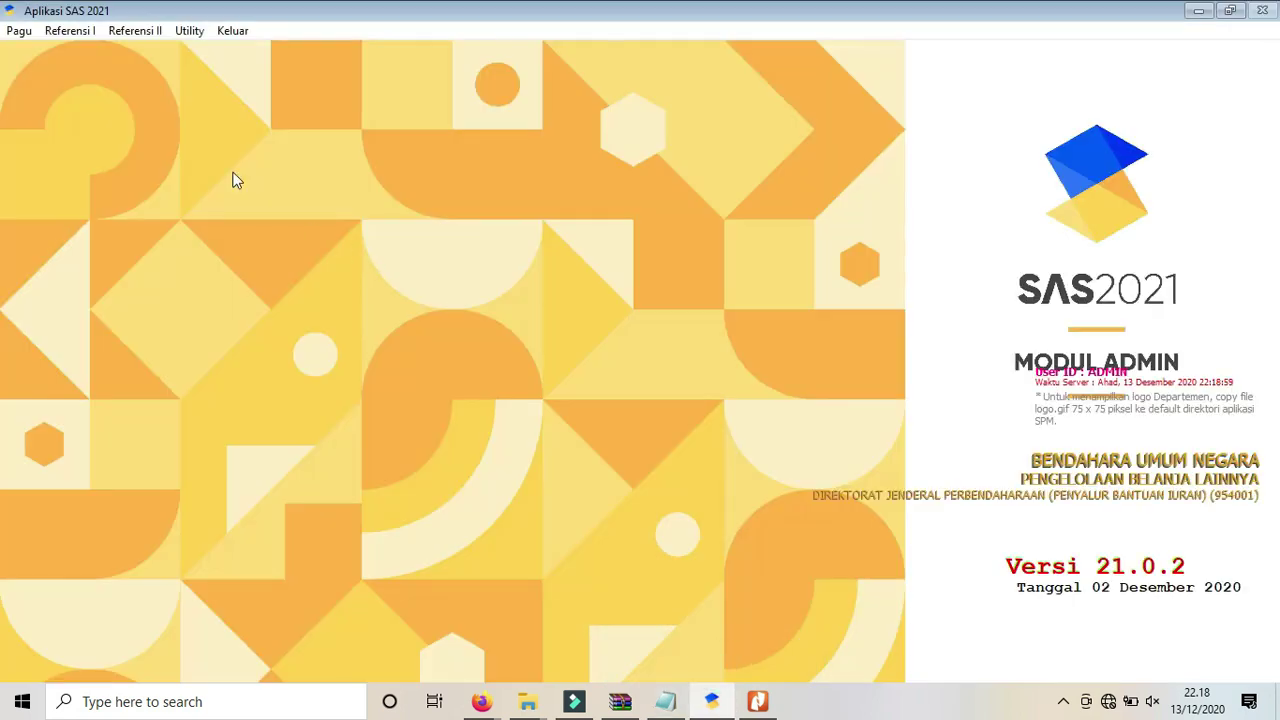
Add a BPP with code 001, name Nama BPP and UP 5.000.000, and try saving it.
left_click(75, 31)
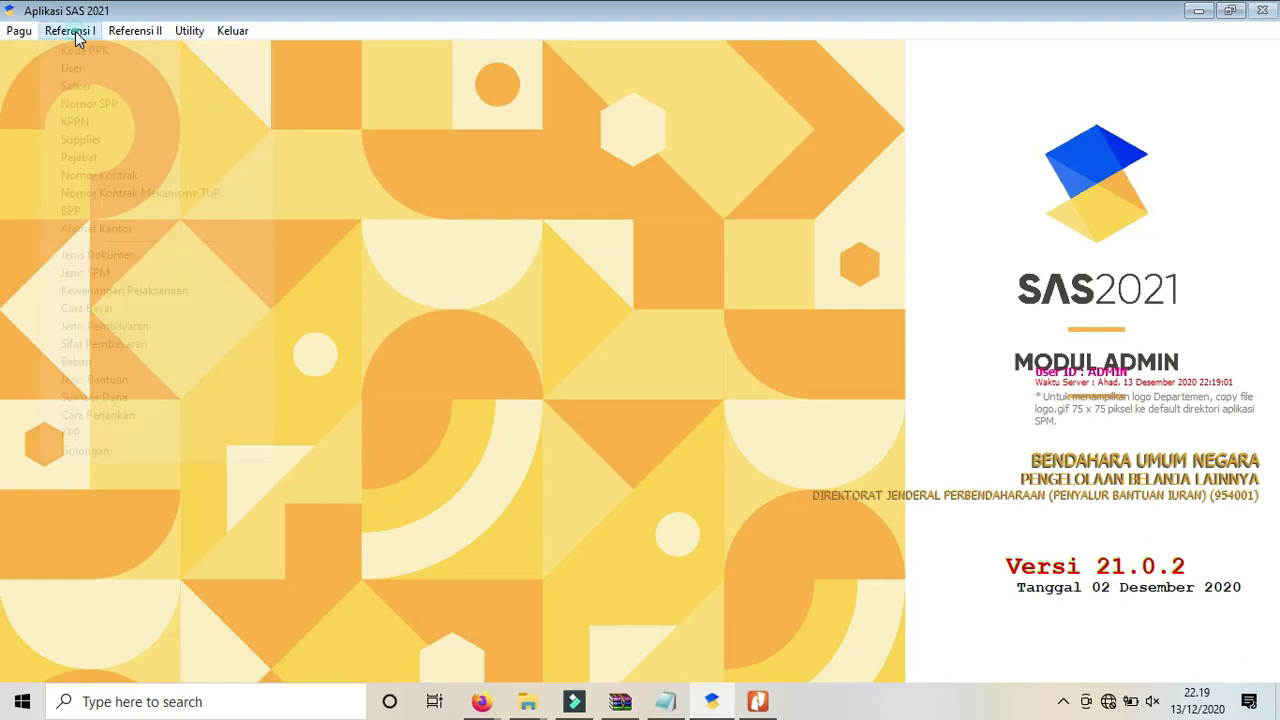
left_click(73, 211)
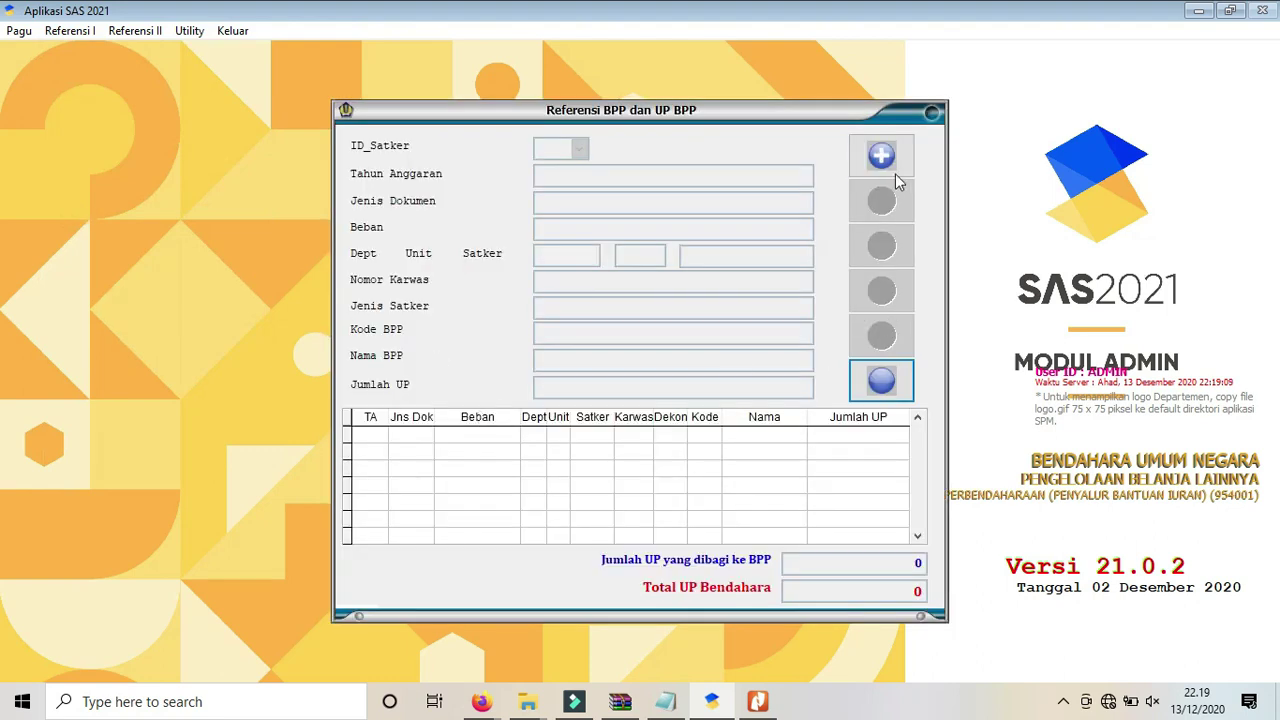
left_click(889, 168)
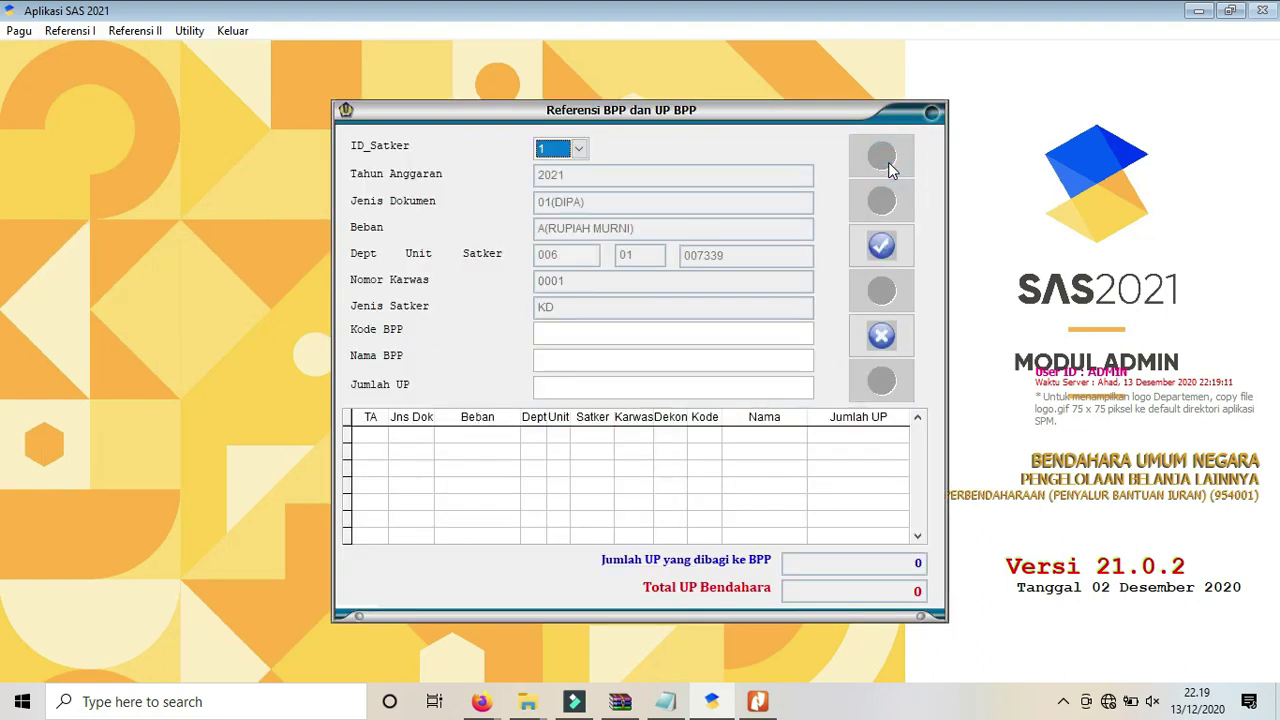
left_click(555, 332)
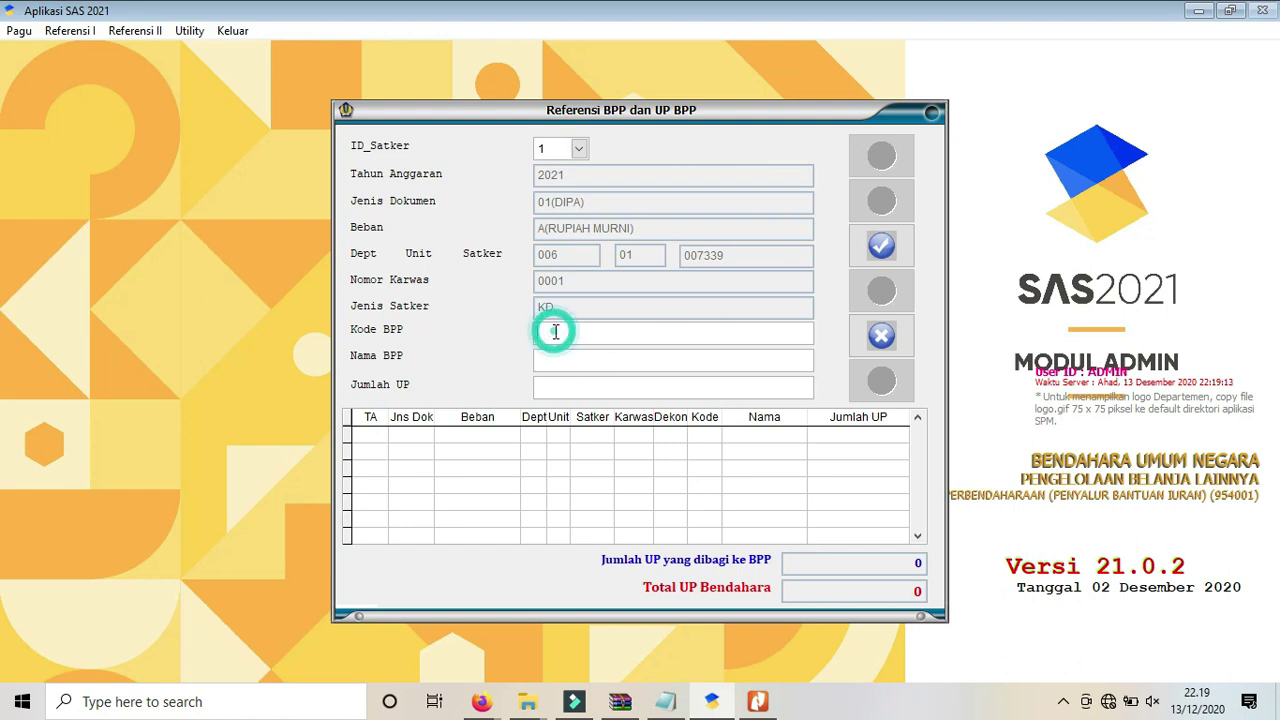
type("001")
key("Return")
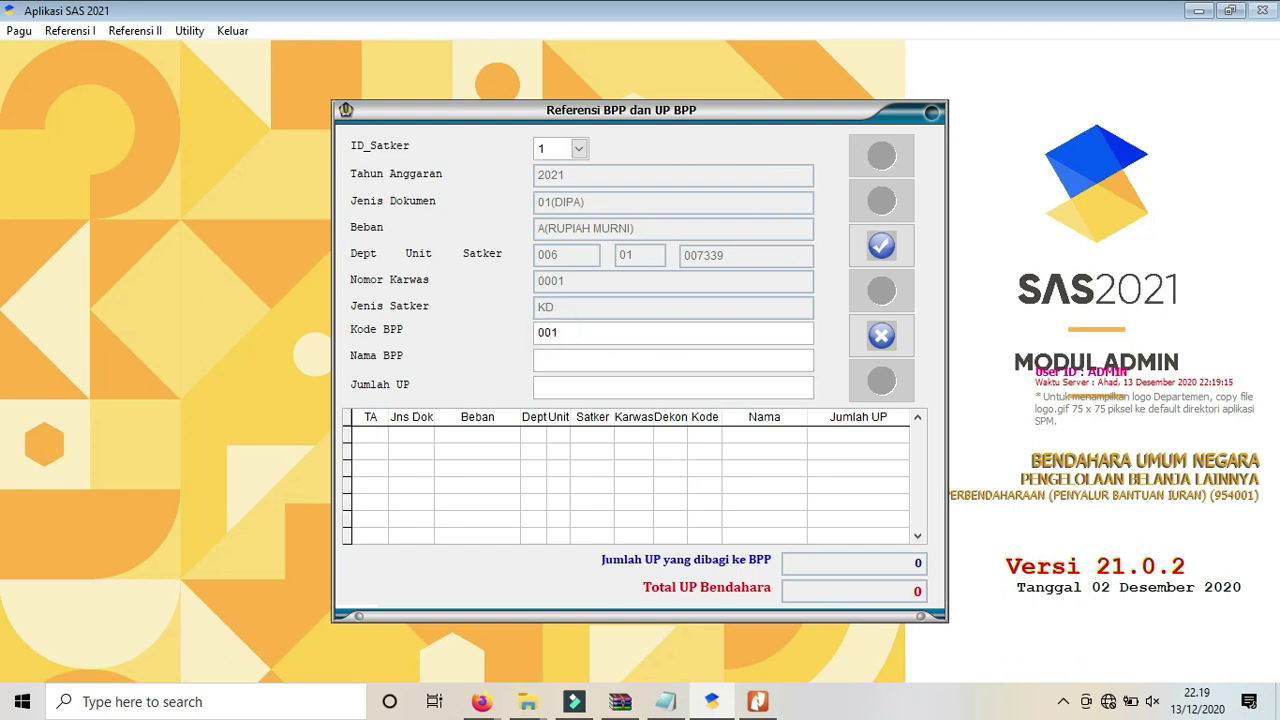
type("Nama BPP")
key("Return")
type("500.000.0 0")
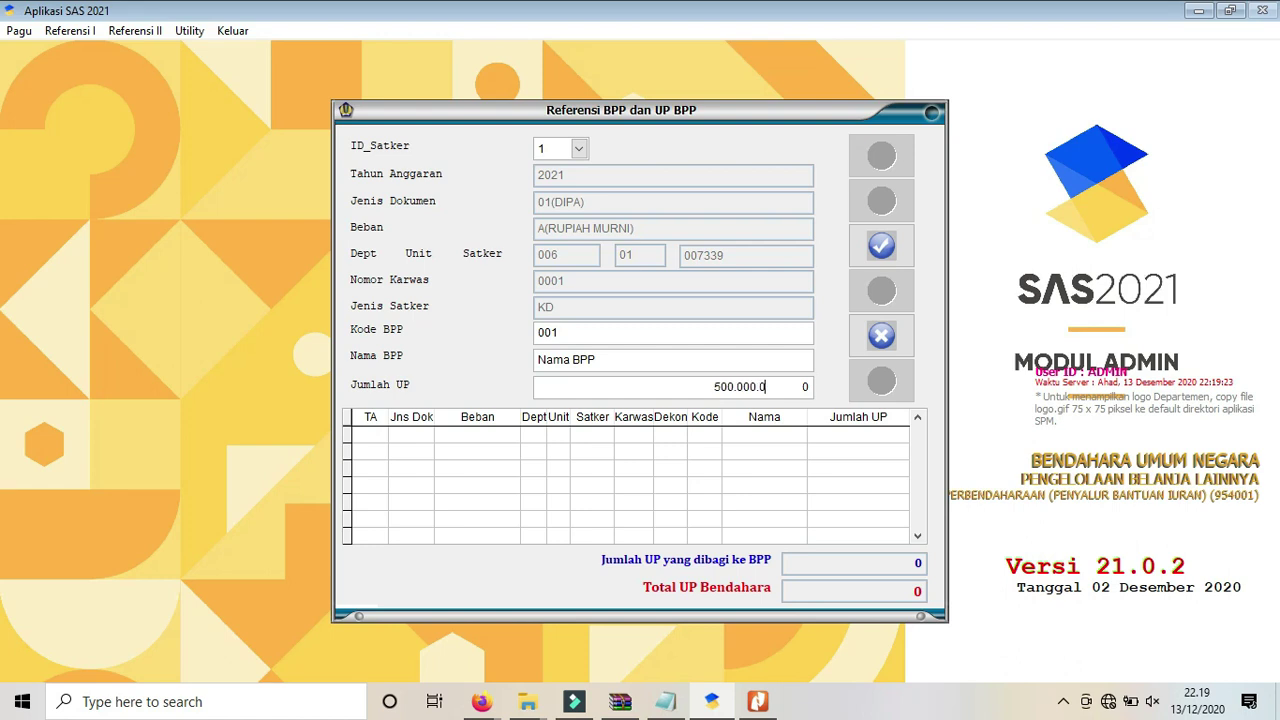
key("Return")
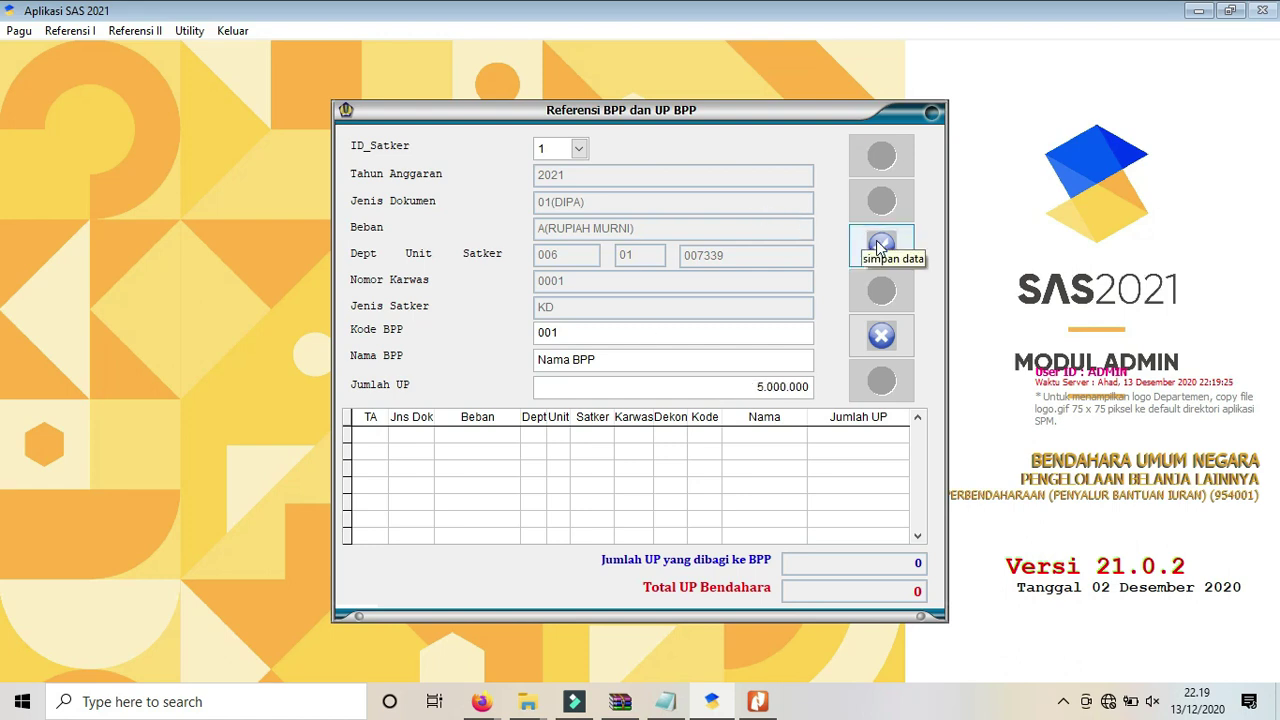
left_click(878, 246)
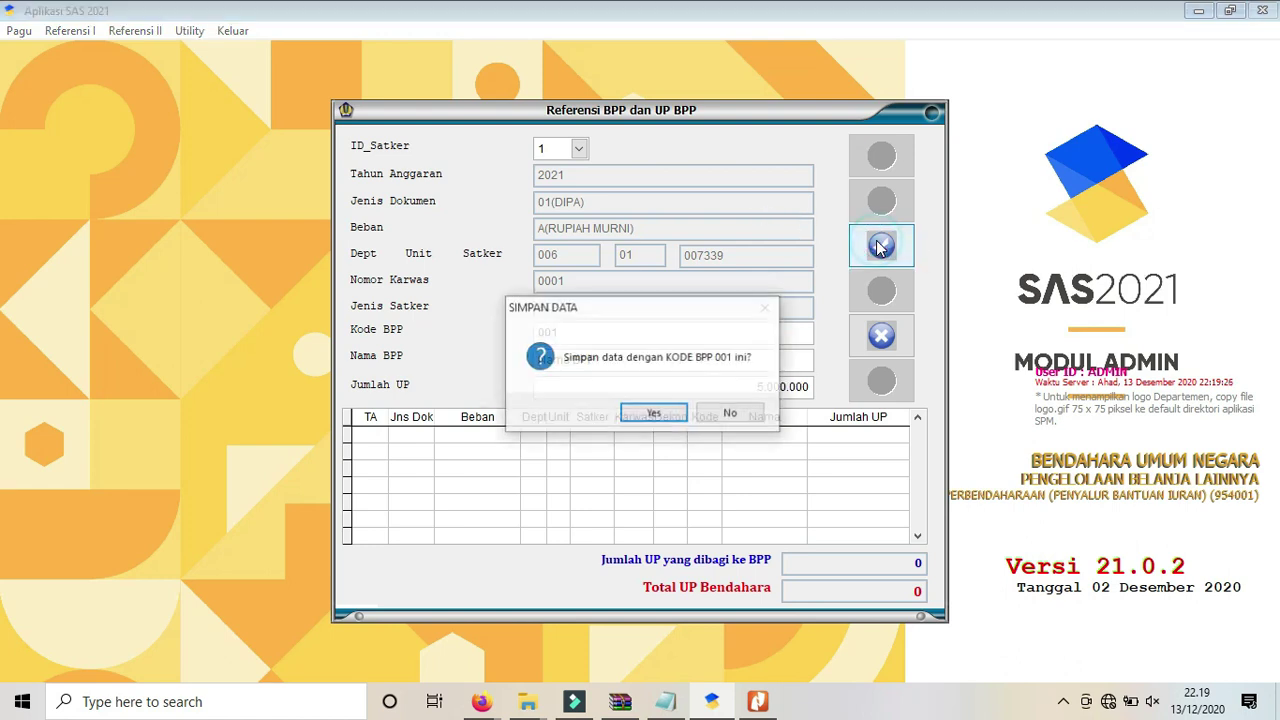
left_click(649, 414)
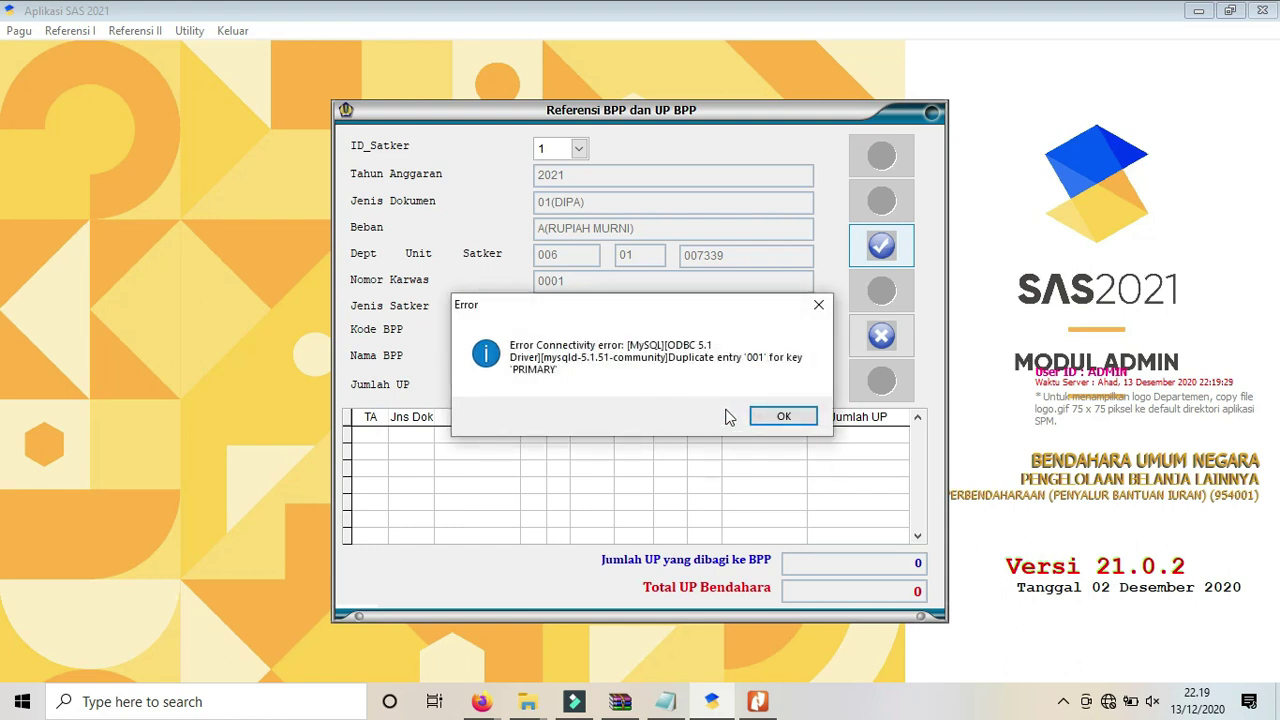
After the duplicate-entry error, change the BPP code to 002 and save the record.
left_click(766, 416)
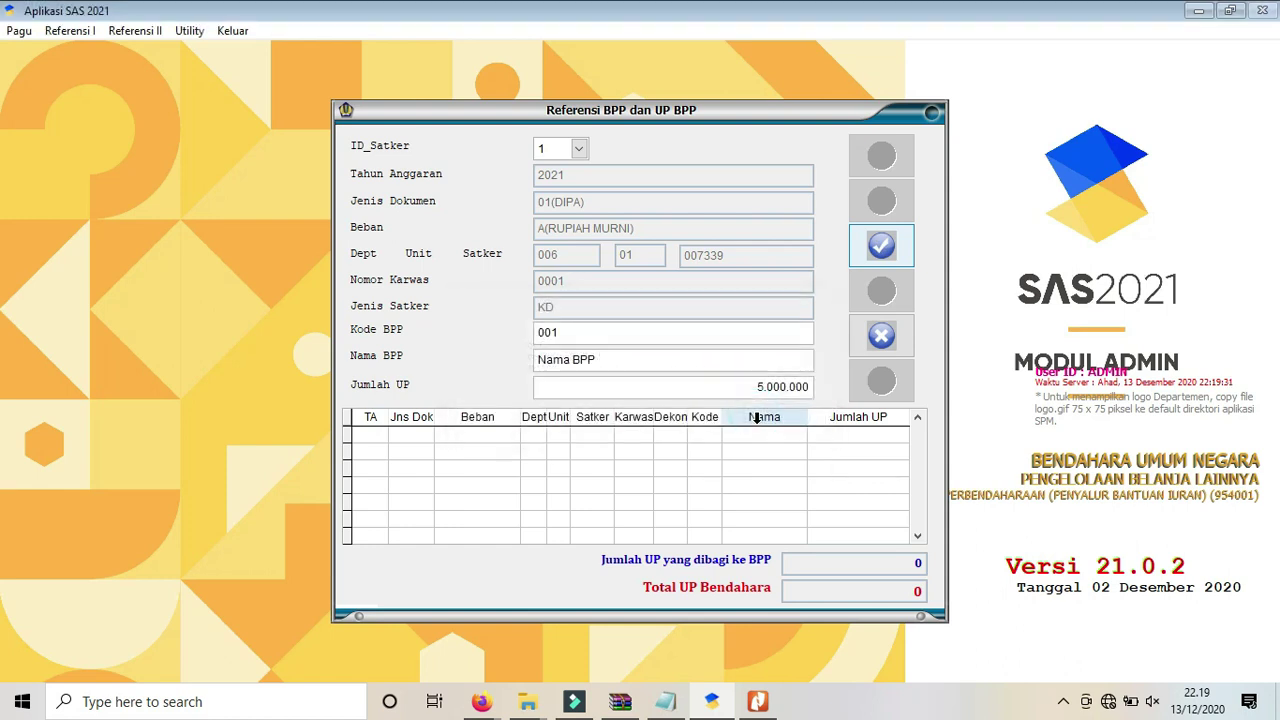
left_click(556, 331)
key("BackSpace")
type("2")
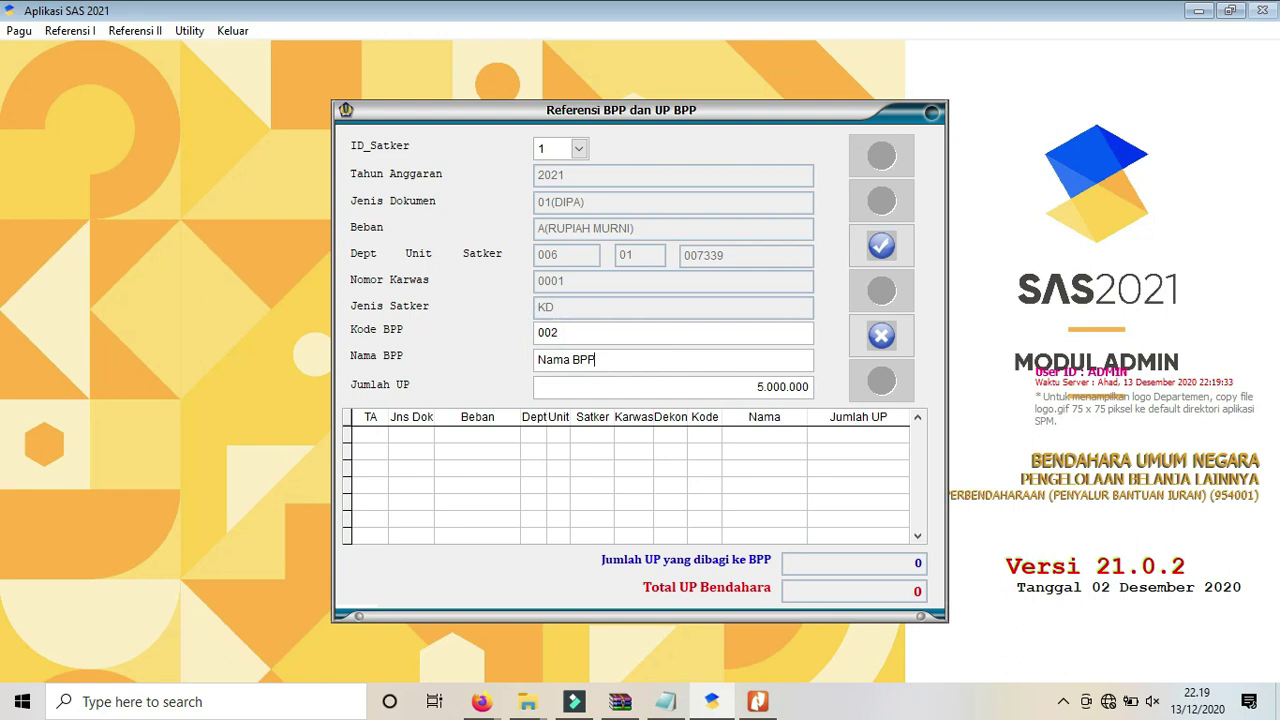
left_click(893, 247)
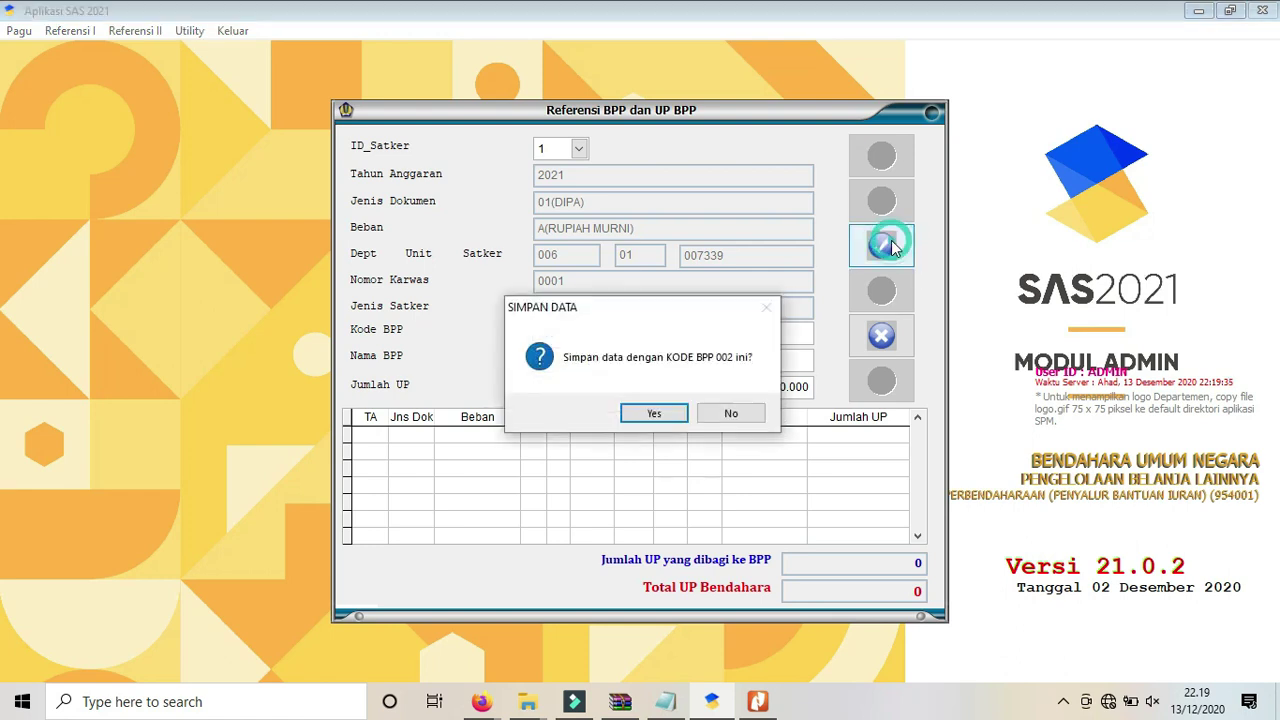
left_click(654, 413)
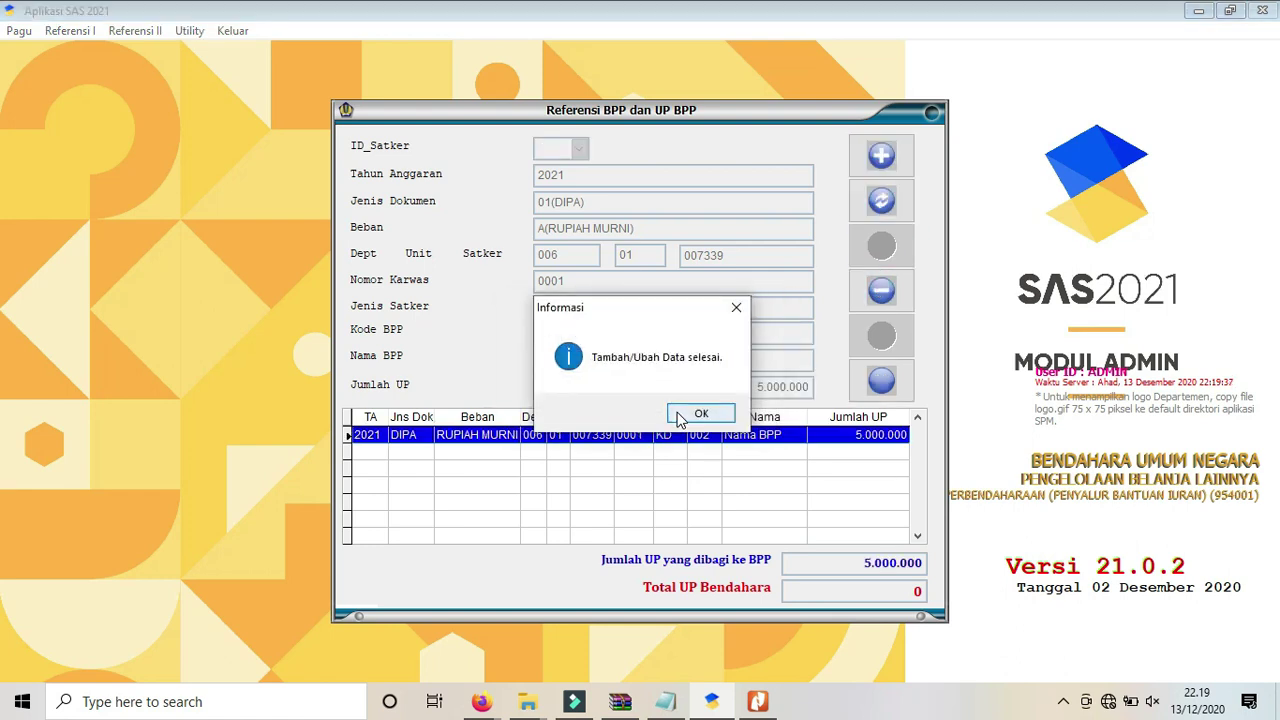
left_click(678, 413)
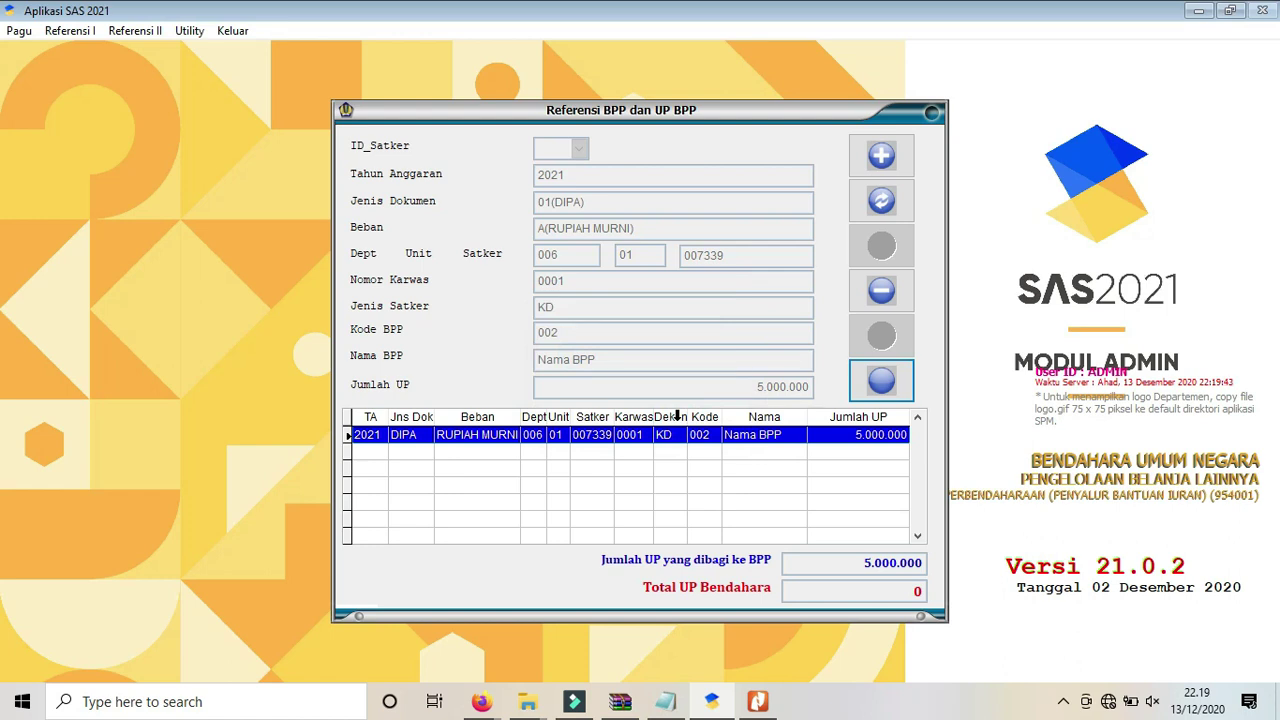
Delete the BPP record with code 002 and dismiss the success message.
left_click(884, 294)
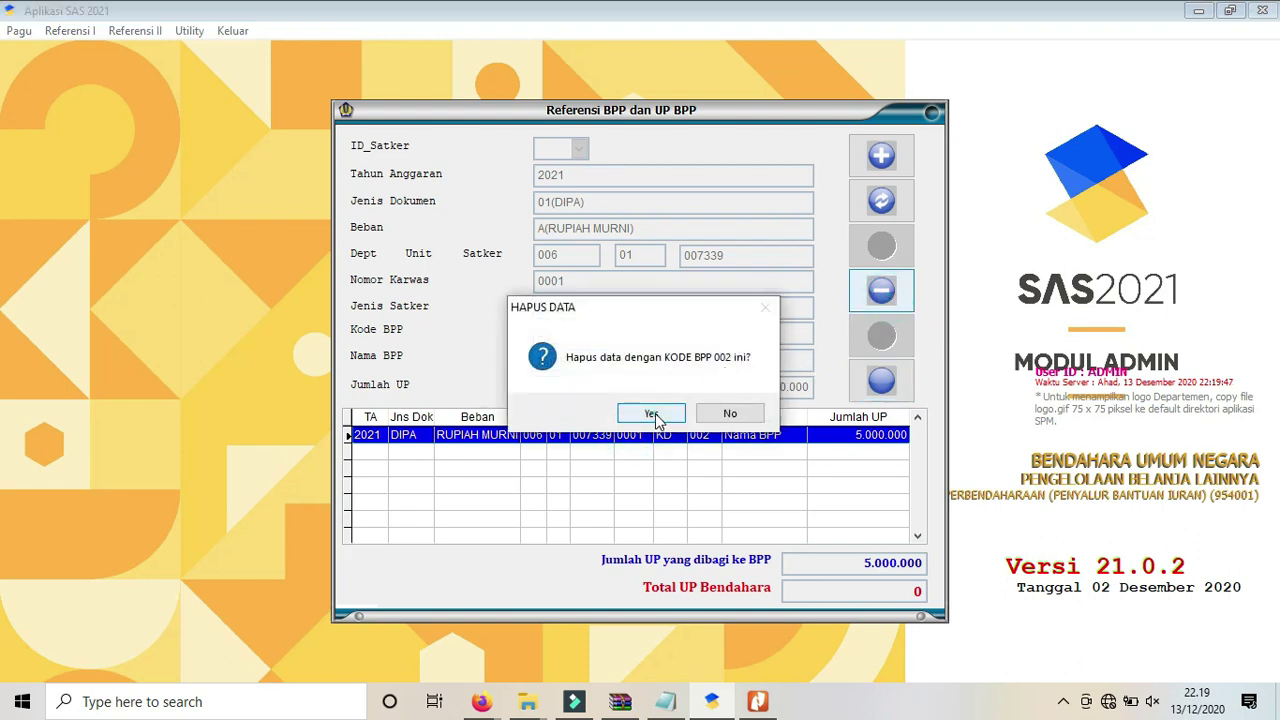
left_click(652, 414)
left_click(674, 414)
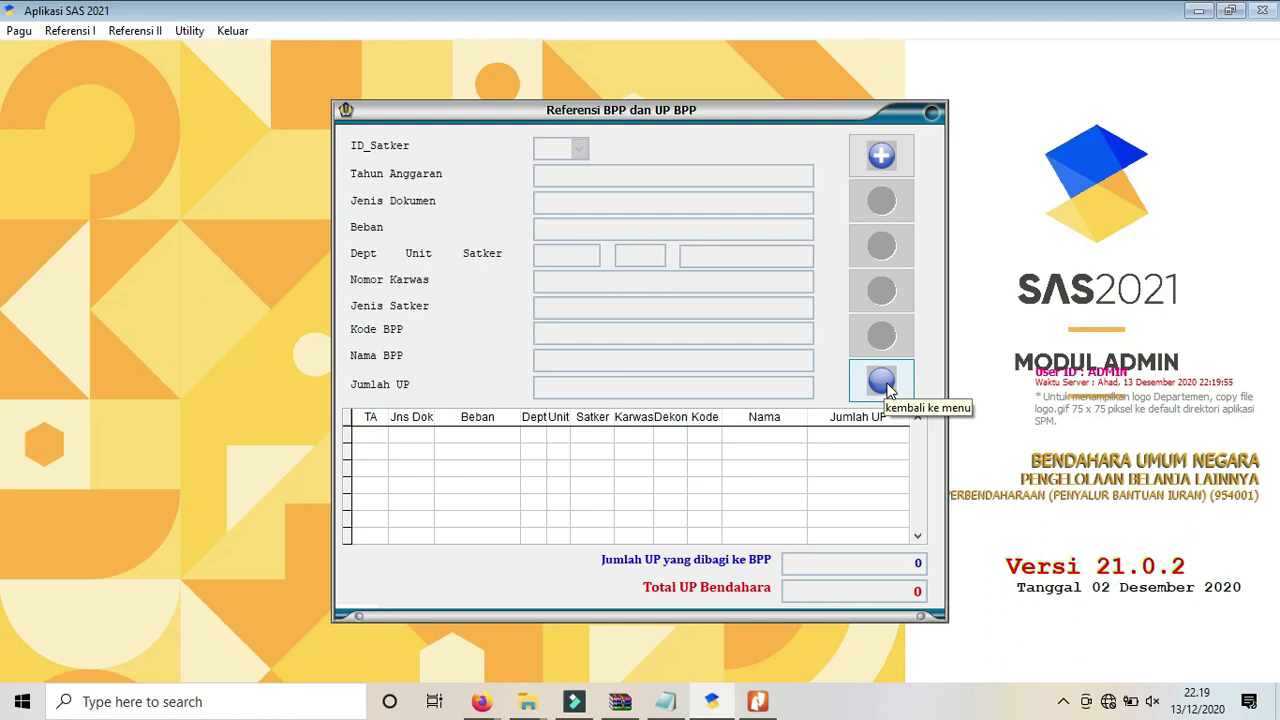
Close the BPP reference window, reopen it from Referensi I to check, then close it again.
left_click(884, 383)
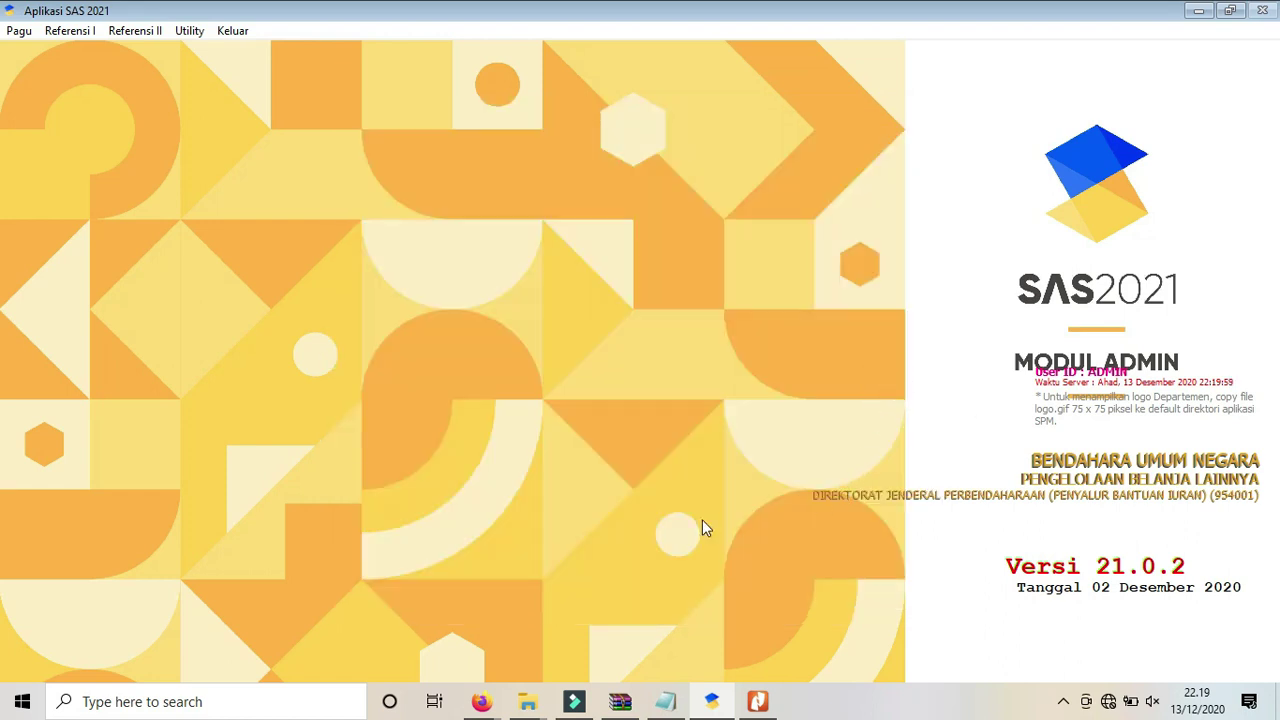
left_click(70, 31)
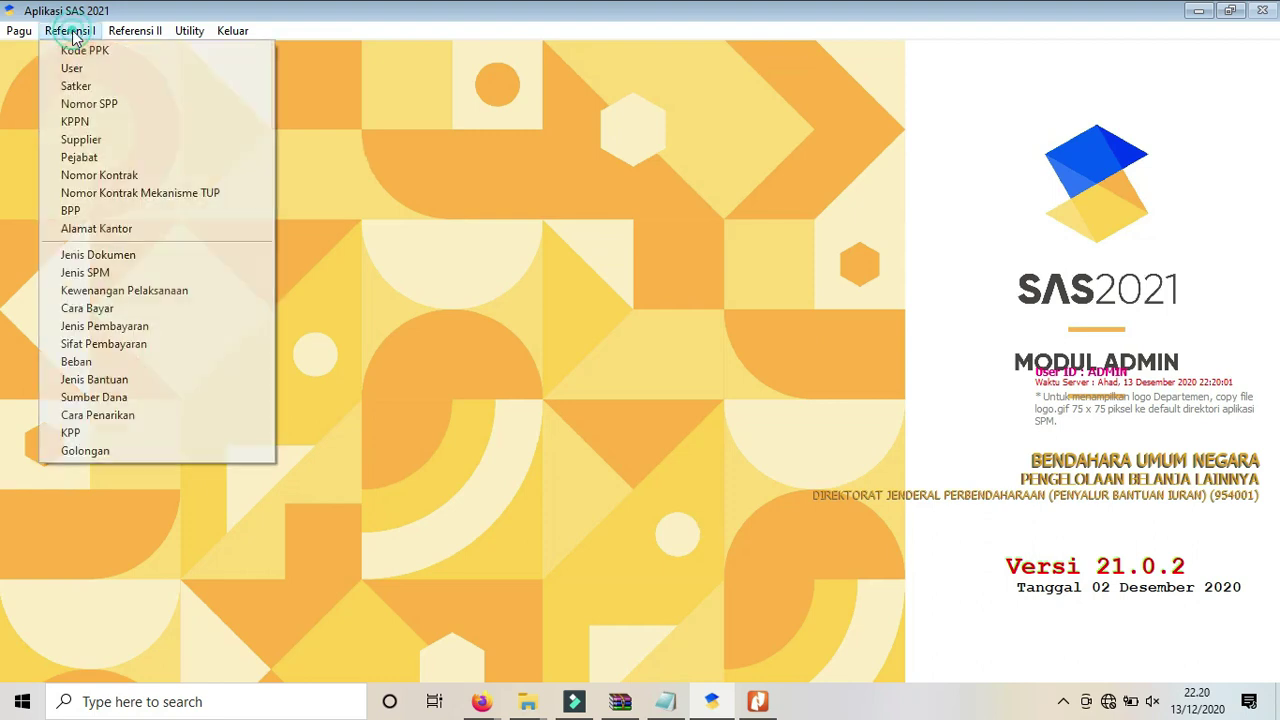
left_click(84, 212)
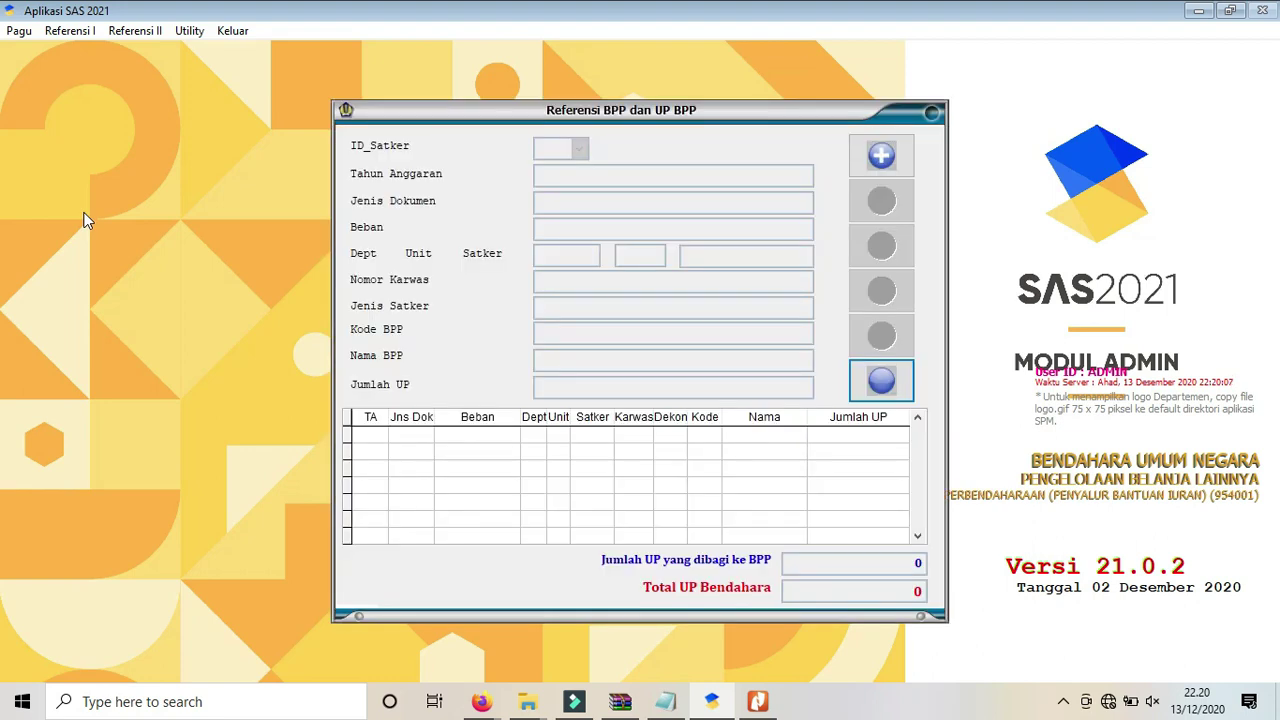
left_click(884, 394)
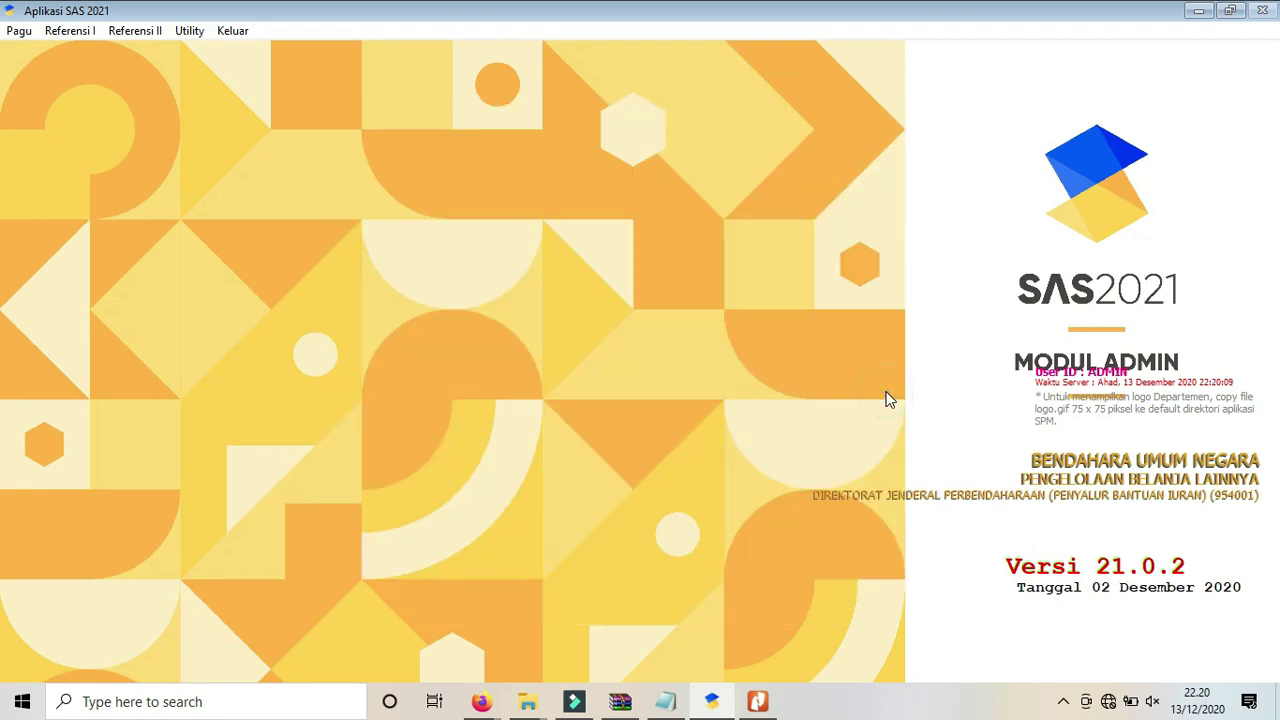
In the Notepad checklist, delete the duplicate Rekam Nomor Kontrak text and join the next step onto line 13.
left_click(666, 703)
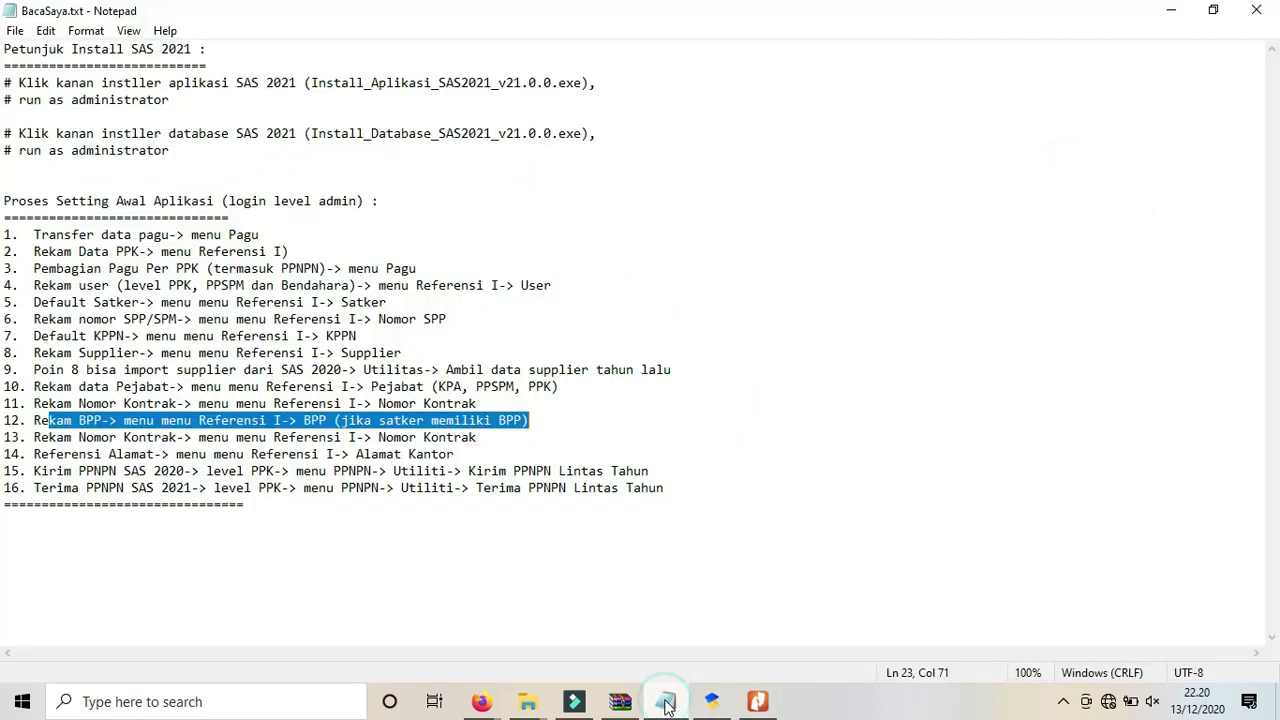
left_click(33, 439)
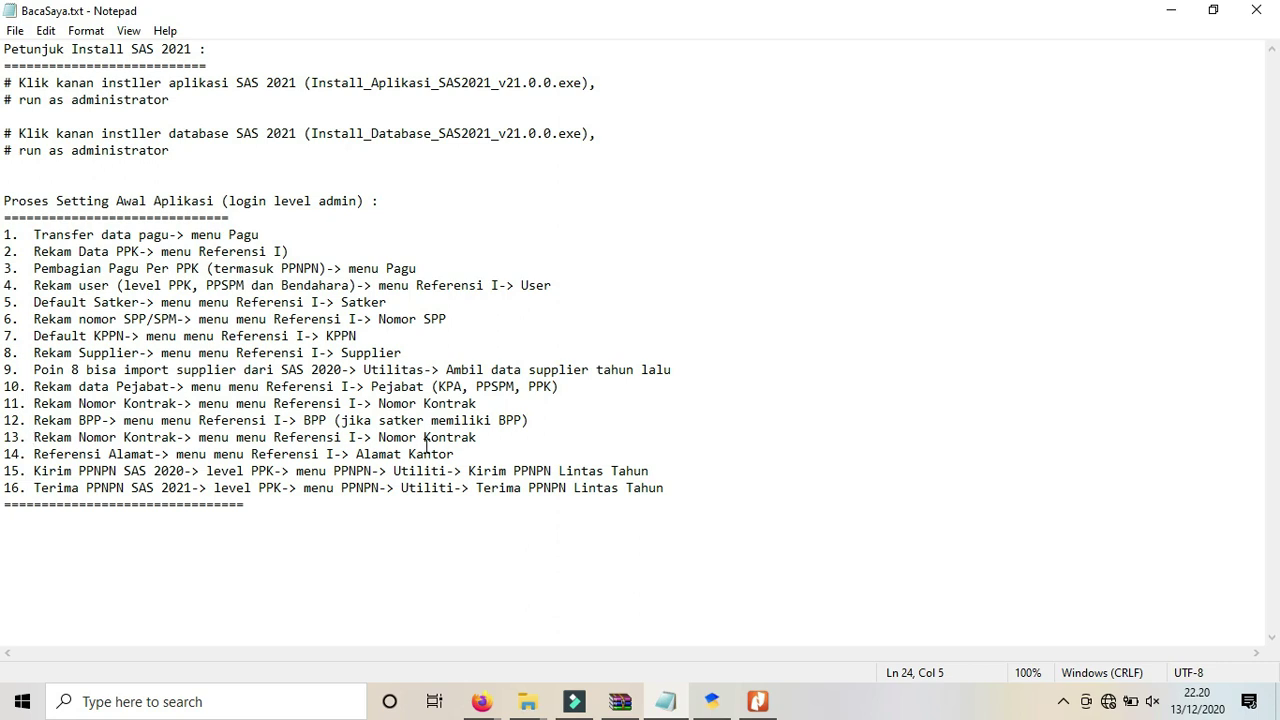
left_click_drag(494, 437, 35, 437)
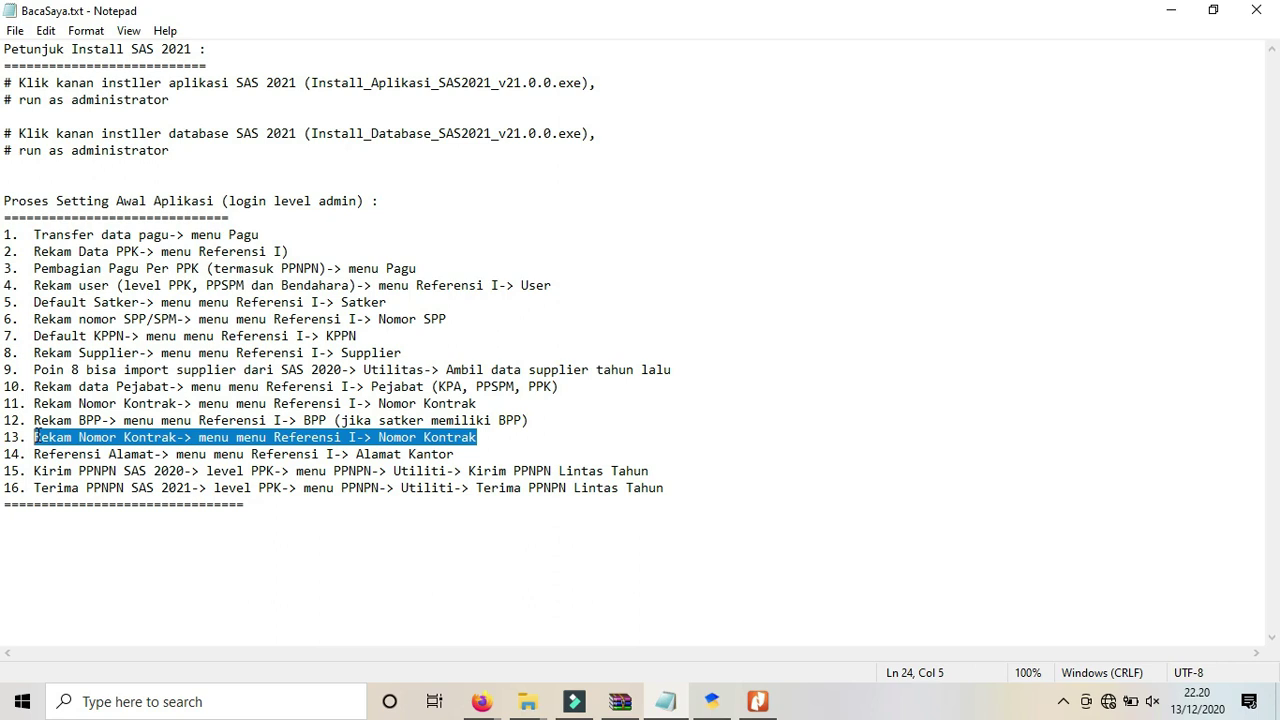
key("BackSpace")
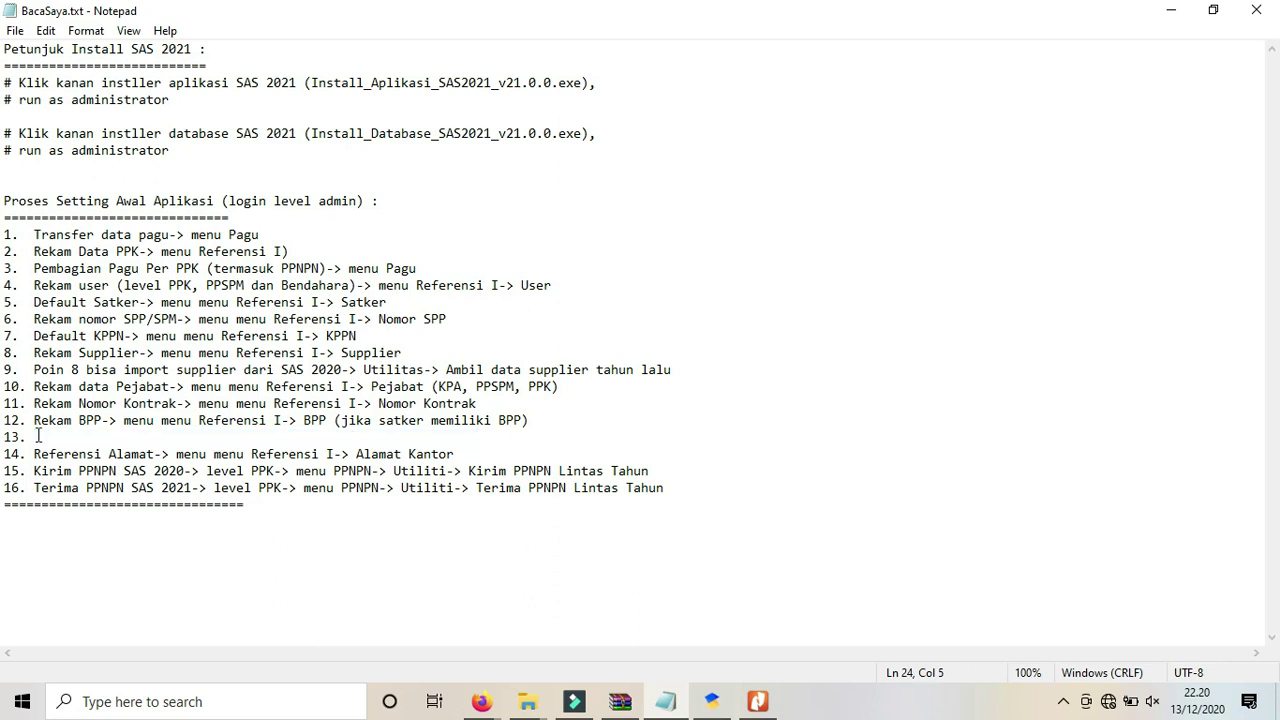
key("Delete")
key("Delete")
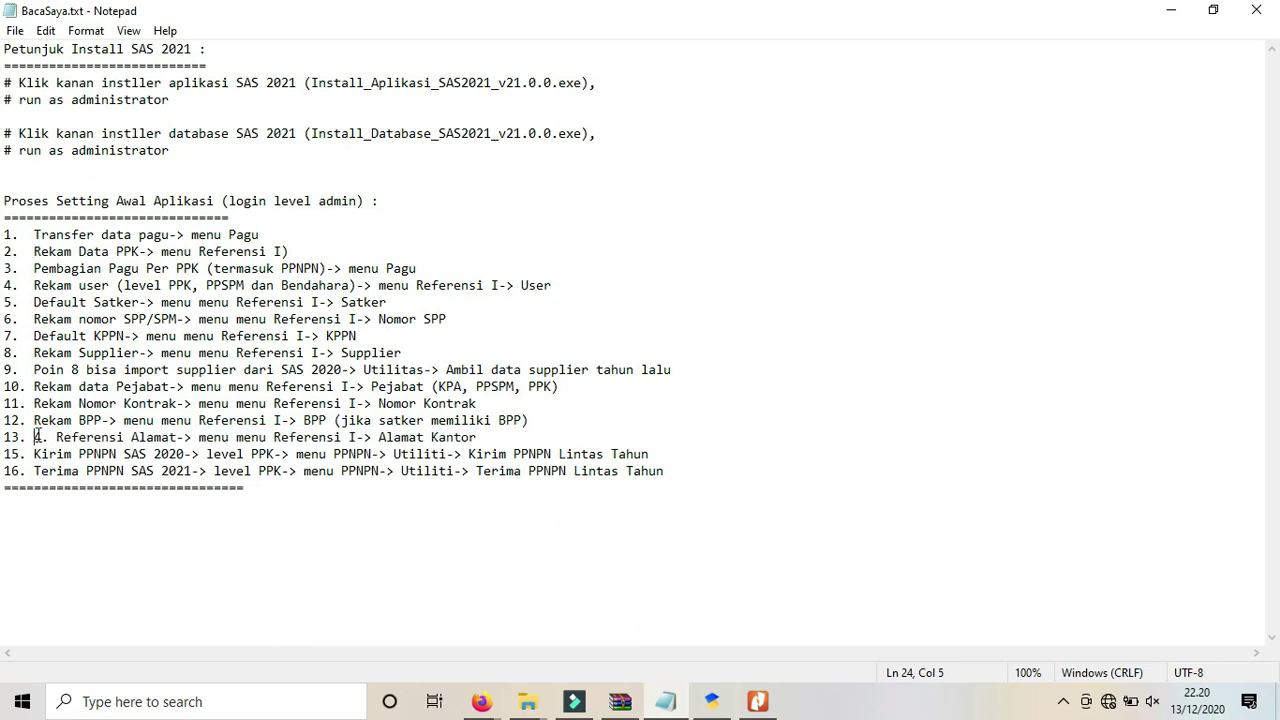
key("Delete")
key("Delete")
key("Delete")
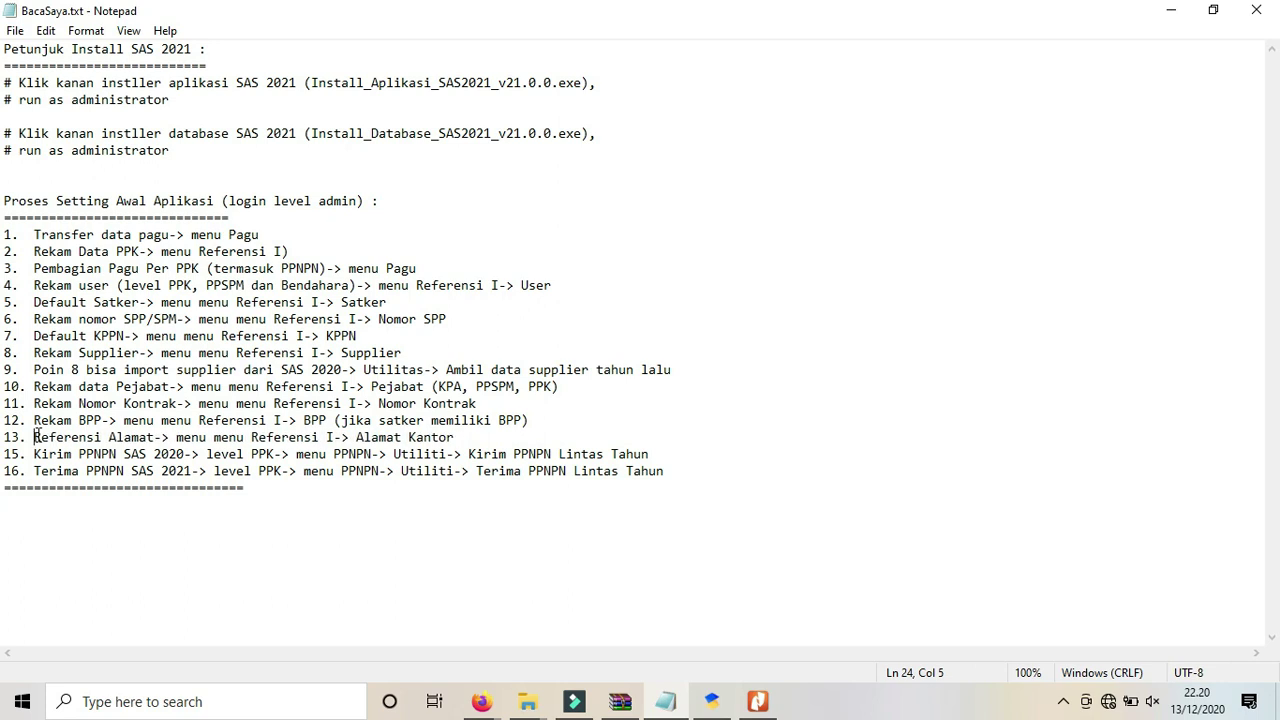
Renumber the Kirim PPNPN step to 14 and the last step to 15.
left_click(16, 450)
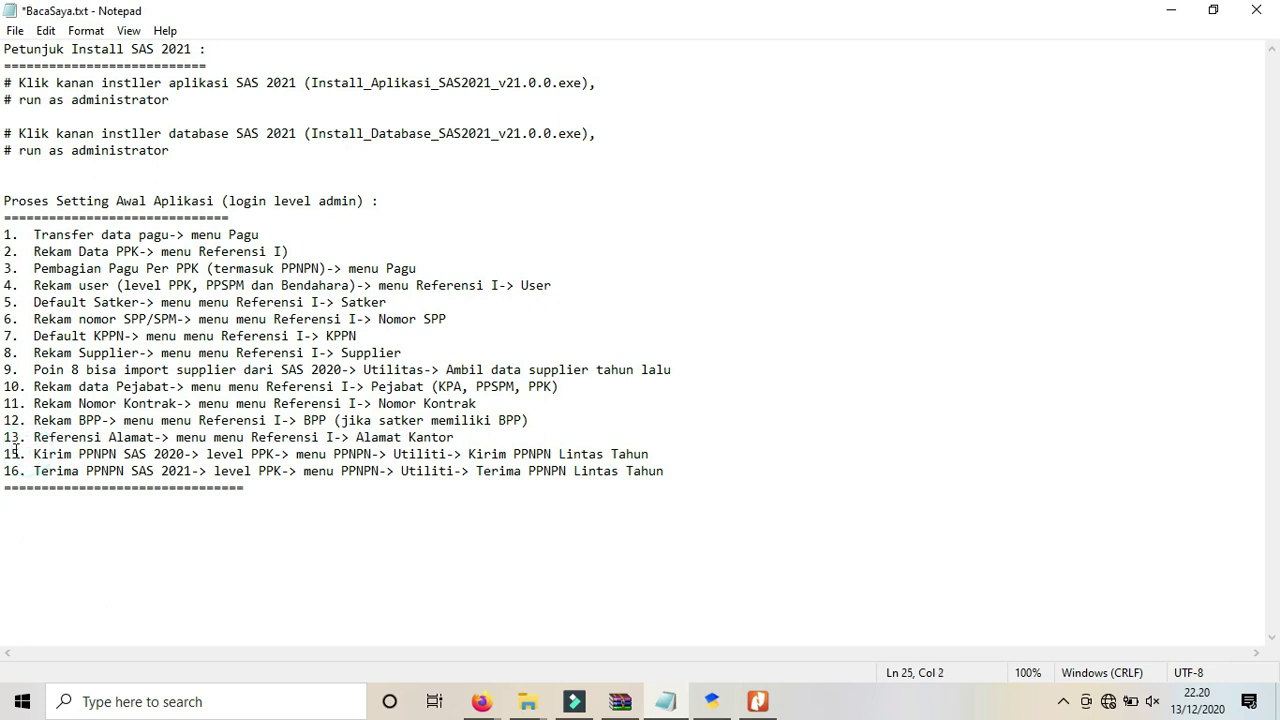
key("Delete")
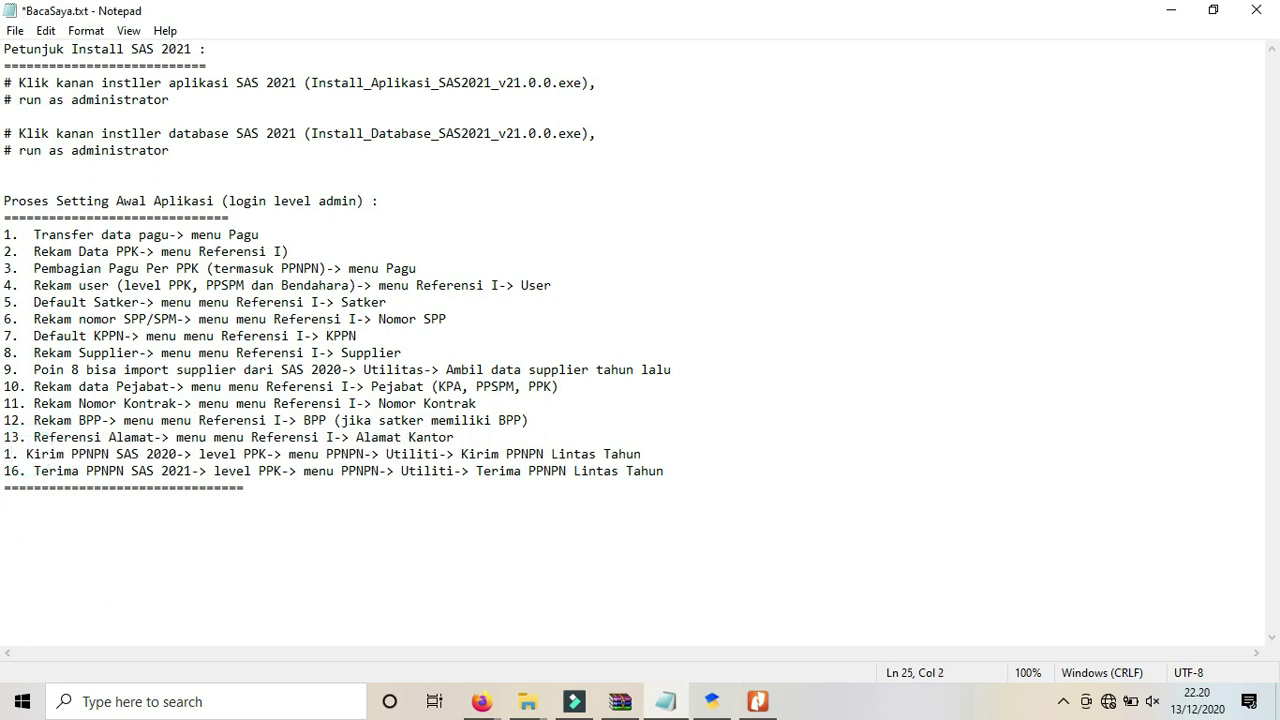
type("4")
key("BackSpace")
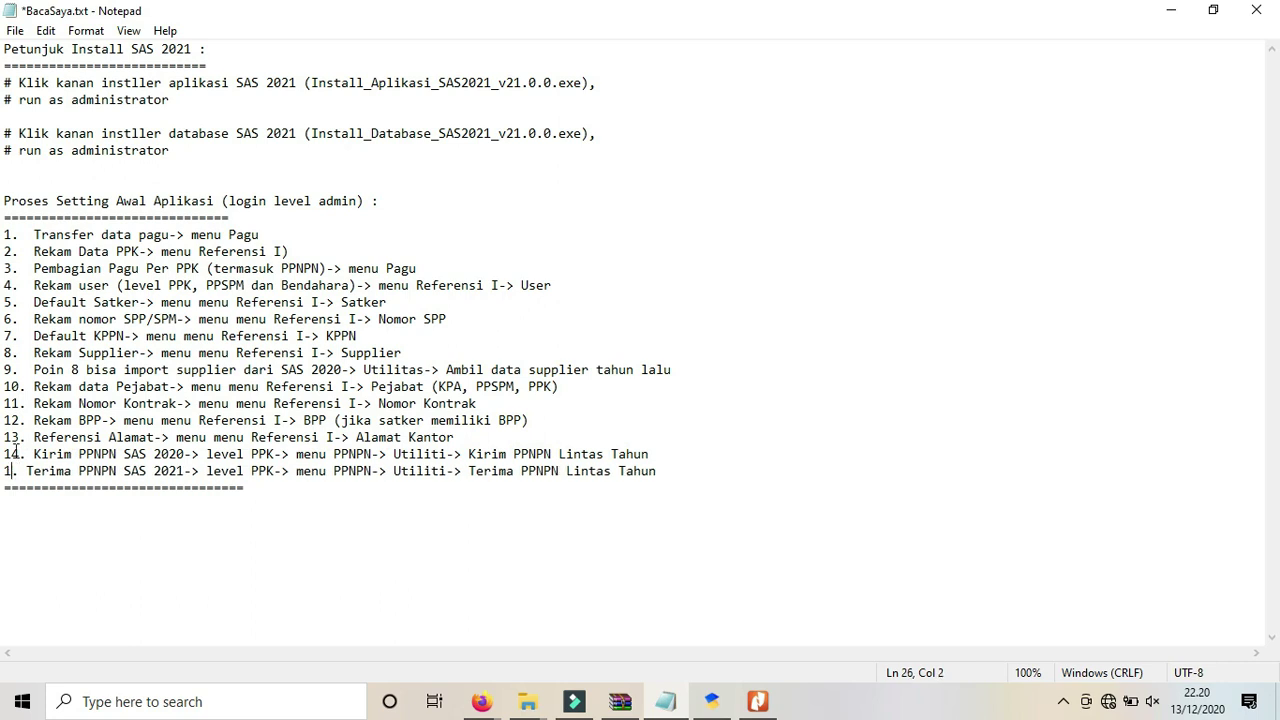
type("5")
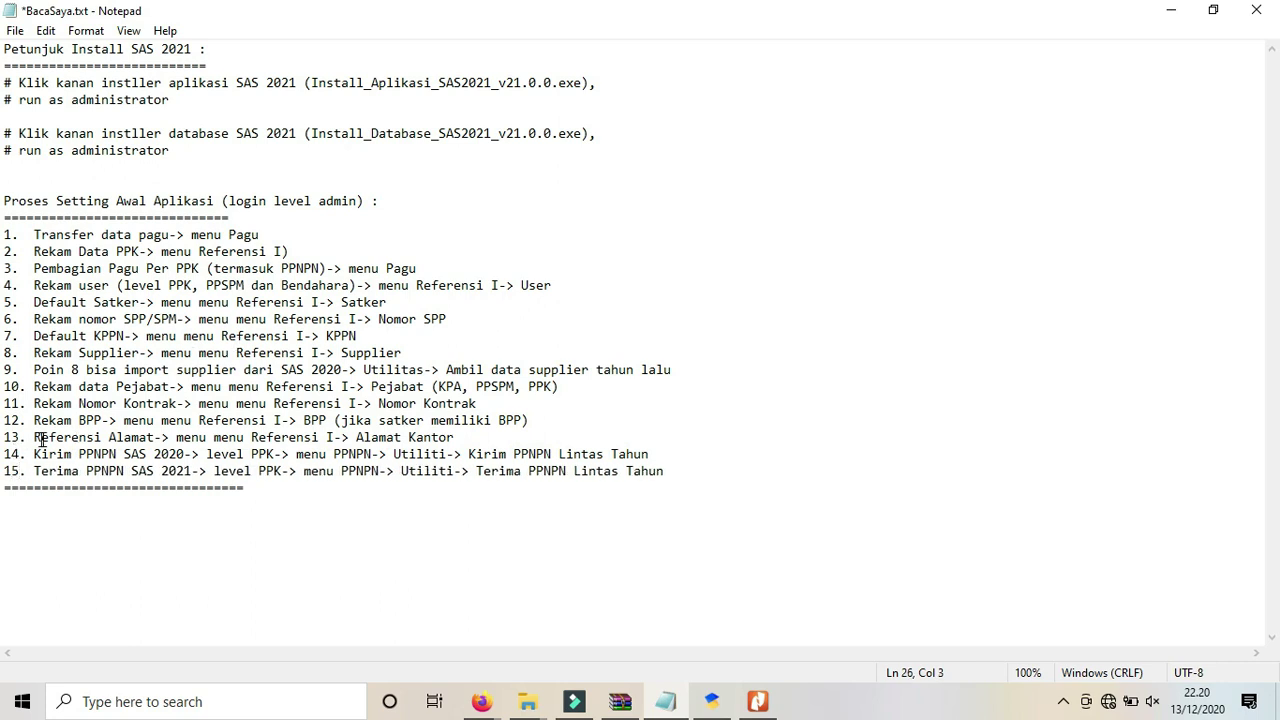
Highlight 'Referensi Alamat' and 'Alamat Kantor' in step 13, then return to SAS 2021.
left_click_drag(34, 437, 171, 437)
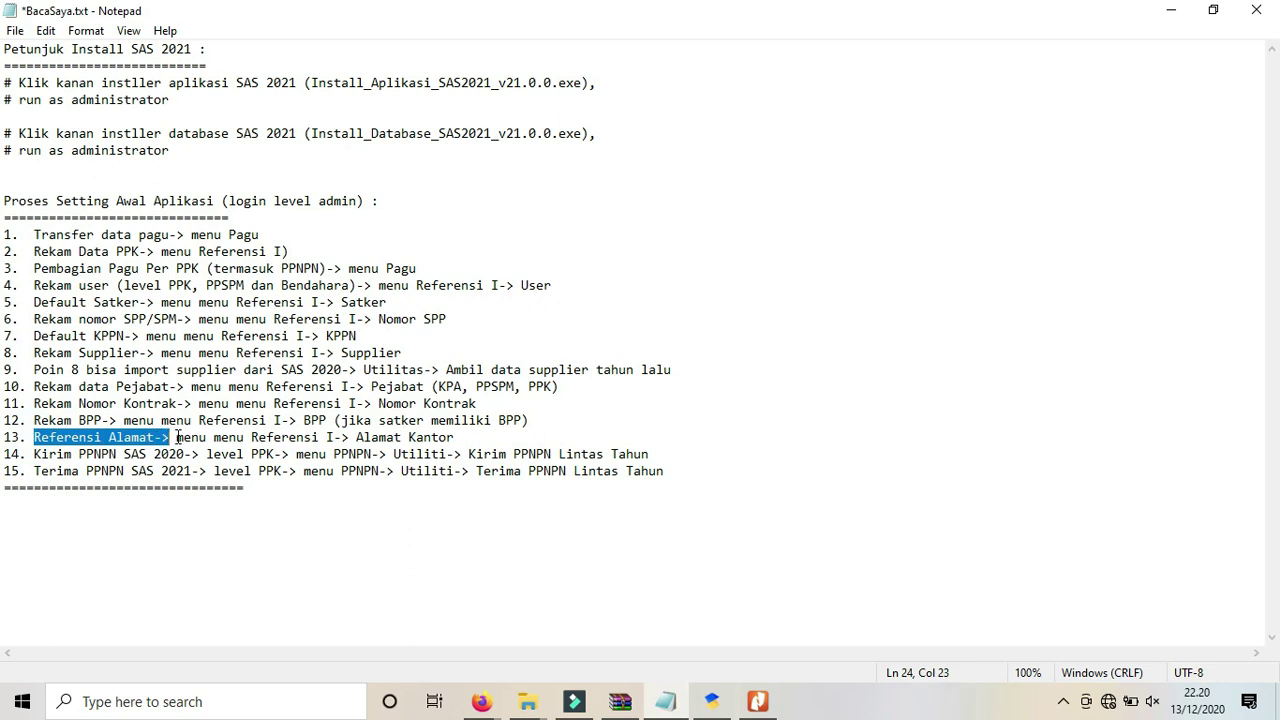
left_click_drag(214, 437, 462, 443)
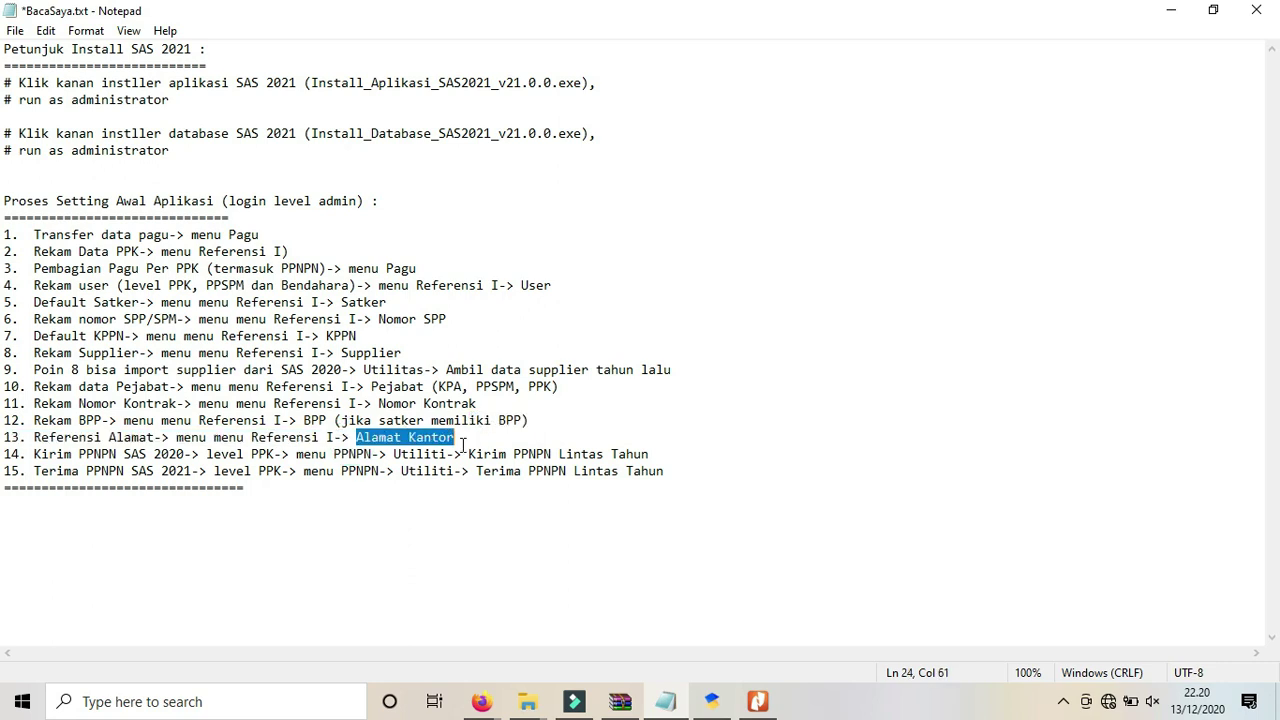
left_click(713, 704)
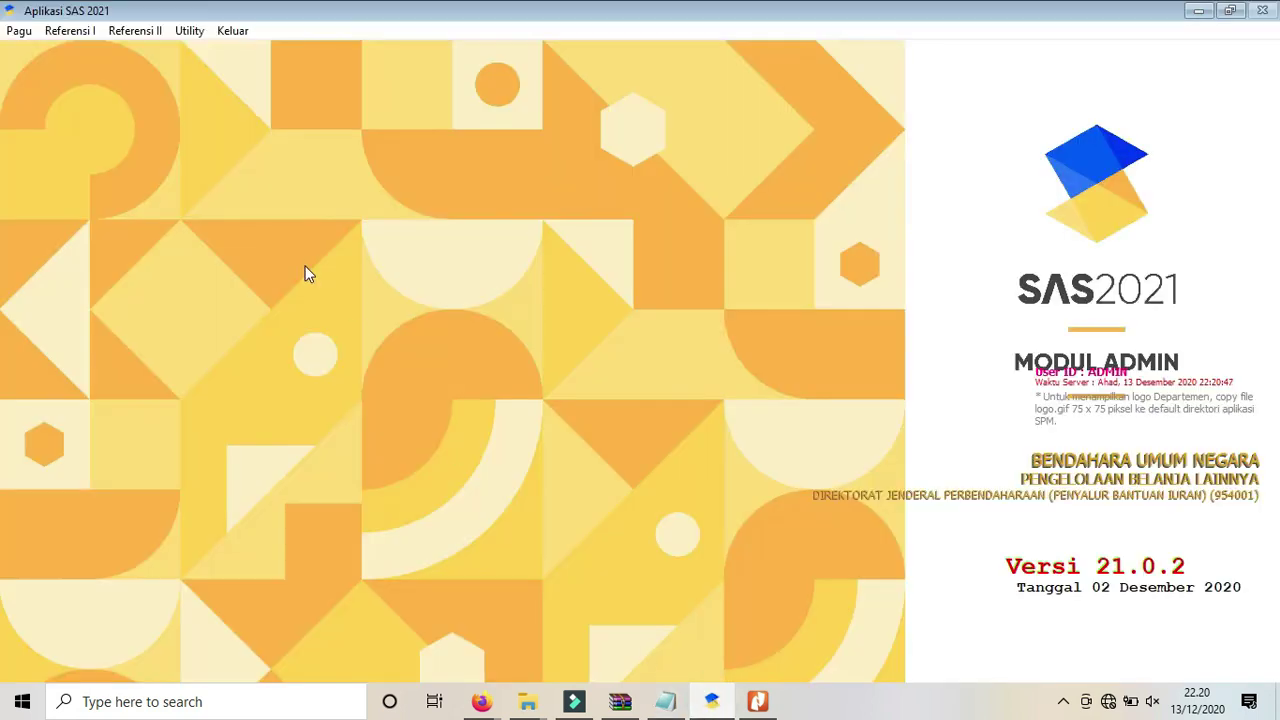
Start a new Alamat Kantor record with 'Alamat satker', 'Kota satker', 'propinsi satker', postal code and phone numbers.
left_click(69, 33)
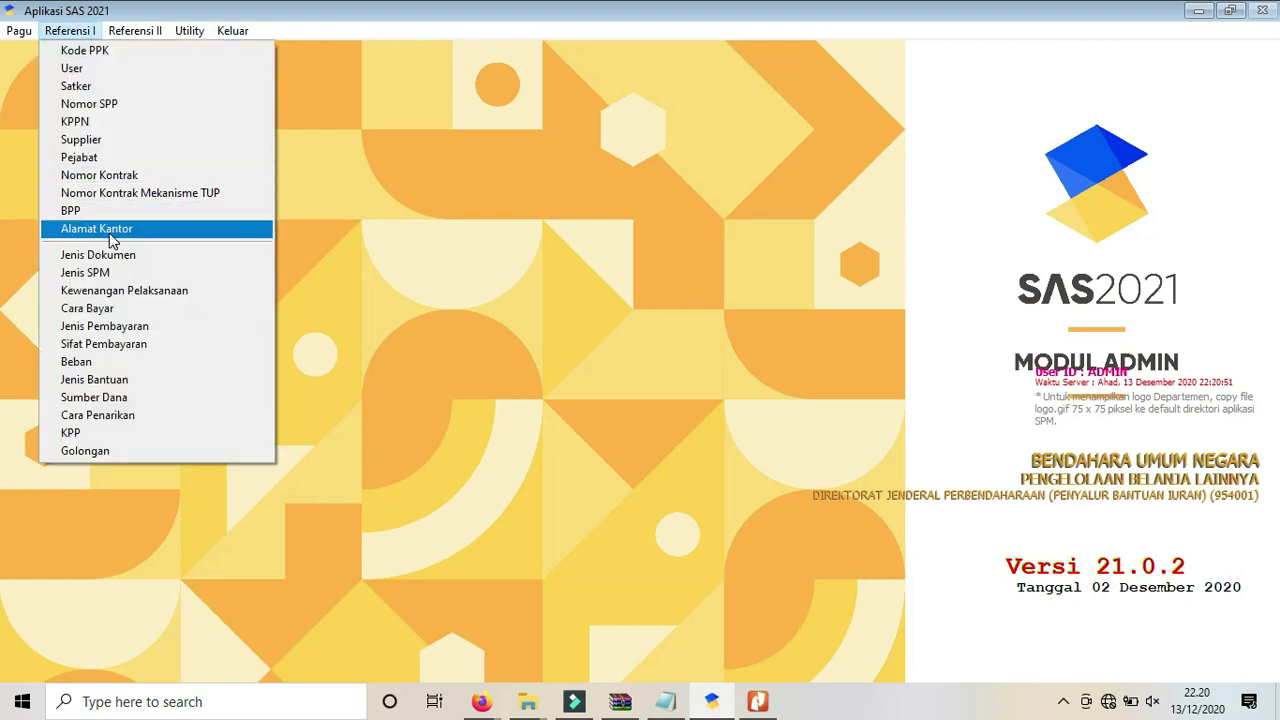
left_click(136, 228)
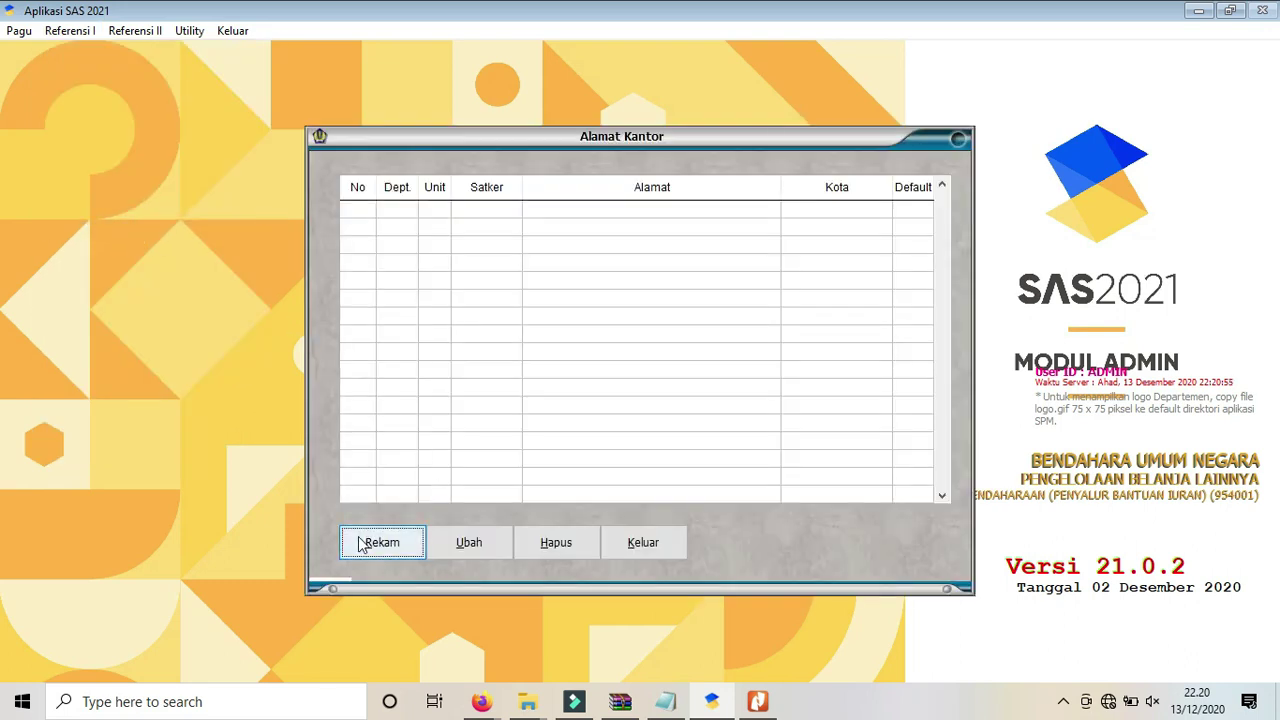
left_click(360, 543)
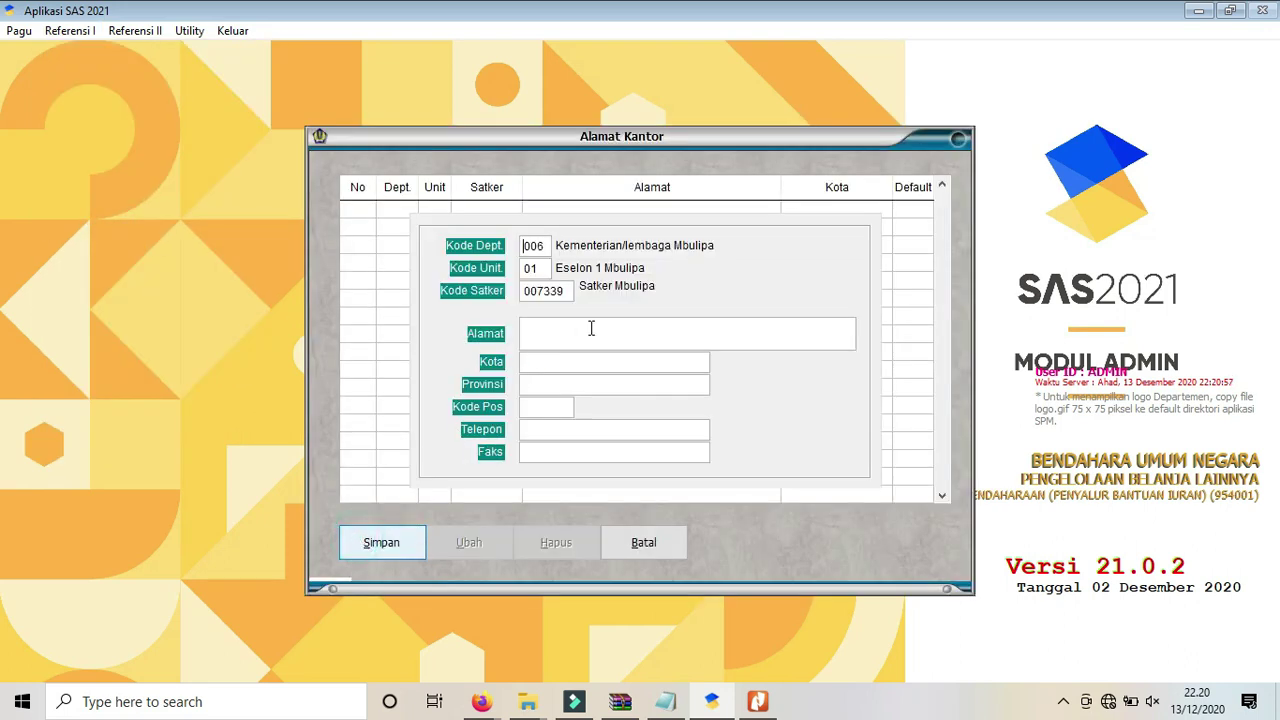
key("Tab")
type("Alamat satker")
type("Kota sa")
type("tker")
key("Tab")
type("propi")
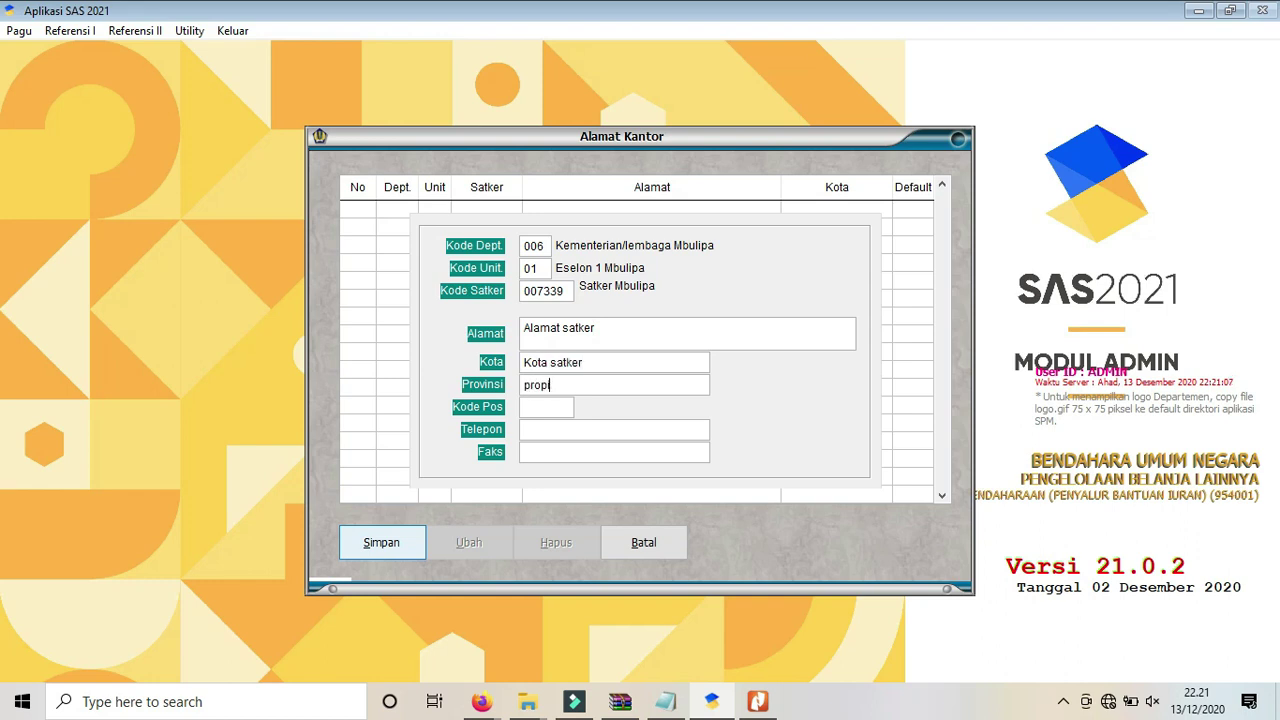
type("nsi satker35111")
key("Tab")
type("021345667")
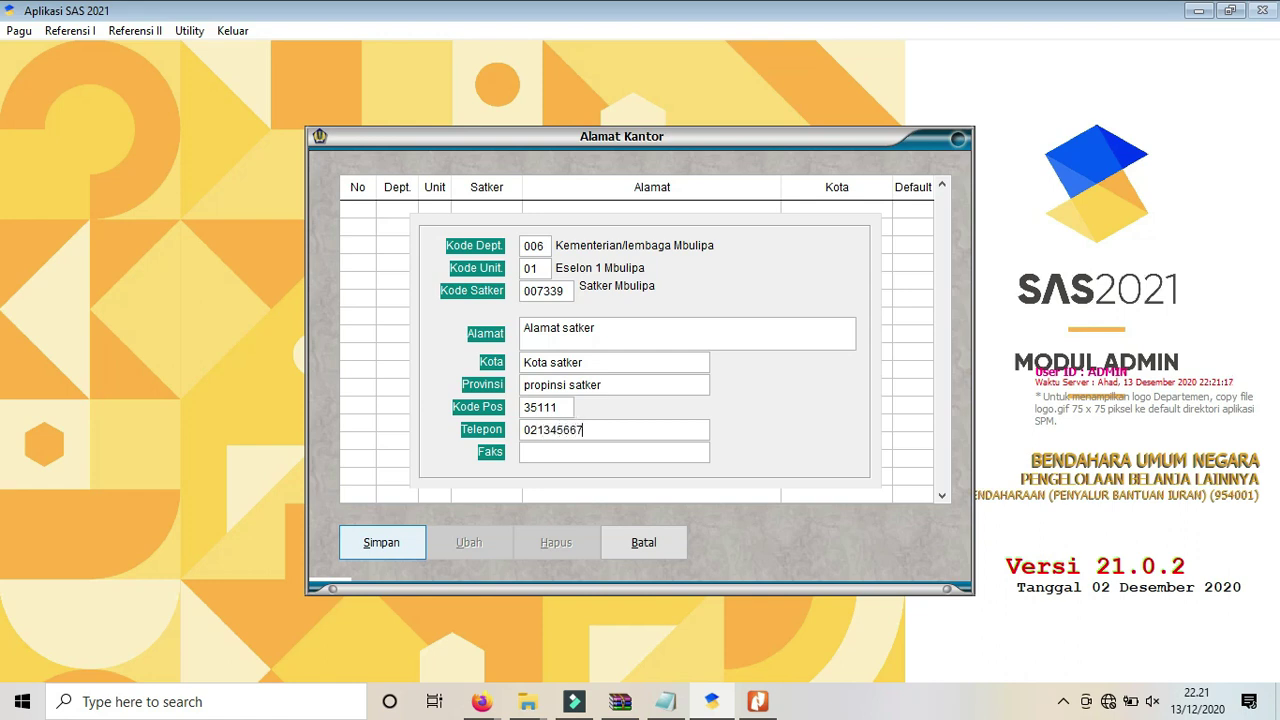
Save the office address, set it as the default, and close the Alamat Kantor window.
left_click(399, 552)
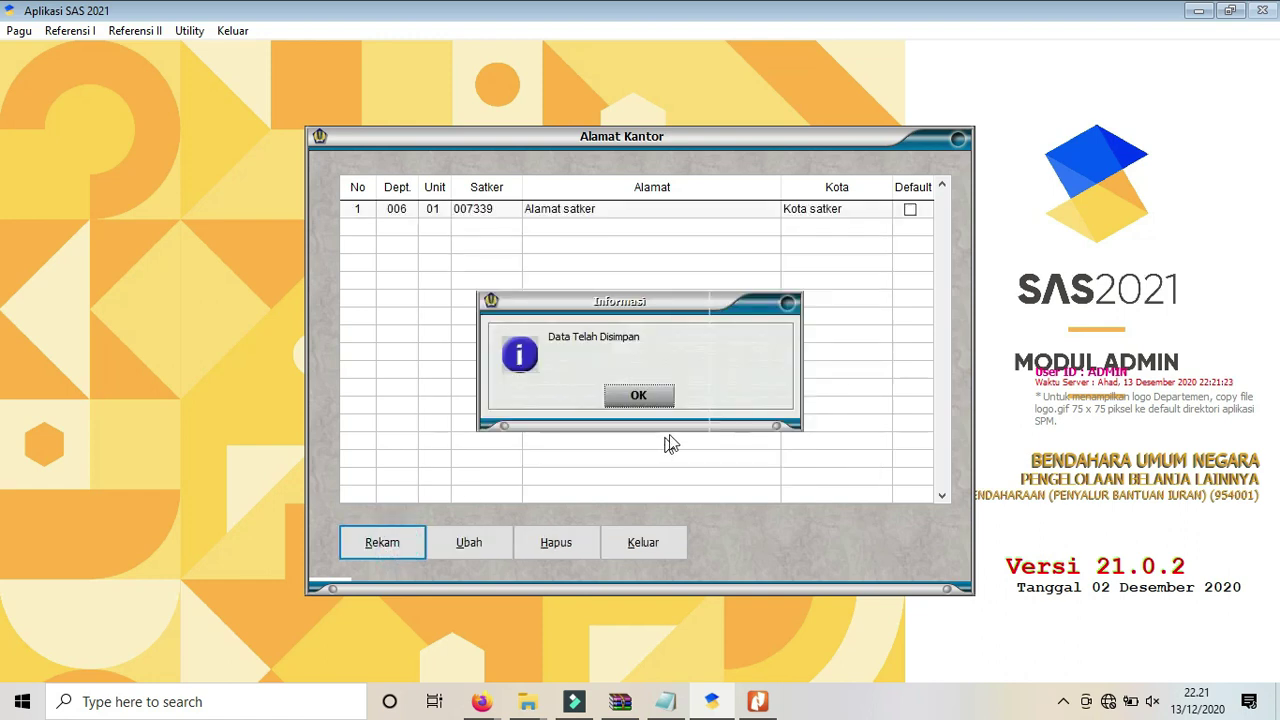
left_click(655, 398)
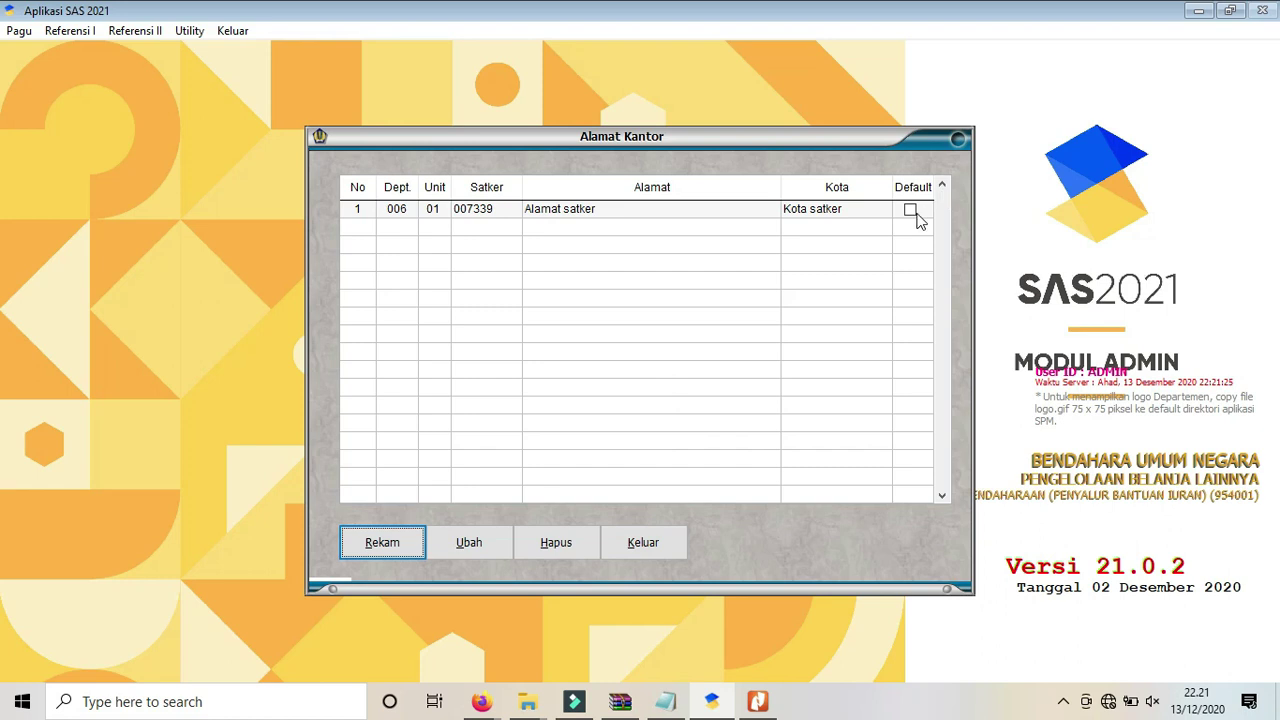
left_click(912, 212)
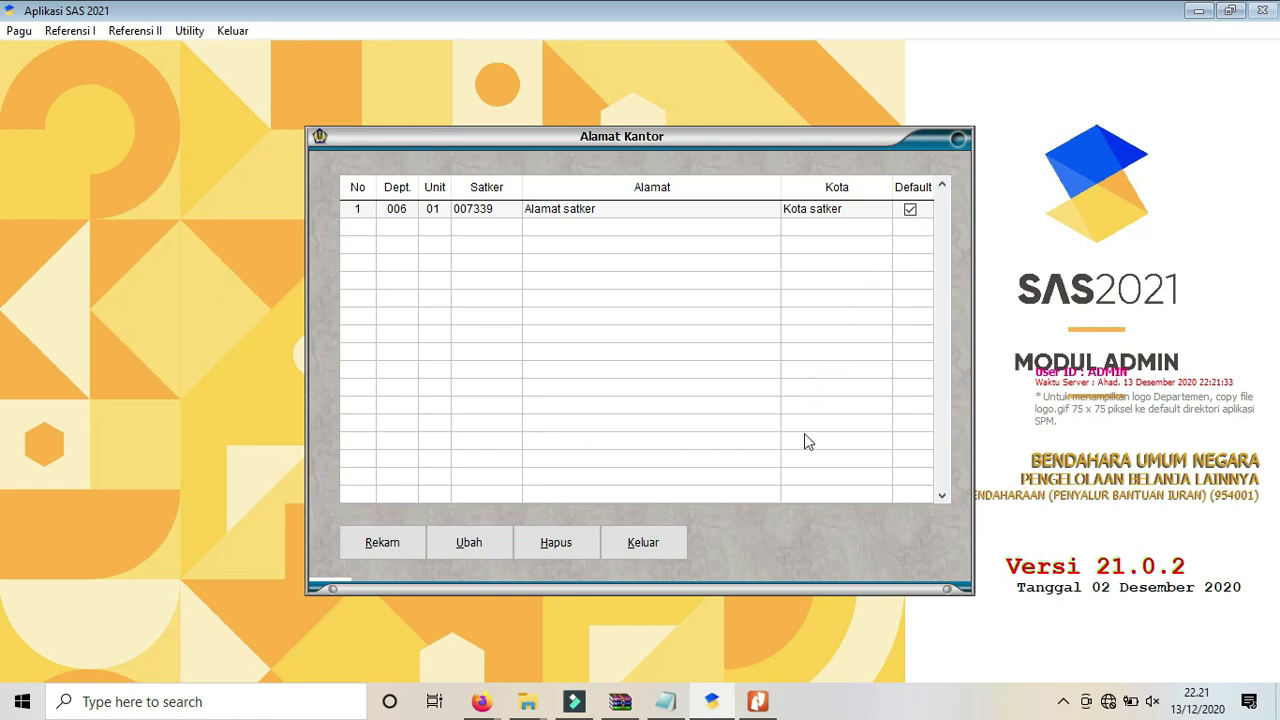
left_click(663, 543)
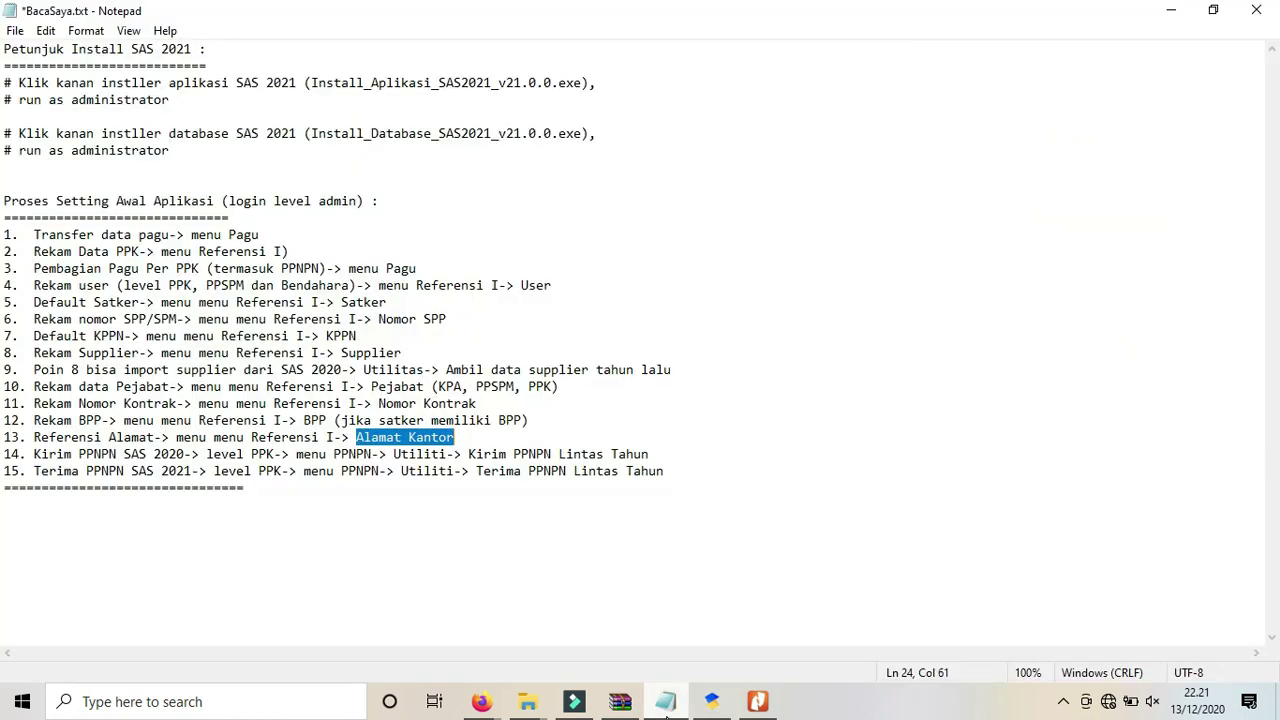
Append '(berhasil)' to checklist step 14 and '(belum berhasil)' to step 15.
key("End")
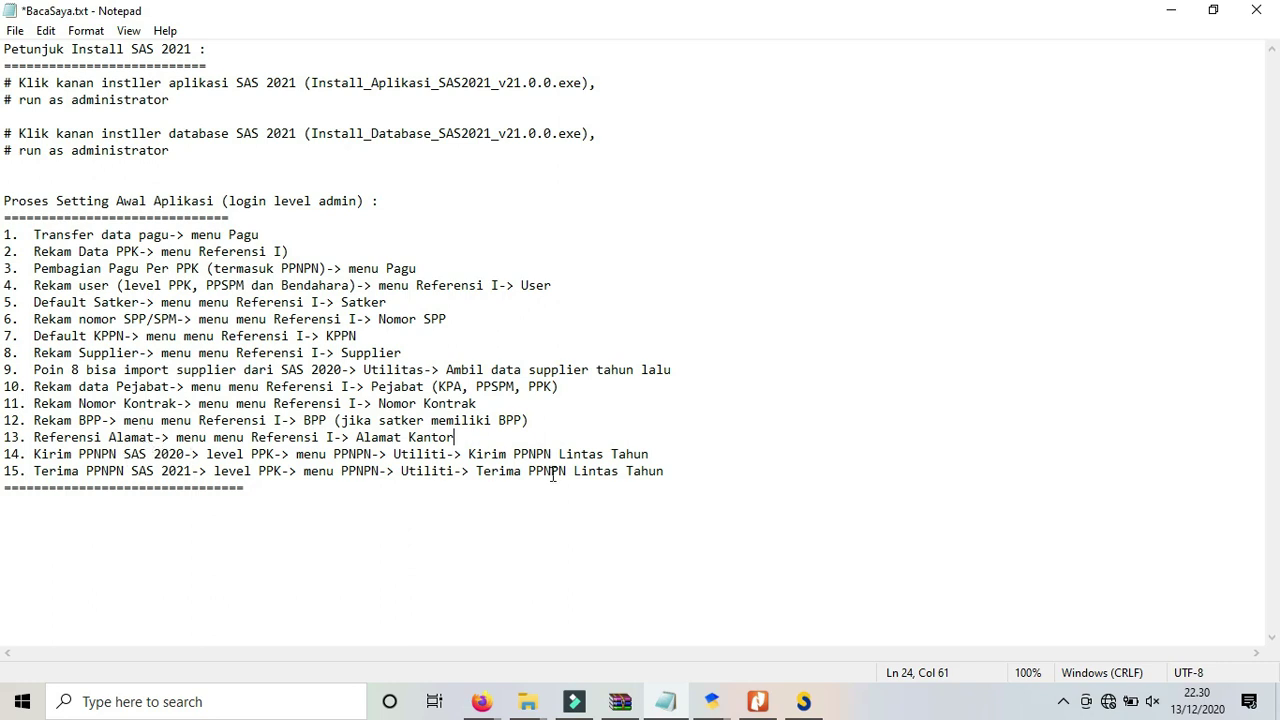
left_click(665, 455)
type("(berhasil)")
key("Down")
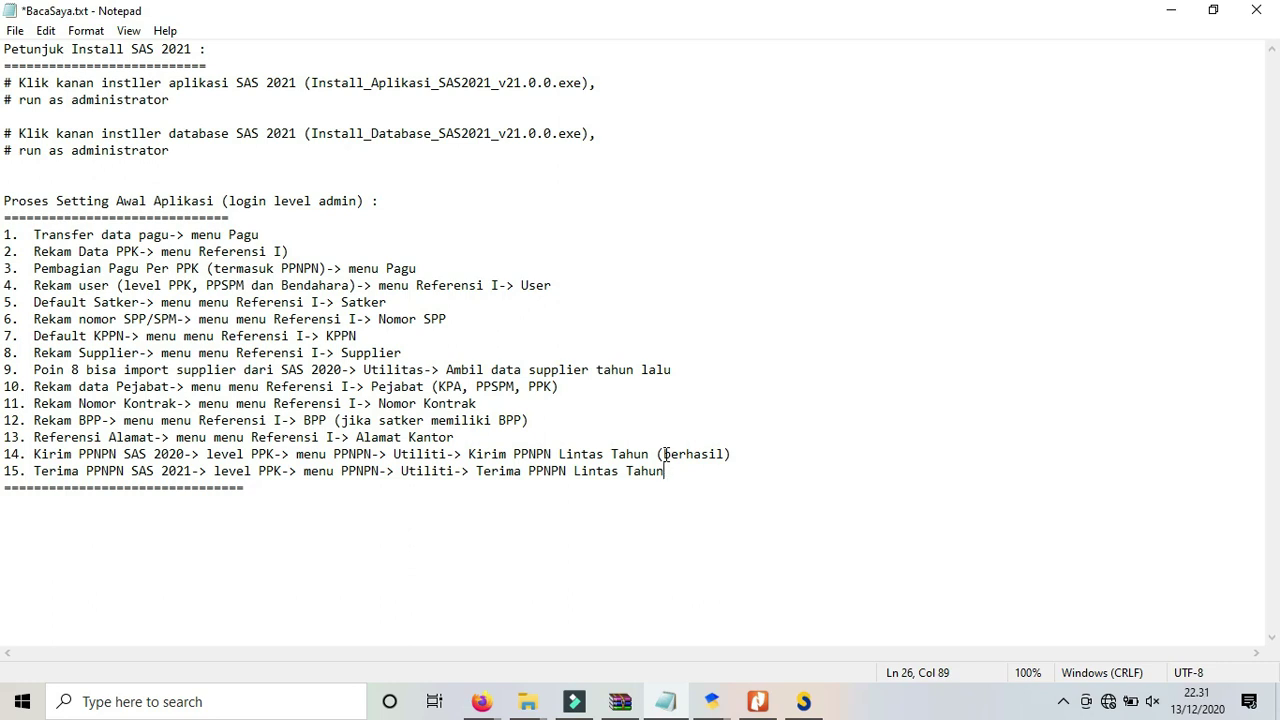
type("(belum berhas")
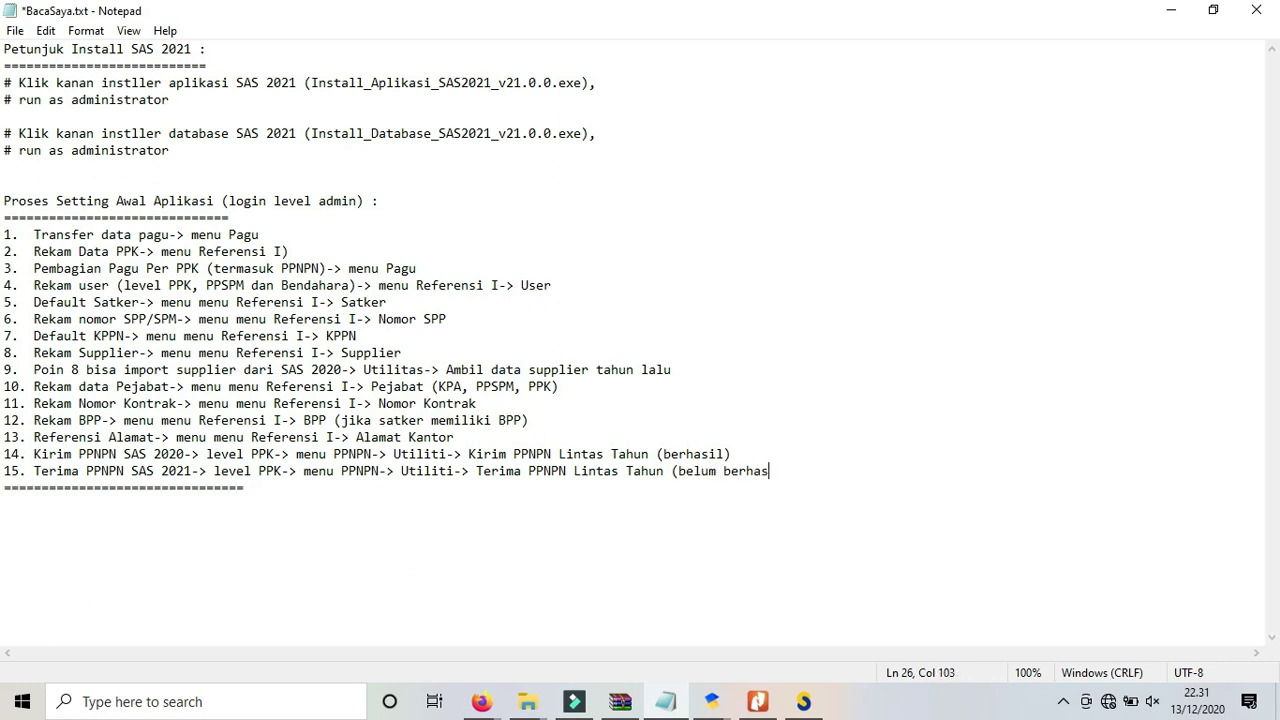
type("il)")
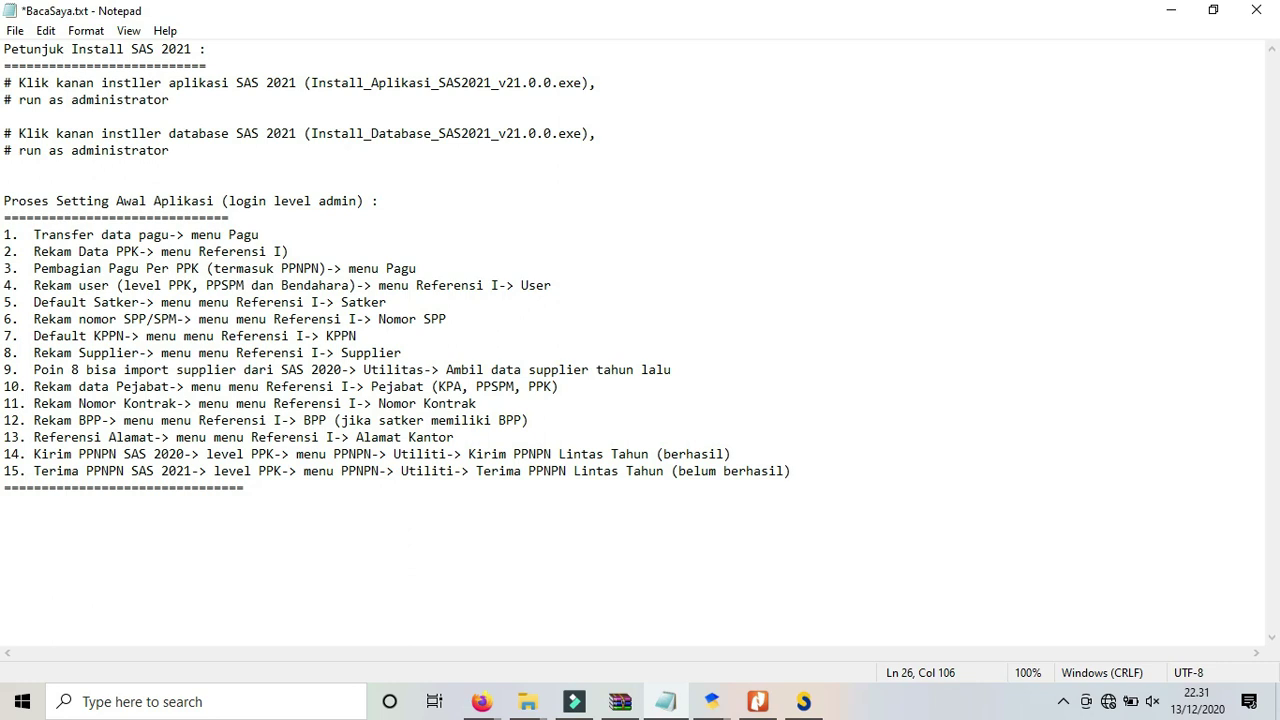